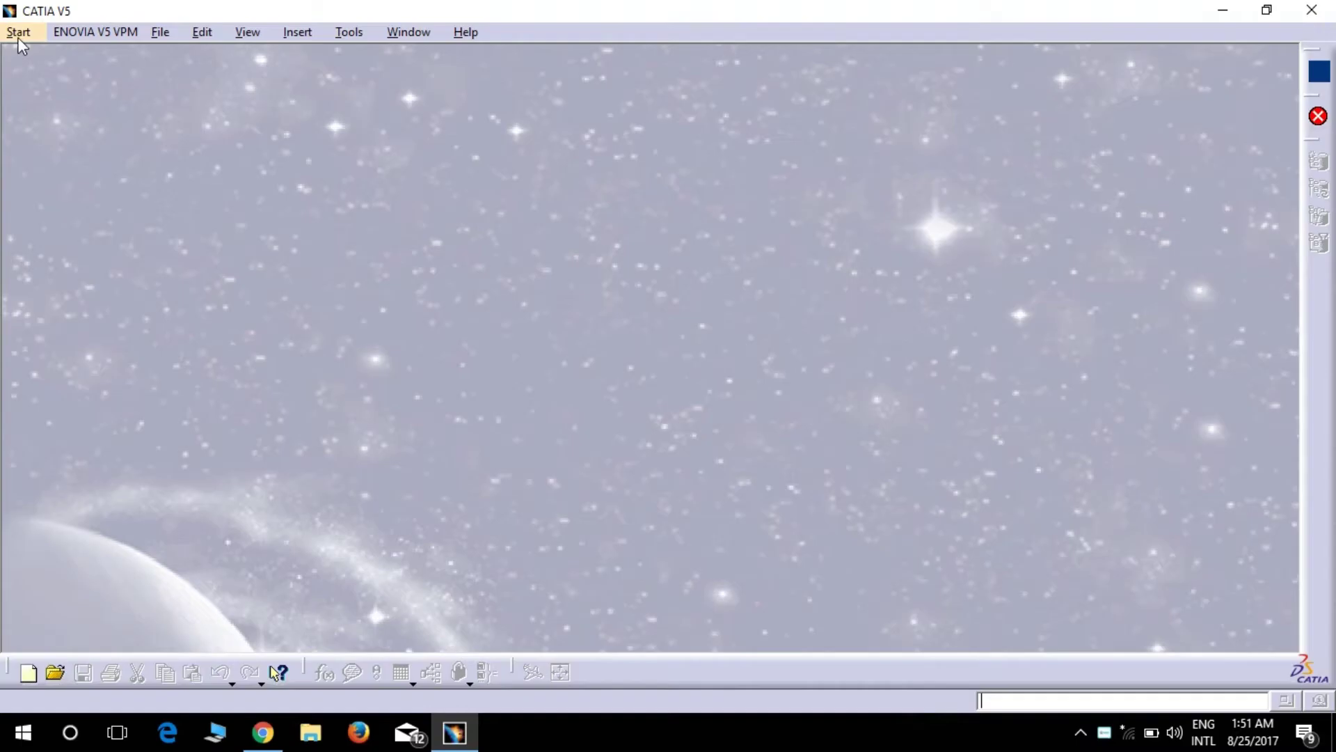
Show the Start menu listing the workbenches and recently opened parts.
left_click(18, 32)
mouse_move(75, 78)
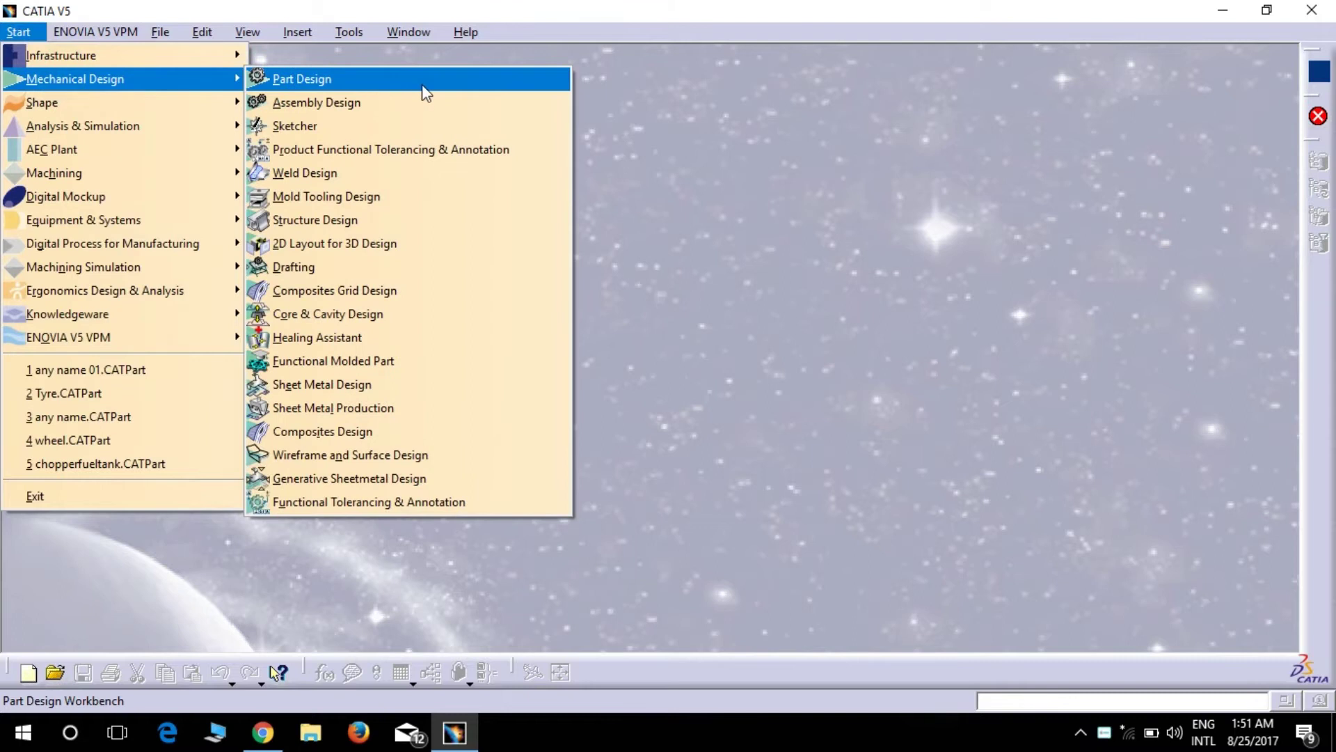
Create a Part Design part with the default name Part1 and sketch on its yz plane.
left_click(422, 84)
left_click(1180, 624)
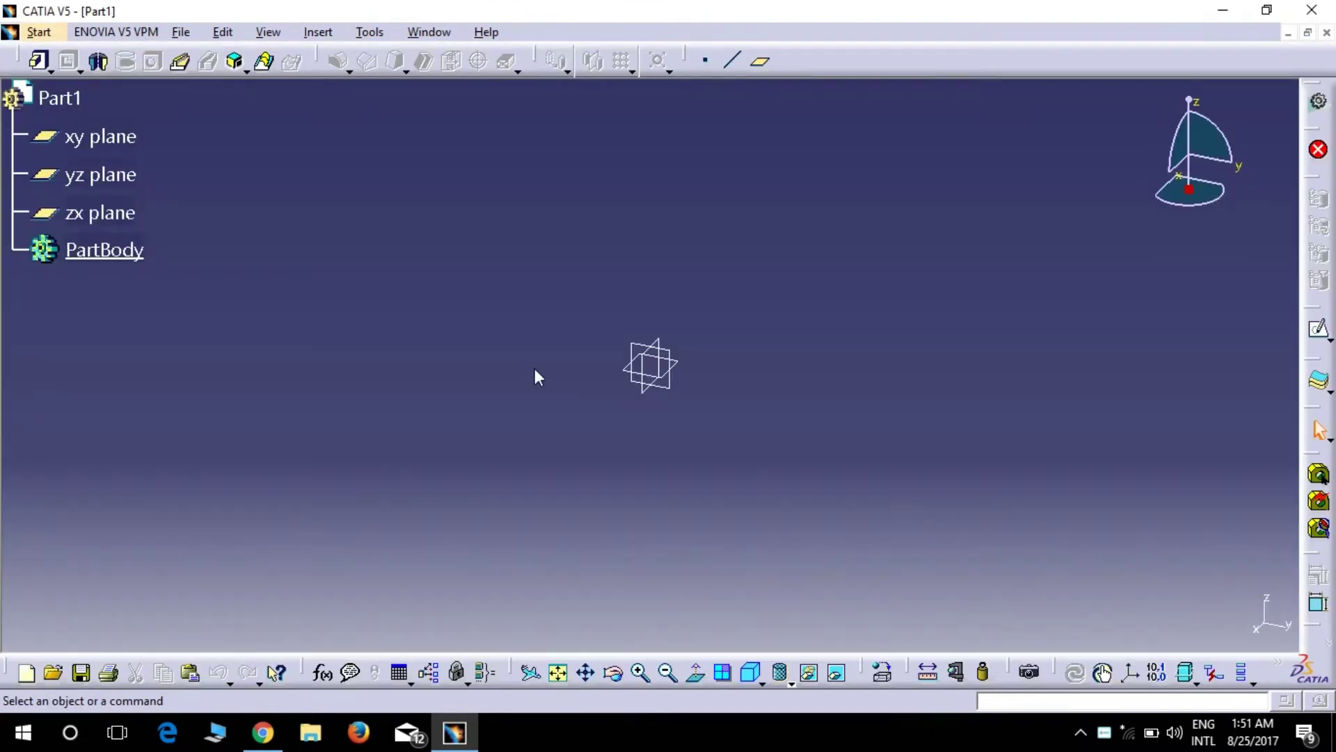
left_click(662, 356)
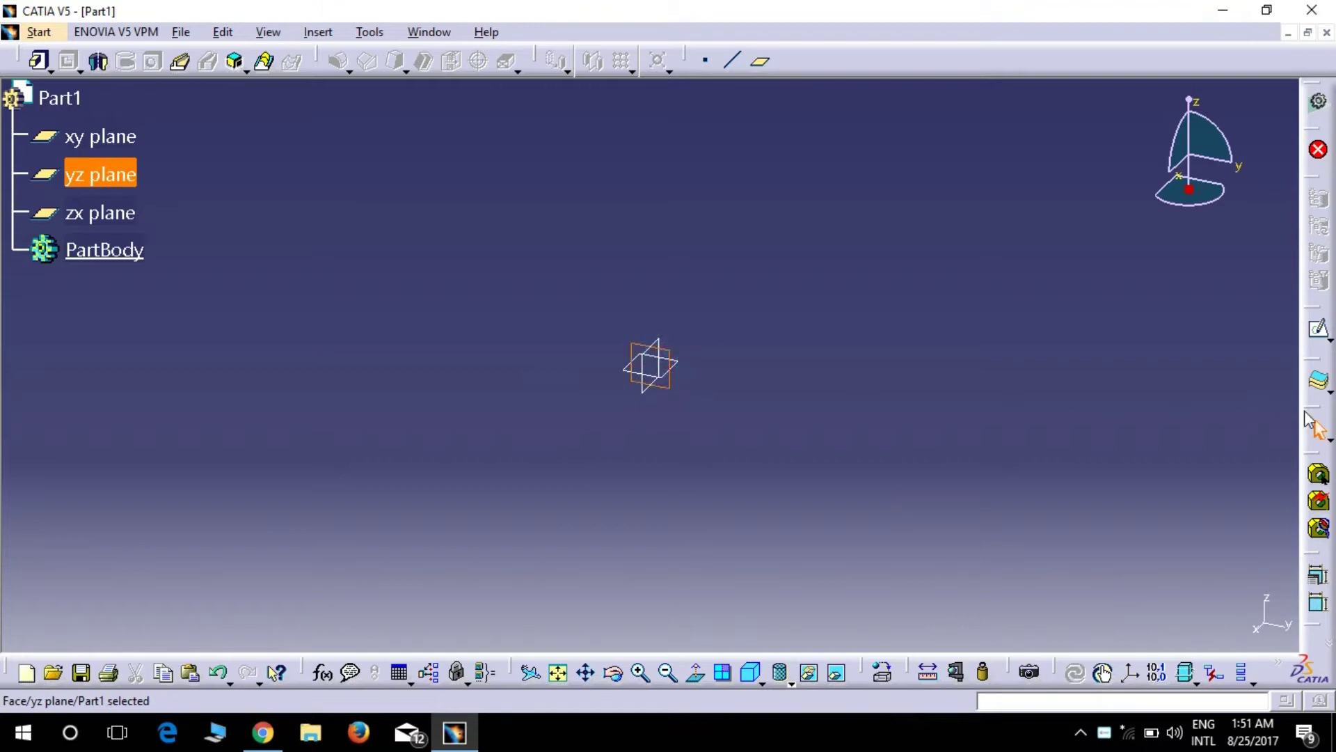
left_click(1318, 329)
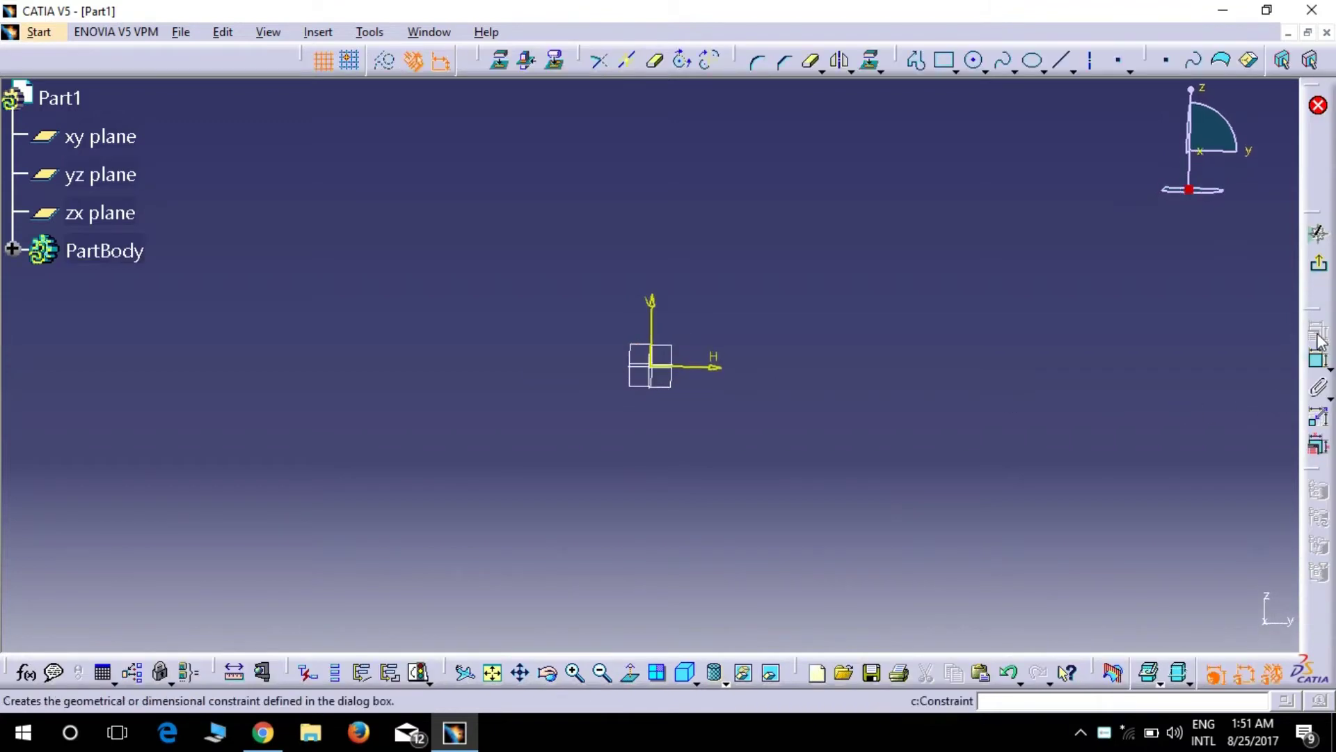
Draw a closed ten-line stepped profile of horizontal and vertical lines right of the origin.
left_click(915, 59)
left_click(746, 341)
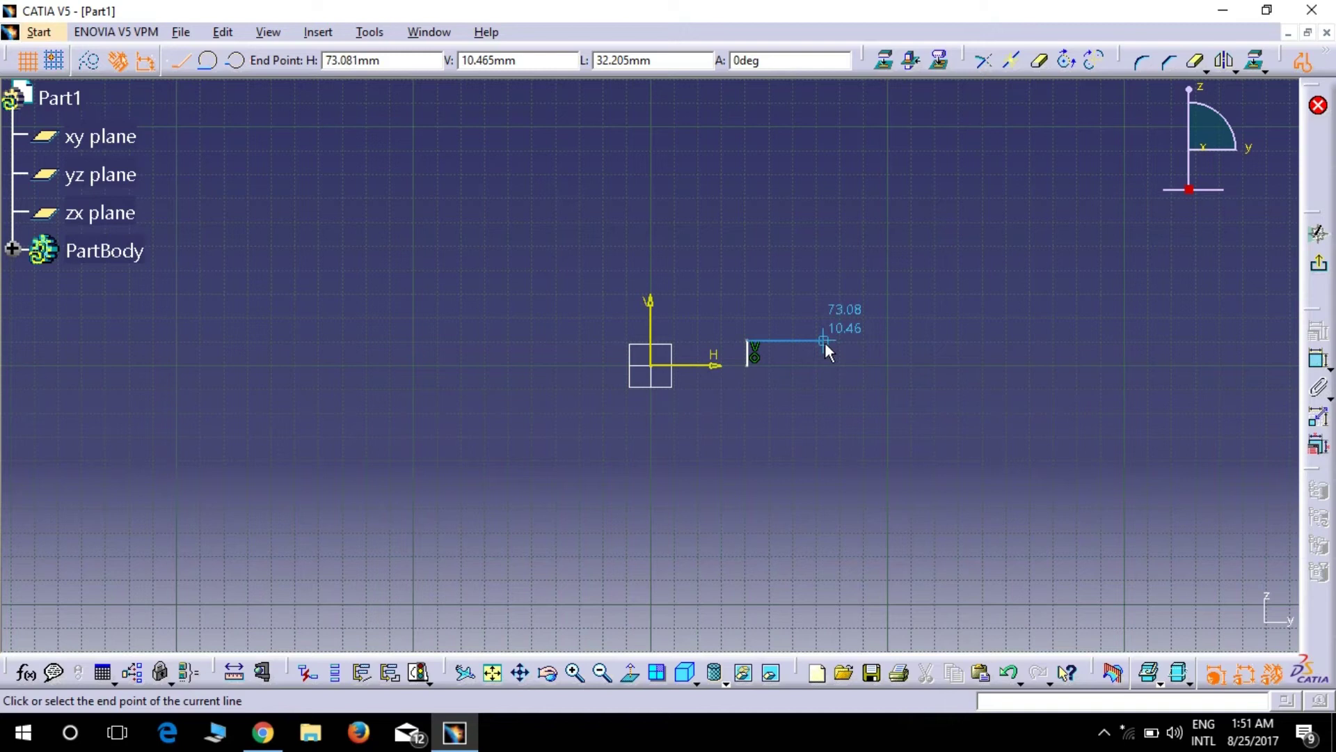
left_click(825, 342)
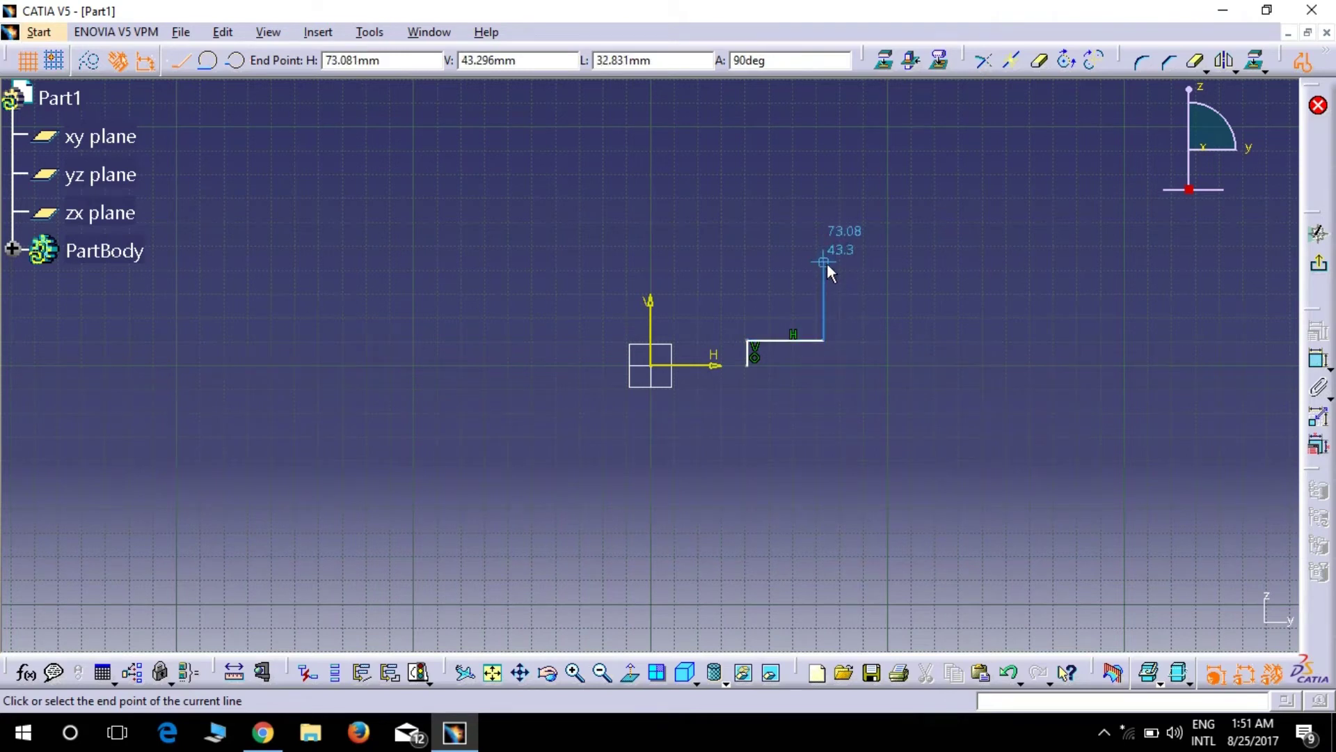
left_click(822, 238)
left_click(881, 238)
left_click(881, 216)
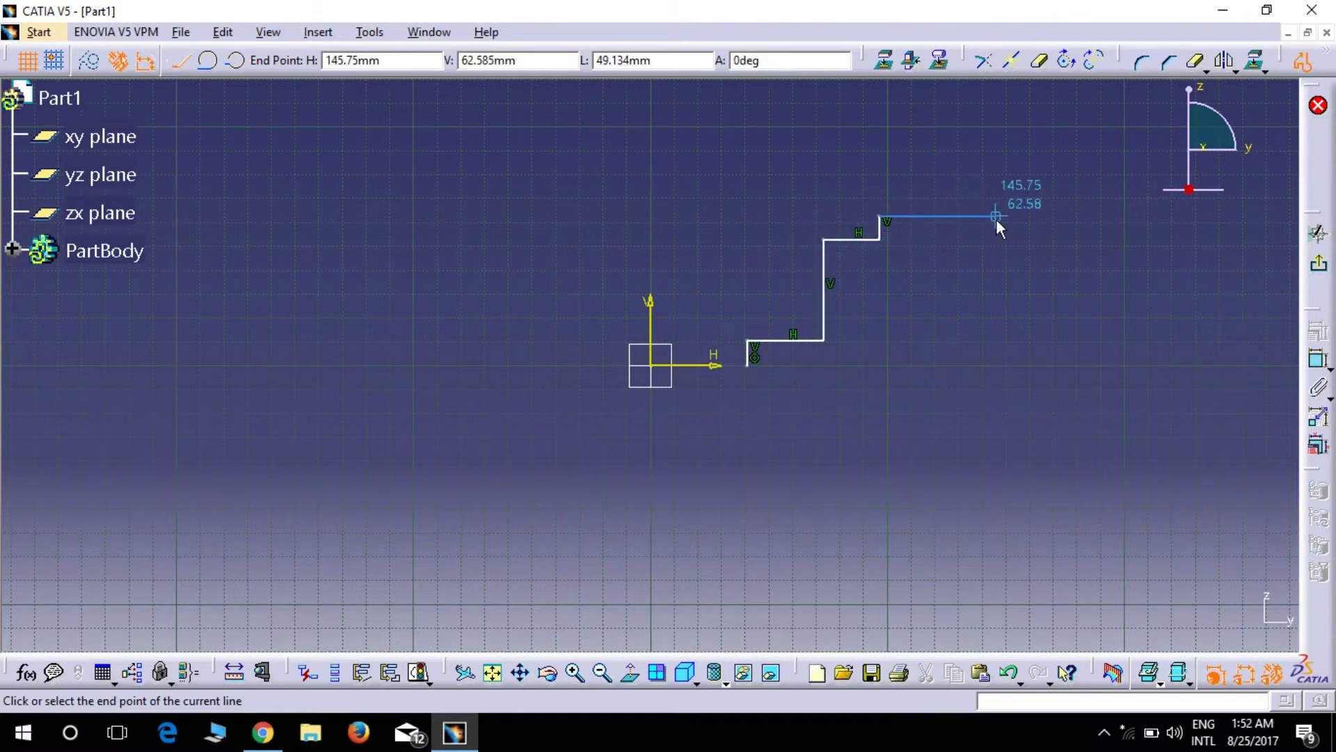
left_click(1025, 219)
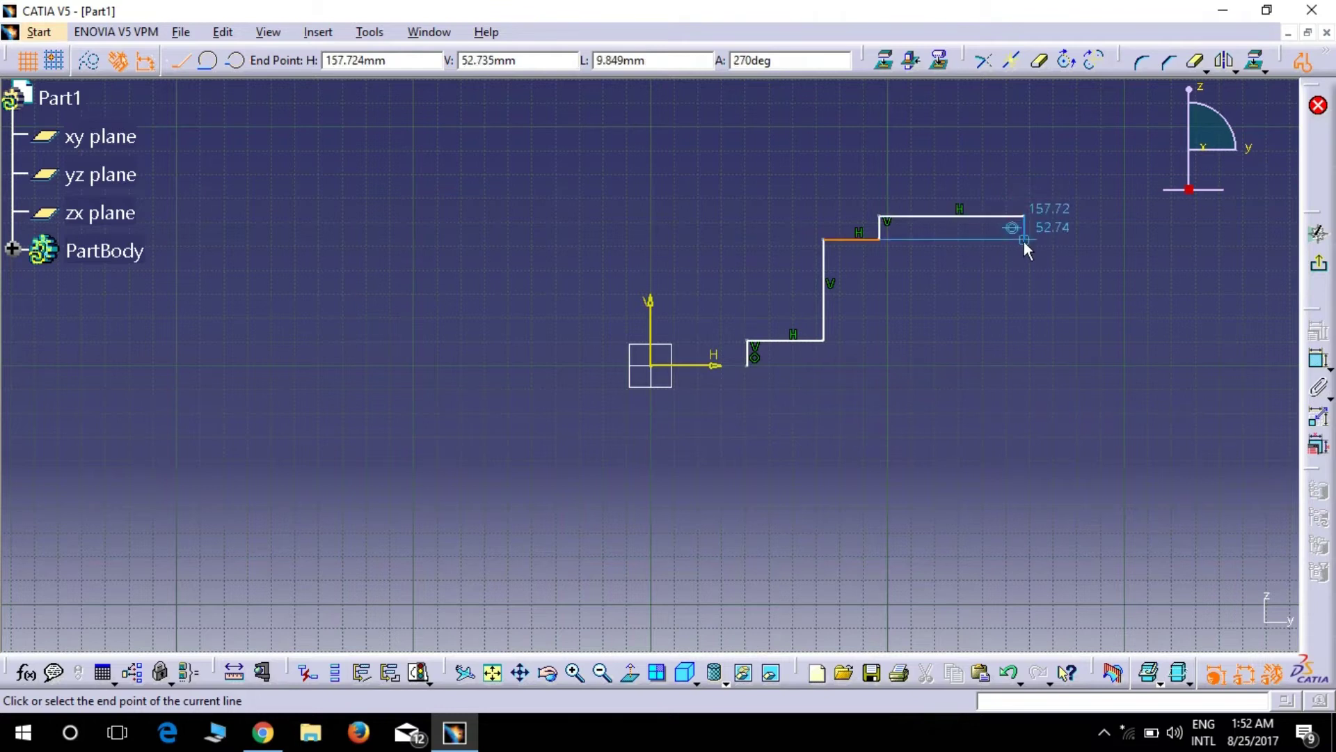
left_click(1025, 277)
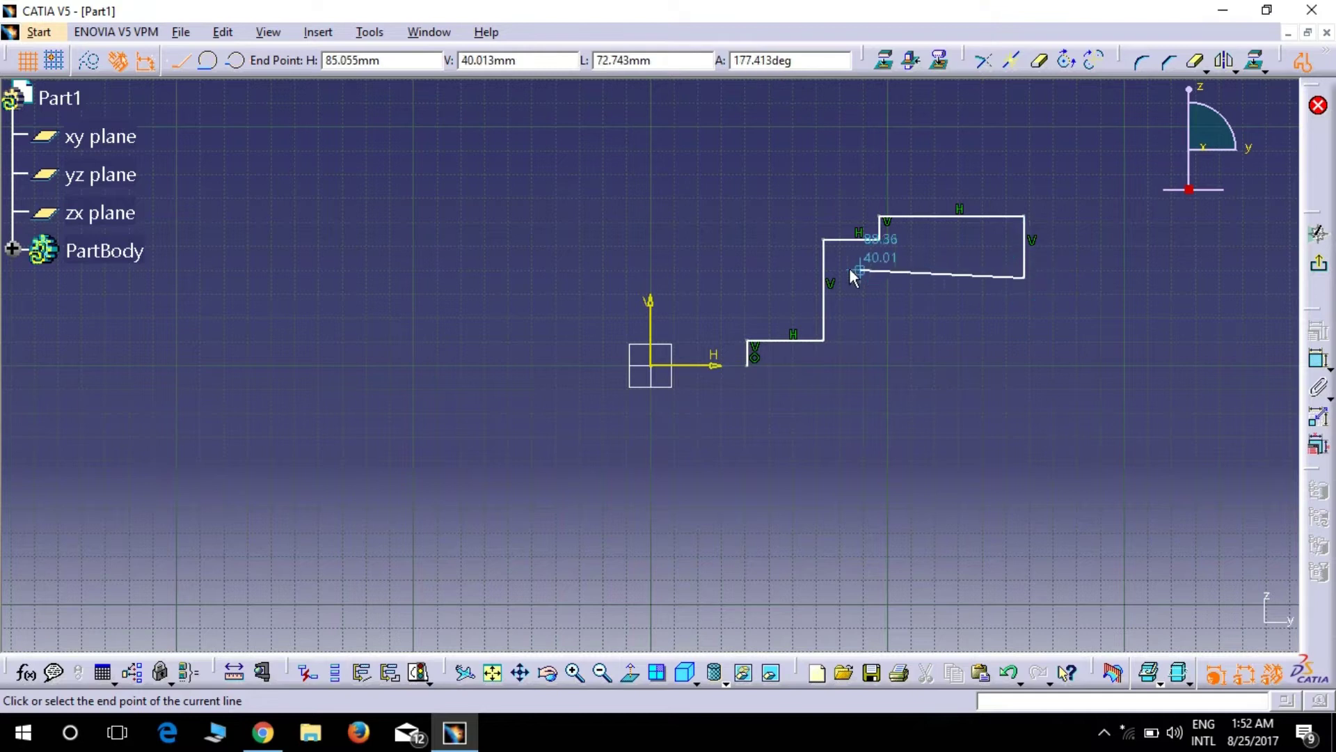
left_click(867, 278)
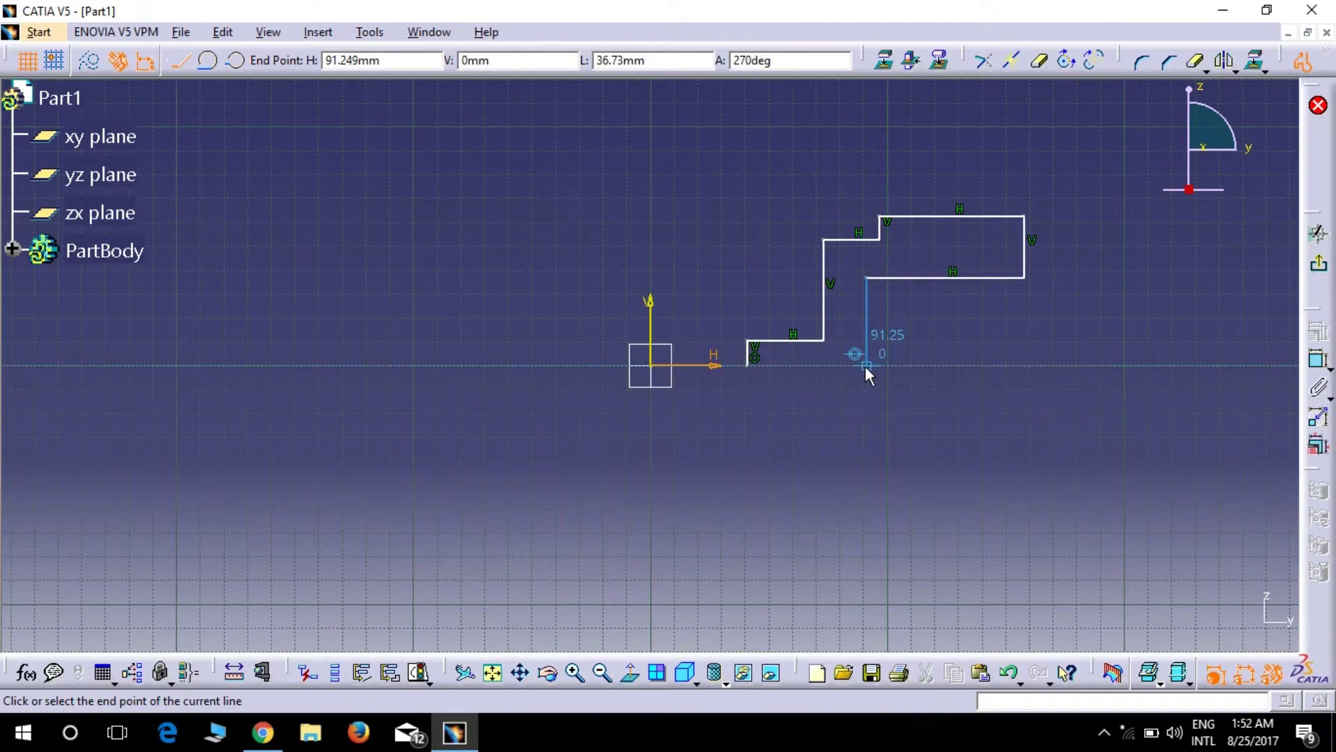
left_click(866, 364)
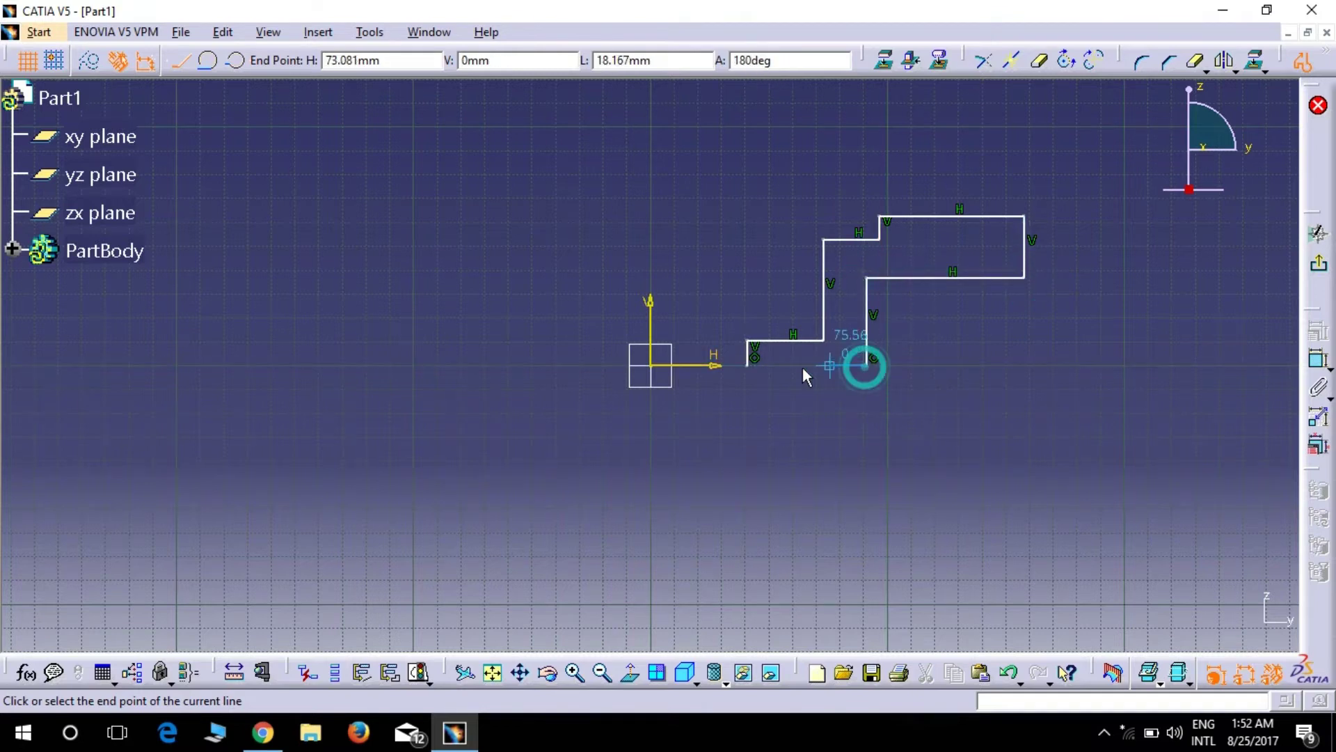
left_click(745, 364)
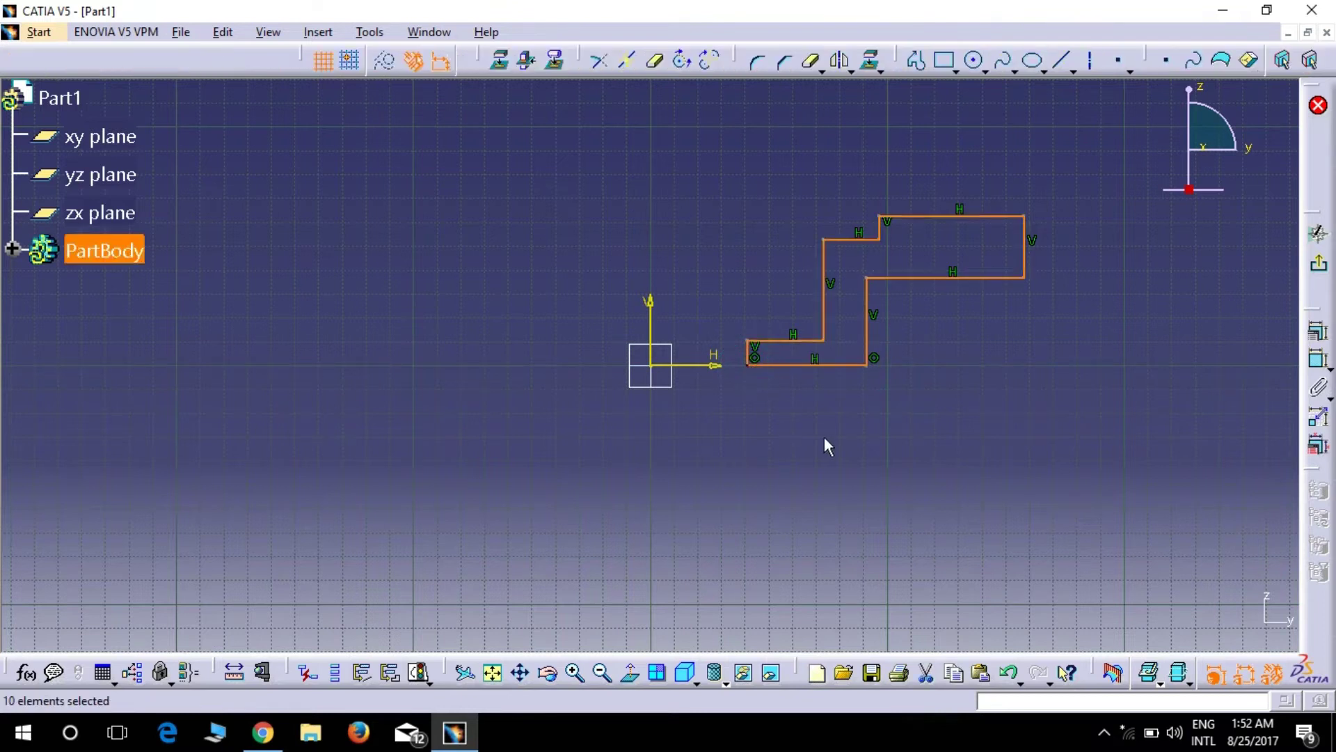
Dimension the profile's left vertical edge to 34 mm from the vertical axis.
left_click(1088, 295)
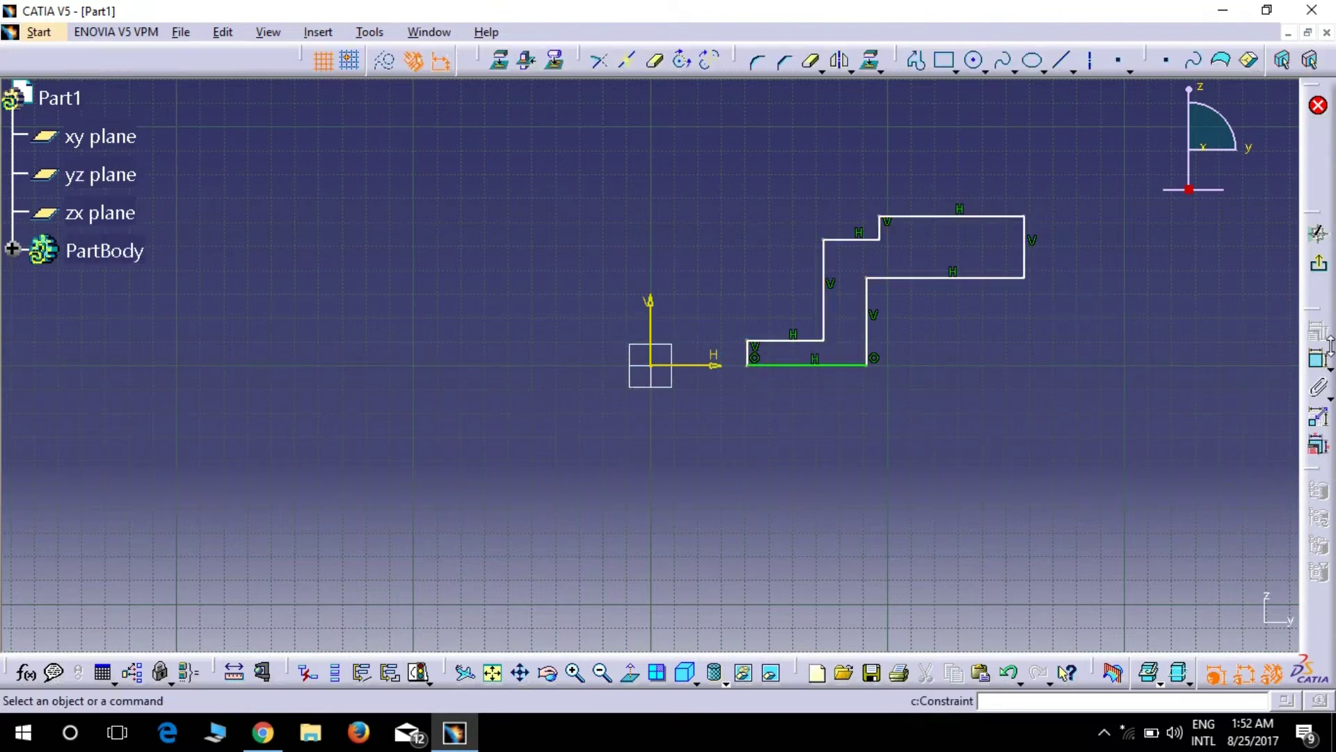
left_click(1320, 362)
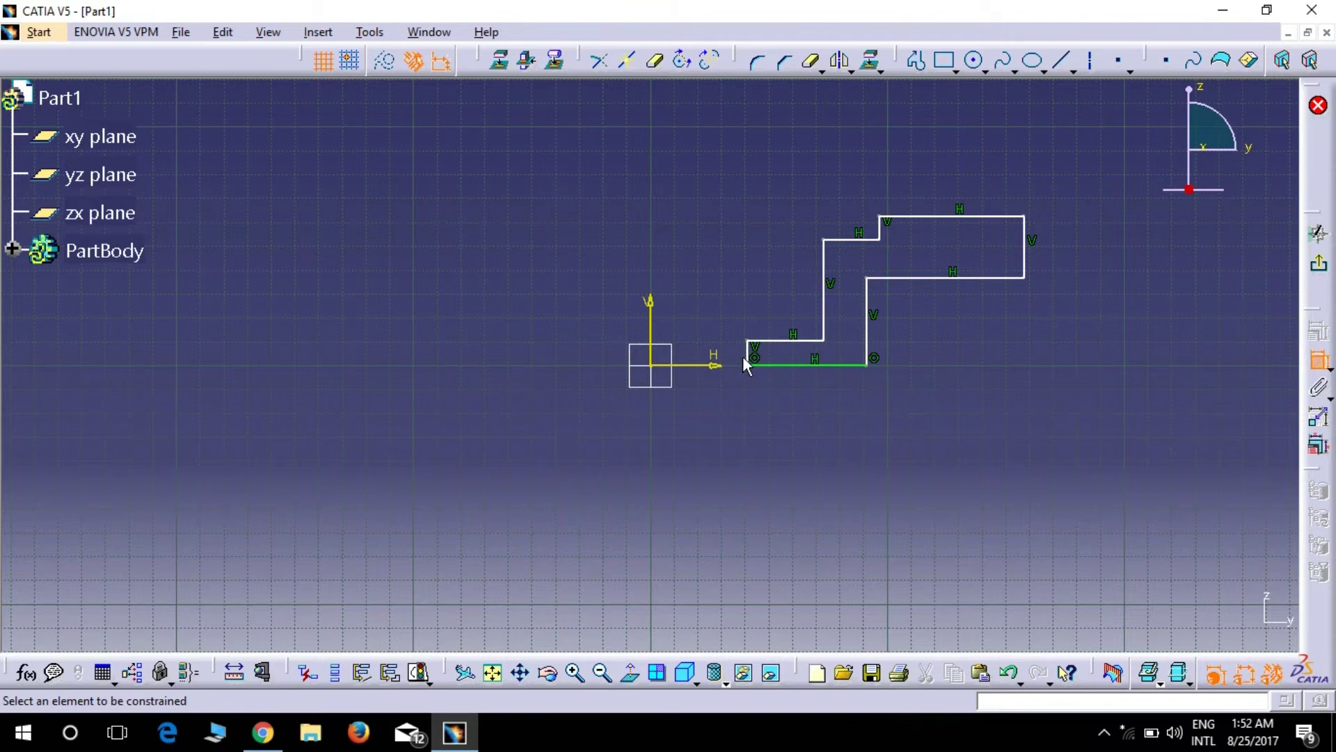
left_click(746, 353)
left_click(662, 337)
left_click(700, 259)
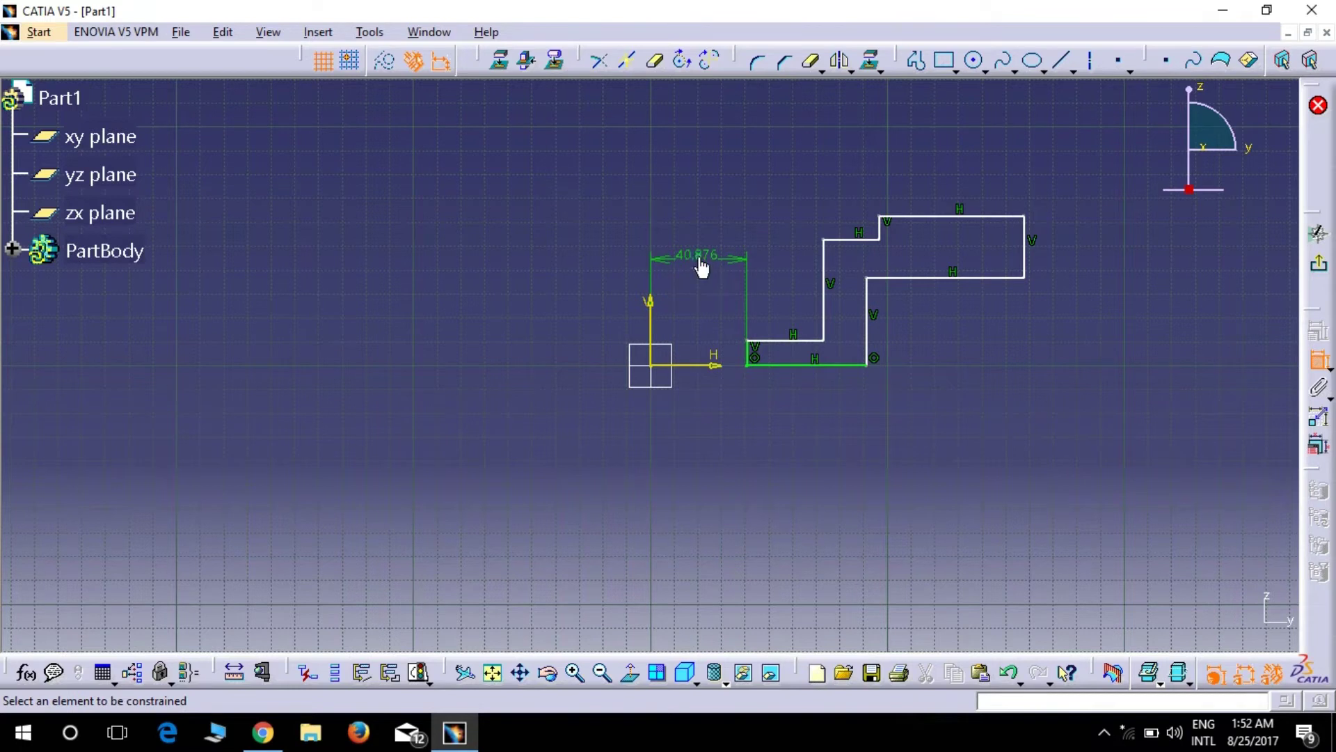
double_click(700, 263)
type("34")
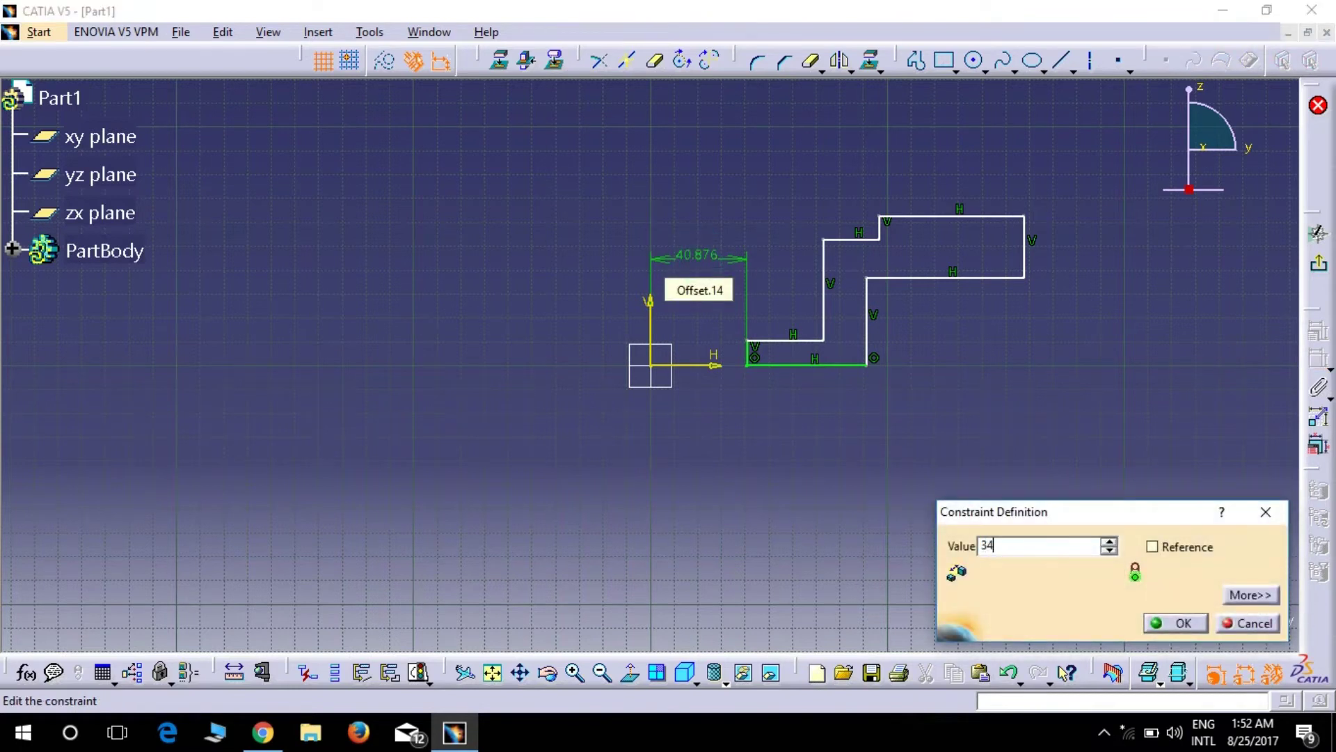
key("Return")
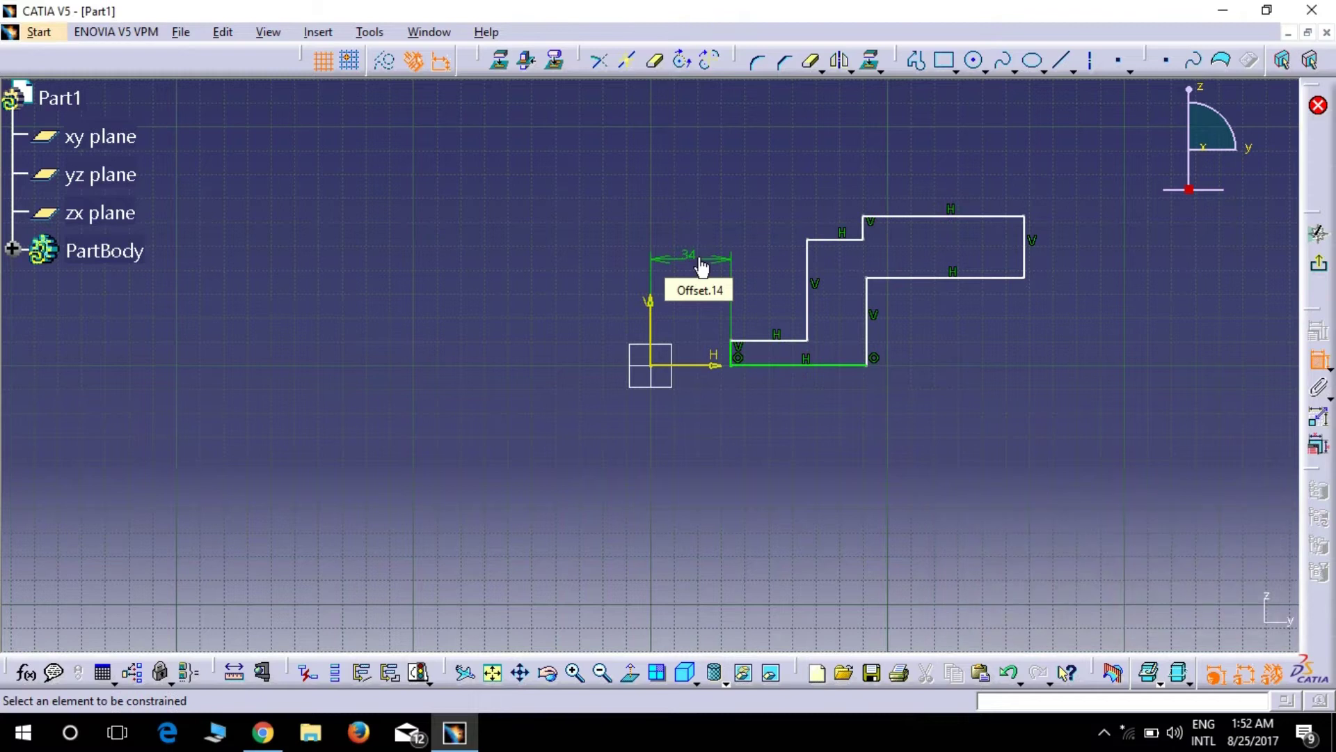
Set the next two vertical edges at 67.5 and 74.5 mm from the axis.
left_click(806, 274)
left_click(652, 310)
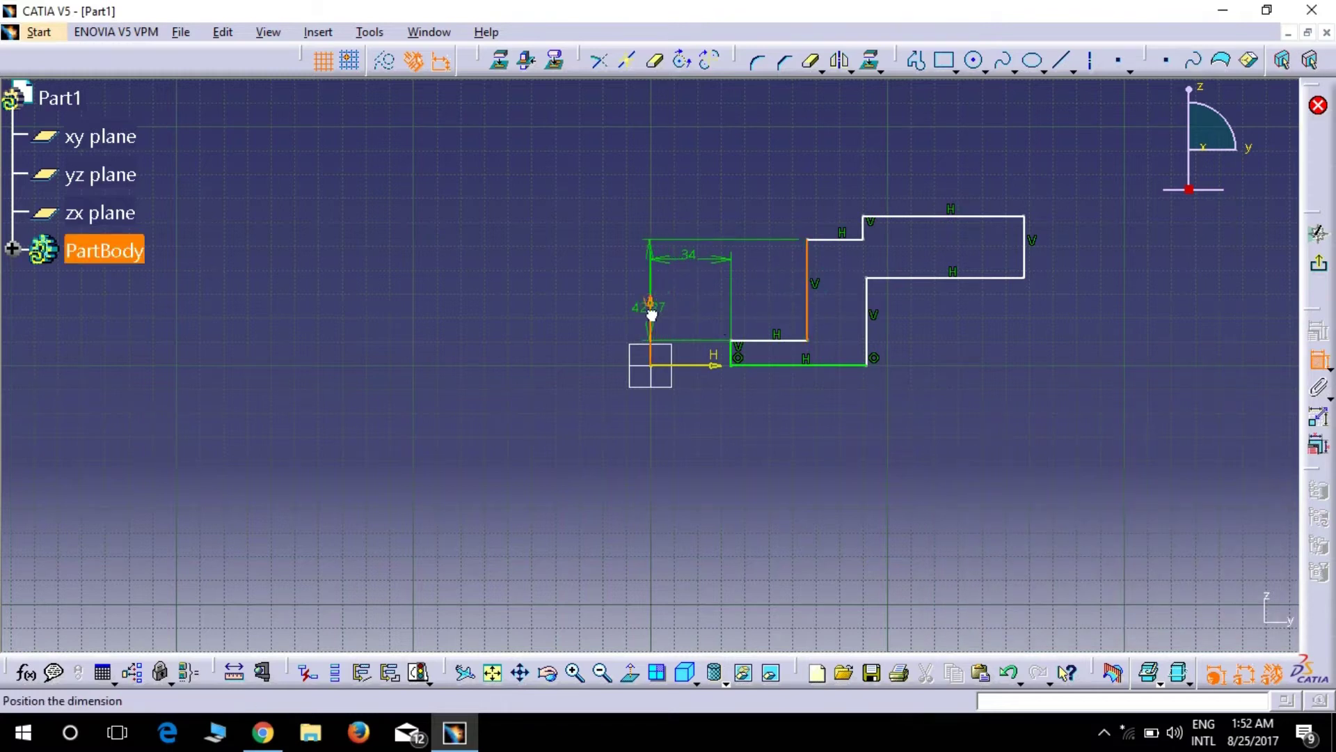
left_click(705, 200)
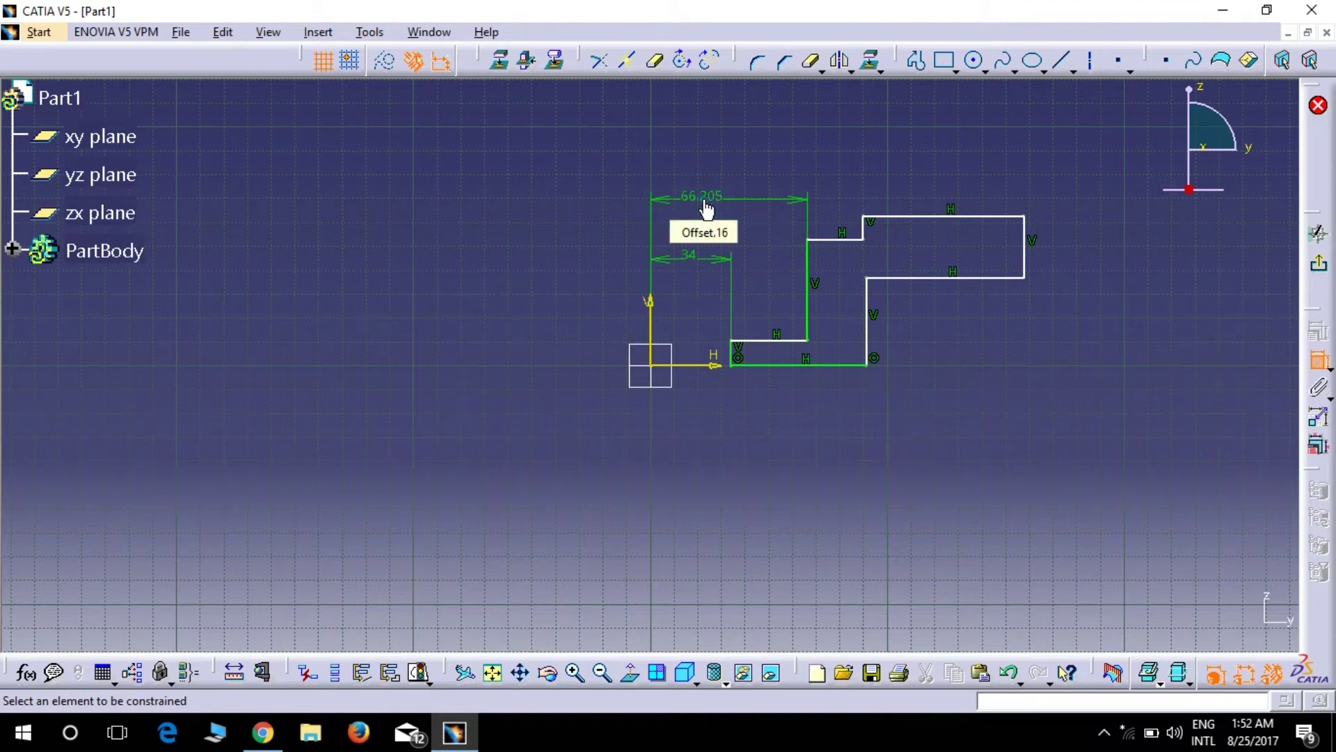
double_click(704, 201)
key("Return")
type("67.5")
key("Return")
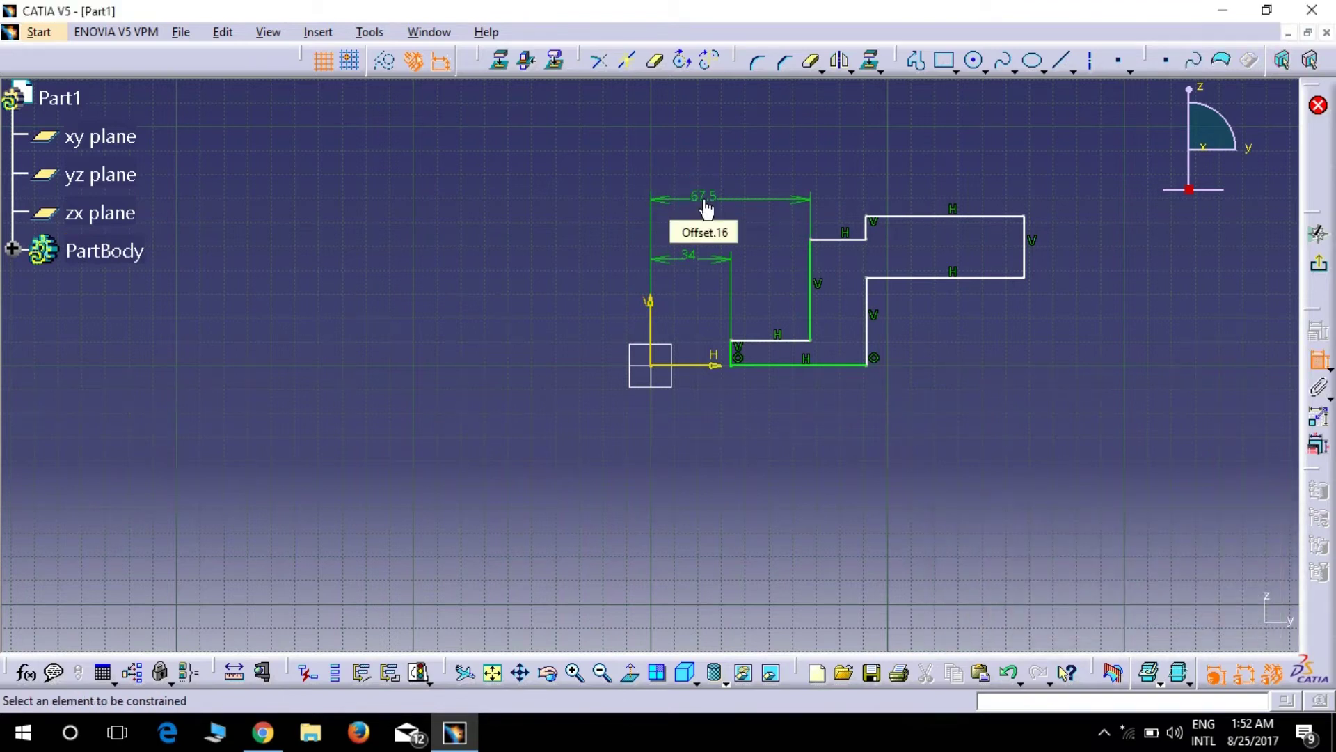
left_click(866, 310)
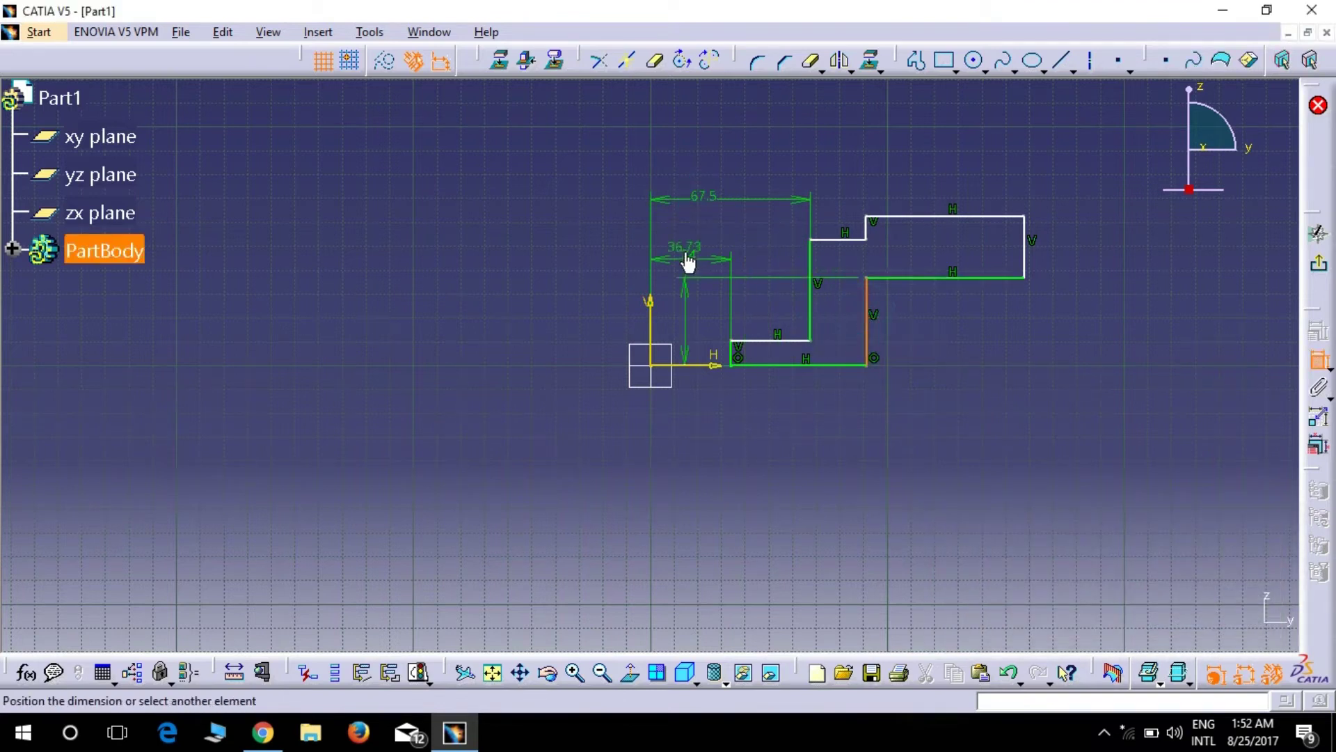
left_click(649, 313)
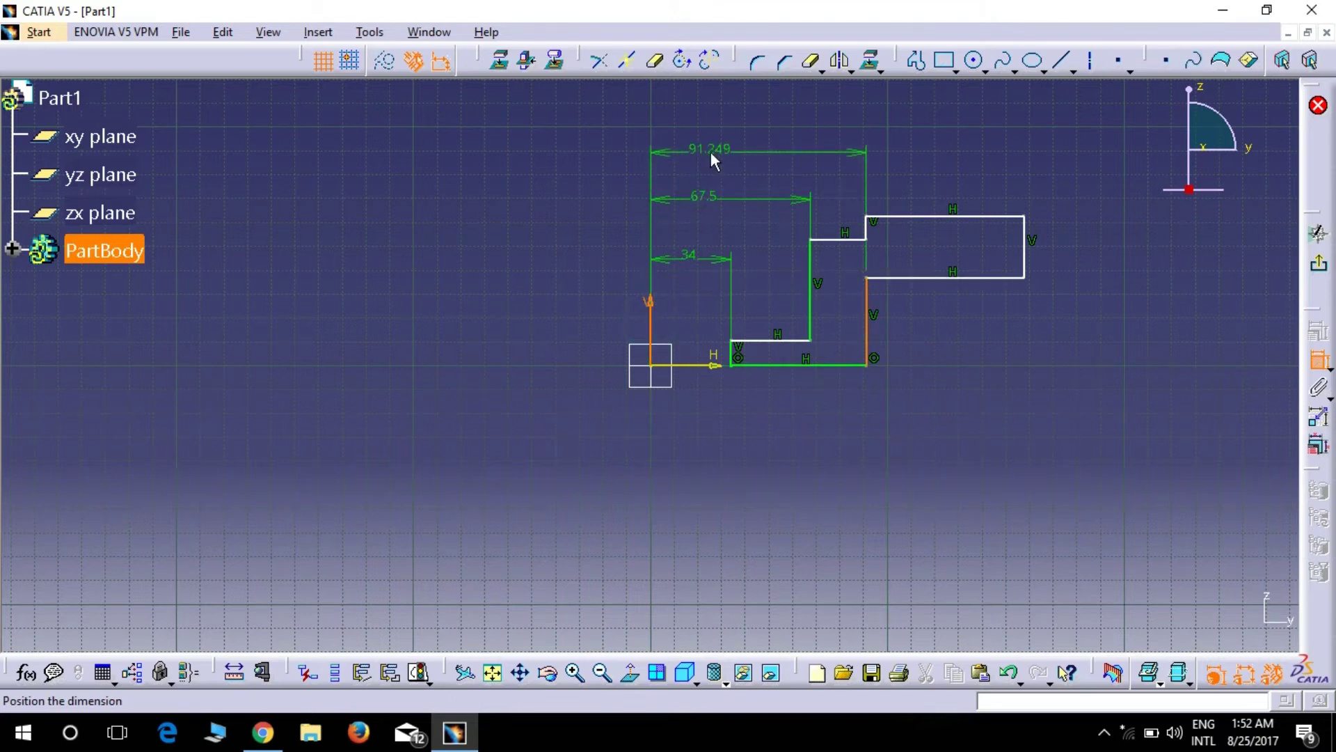
left_click(713, 156)
double_click(714, 156)
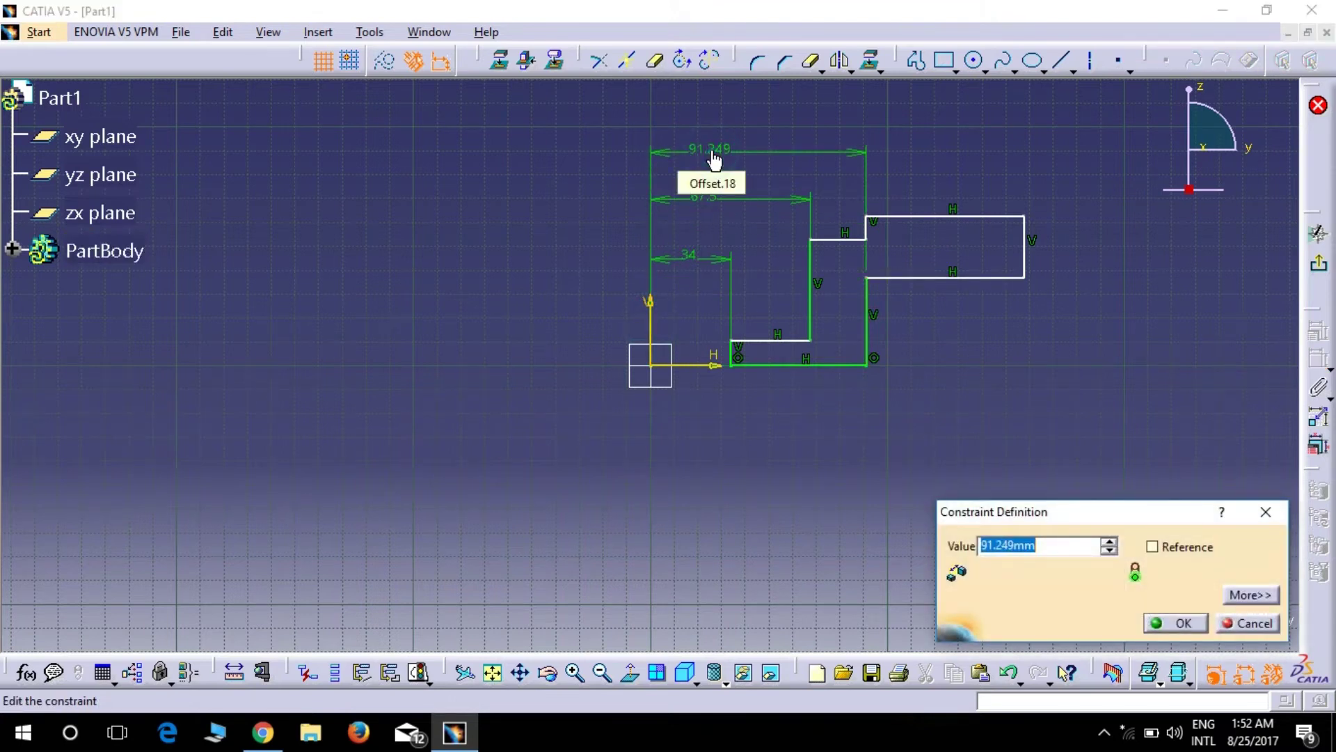
type("74.5")
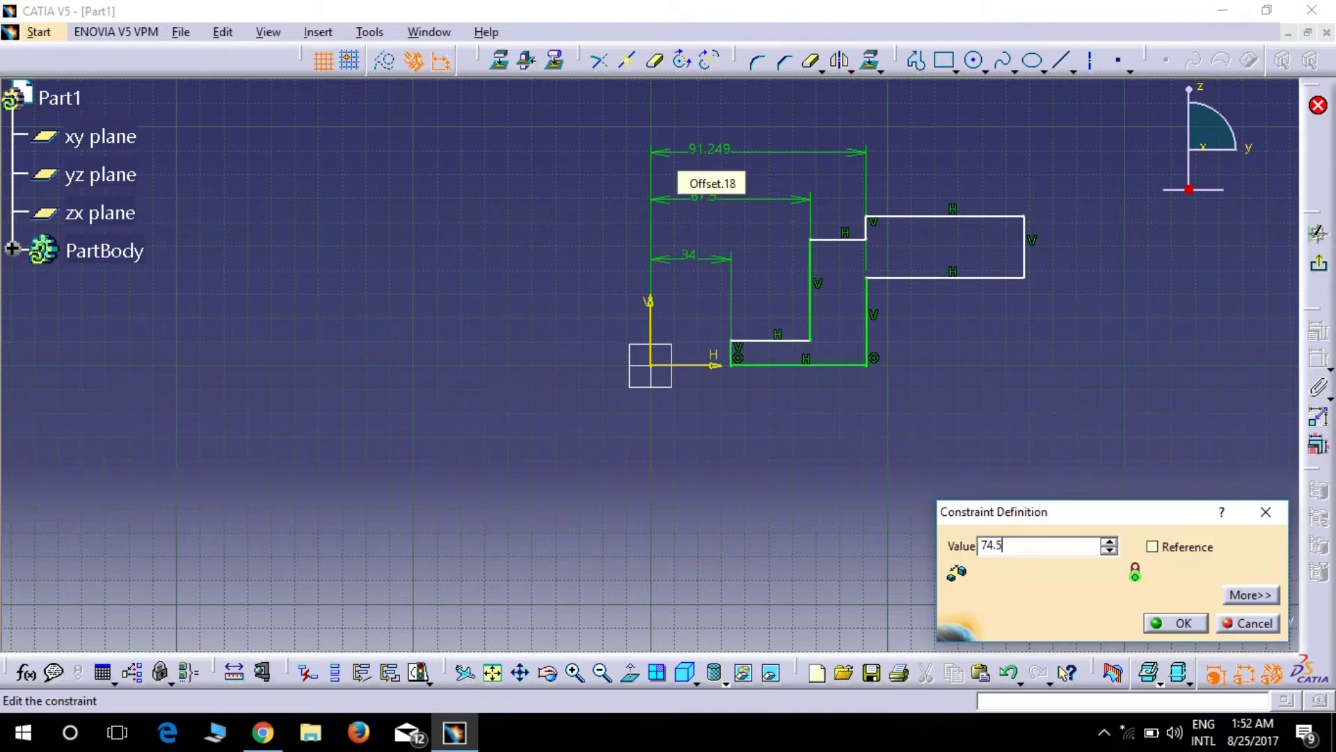
key("Return")
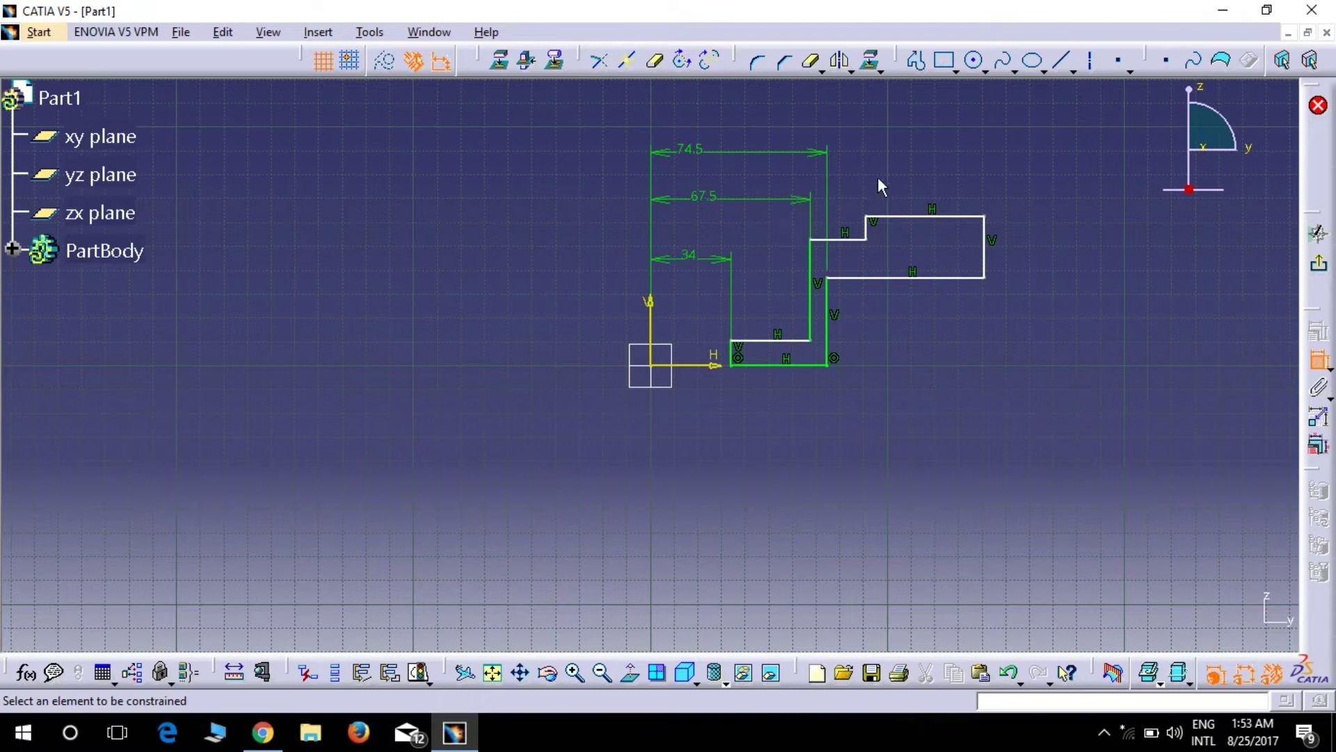
Constrain the upper step width between the vertical edges to 14 mm.
left_click(810, 254)
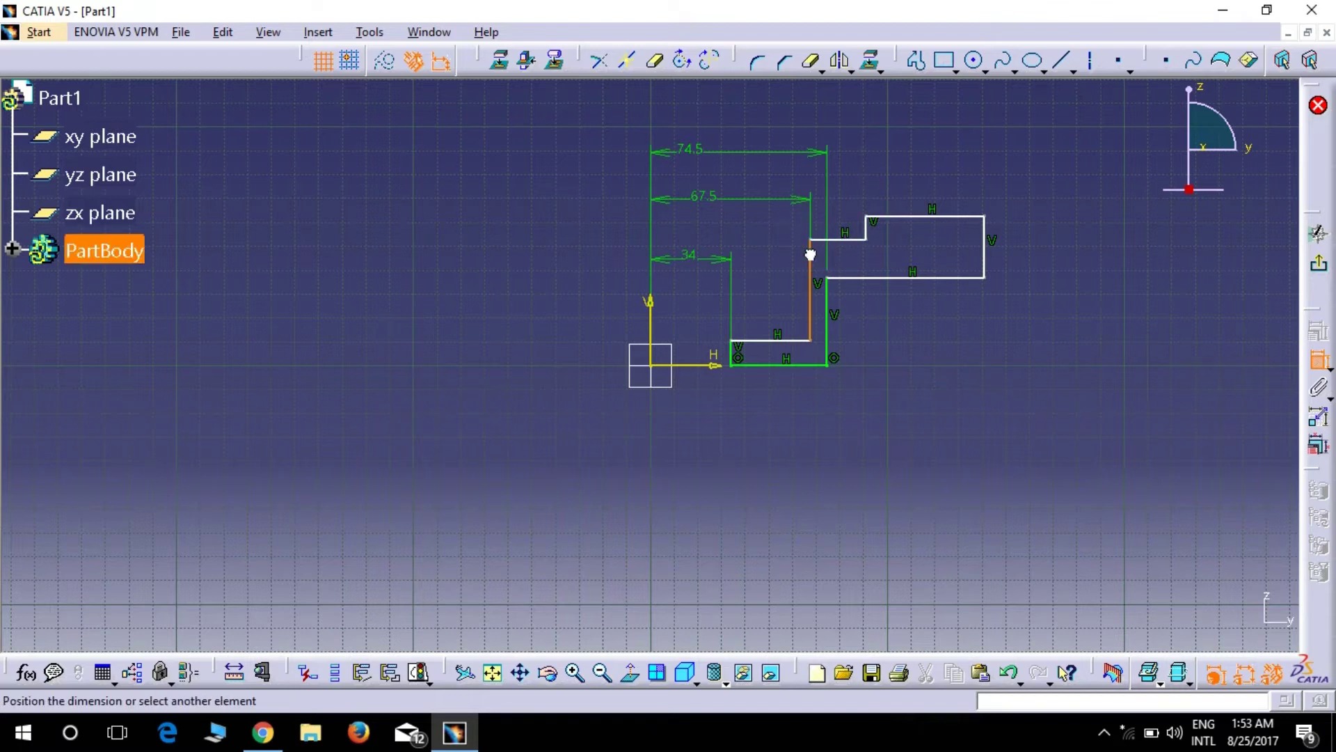
left_click(866, 228)
left_click(842, 106)
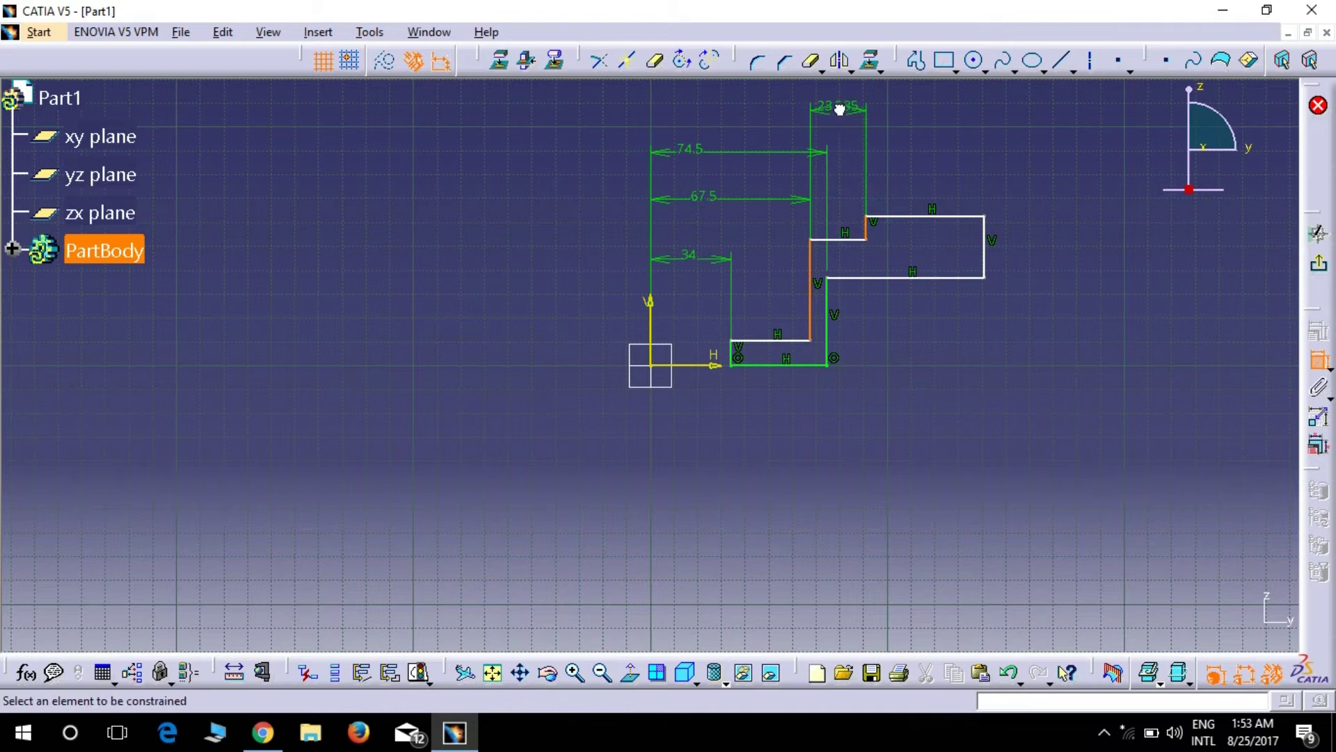
double_click(841, 106)
type("14")
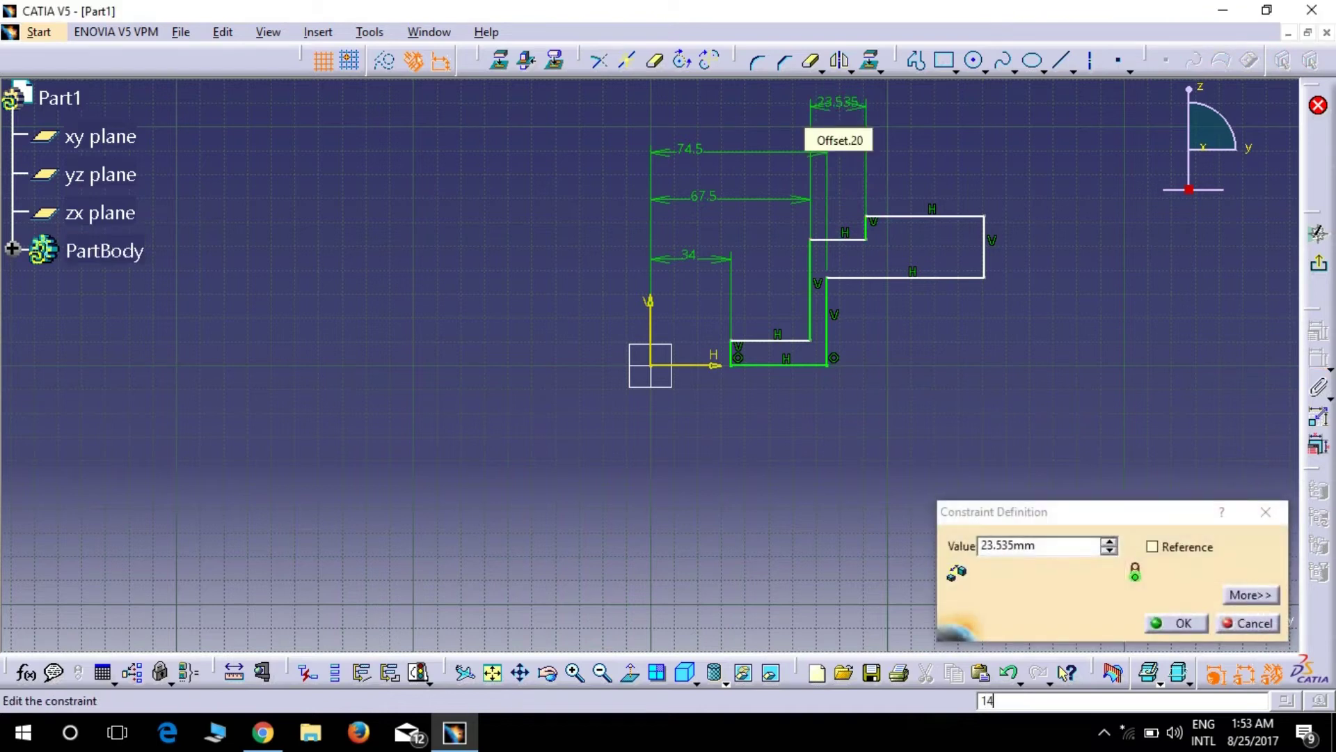
double_click(1053, 544)
type("14")
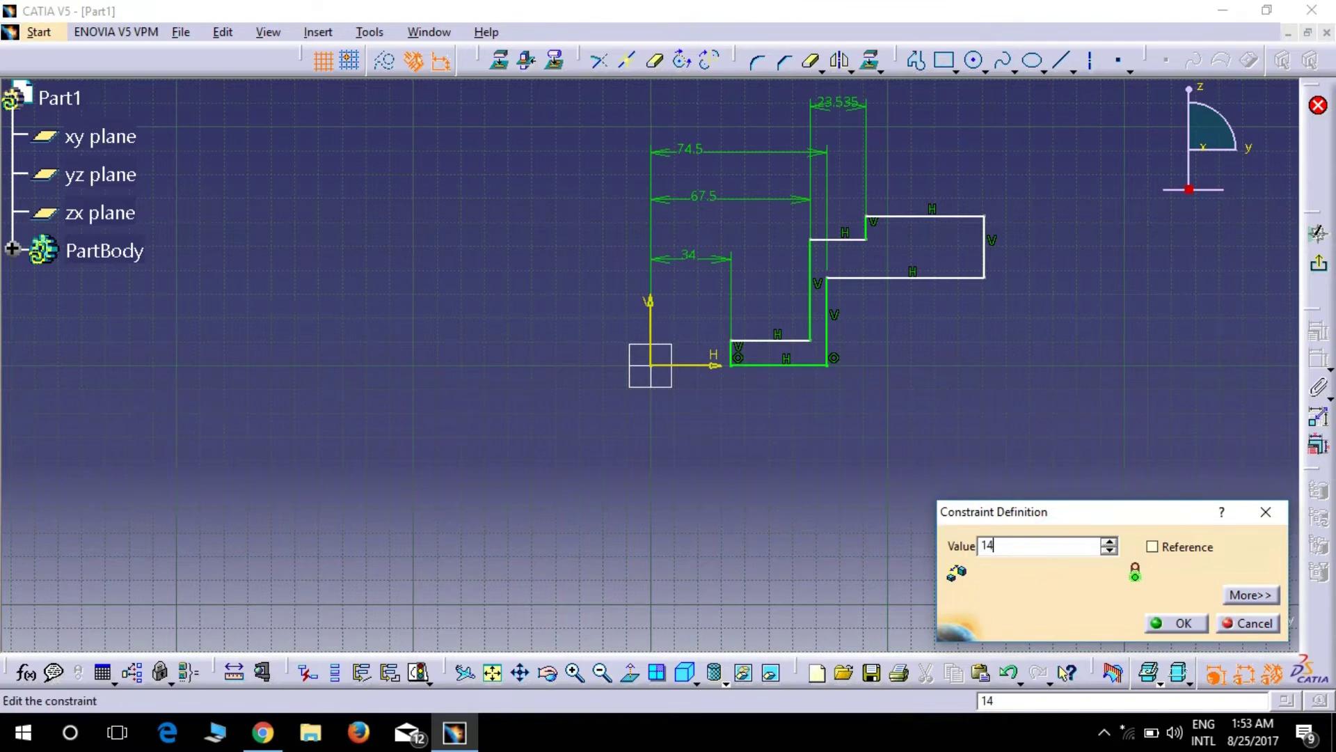
key("Return")
Set the bottom thickness to 7.5 mm and the profile height to 46.5 mm.
left_click(808, 364)
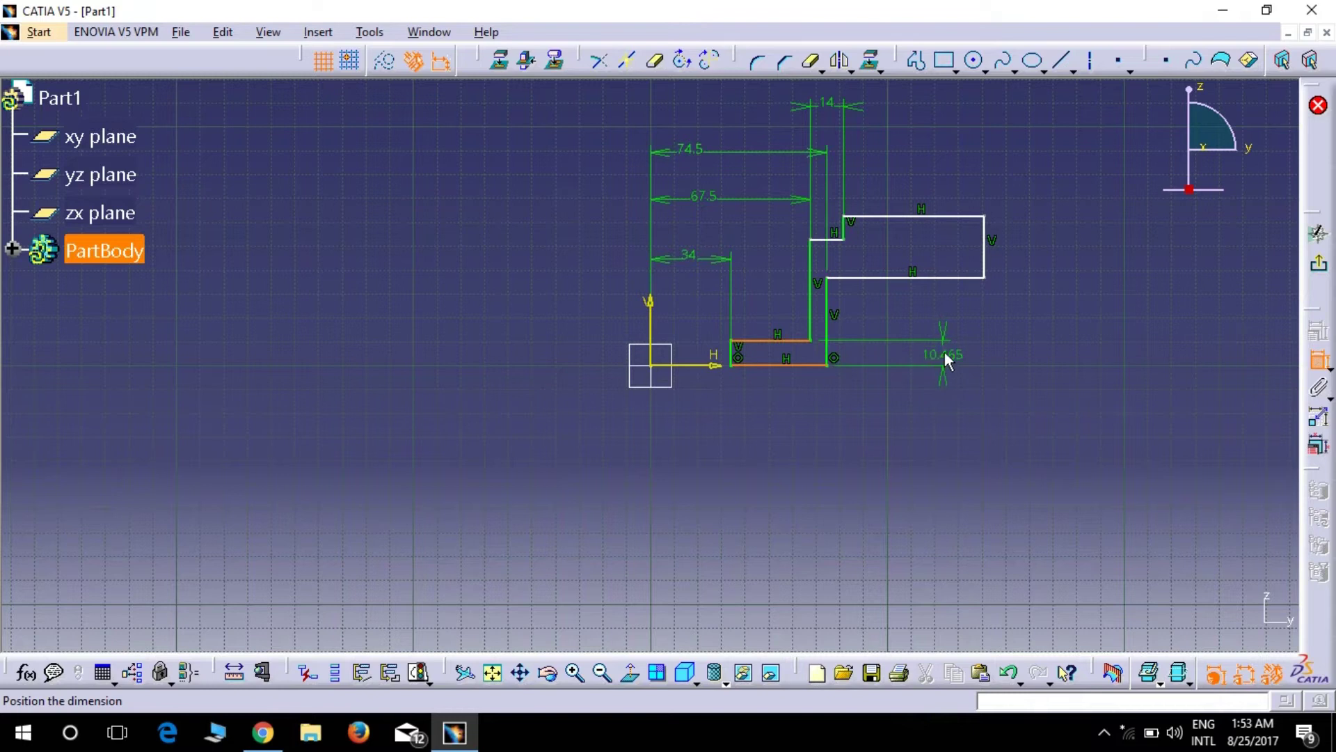
left_click(945, 349)
double_click(945, 348)
type("7.5")
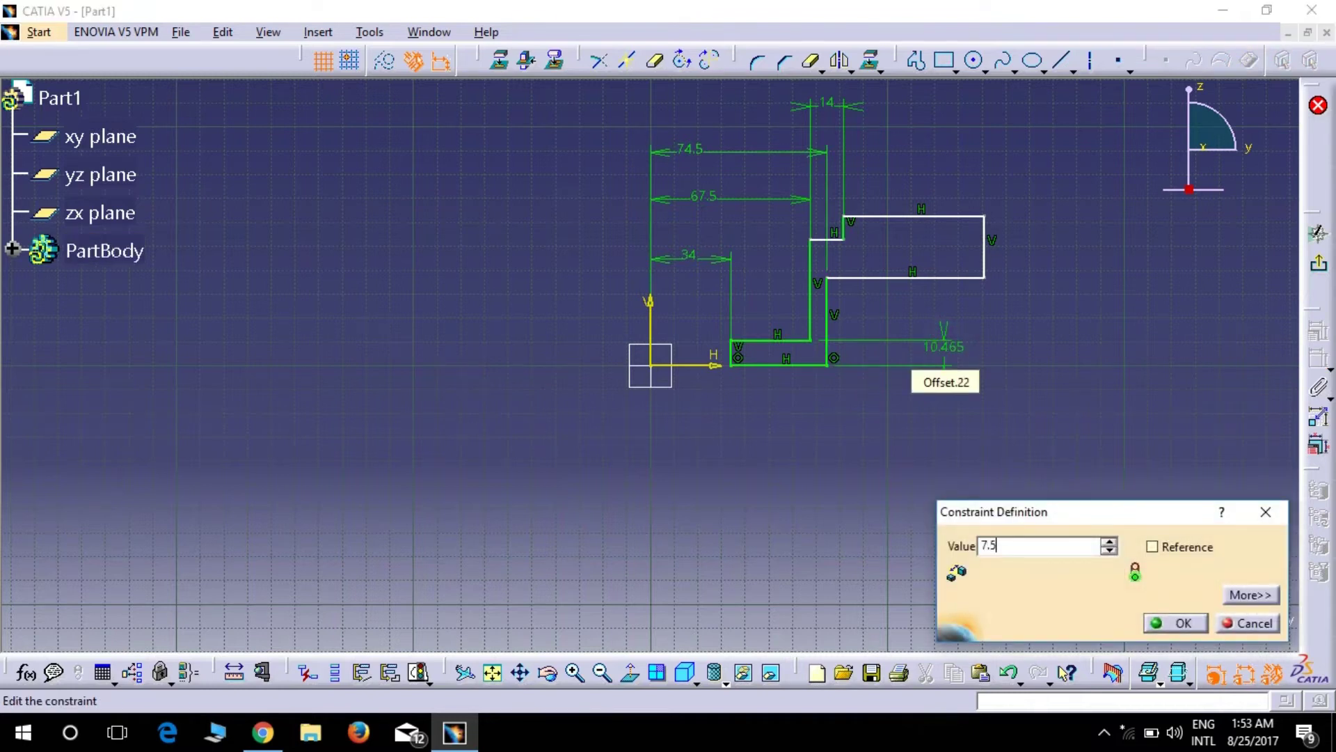
key("Return")
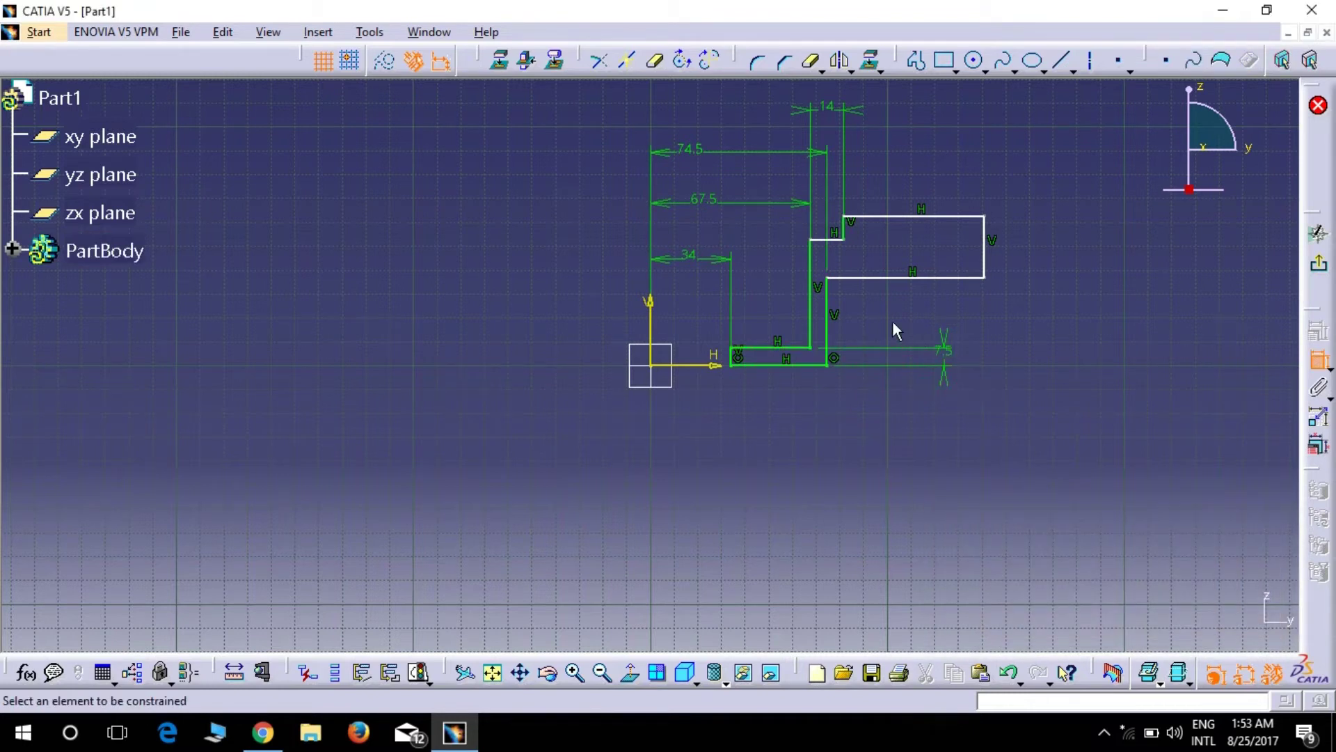
left_click(828, 335)
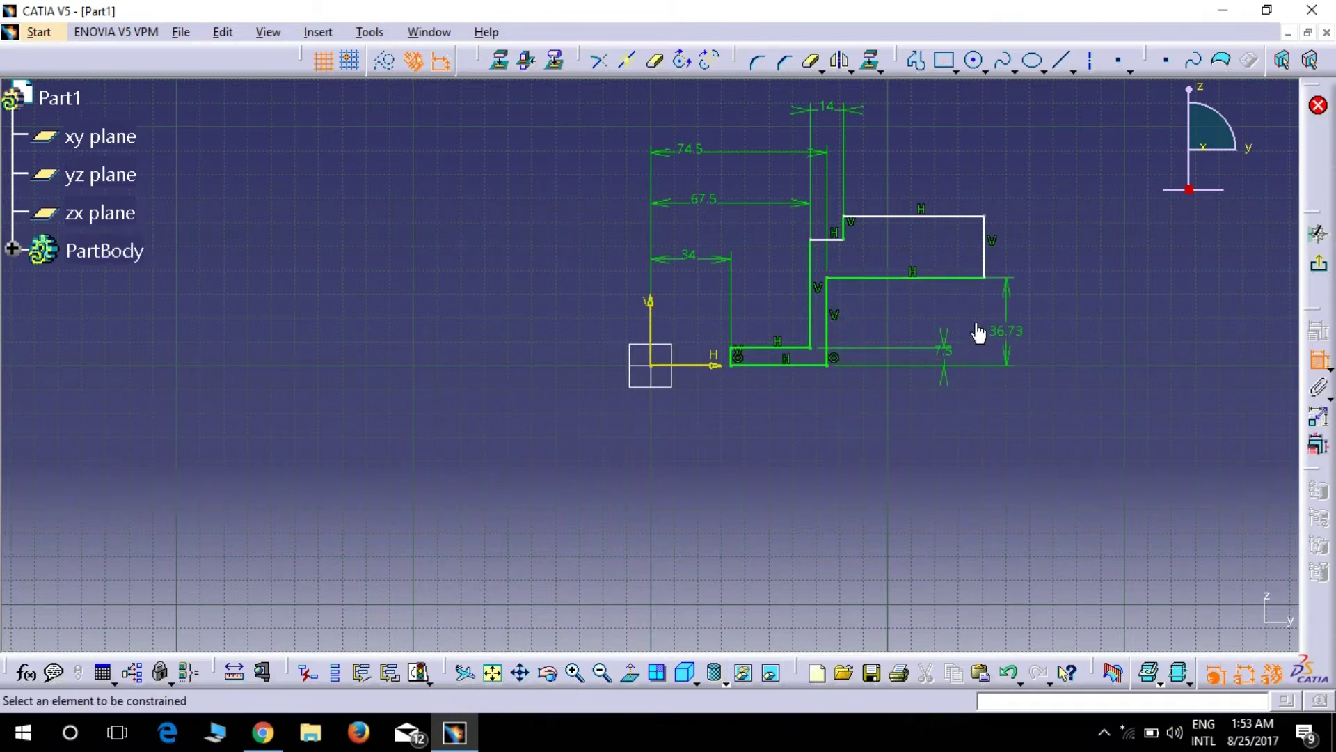
double_click(1010, 348)
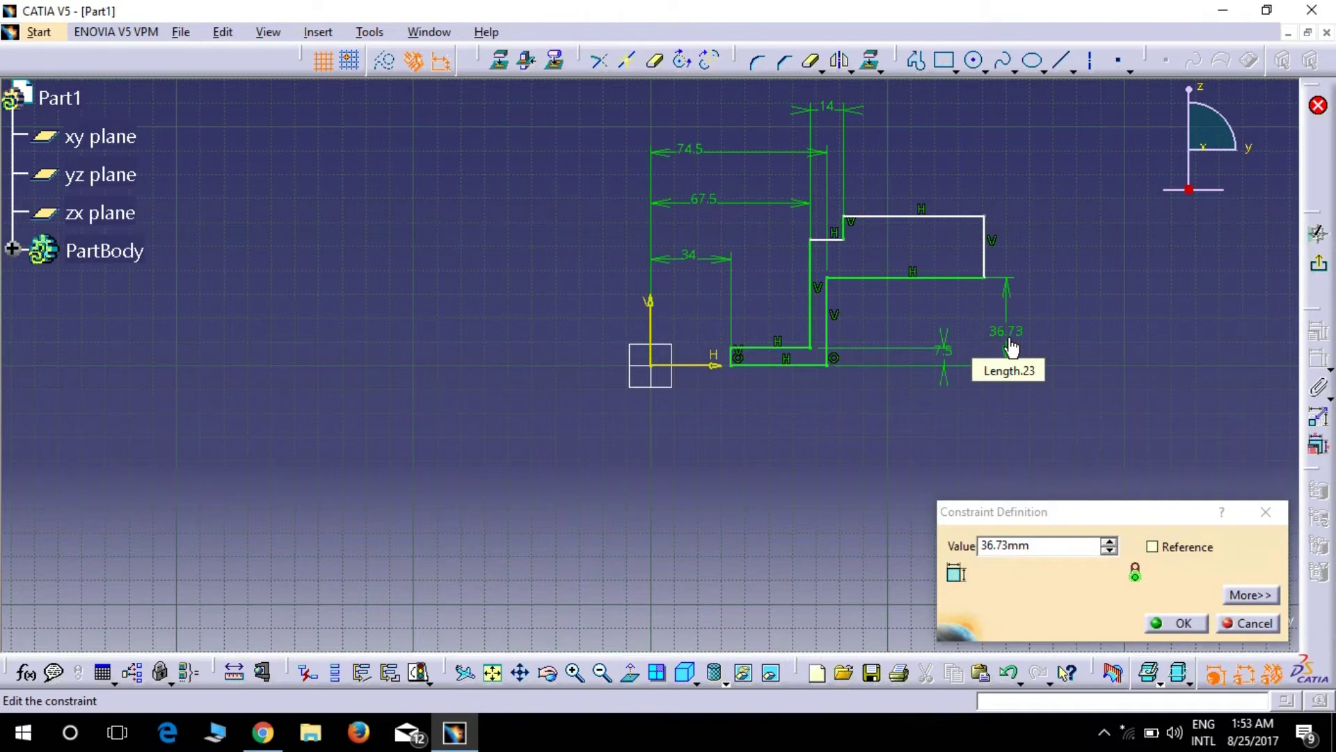
left_click(1082, 547)
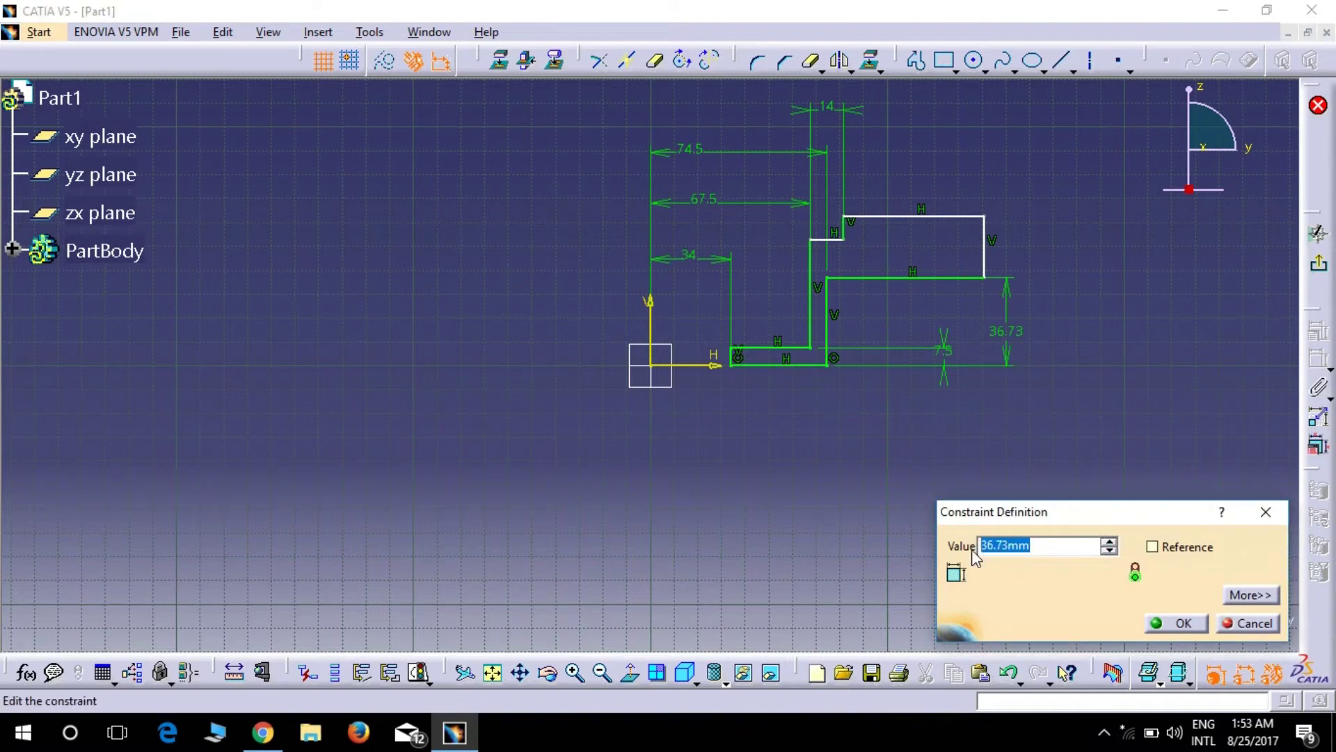
type("46")
key("Return")
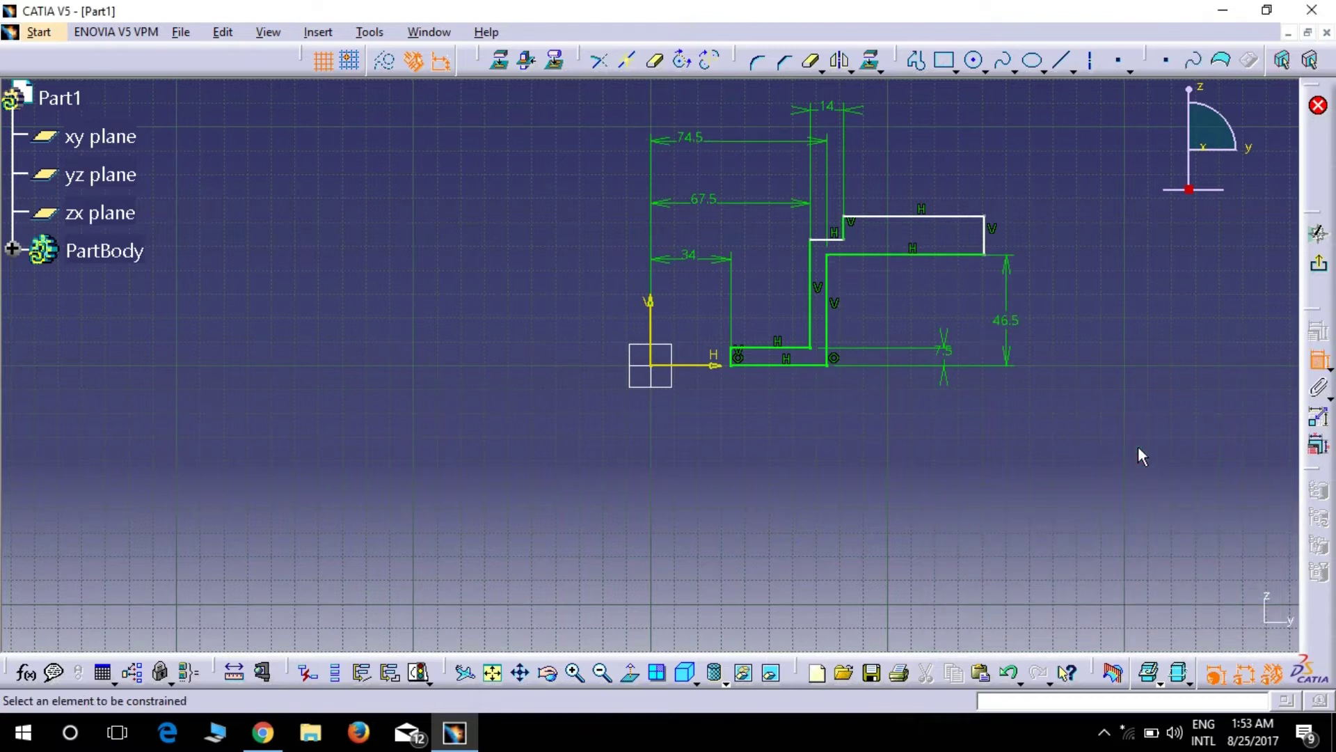
Dimension the rim thickness to 10 mm and the adjacent step thickness to 9 mm.
left_click(955, 256)
left_click(957, 218)
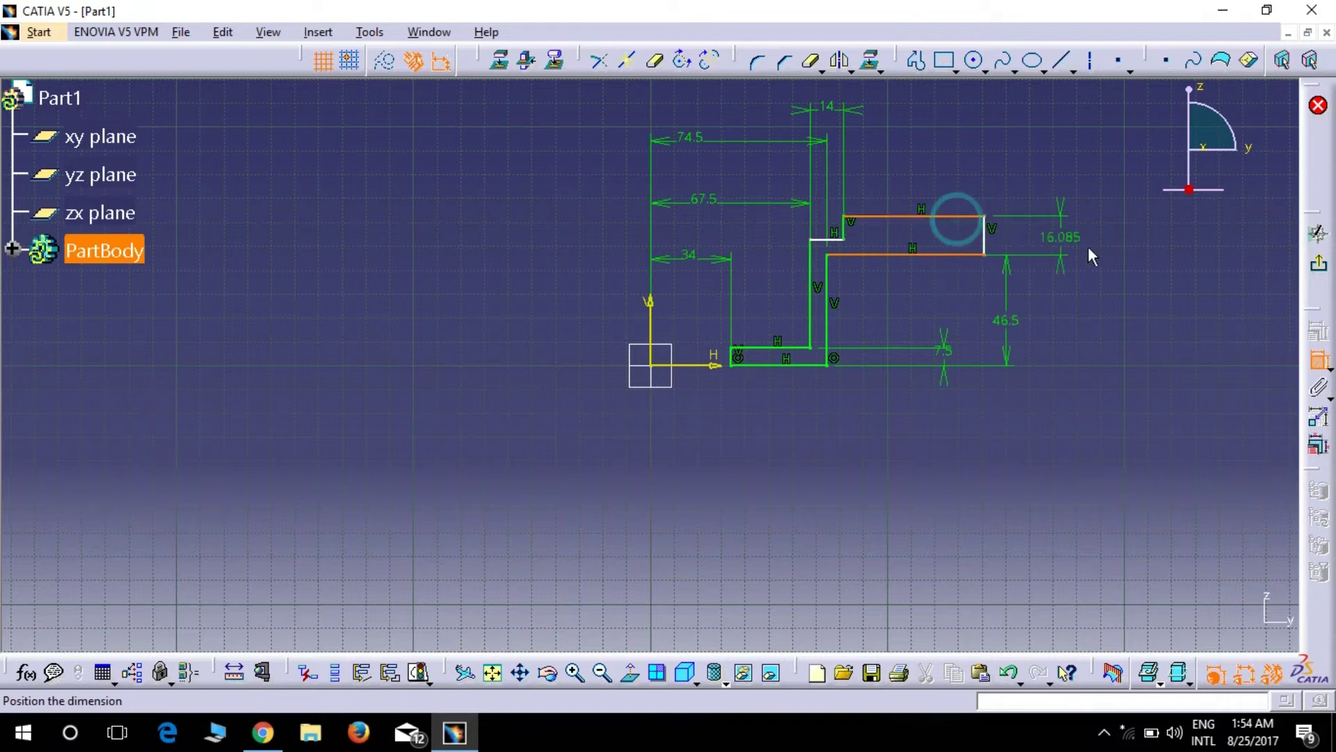
left_click(1095, 236)
double_click(1097, 240)
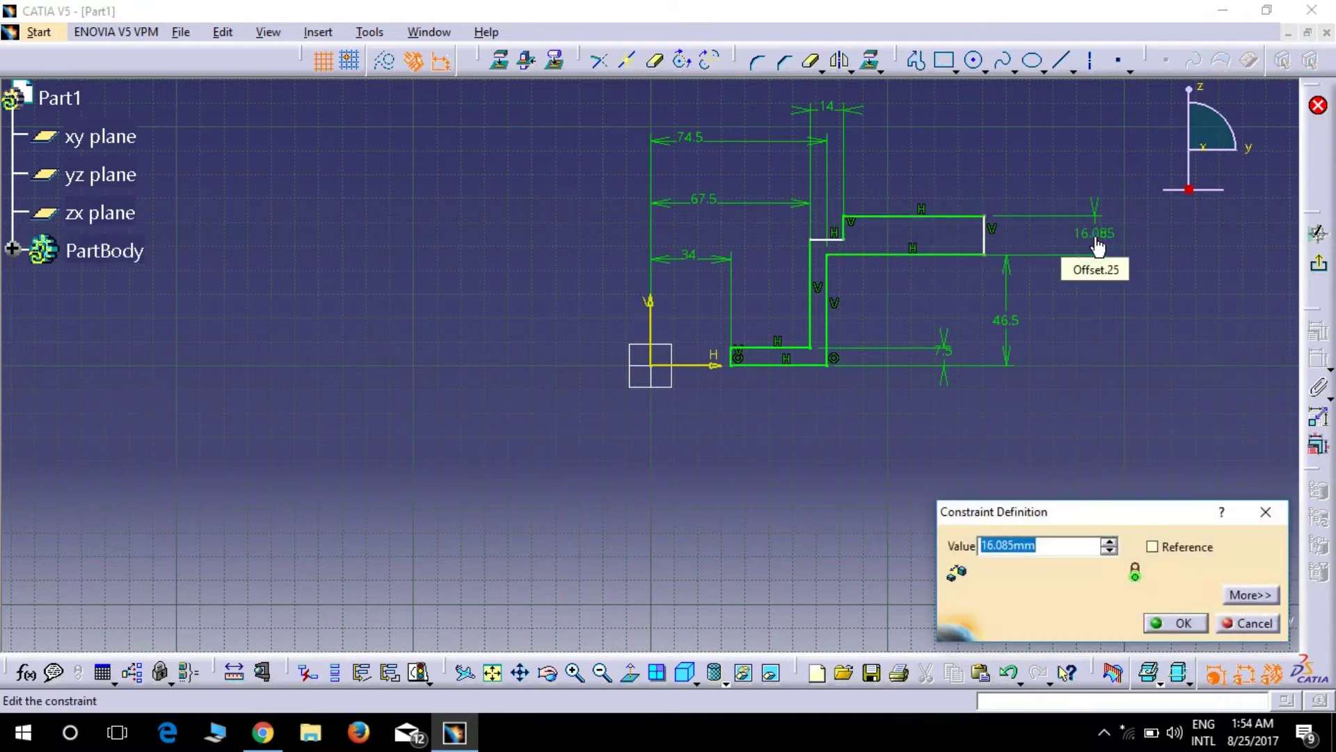
type("10")
key("Return")
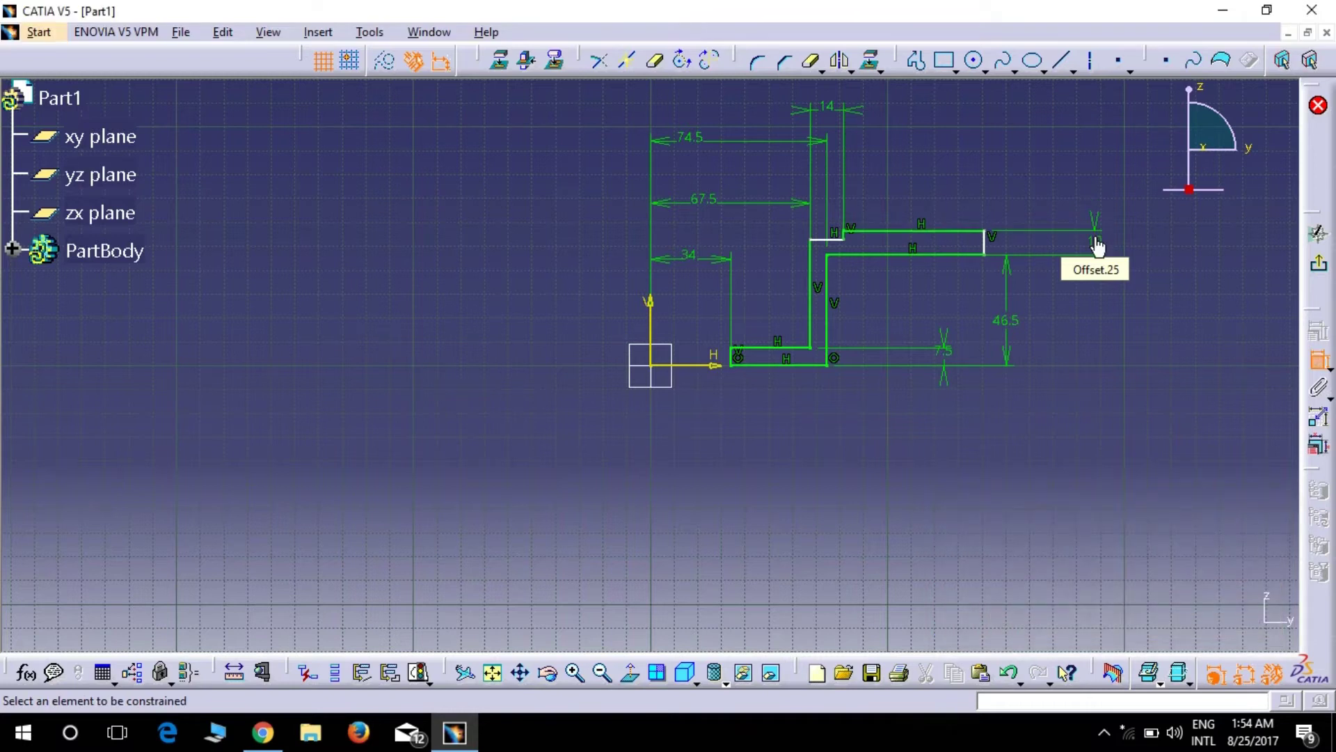
left_click(847, 255)
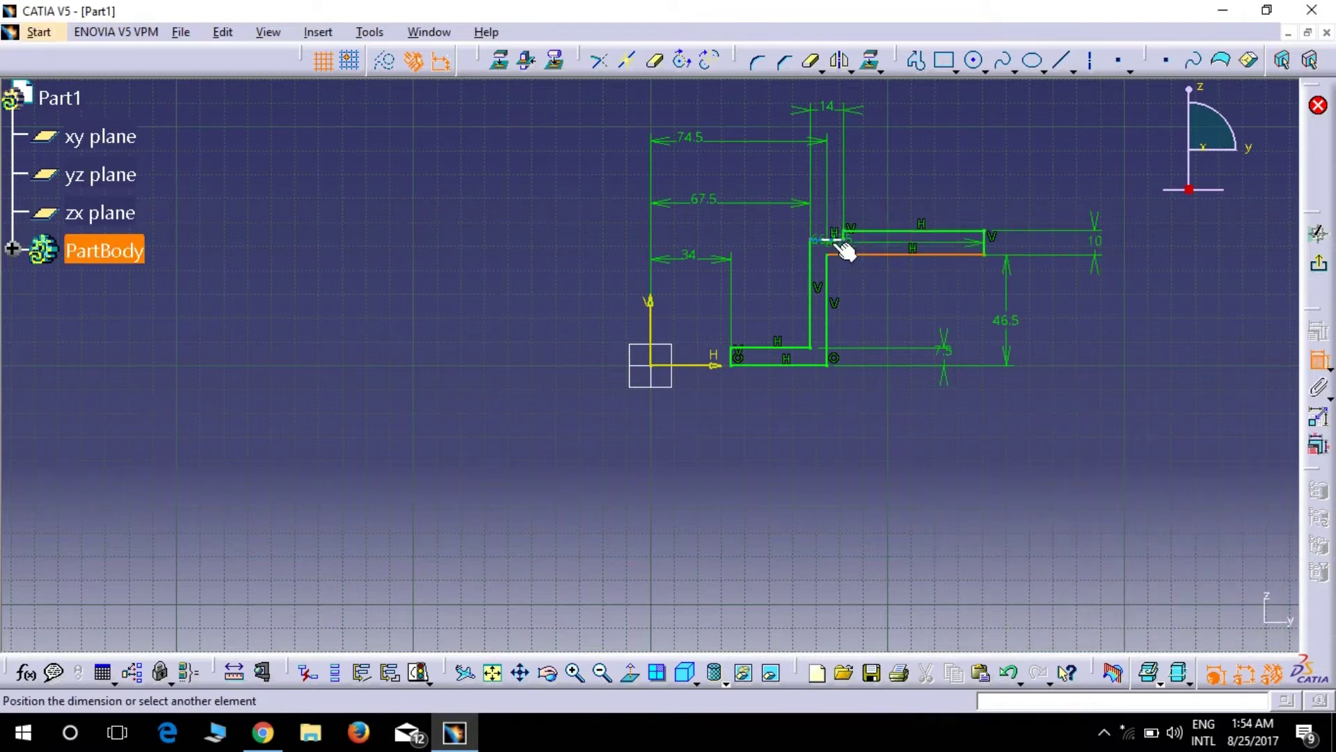
left_click(839, 240)
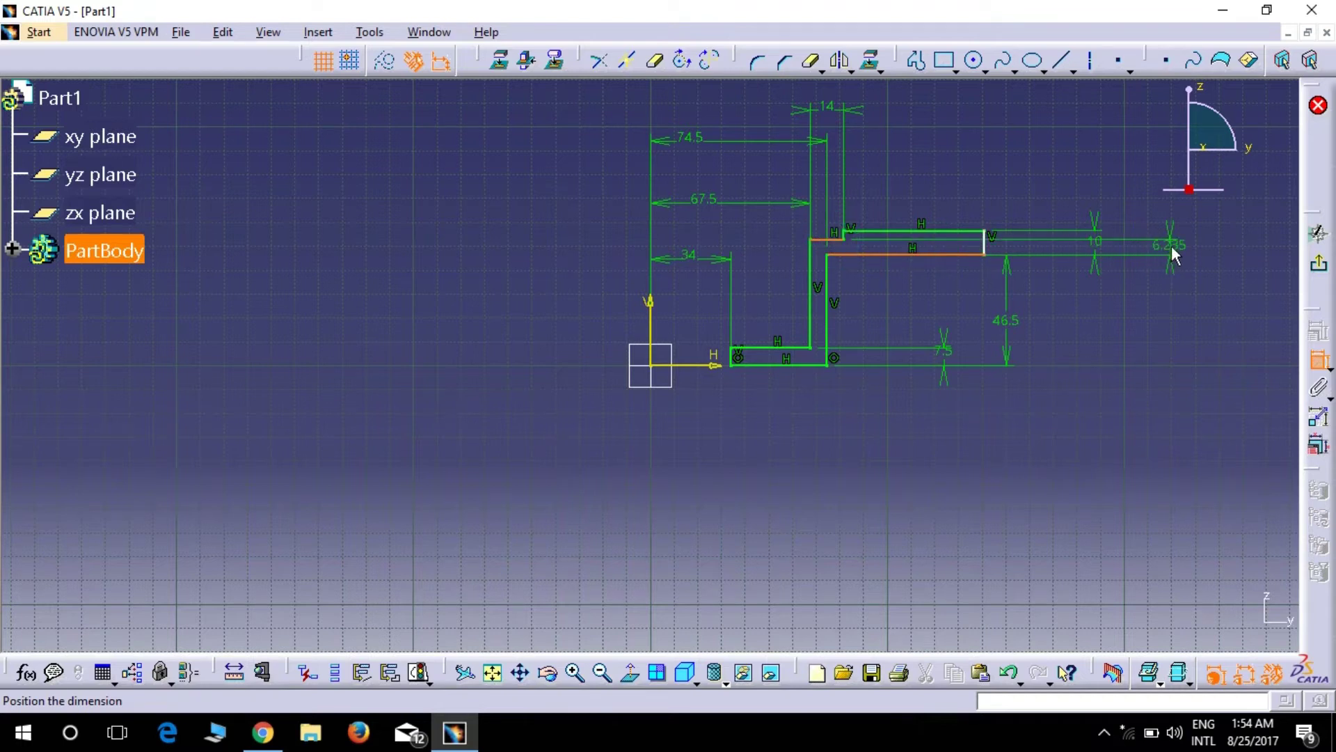
left_click(1171, 245)
double_click(1173, 249)
type("9")
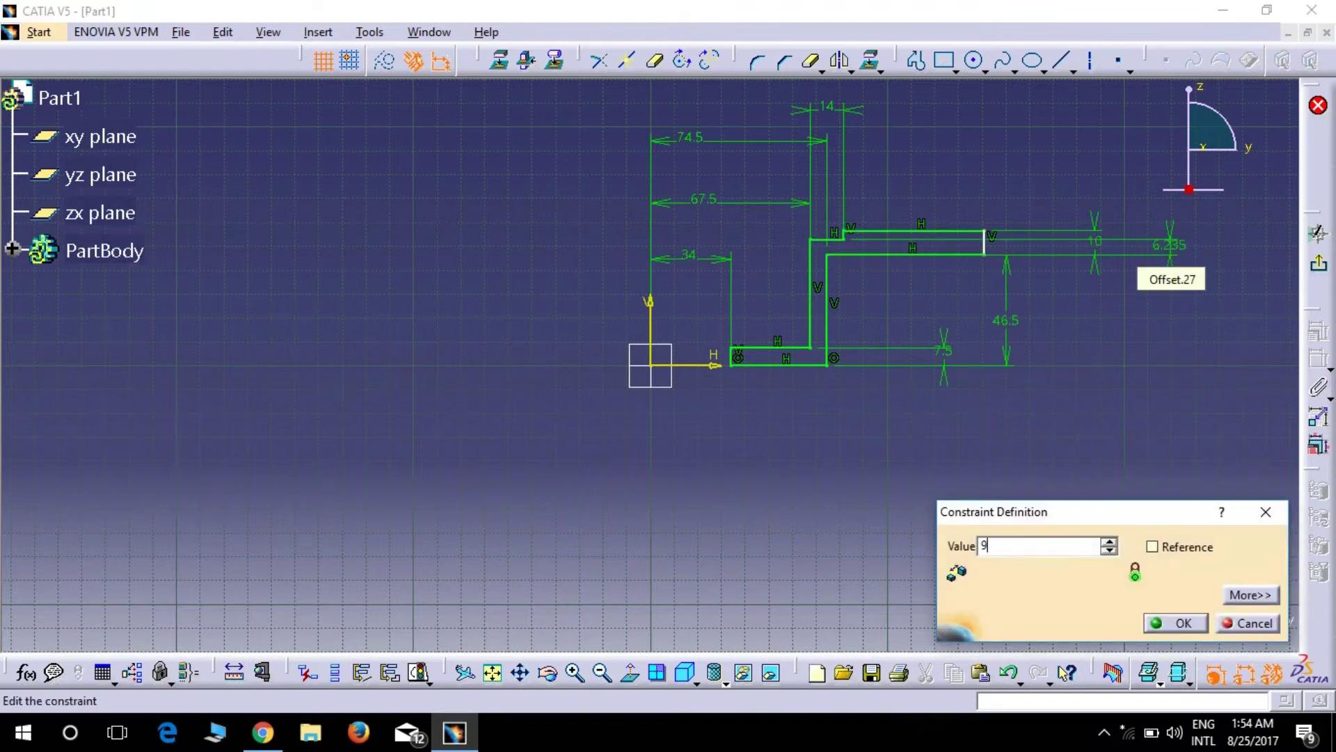
key("Return")
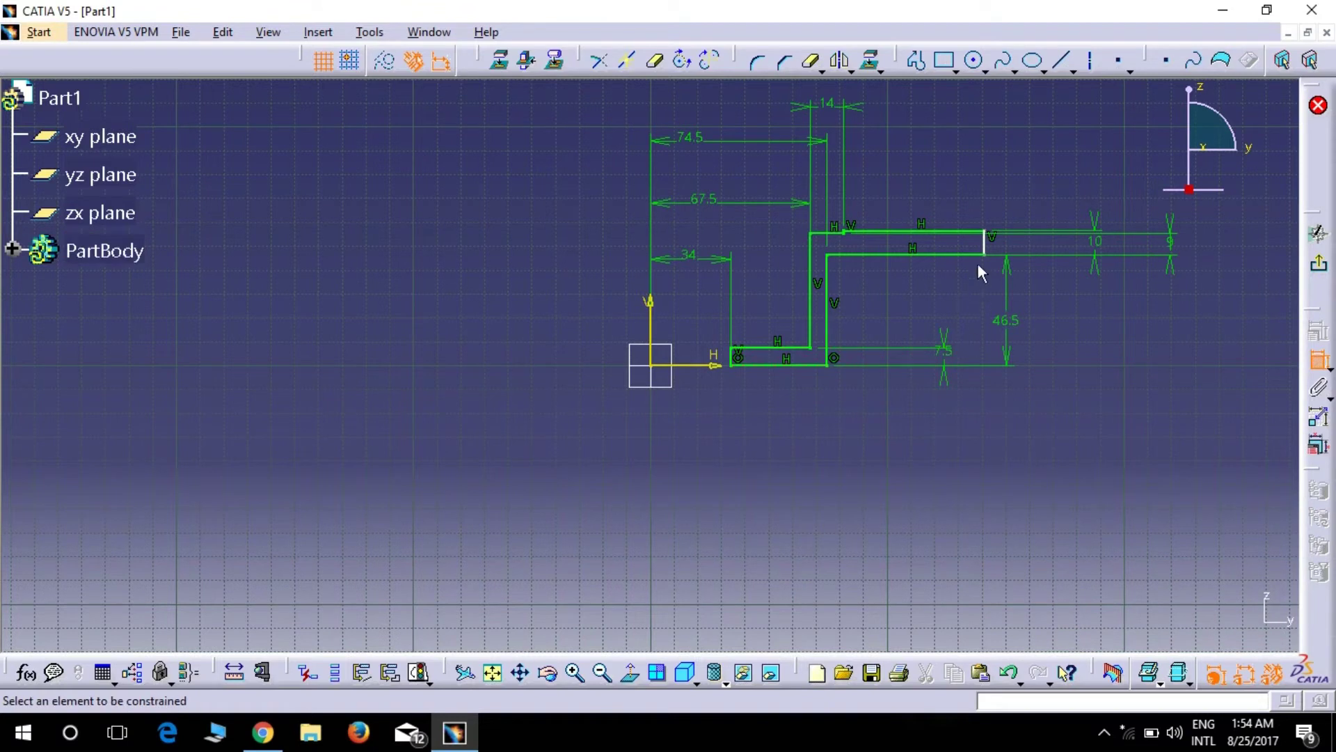
Set the overall width from the axis to 144 mm and leave the sketch.
left_click(985, 243)
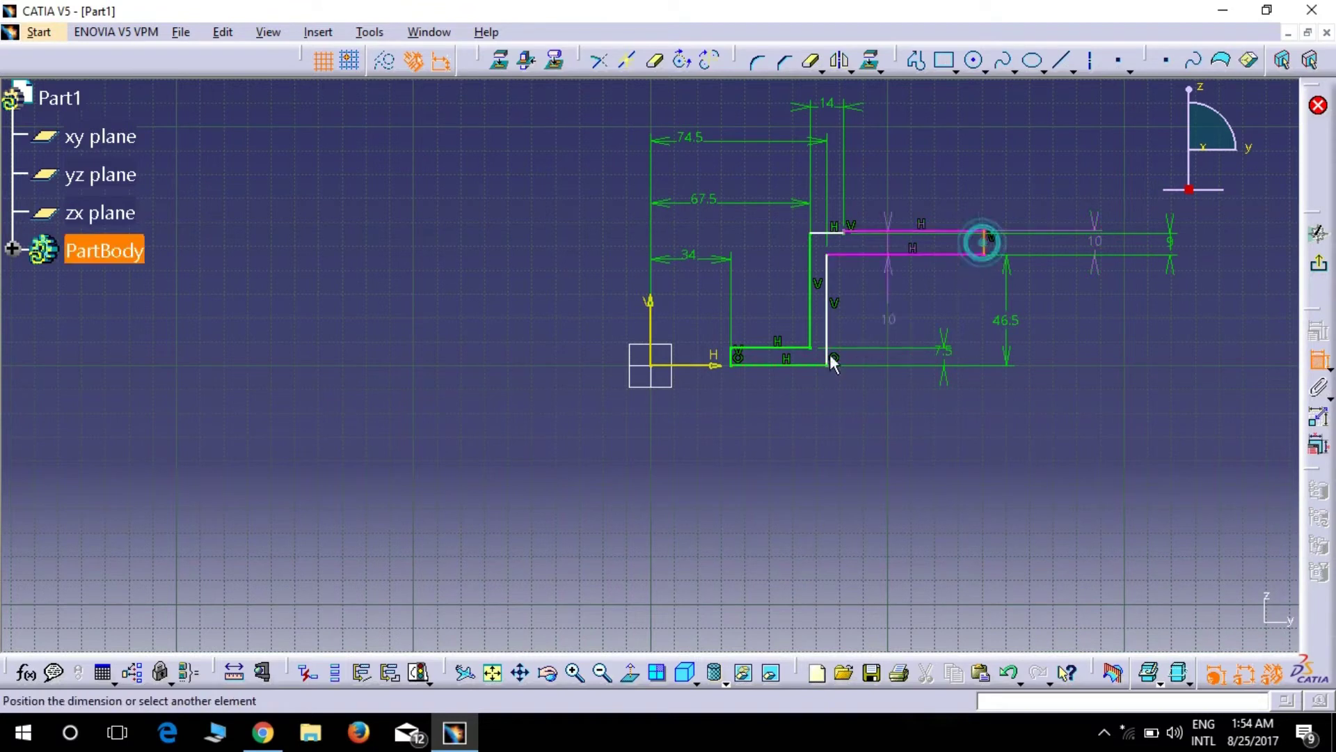
left_click(659, 355)
left_click(808, 487)
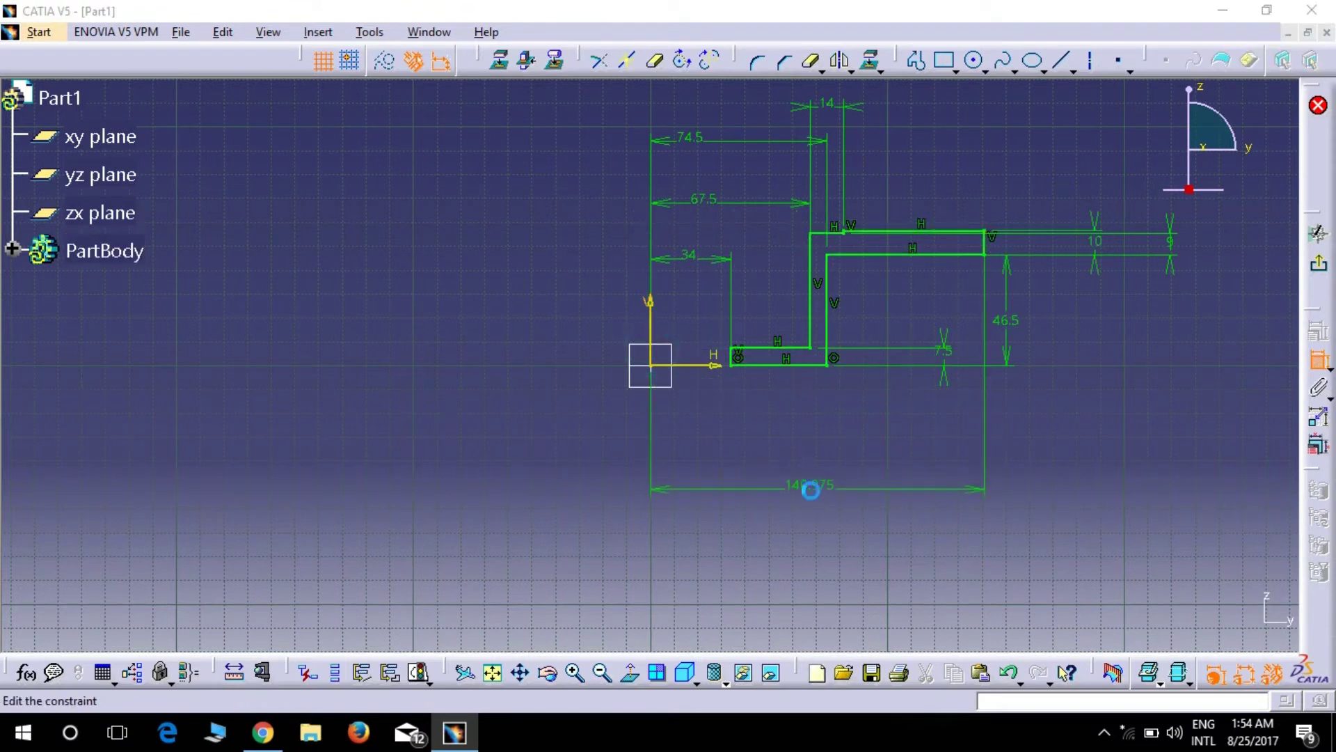
type("144")
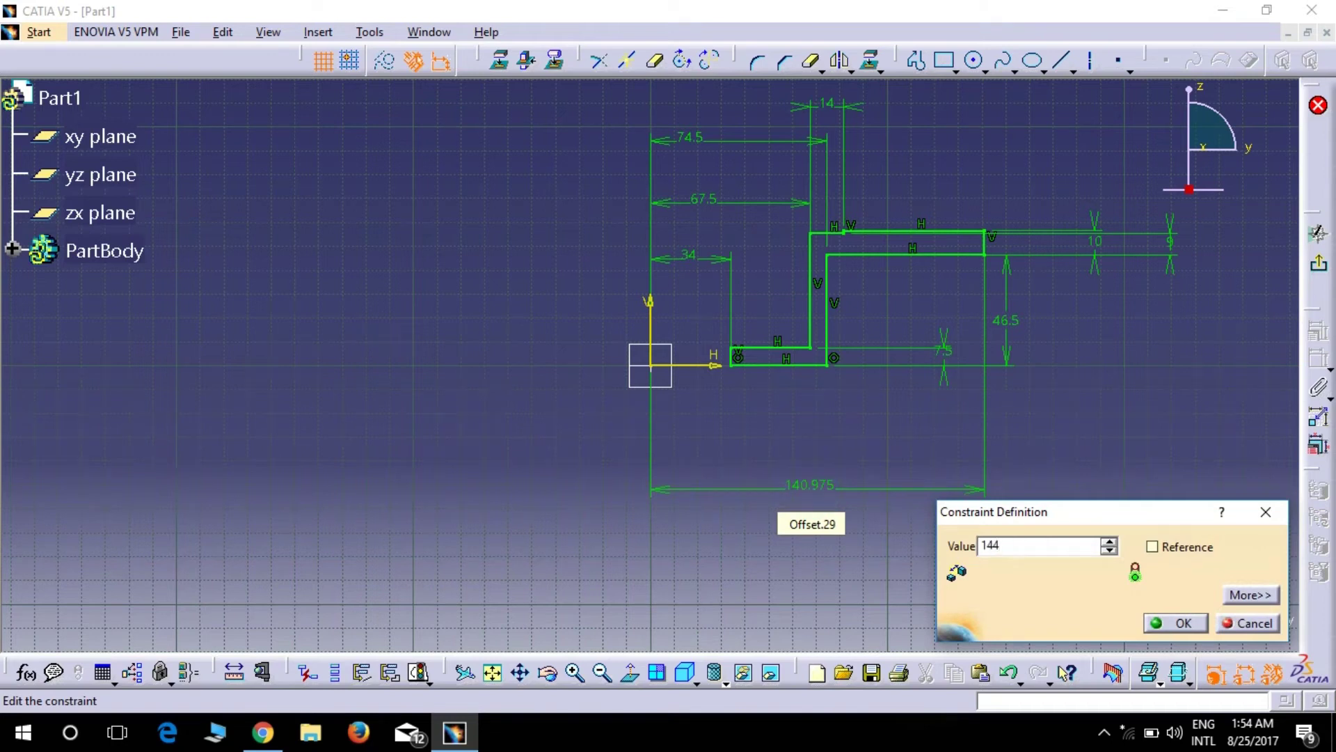
key("Return")
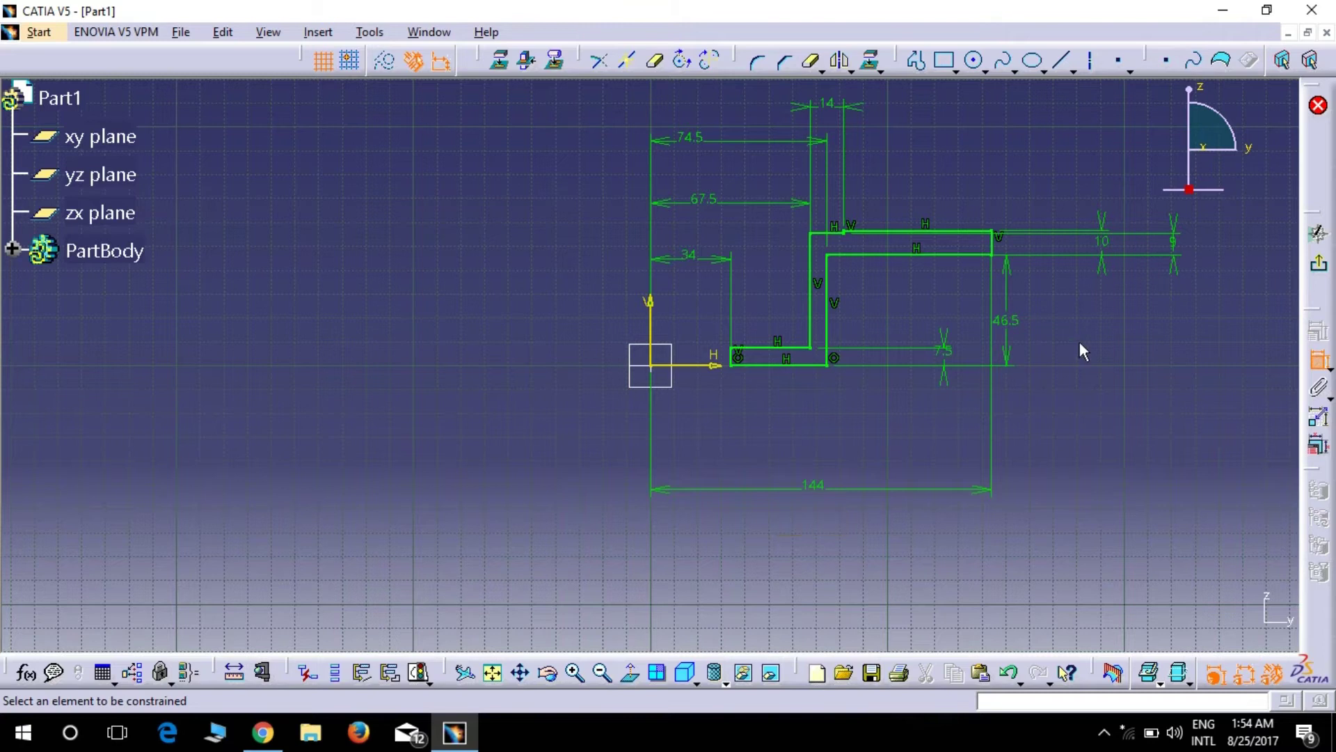
left_click(1317, 265)
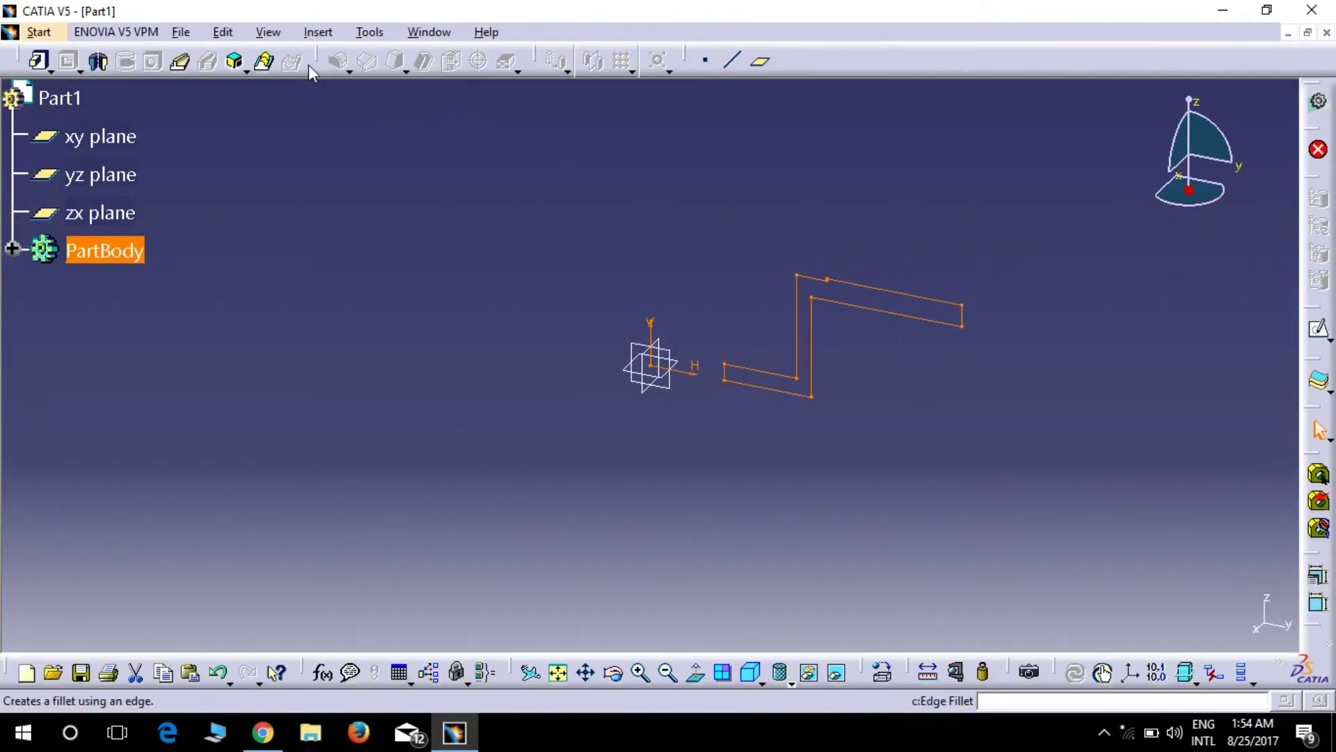
Revolve the profile 360° about the vertical axis into a solid Shaft disc.
left_click(99, 63)
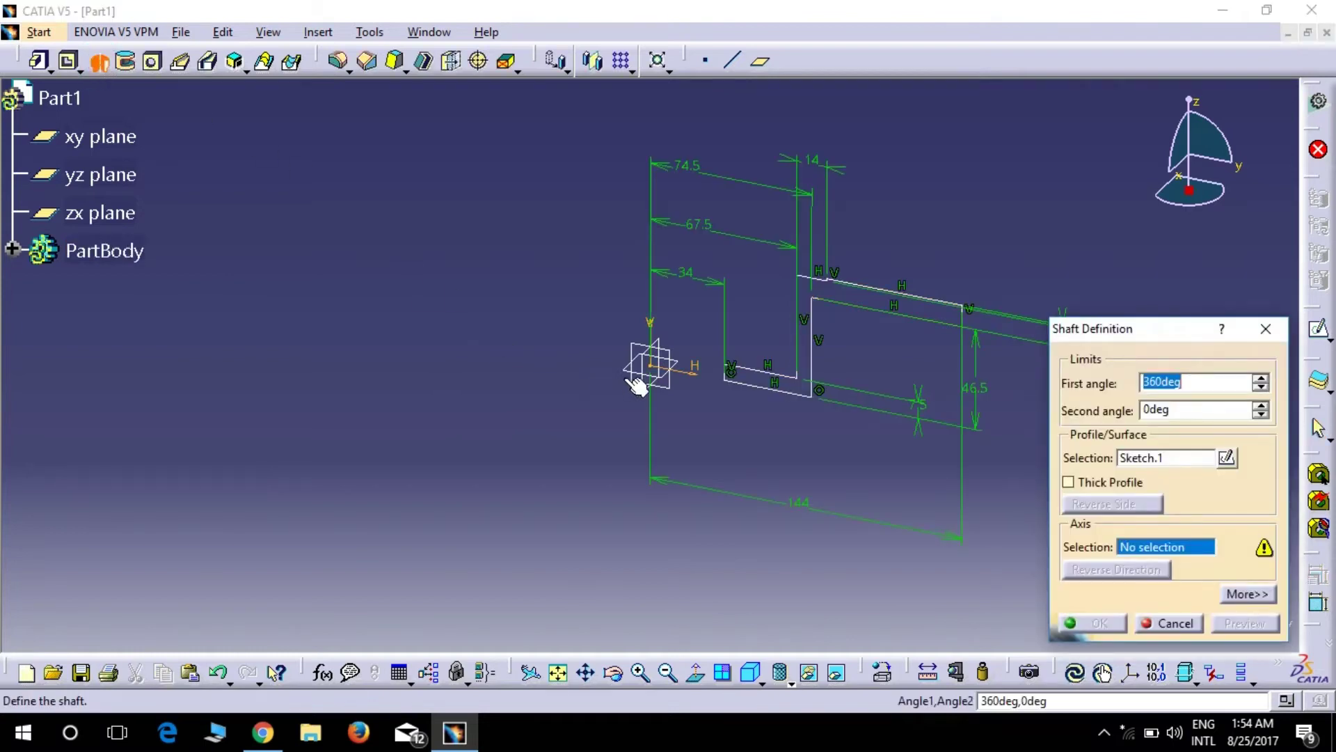
mouse_move(775, 432)
middle_mouse_down()
mouse_move(453, 368)
mouse_move(553, 396)
middle_mouse_up()
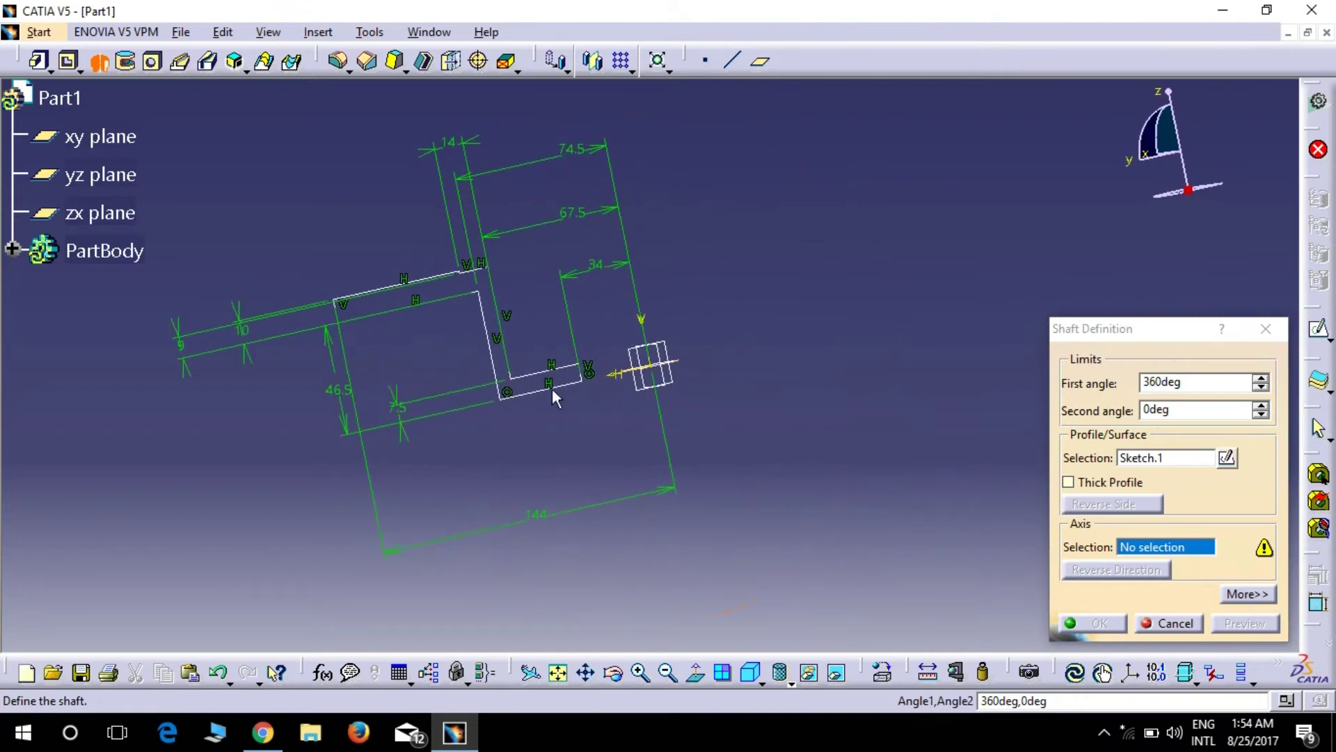
left_click(658, 358)
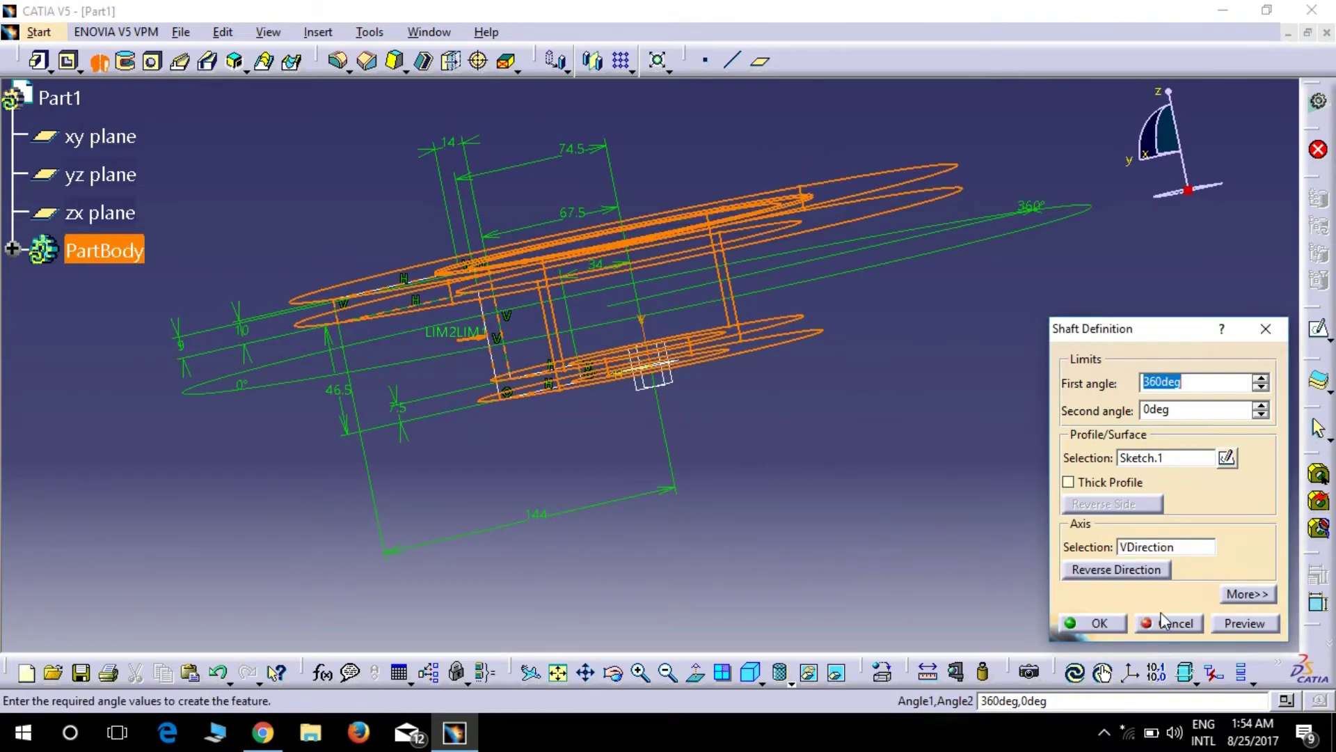
left_click(1244, 624)
left_click(1095, 622)
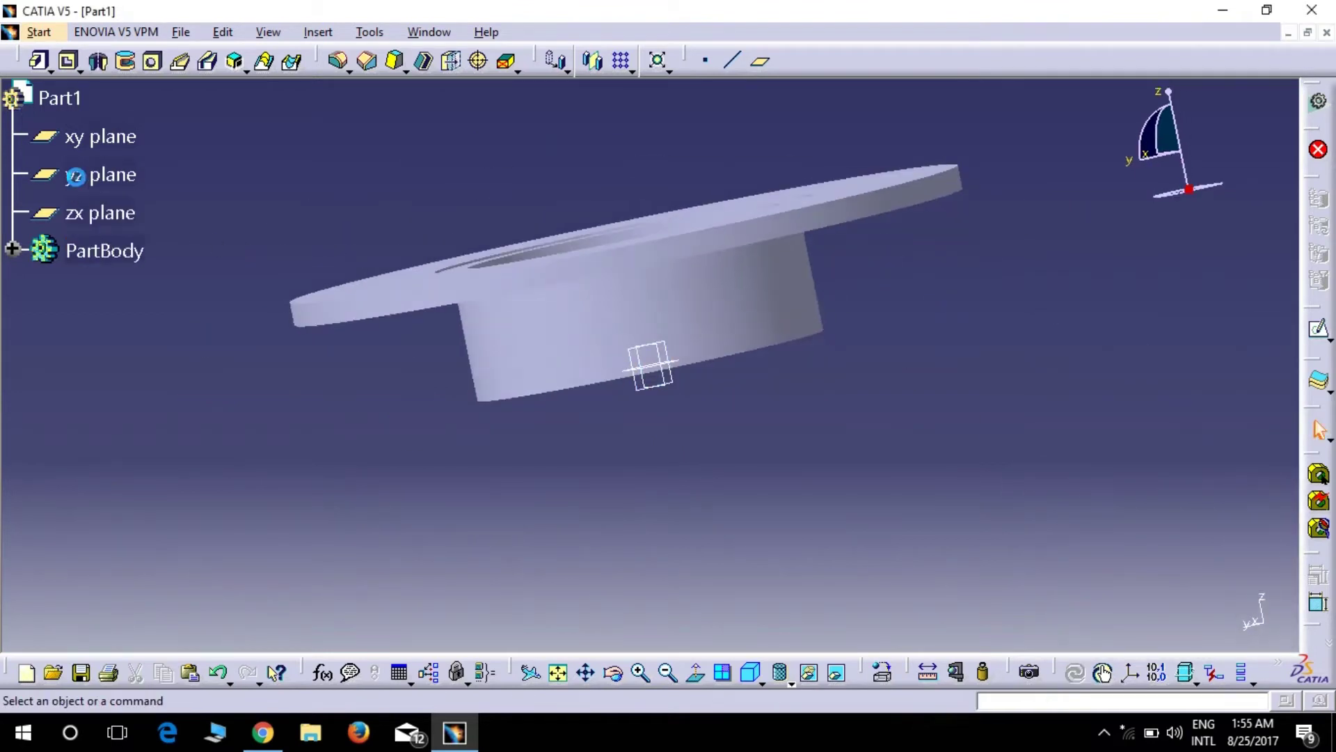
left_click(97, 174)
Draw a rectangle right of the hub in a new yz-plane sketch.
left_click(1319, 327)
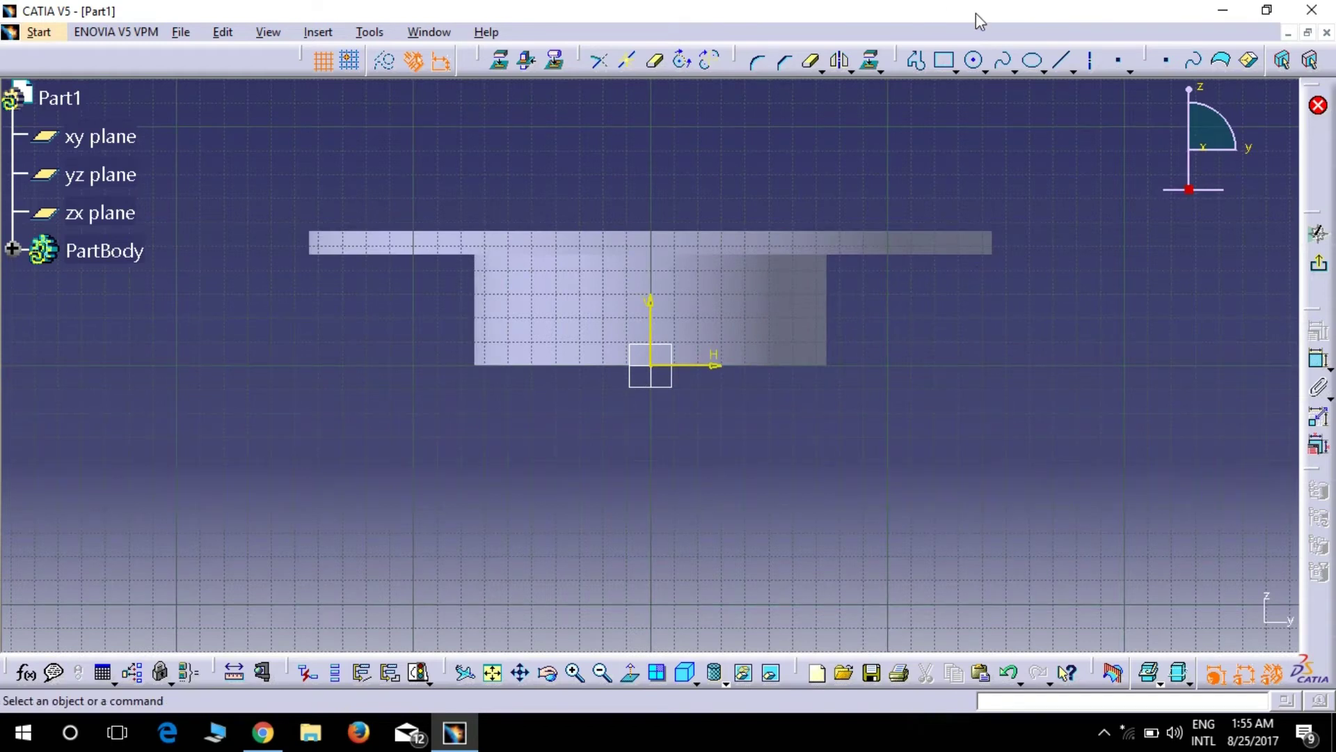
left_click(943, 60)
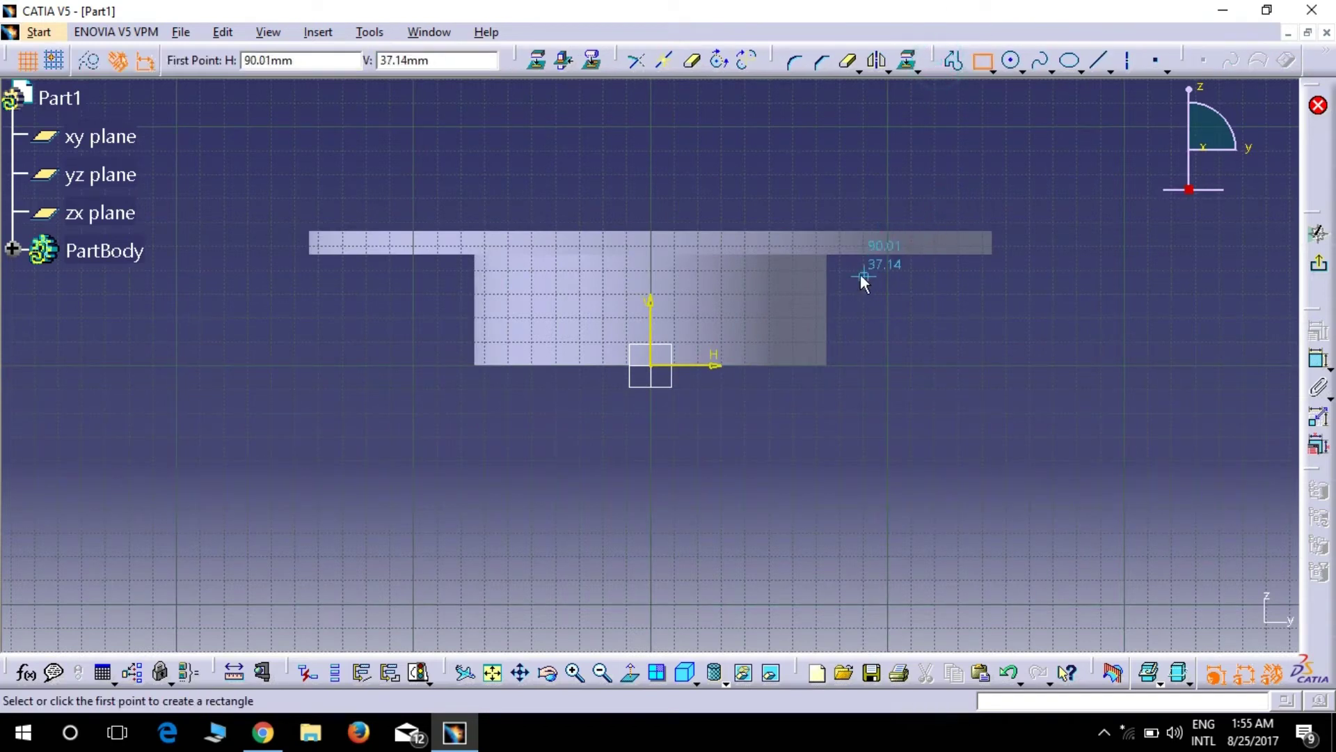
left_click(857, 264)
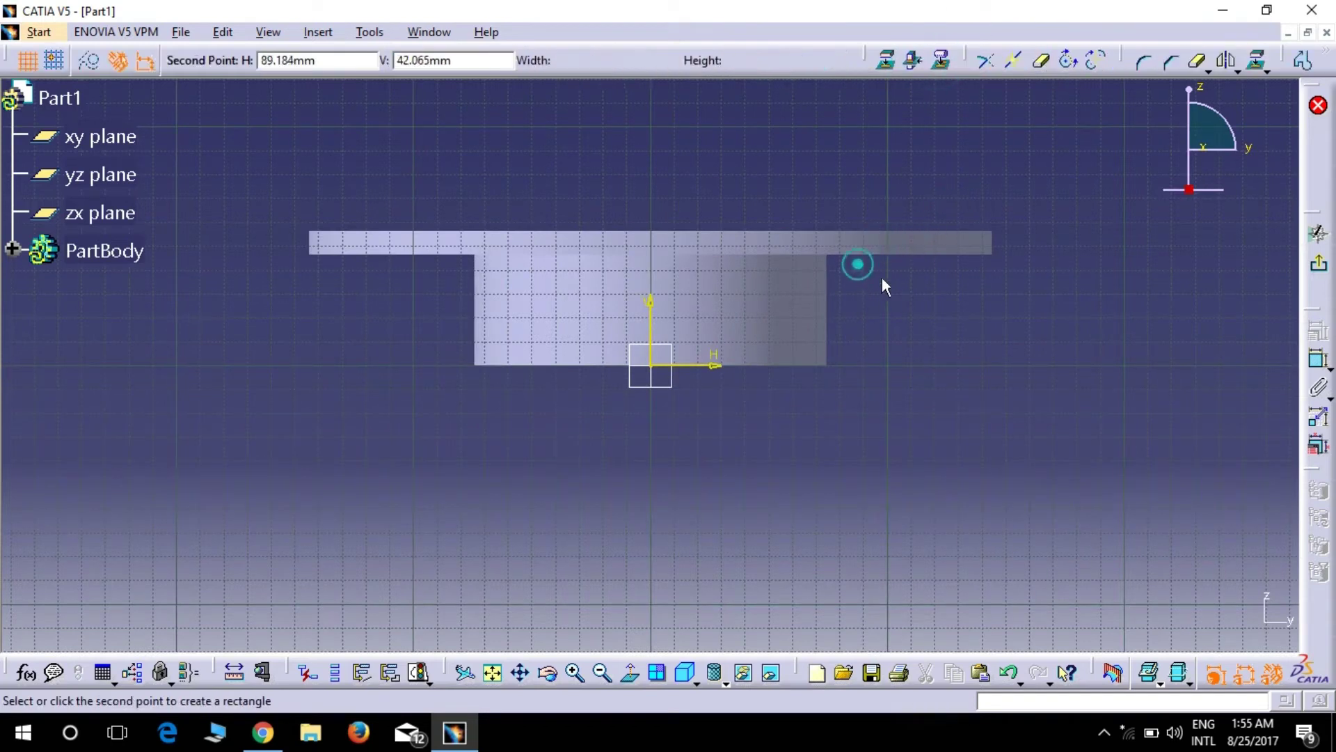
left_click(976, 306)
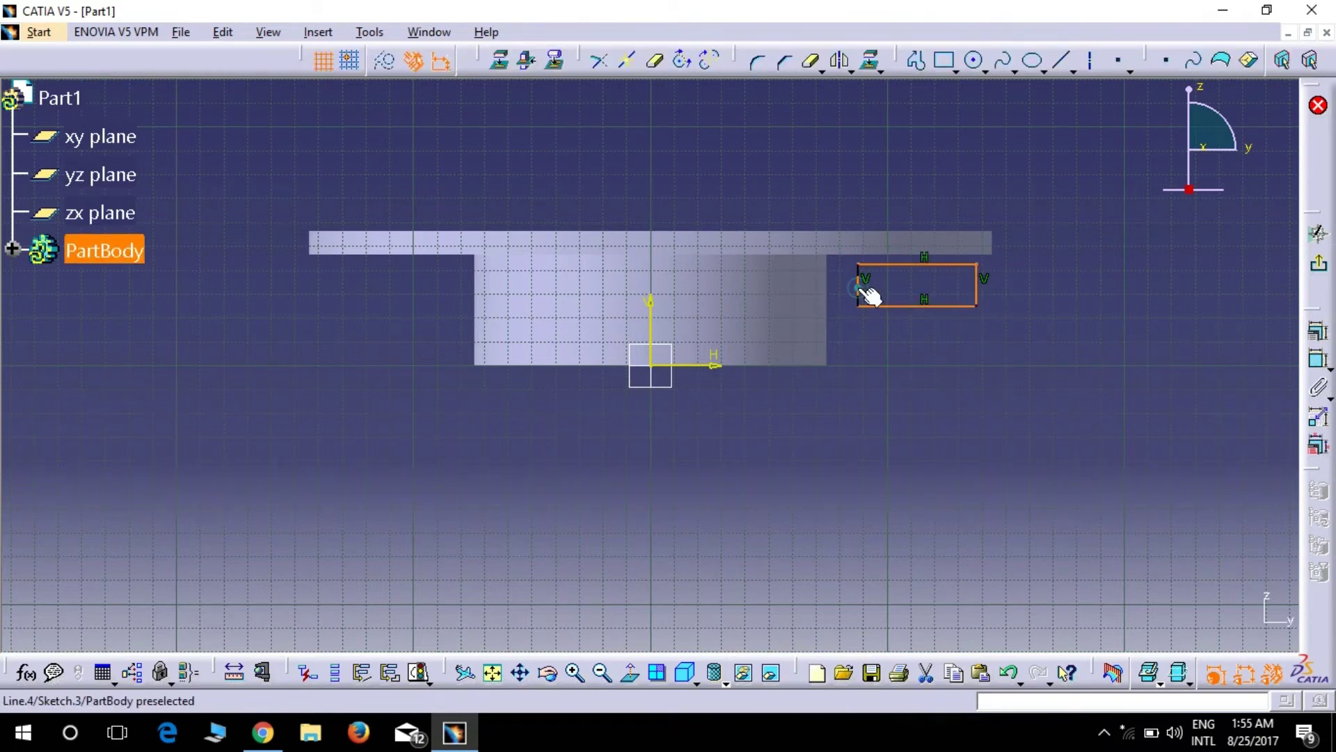
left_click(649, 324)
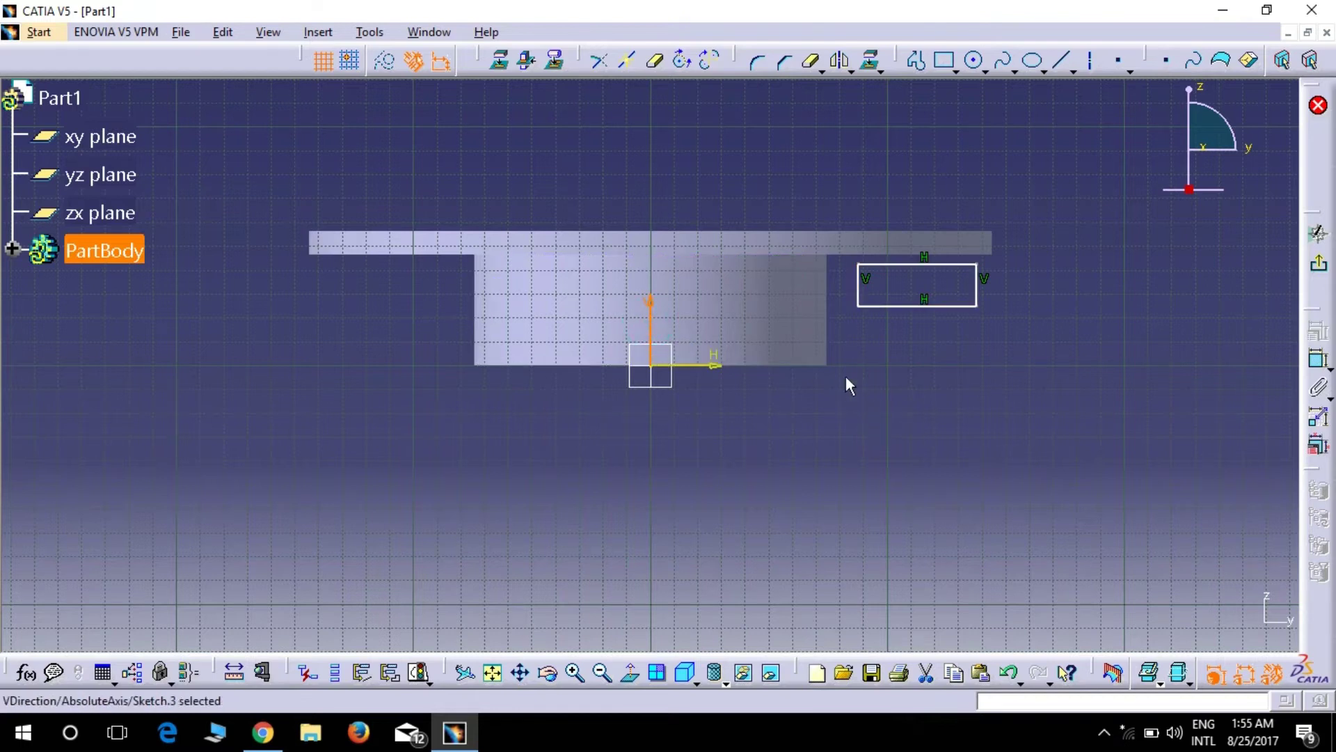
left_click(858, 292, "ctrl")
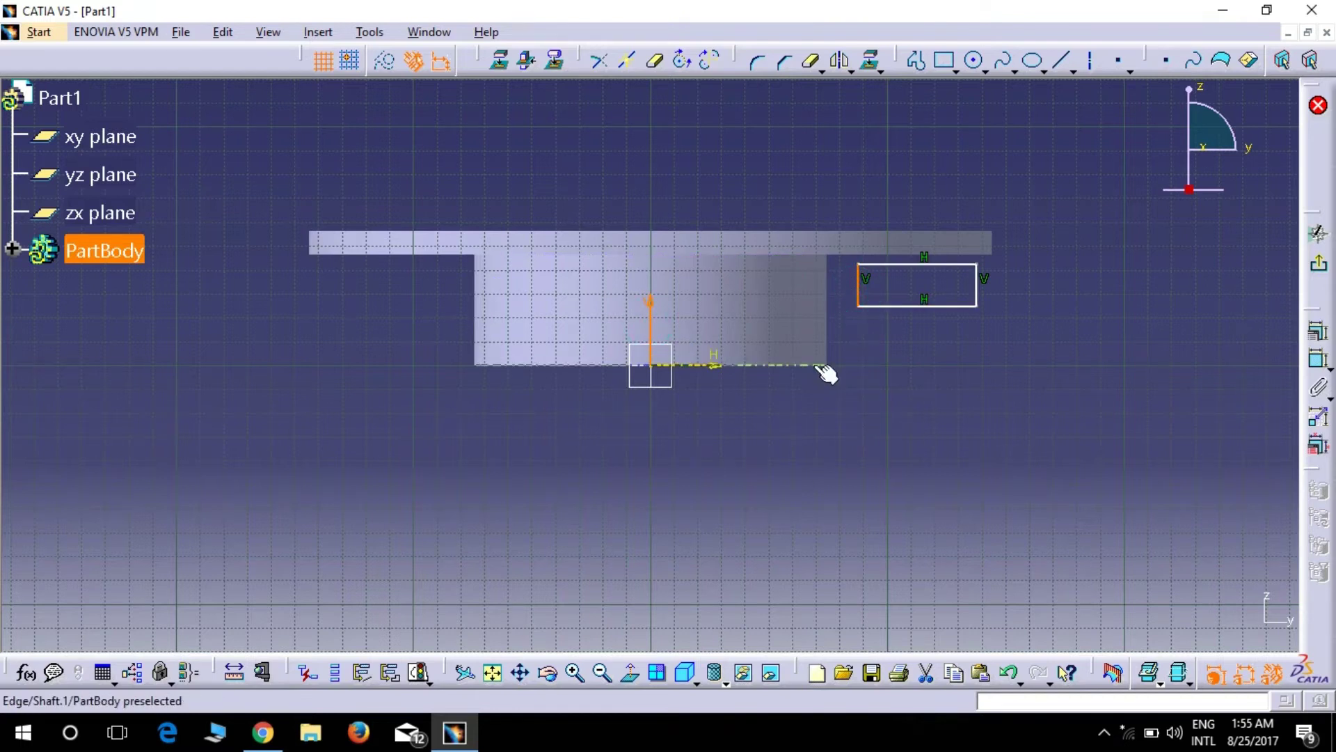
Place the rectangle's left edge 77.5 mm from the axis and make its top edge coincide with the rim.
left_click(1317, 365)
left_click(770, 420)
double_click(771, 421)
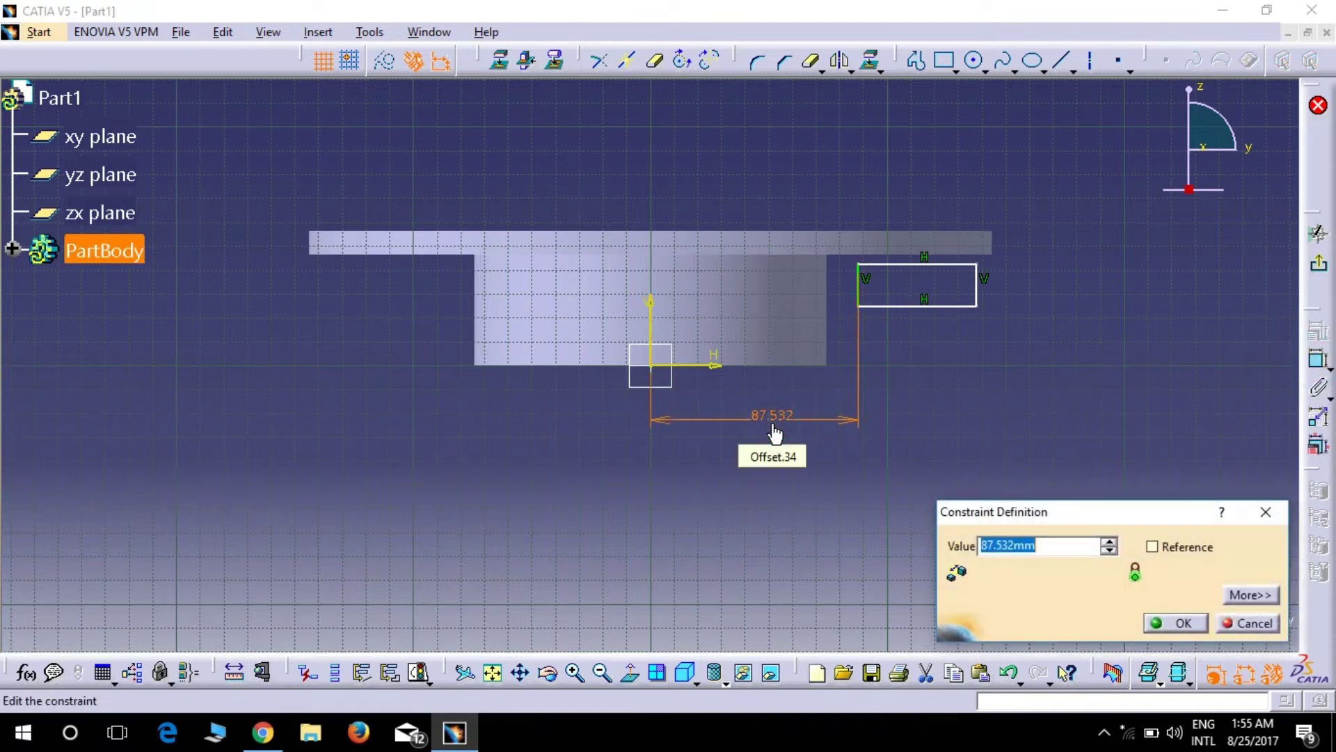
type("77")
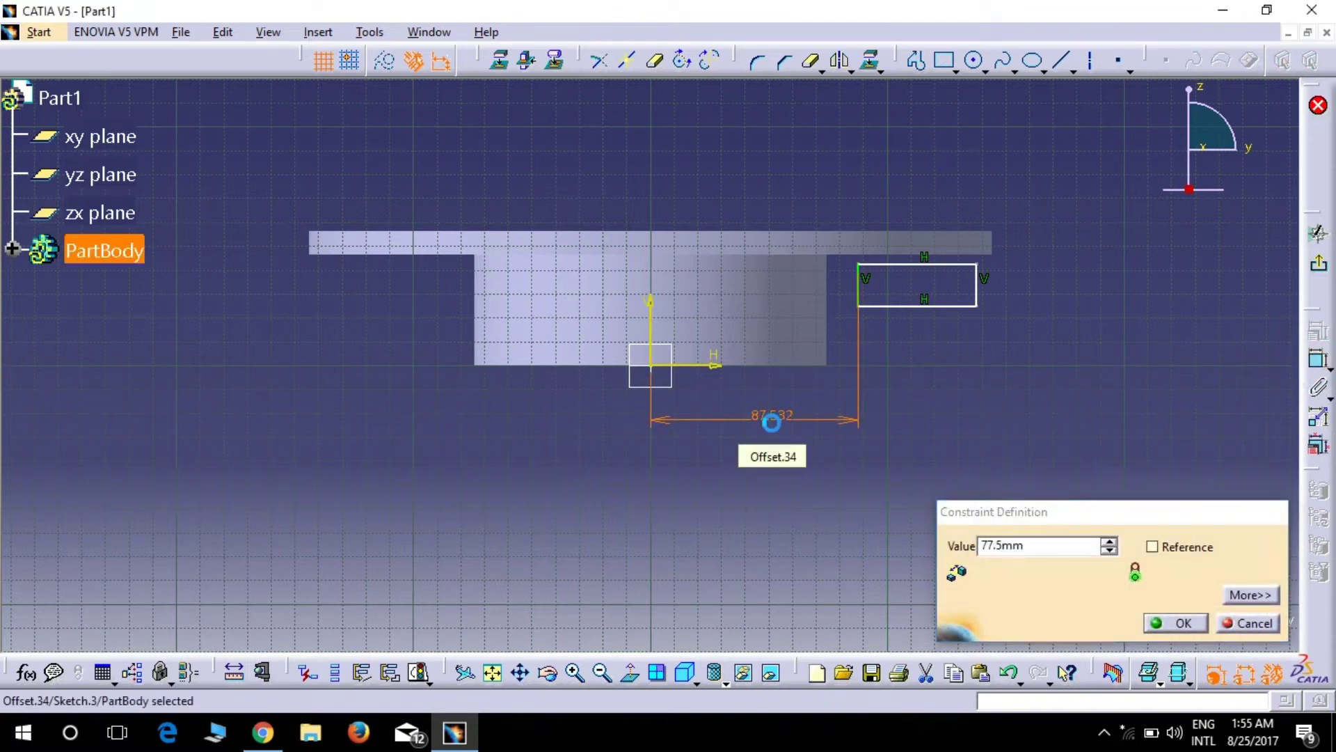
key("Return")
left_click(943, 264)
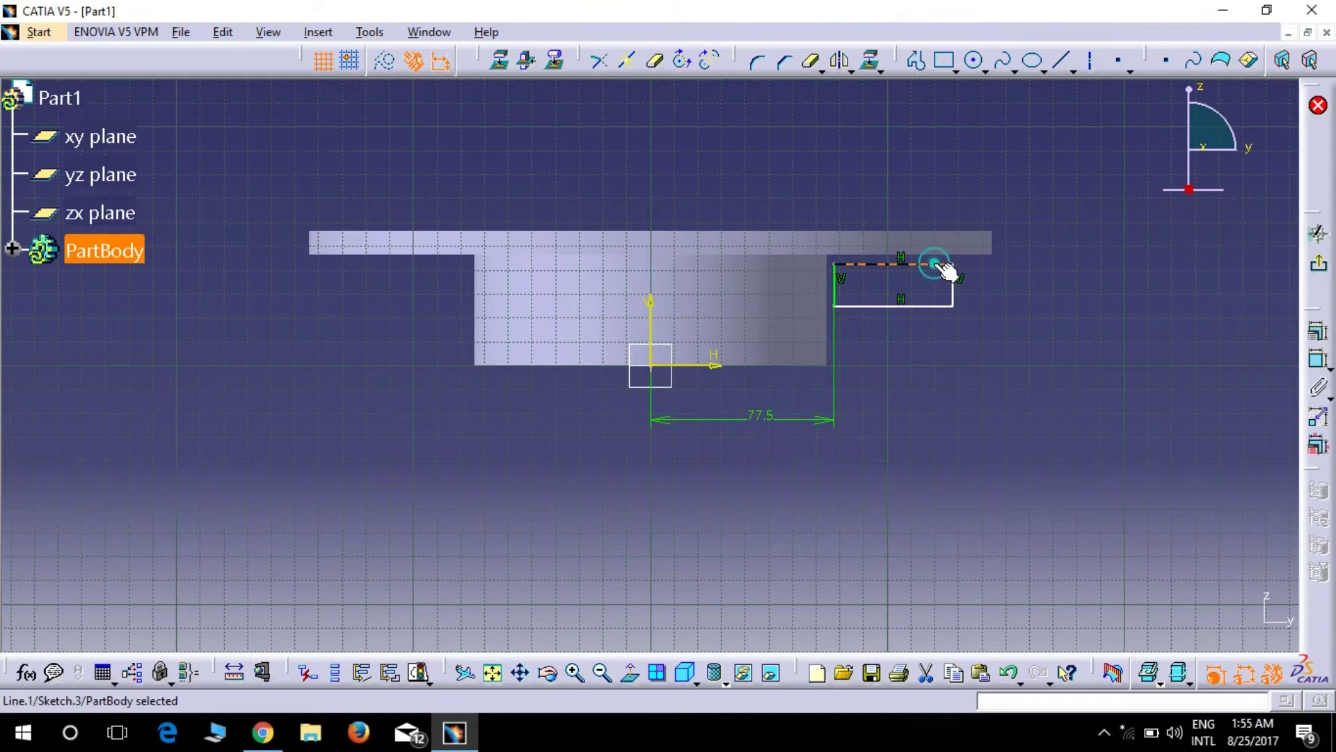
left_click(948, 256, "ctrl")
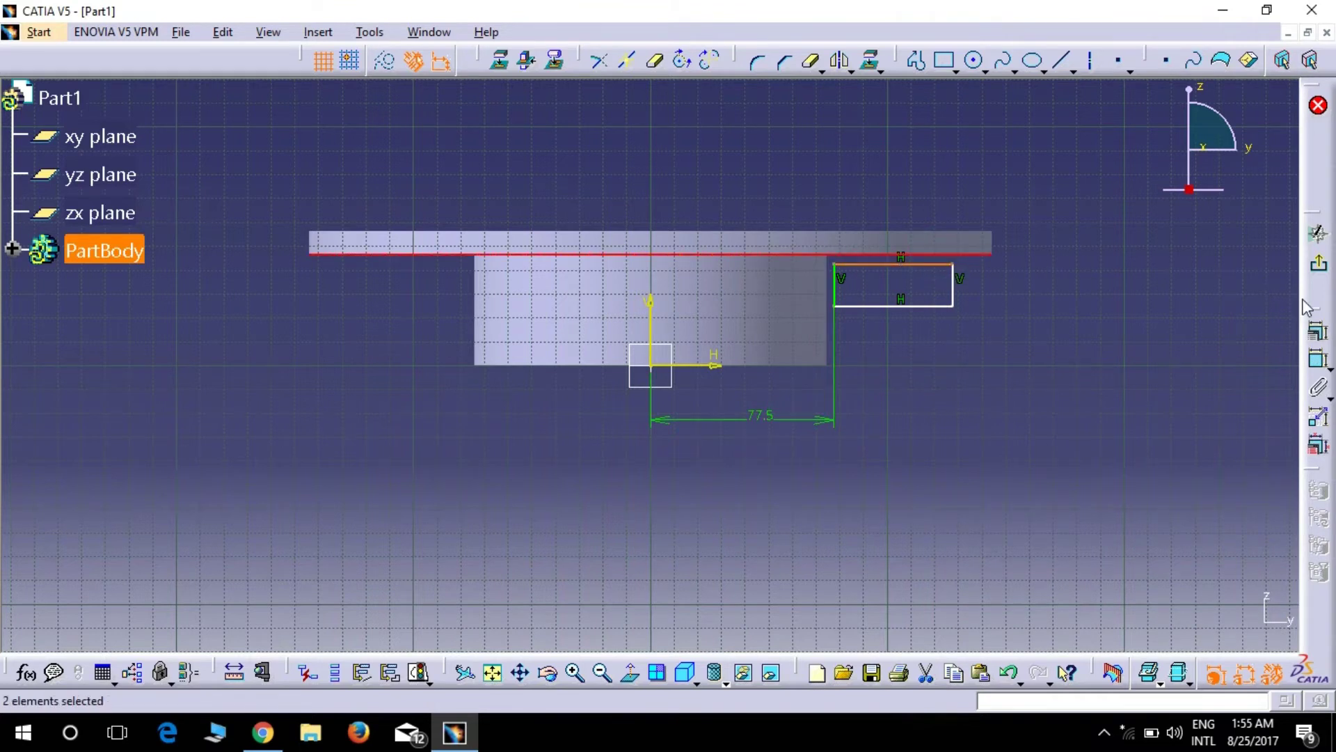
left_click(1315, 330)
left_click(1190, 433)
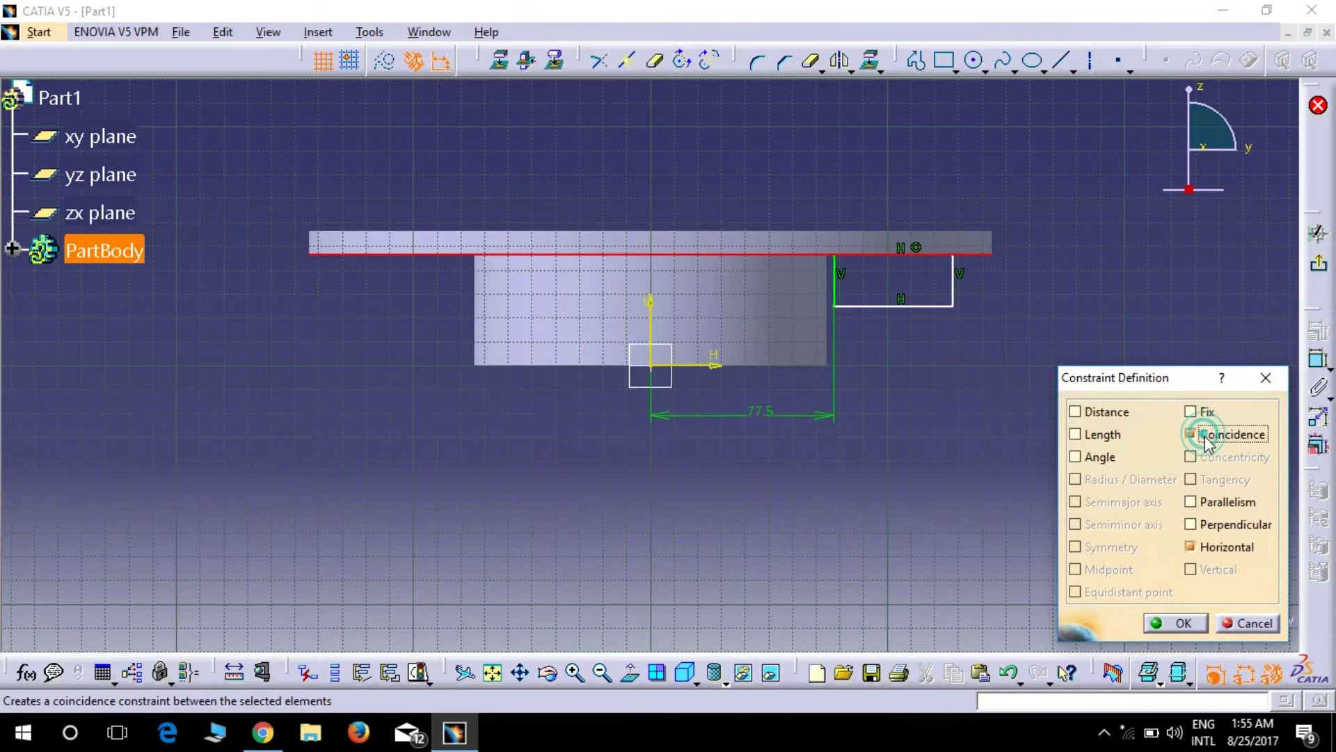
left_click(1183, 623)
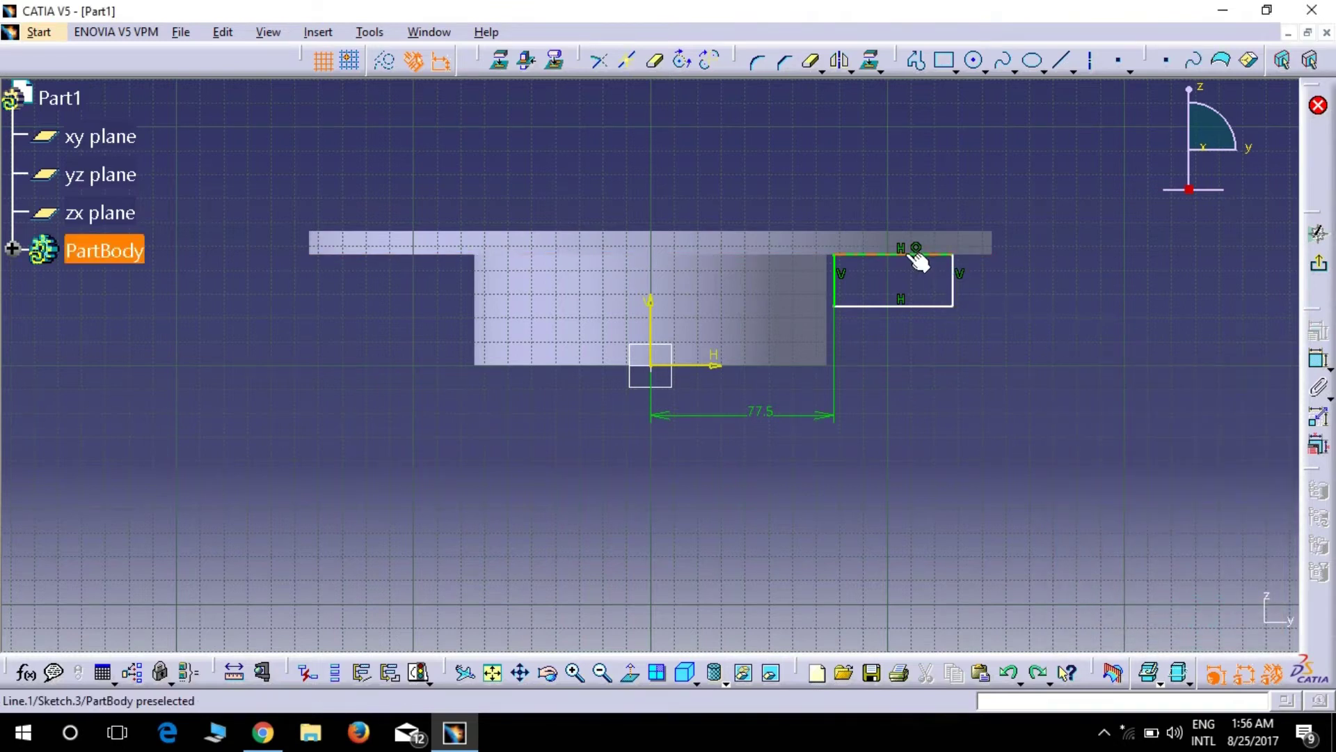
Make the rectangle 15 mm tall and drag its right edge to the disc's outer edge.
left_click(936, 307, "ctrl")
left_click(1319, 360)
left_click(1119, 317)
double_click(1121, 318)
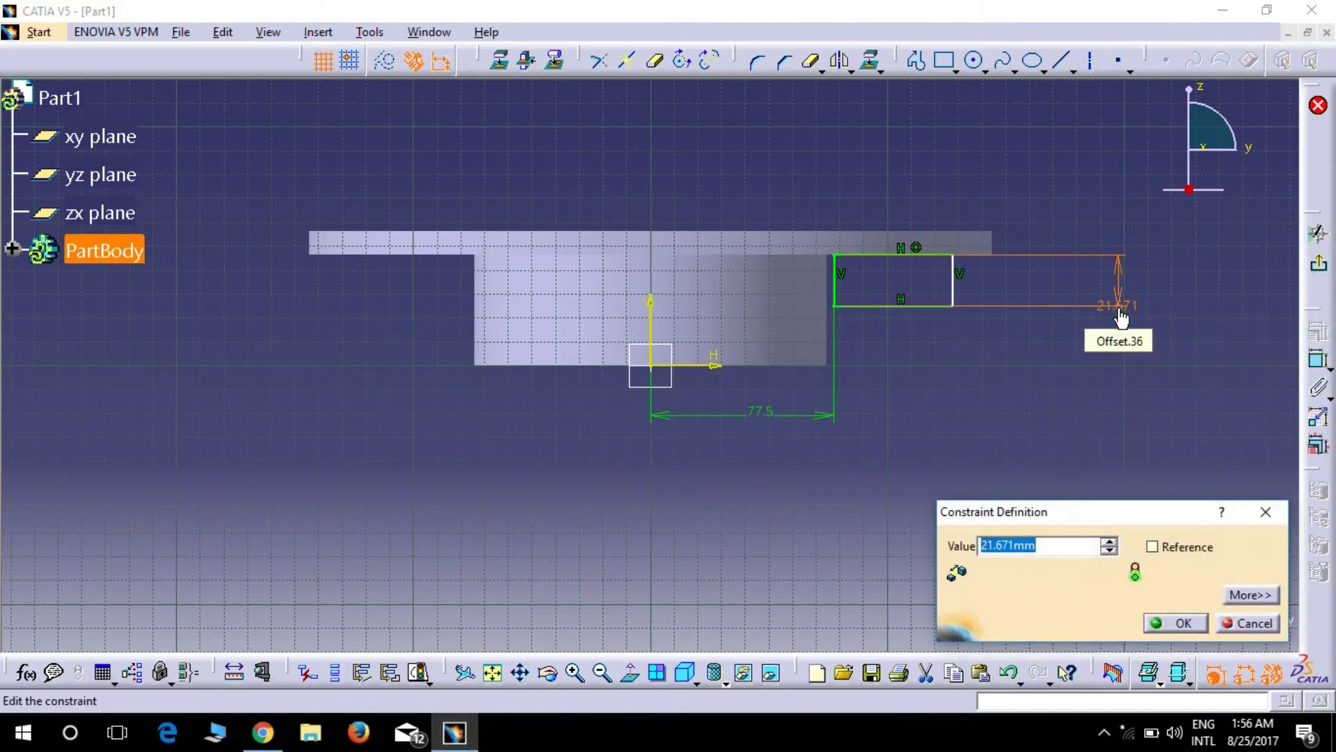
type("15")
key("Return")
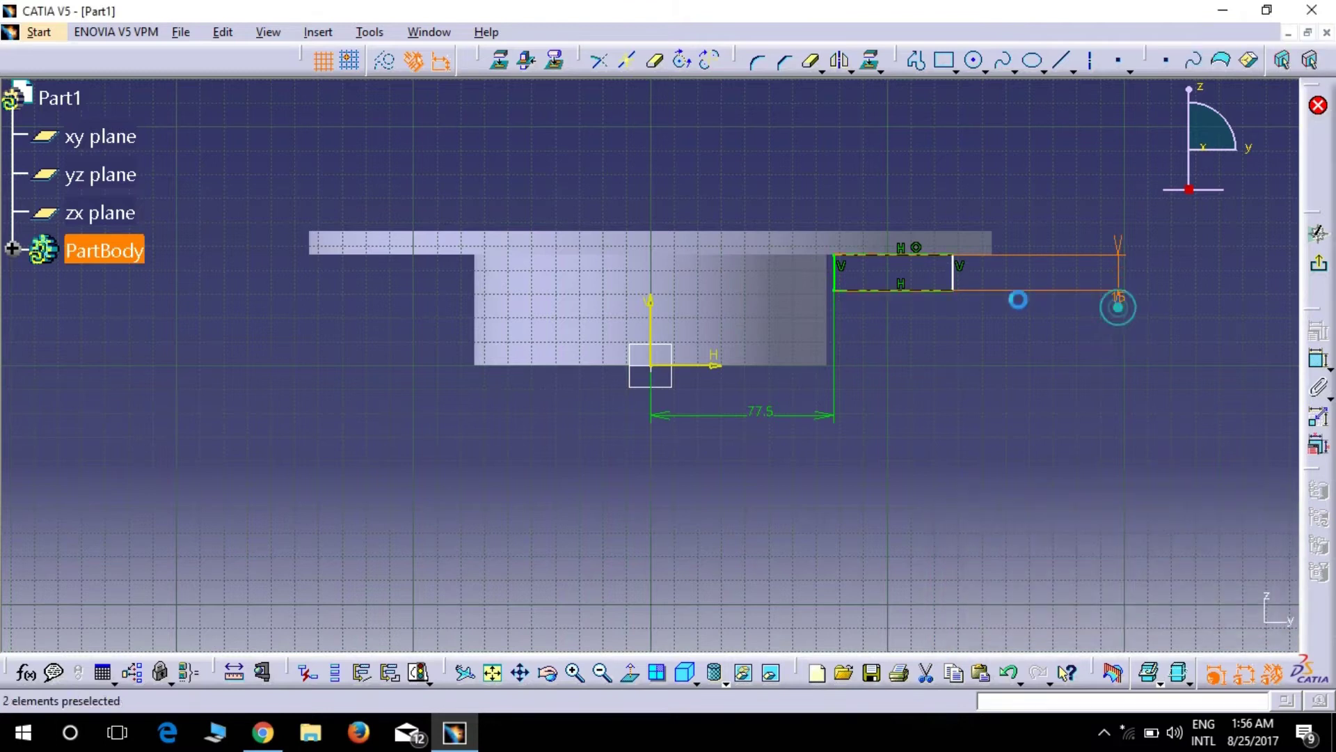
left_click(953, 271)
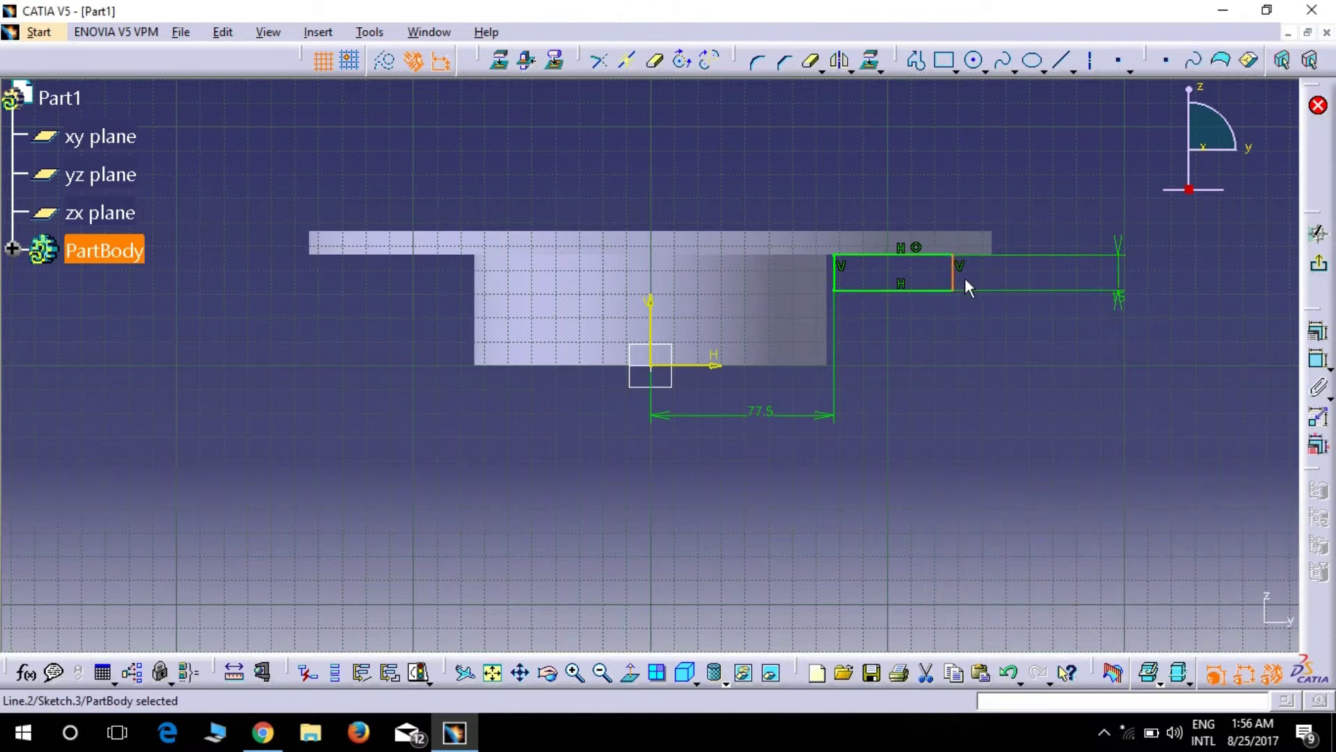
left_click_drag(953, 274, 959, 278)
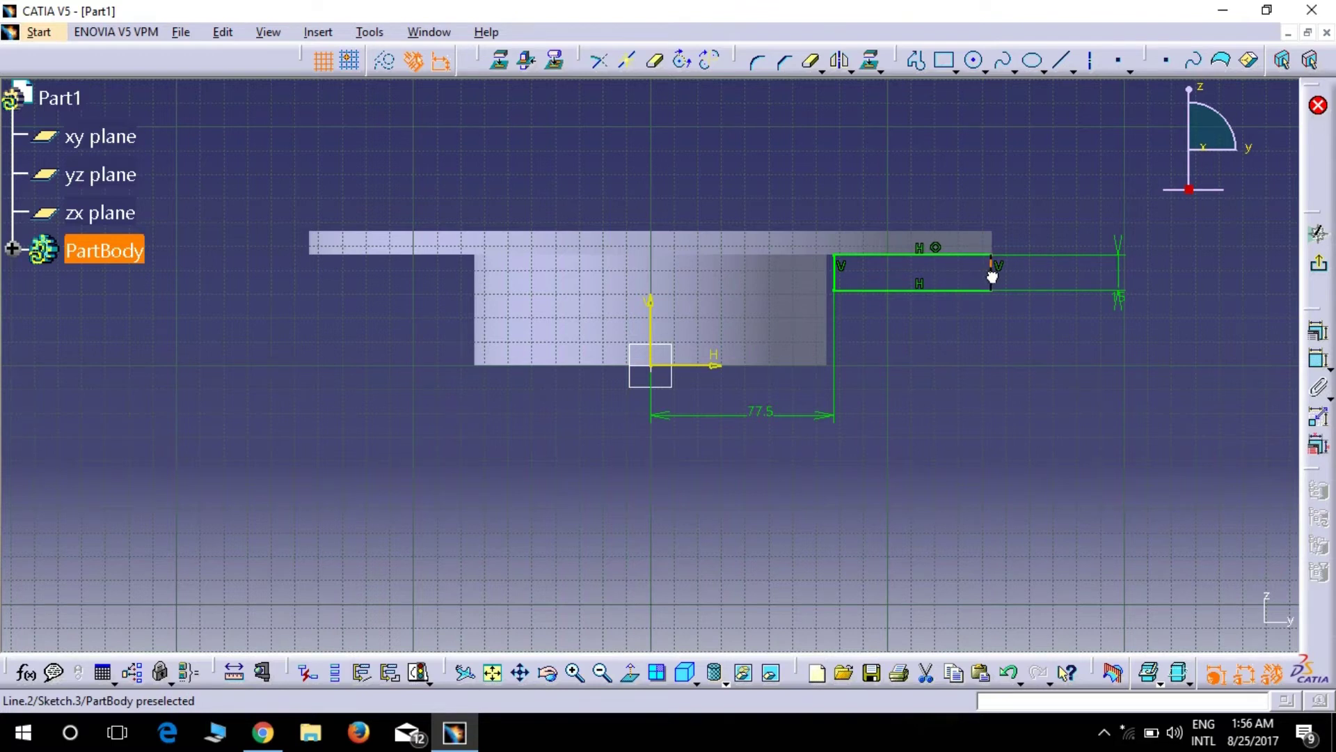
left_click(1075, 203)
left_click(1197, 281)
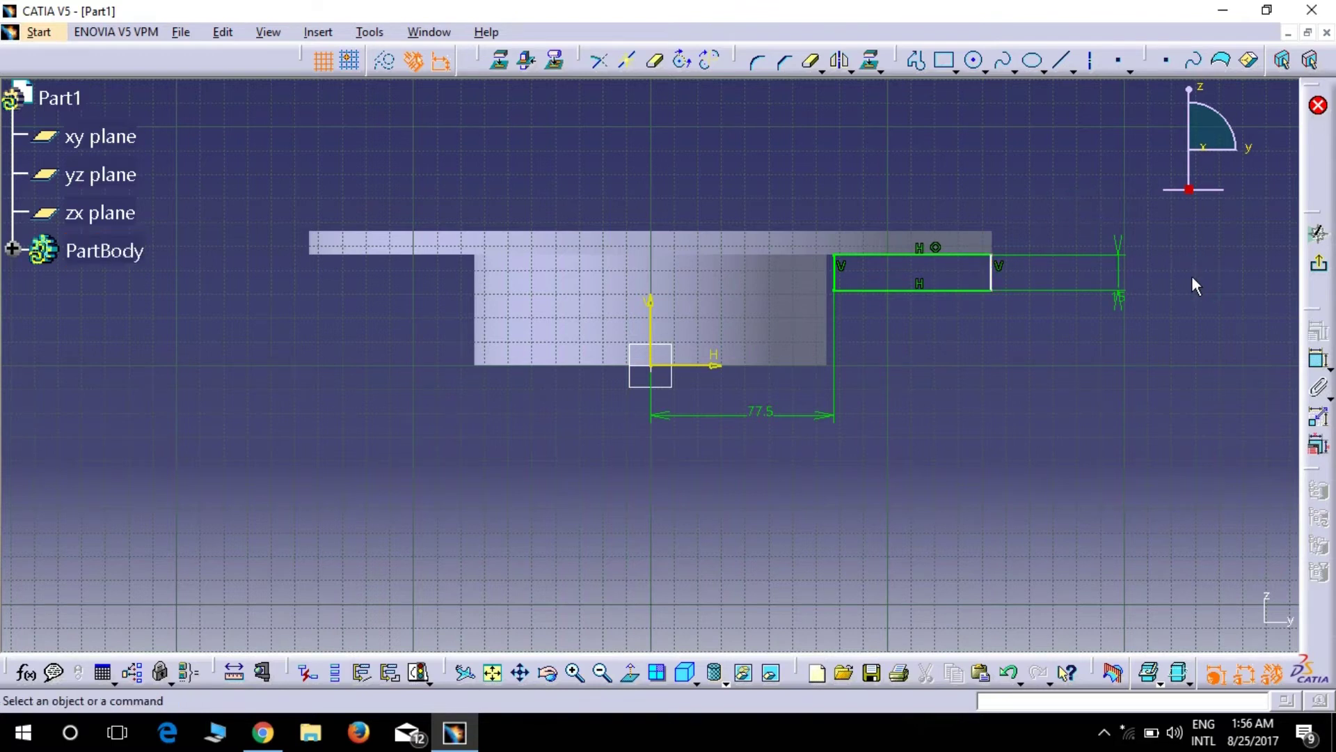
Revolve Sketch.3 360° about the sketch's vertical direction onto the disc.
left_click(1317, 268)
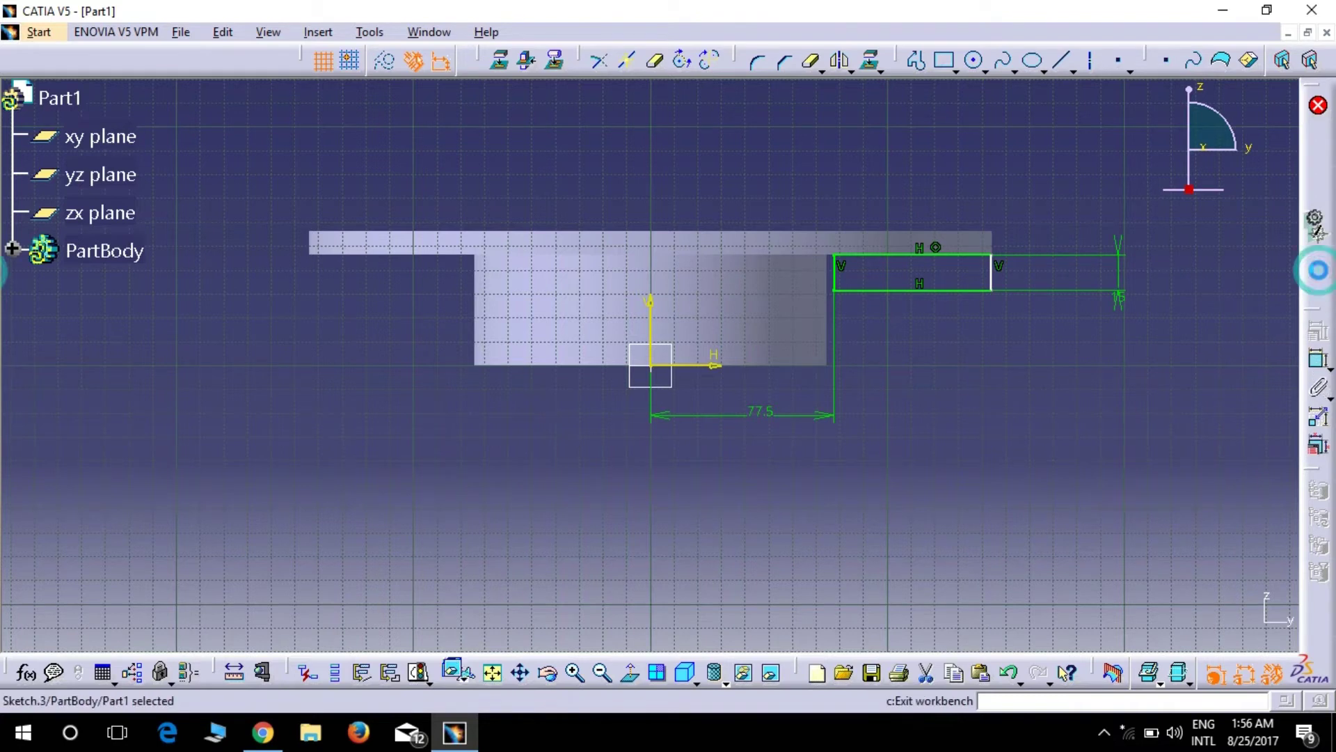
mouse_move(989, 452)
middle_mouse_down()
mouse_move(670, 285)
mouse_move(680, 307)
middle_mouse_up()
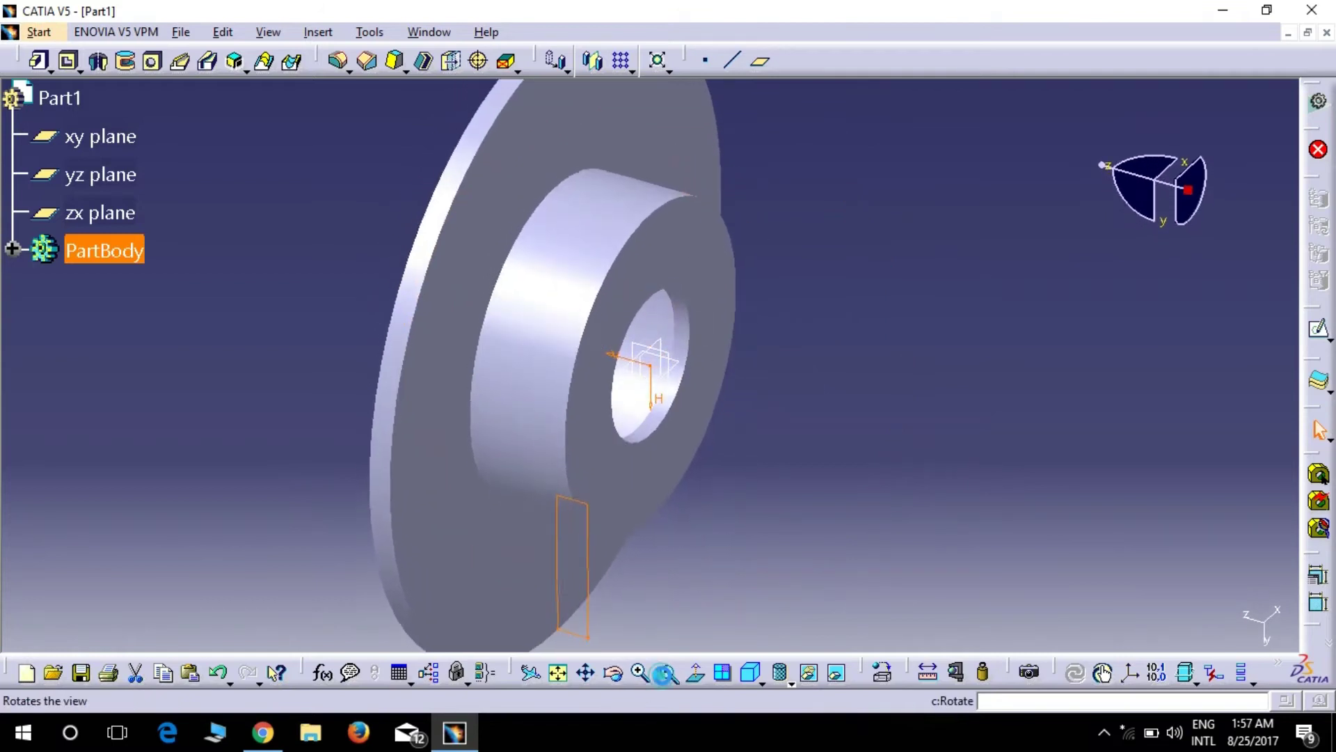
left_click(666, 673)
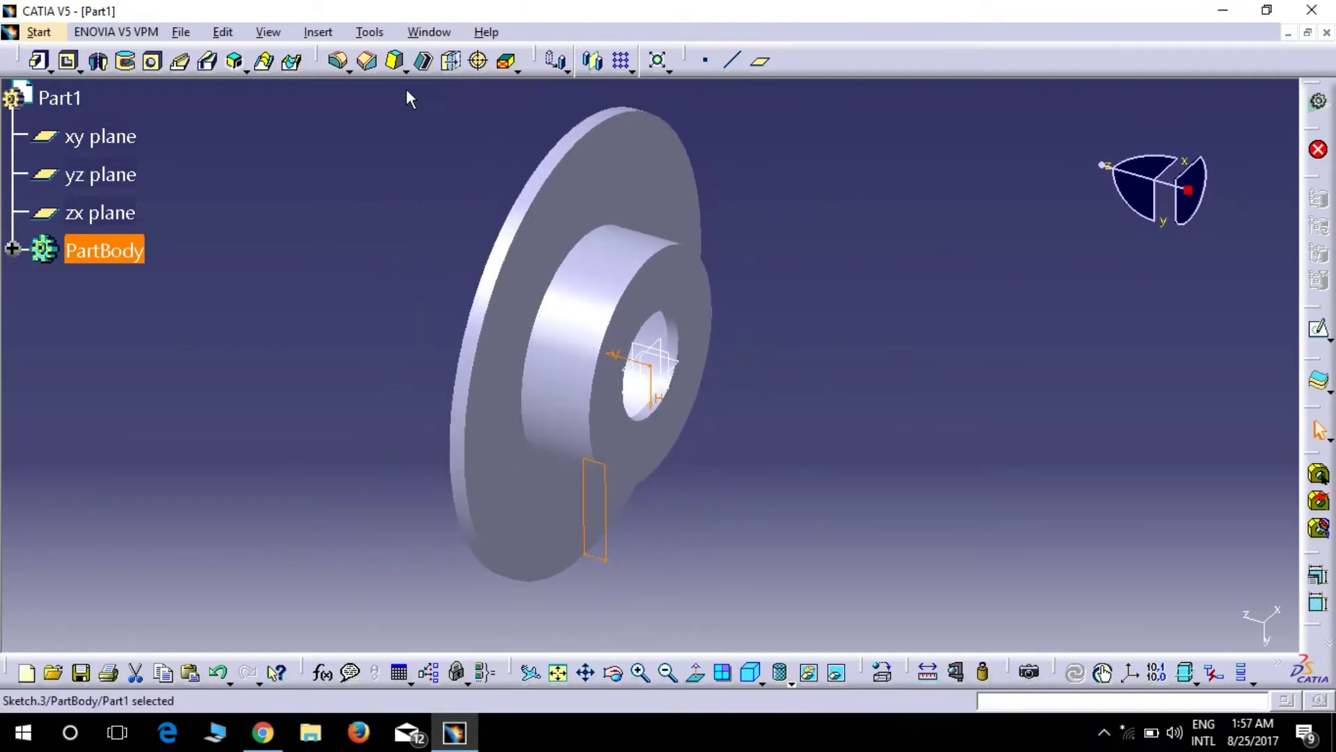
left_click(98, 62)
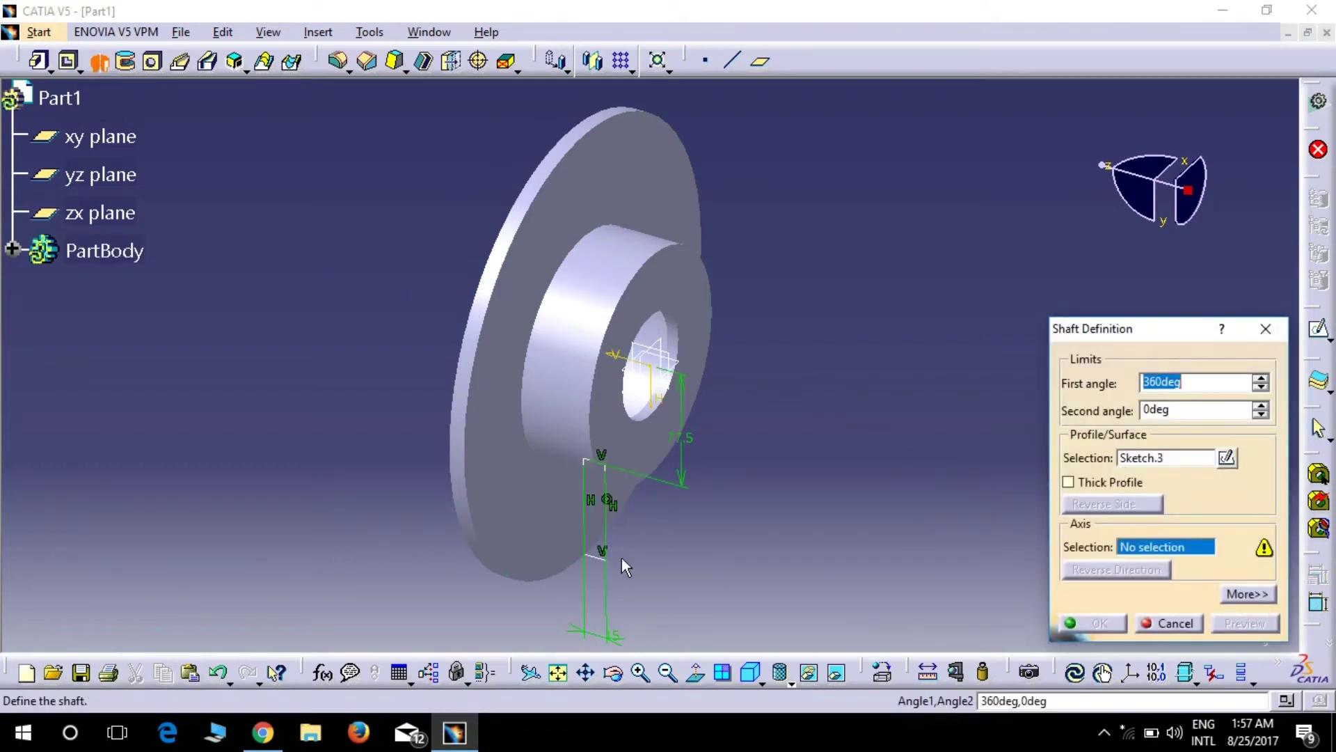
mouse_move(844, 430)
middle_mouse_down()
mouse_move(784, 426)
mouse_move(663, 352)
middle_mouse_up()
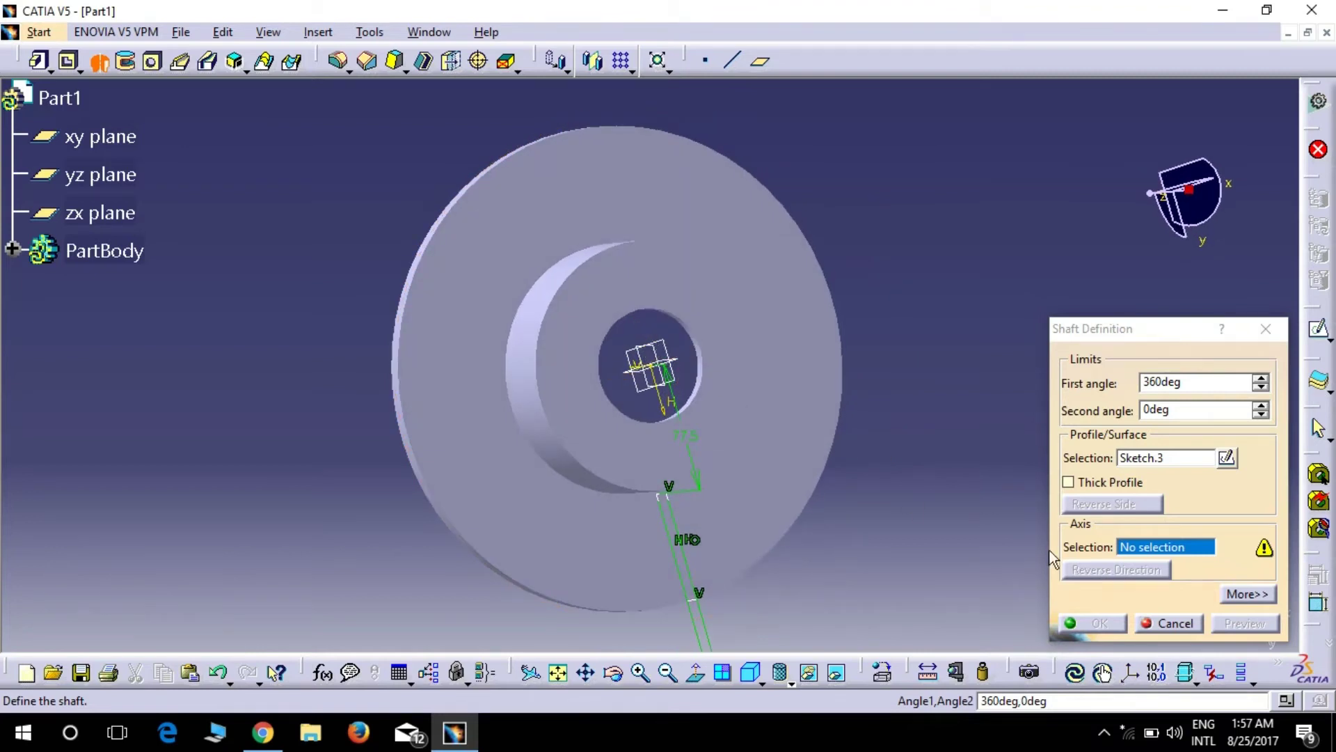
left_click(1160, 548)
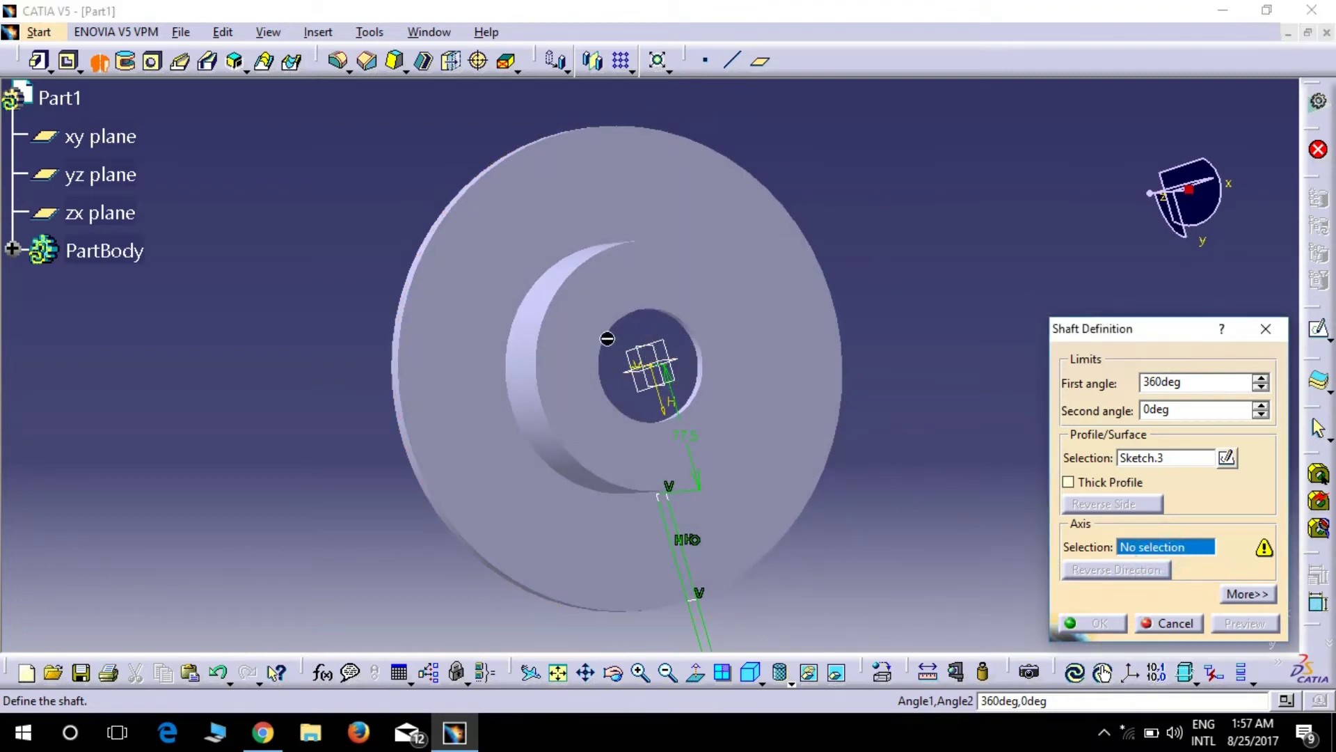
left_click(672, 372)
mouse_move(840, 281)
middle_mouse_down()
mouse_move(880, 262)
mouse_move(760, 366)
mouse_move(787, 465)
mouse_move(805, 447)
mouse_move(675, 371)
middle_mouse_up()
left_click(674, 370)
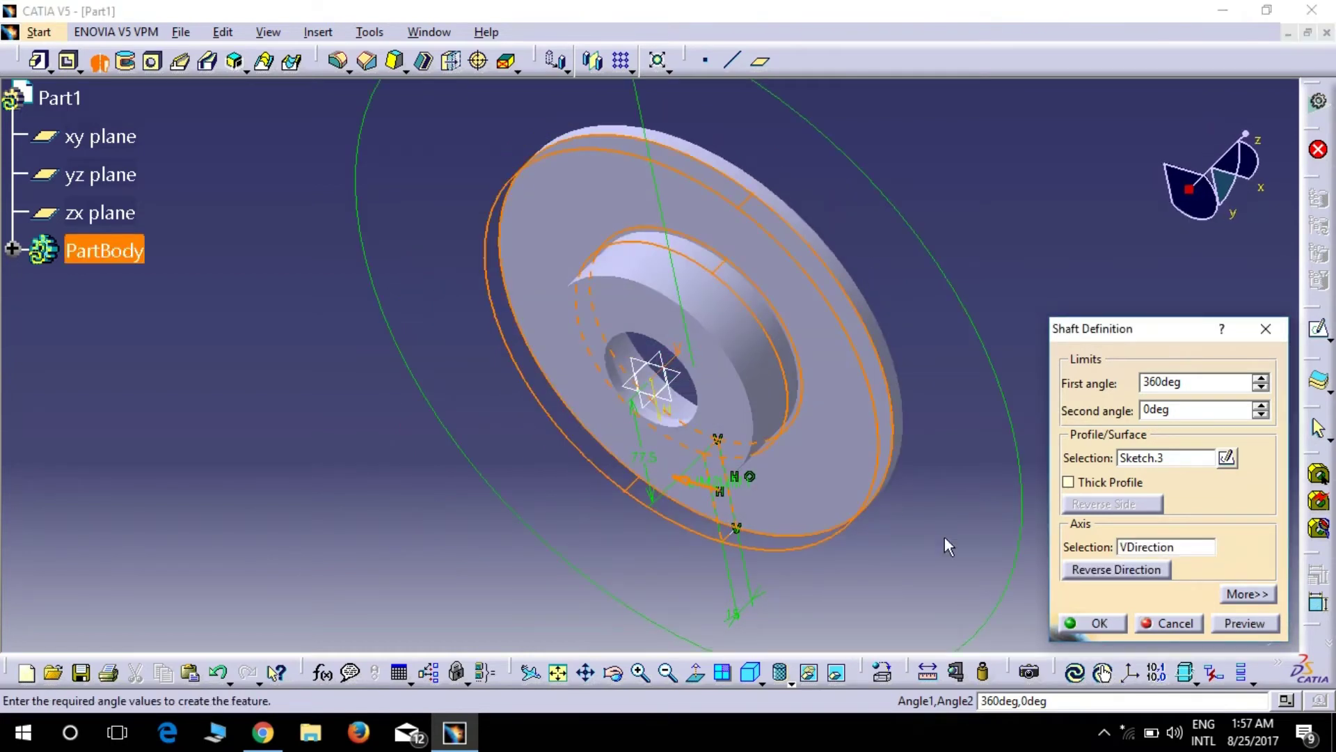
left_click(1237, 623)
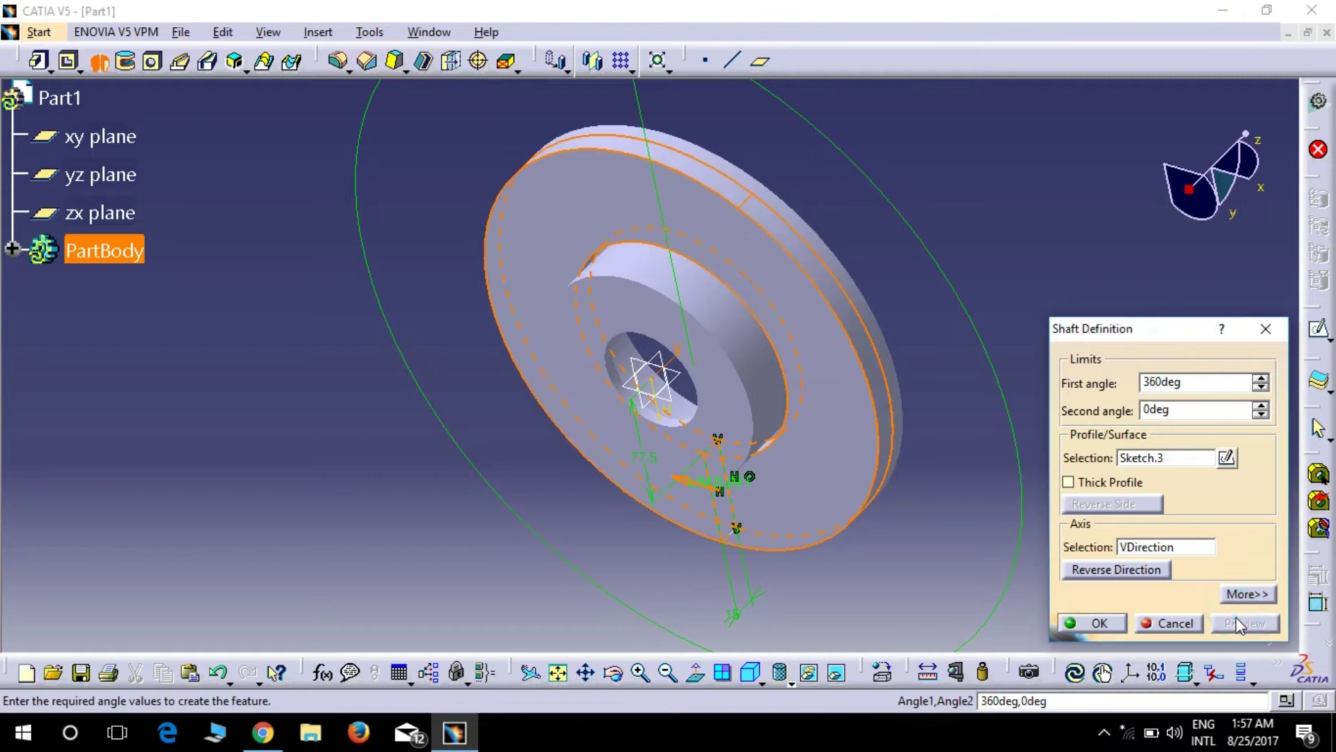
left_click(1099, 618)
left_click(1035, 465)
Start a new sketch on the yz plane.
mouse_move(1040, 407)
middle_mouse_down()
mouse_move(779, 463)
mouse_move(635, 418)
mouse_move(847, 378)
mouse_move(796, 239)
mouse_move(754, 257)
middle_mouse_up()
left_click(112, 175)
left_click(1318, 328)
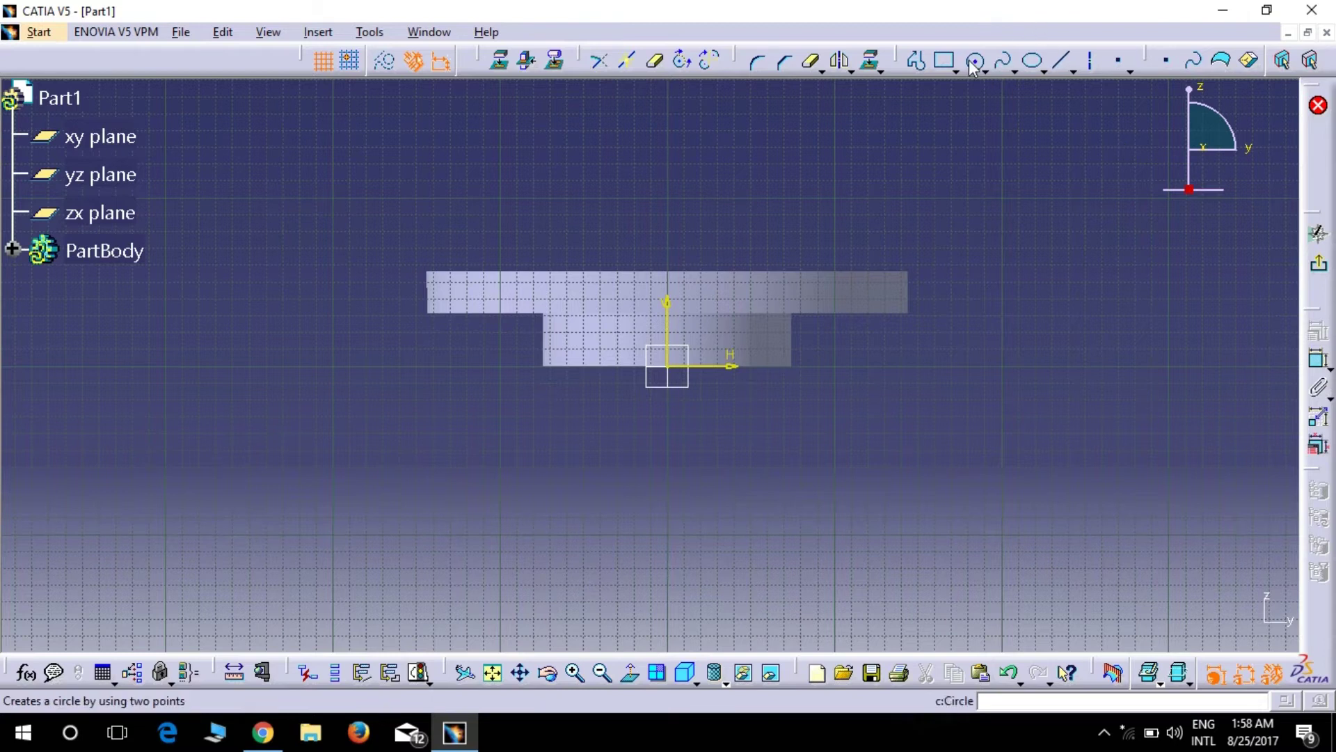
Draw a rectangle near the rim with its top 7.5 mm below the disc's top edge.
left_click(944, 64)
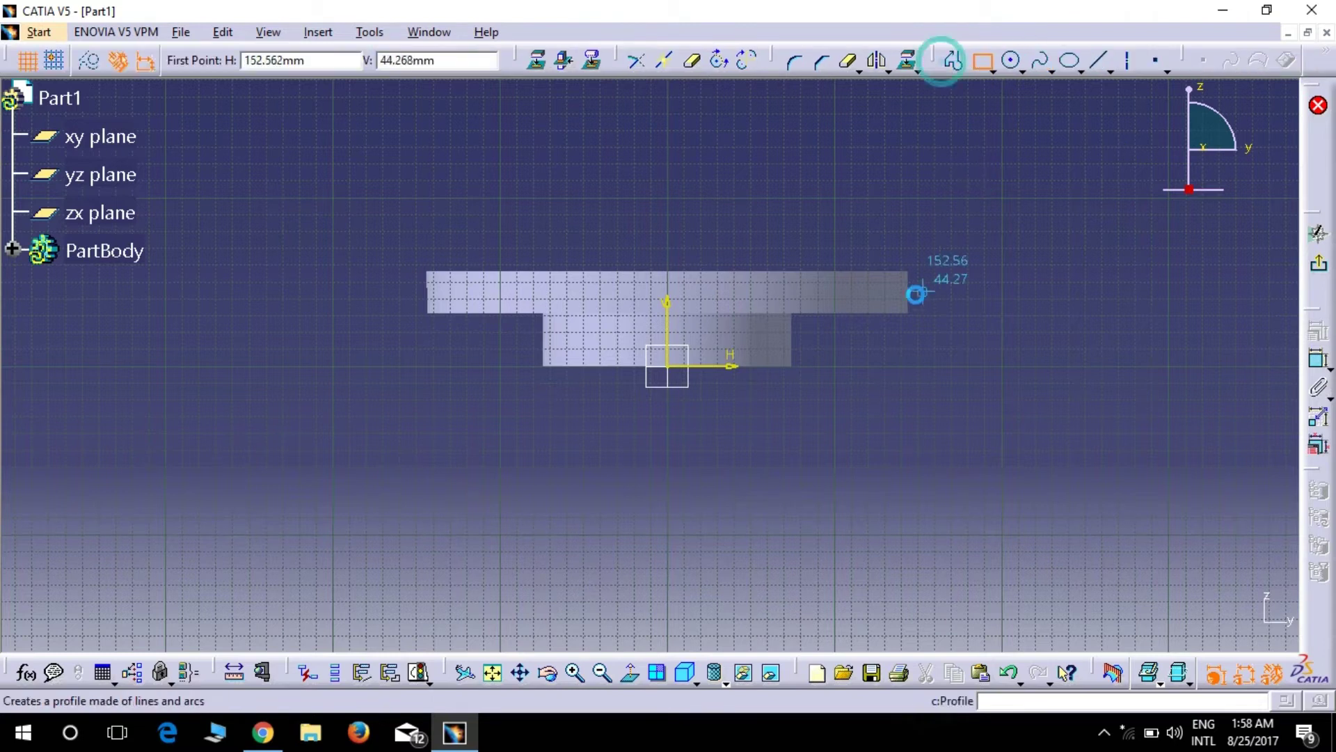
left_click(871, 282)
left_click(971, 308)
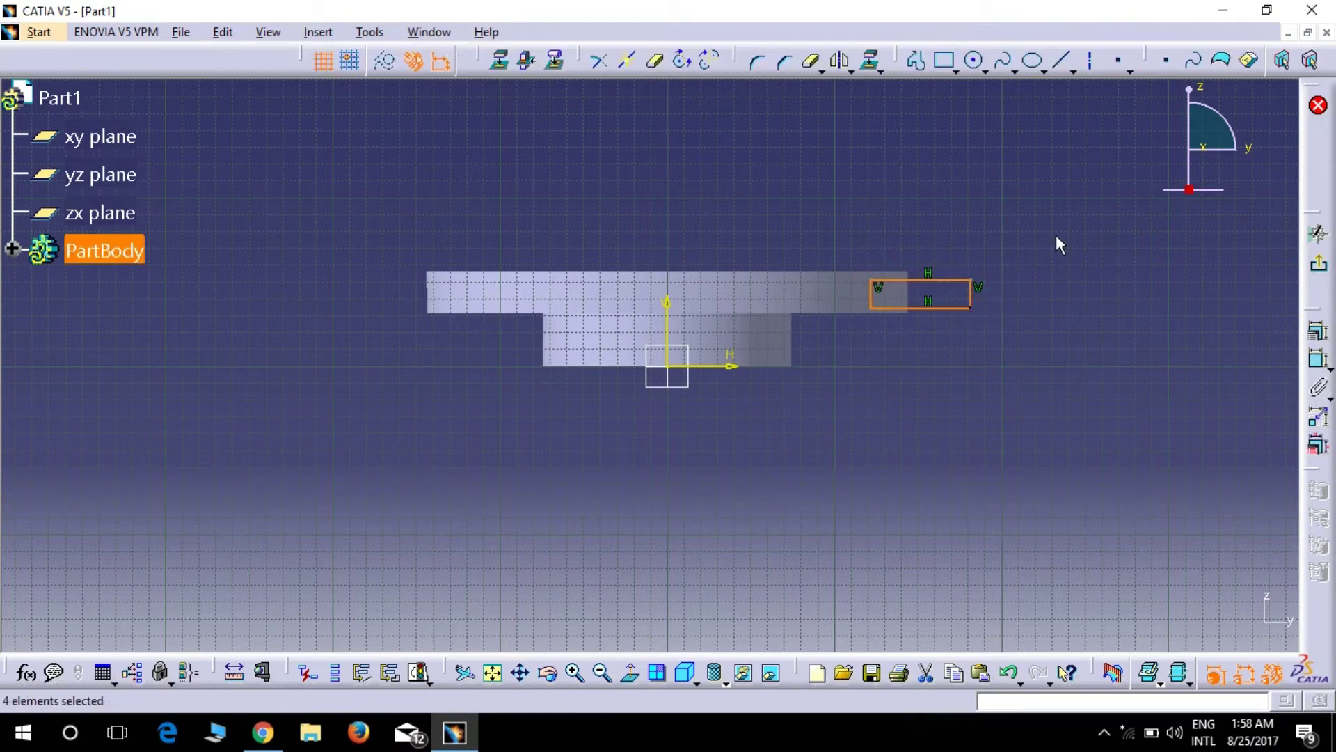
left_click(958, 279, "ctrl")
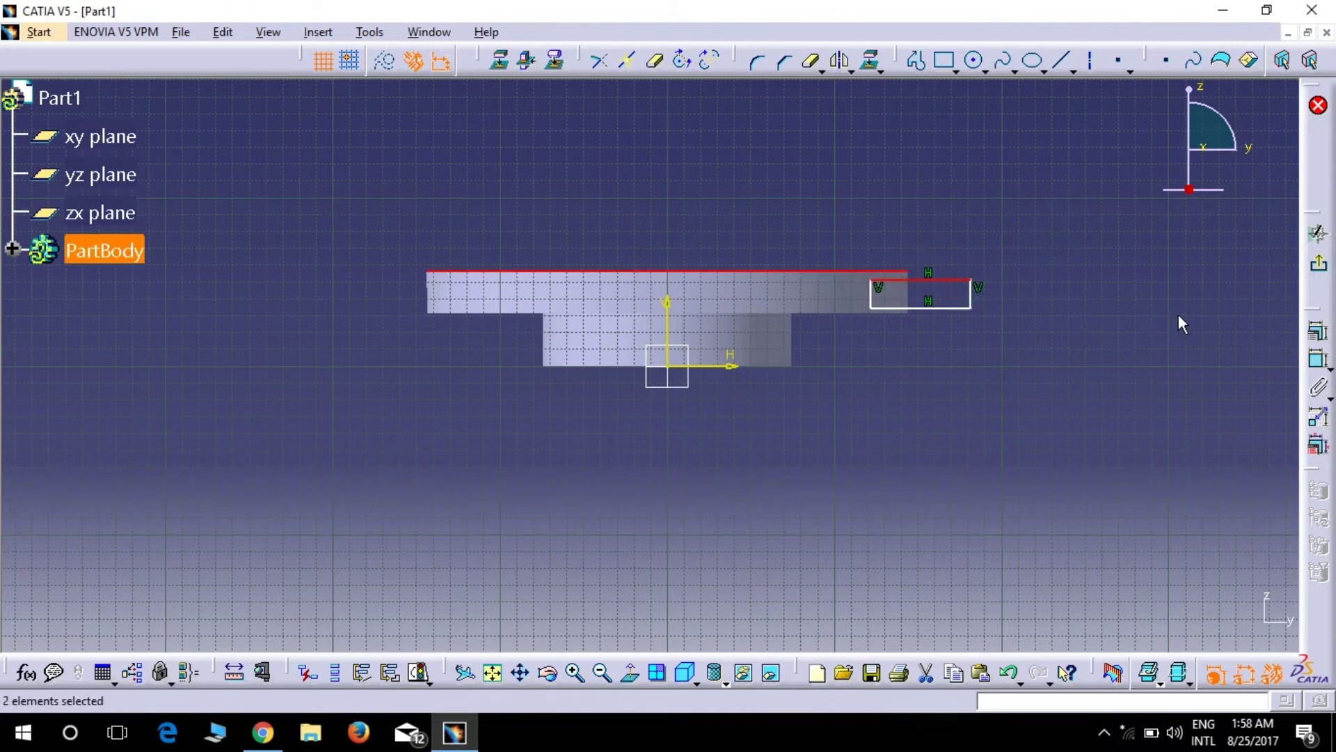
left_click(1318, 356)
left_click(1141, 244)
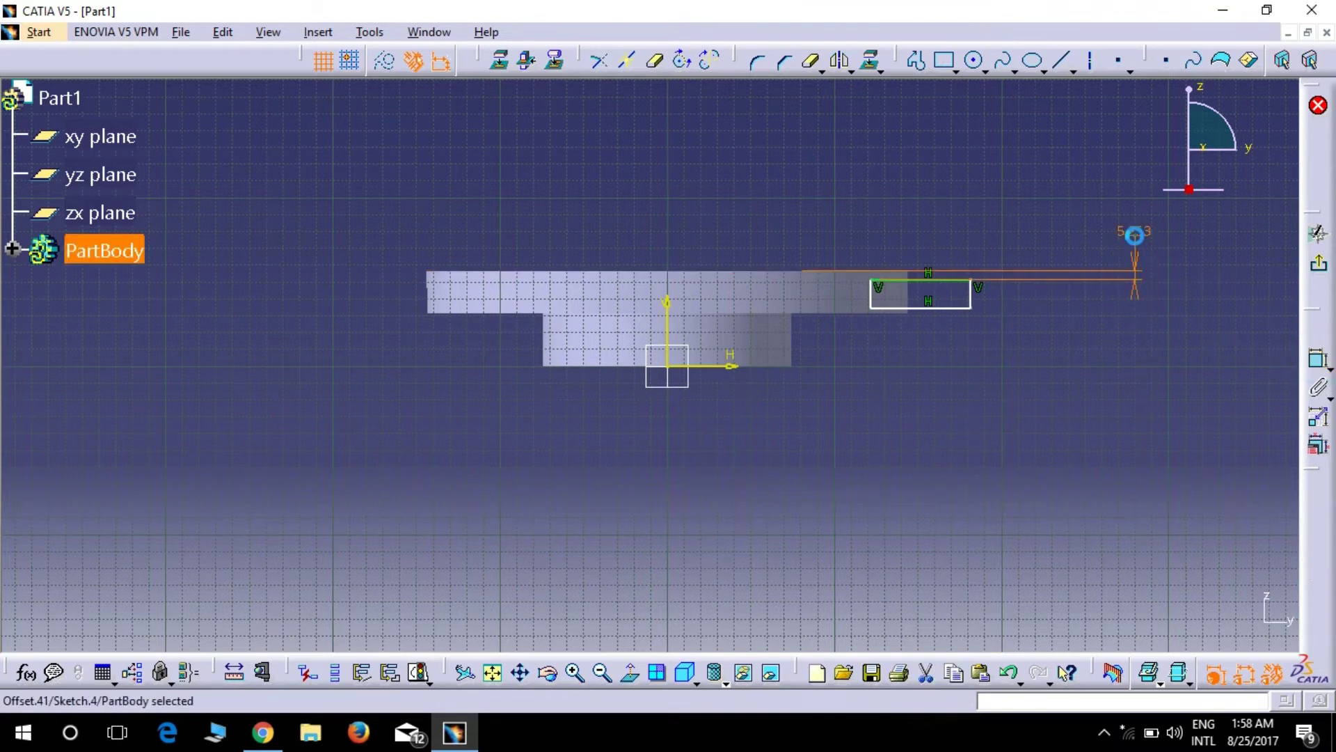
double_click(1134, 236)
type("7.5")
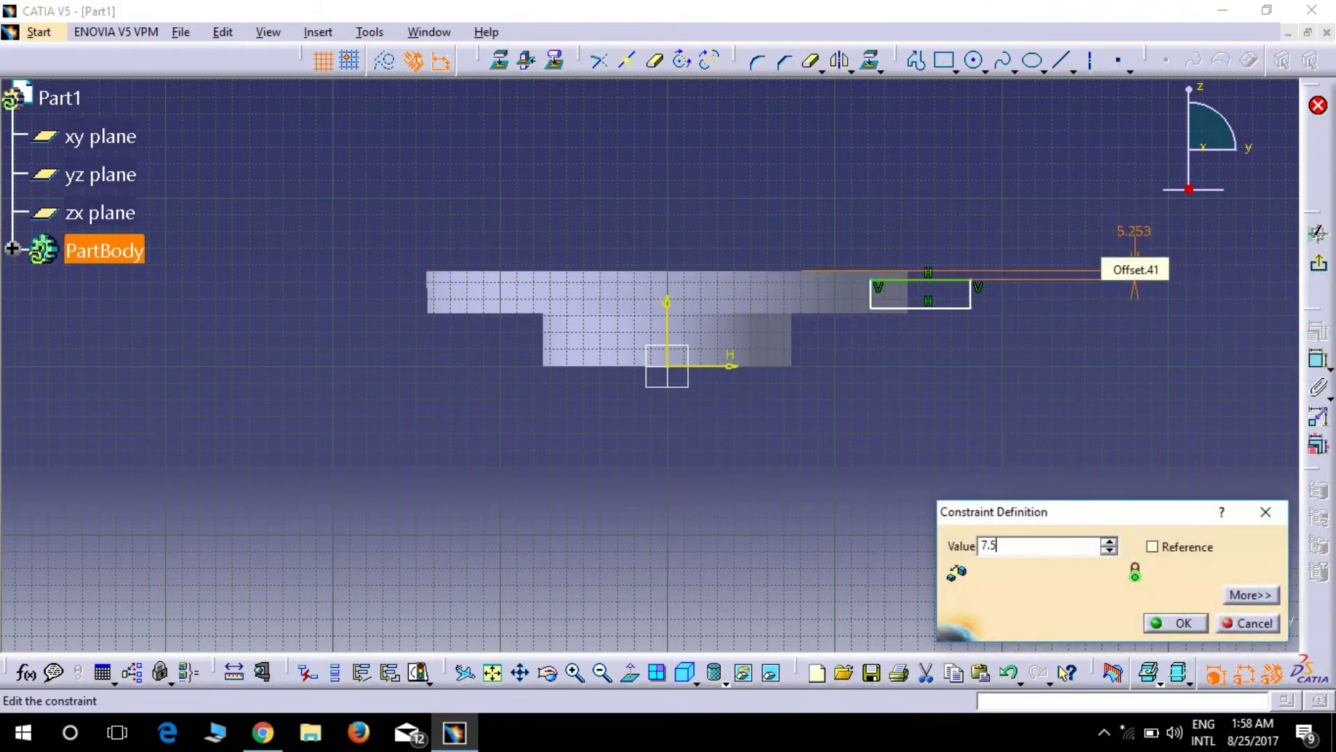
key("Return")
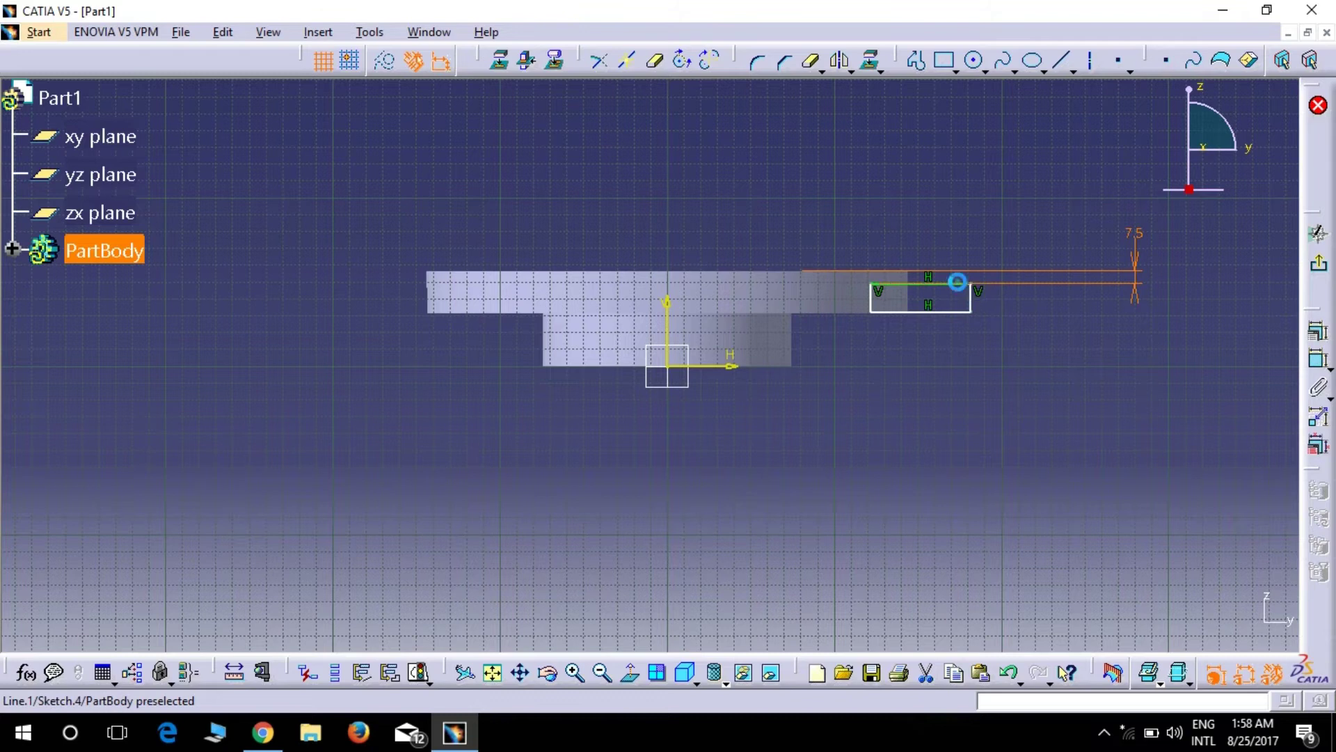
Give the rectangle a 10 mm height and a 59.687 mm length, undoing the 22 mm edit.
left_click(954, 312, "ctrl")
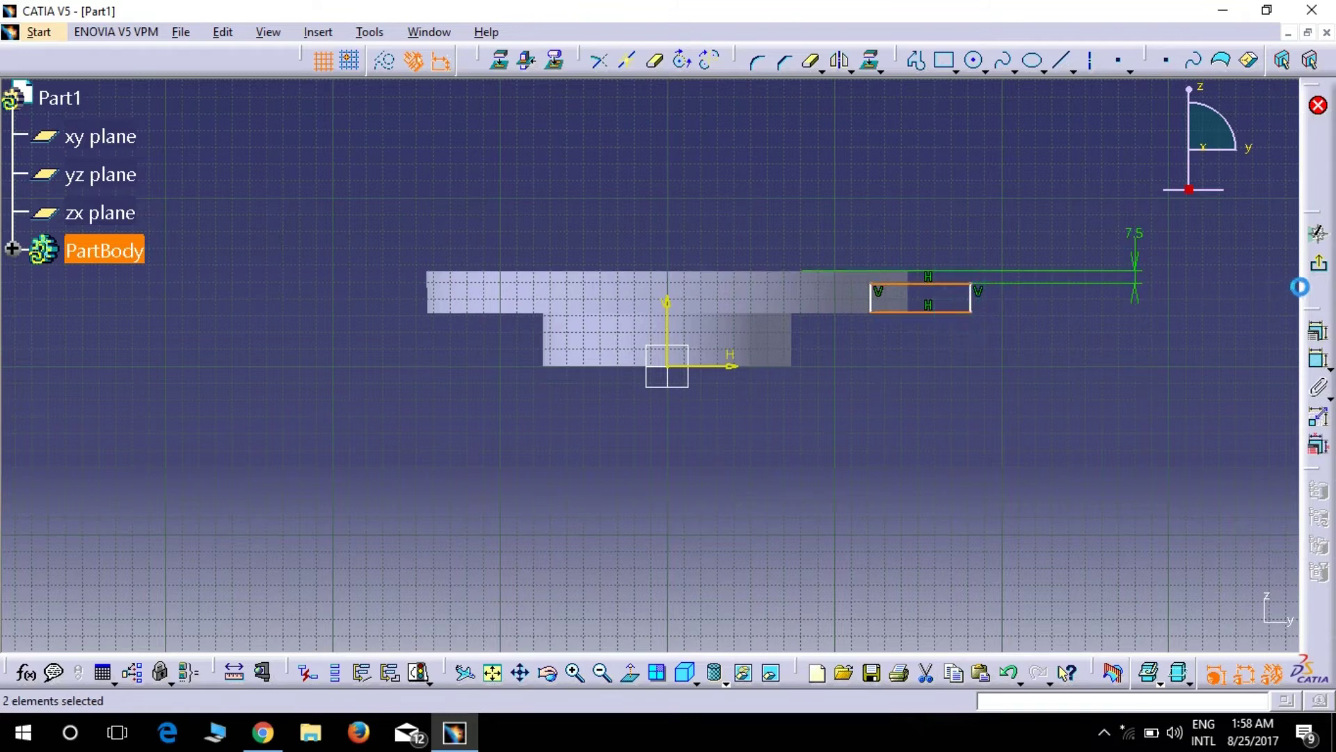
left_click(1318, 358)
left_click(1198, 303)
double_click(1198, 303)
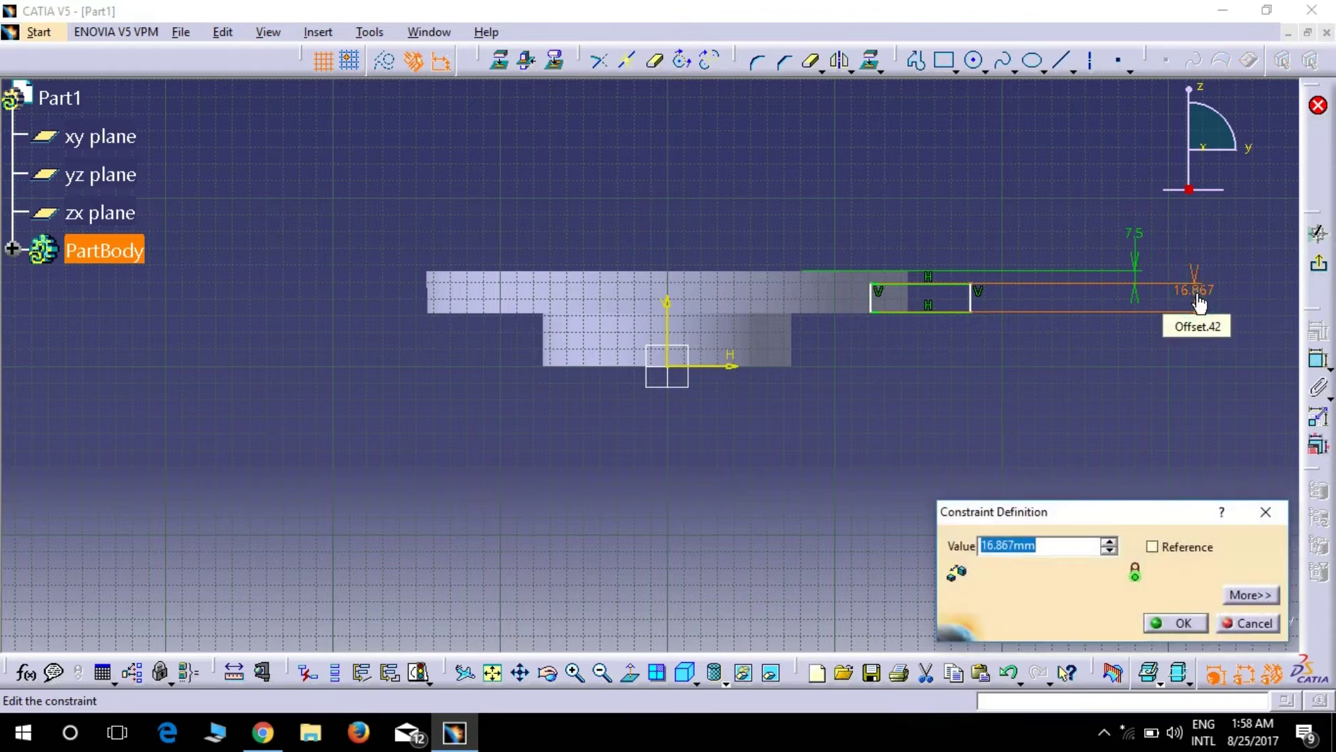
key("Return")
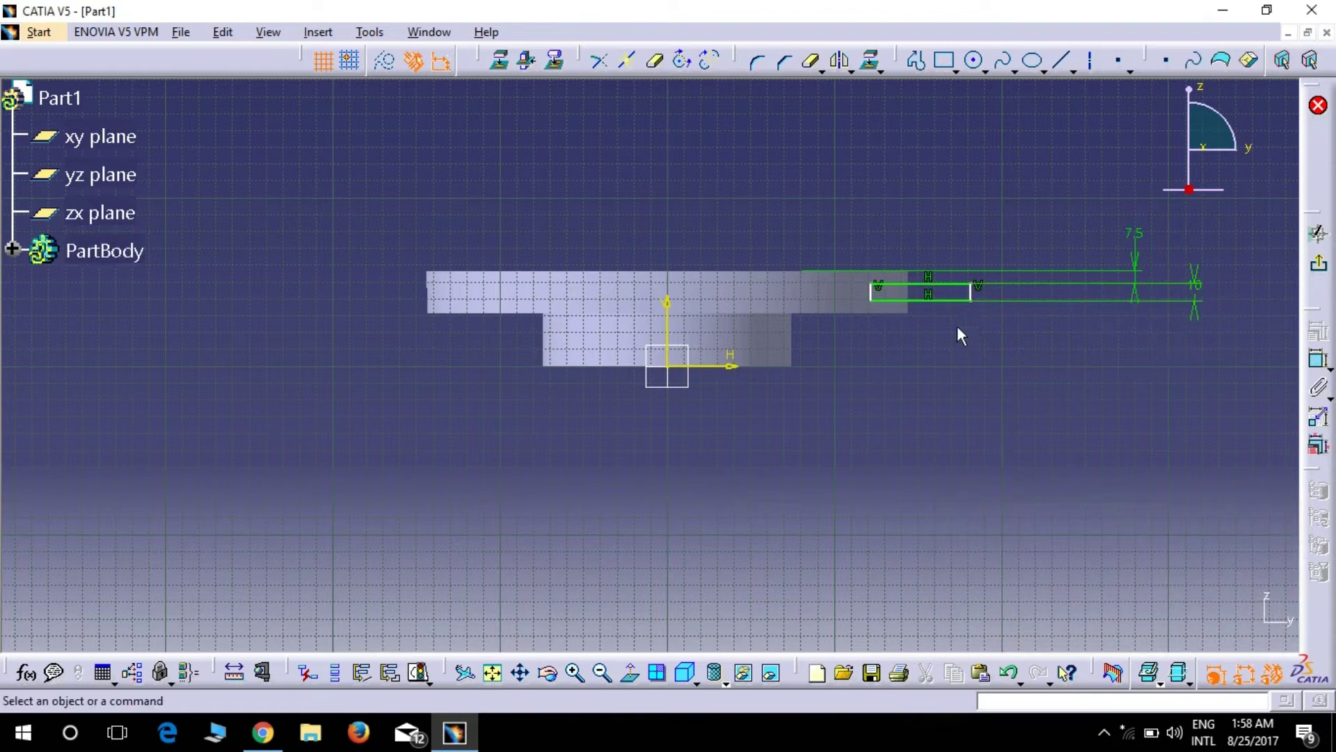
left_click(950, 304)
left_click(1317, 359)
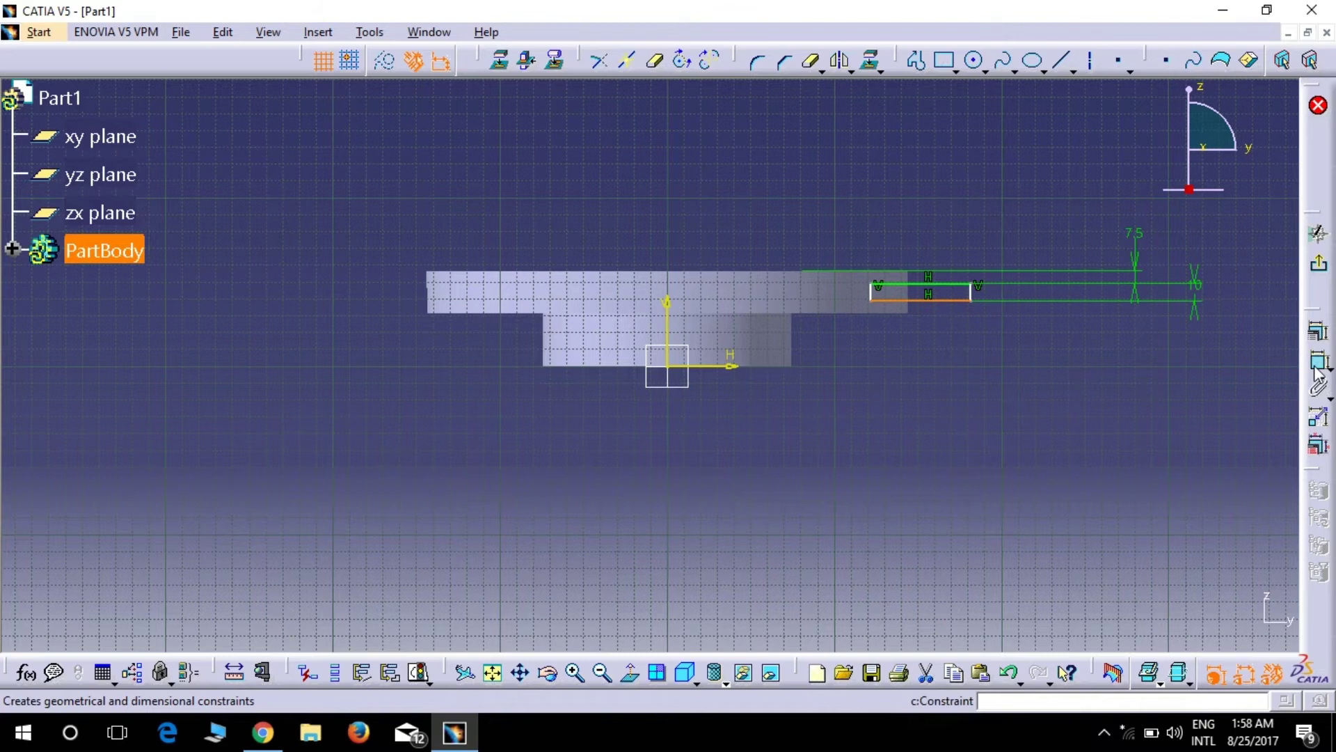
left_click(918, 394)
double_click(919, 394)
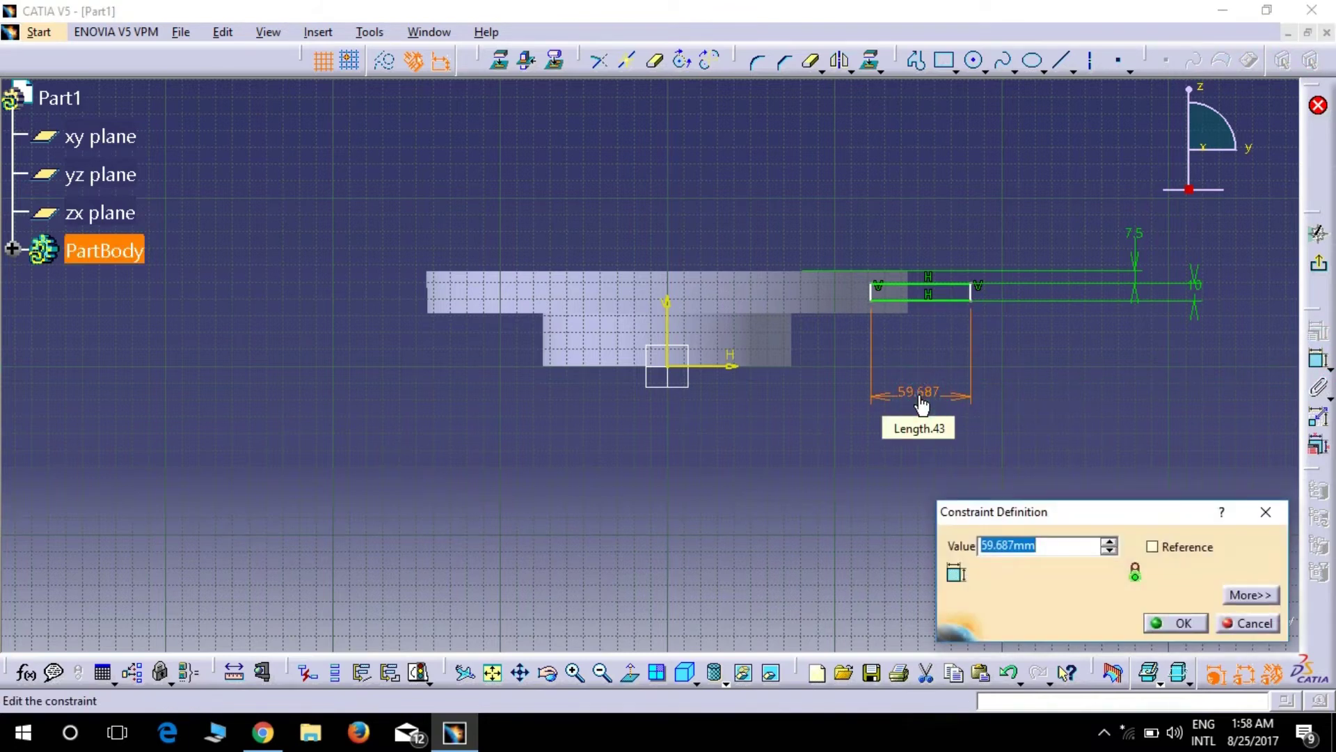
key("Return")
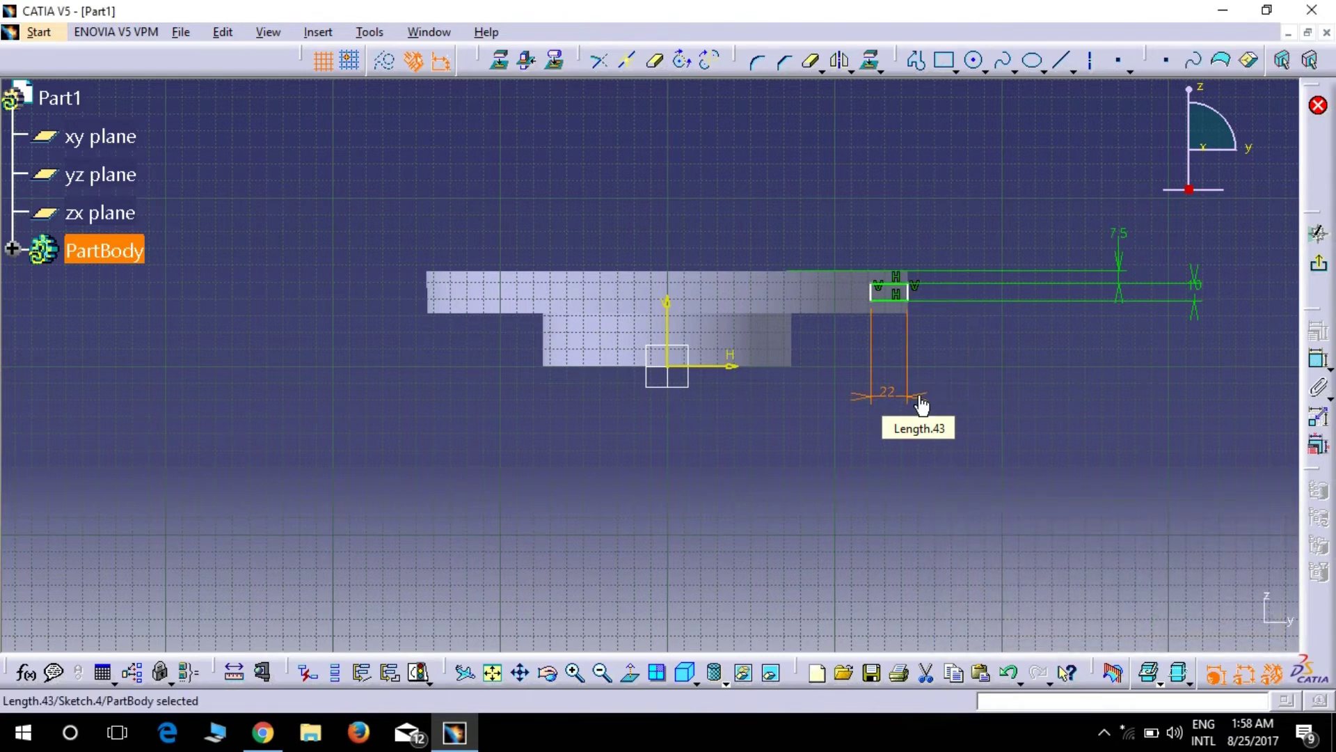
key("ctrl+z")
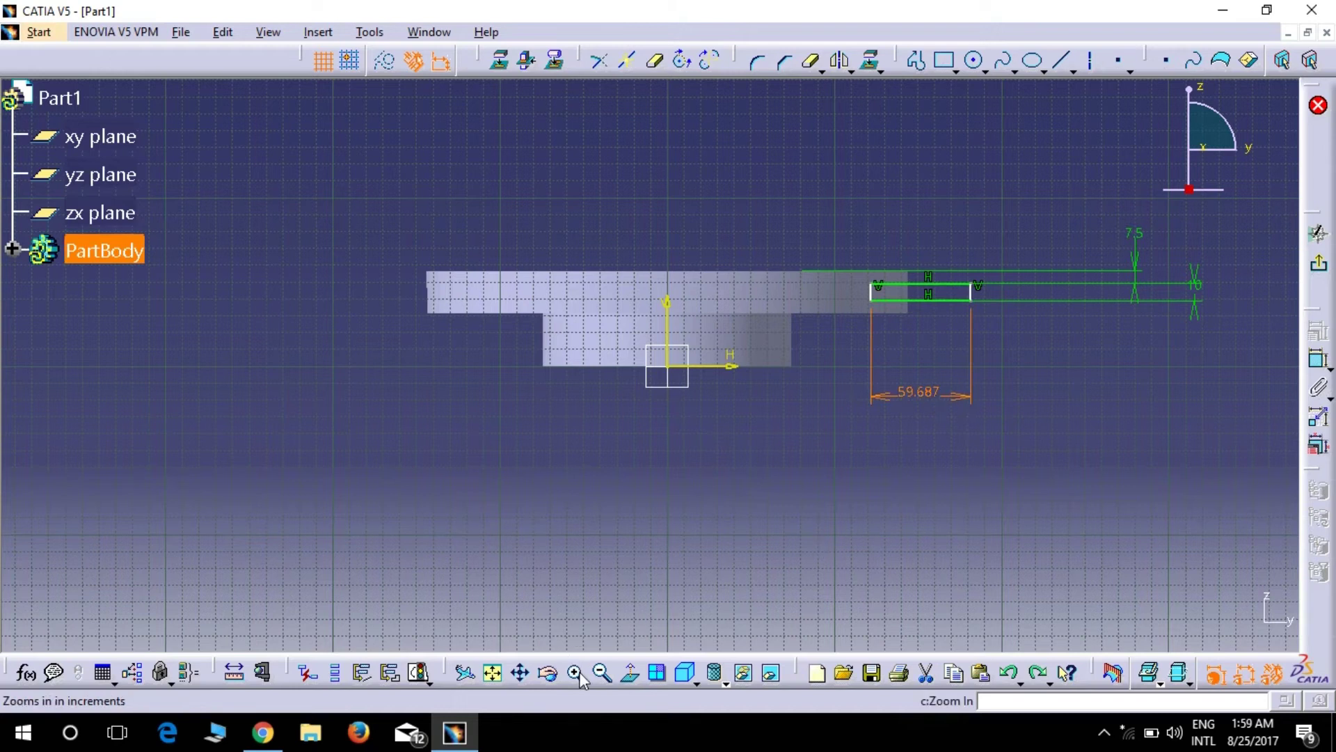
Delete the old 59.687 width dimension from the rim rectangle.
left_click(575, 672)
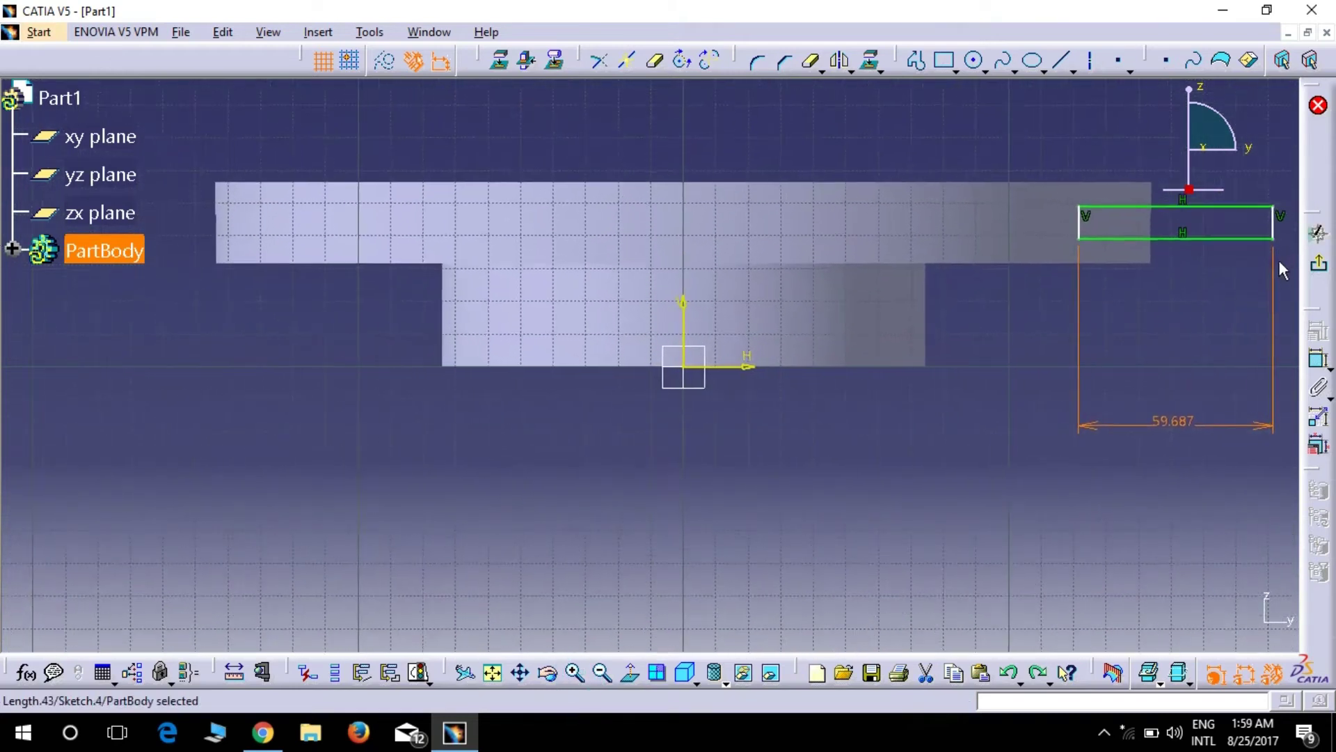
middle_click_drag(1261, 267, 883, 366)
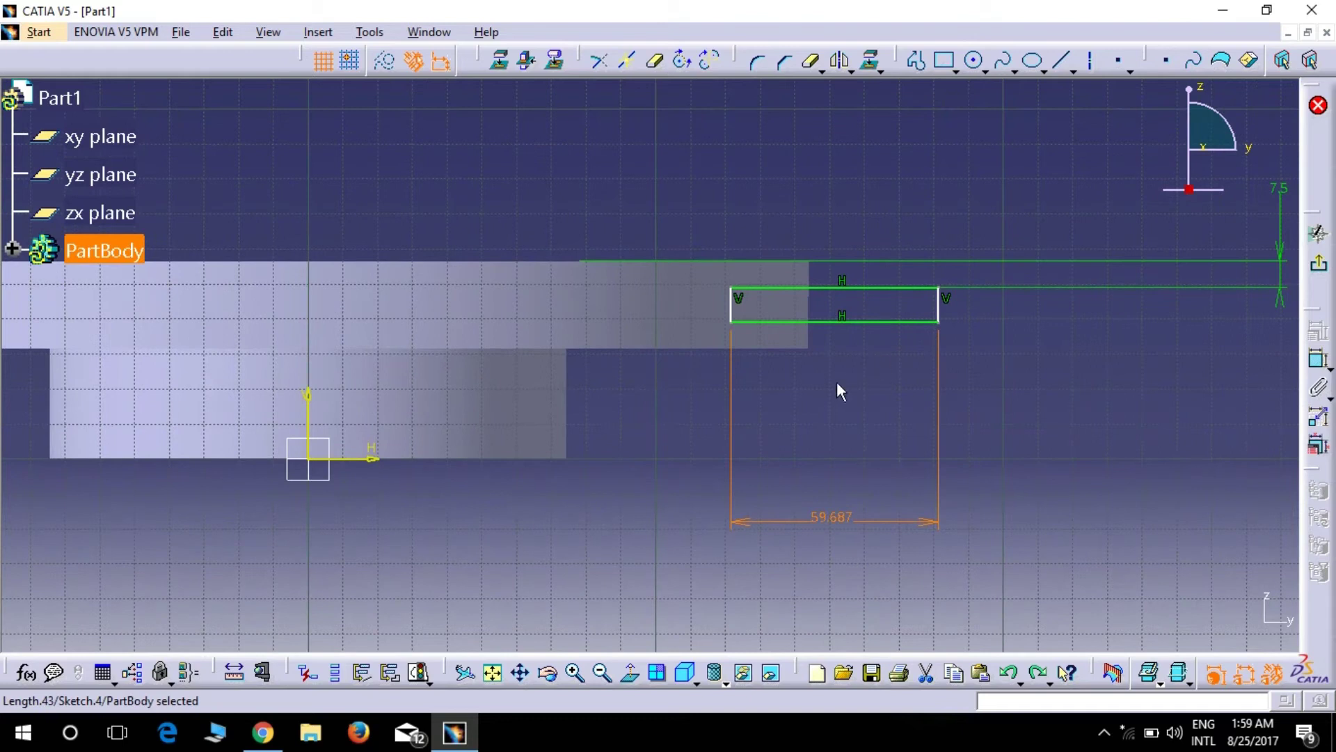
middle_click_drag(875, 412, 859, 397)
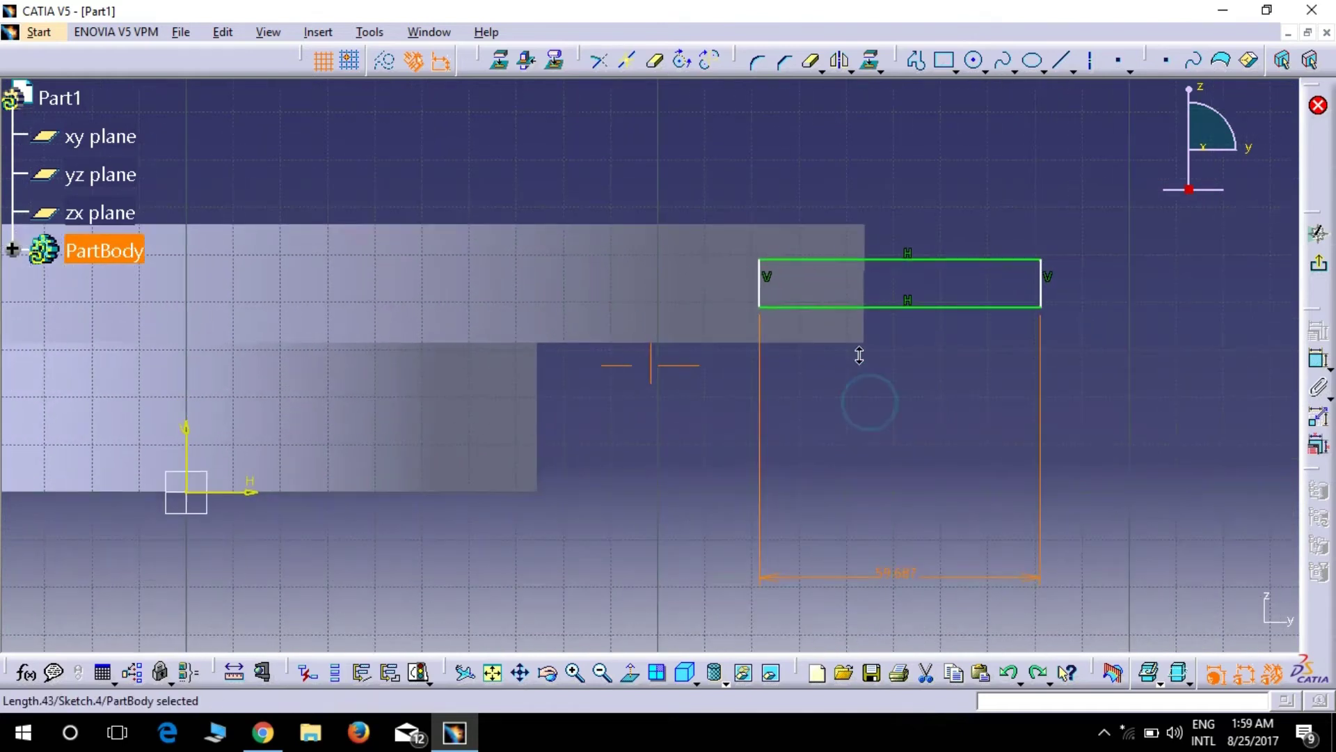
mouse_move(1088, 197)
middle_mouse_down()
mouse_move(933, 275)
mouse_move(849, 295)
middle_mouse_up()
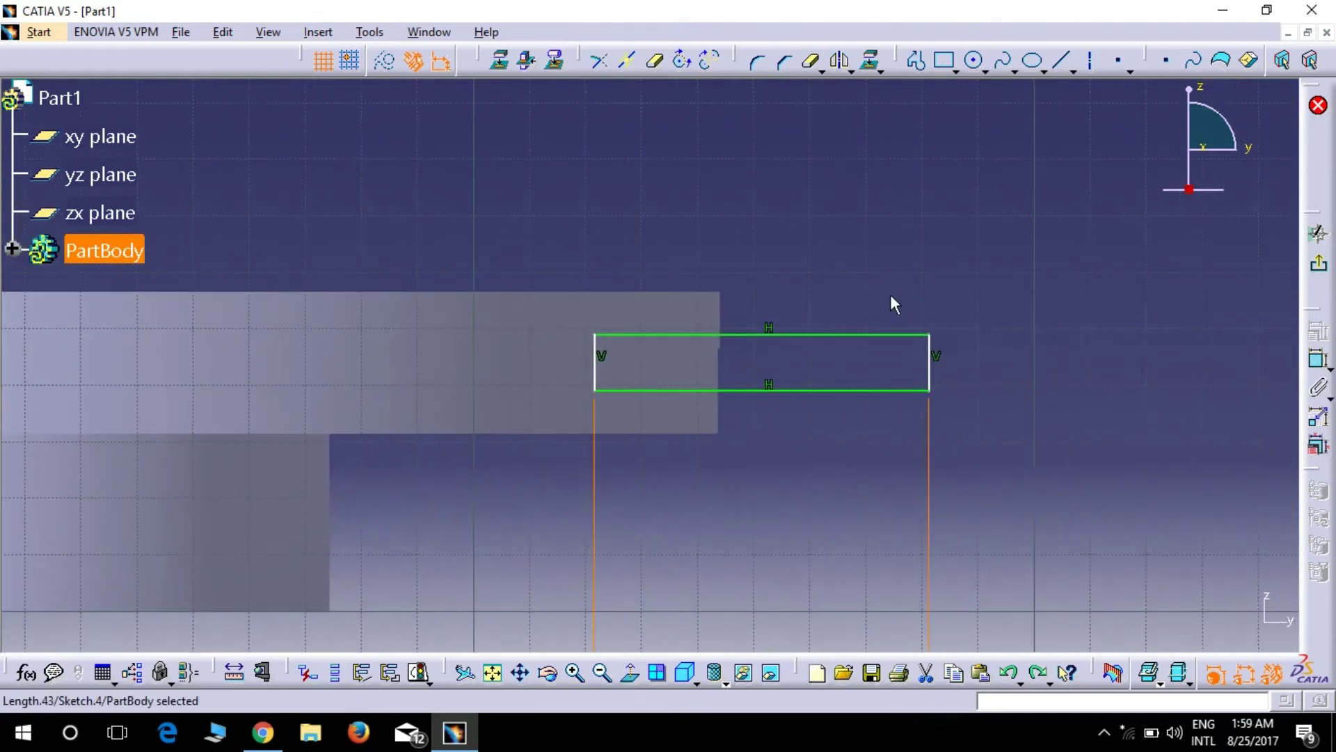
left_click(895, 337)
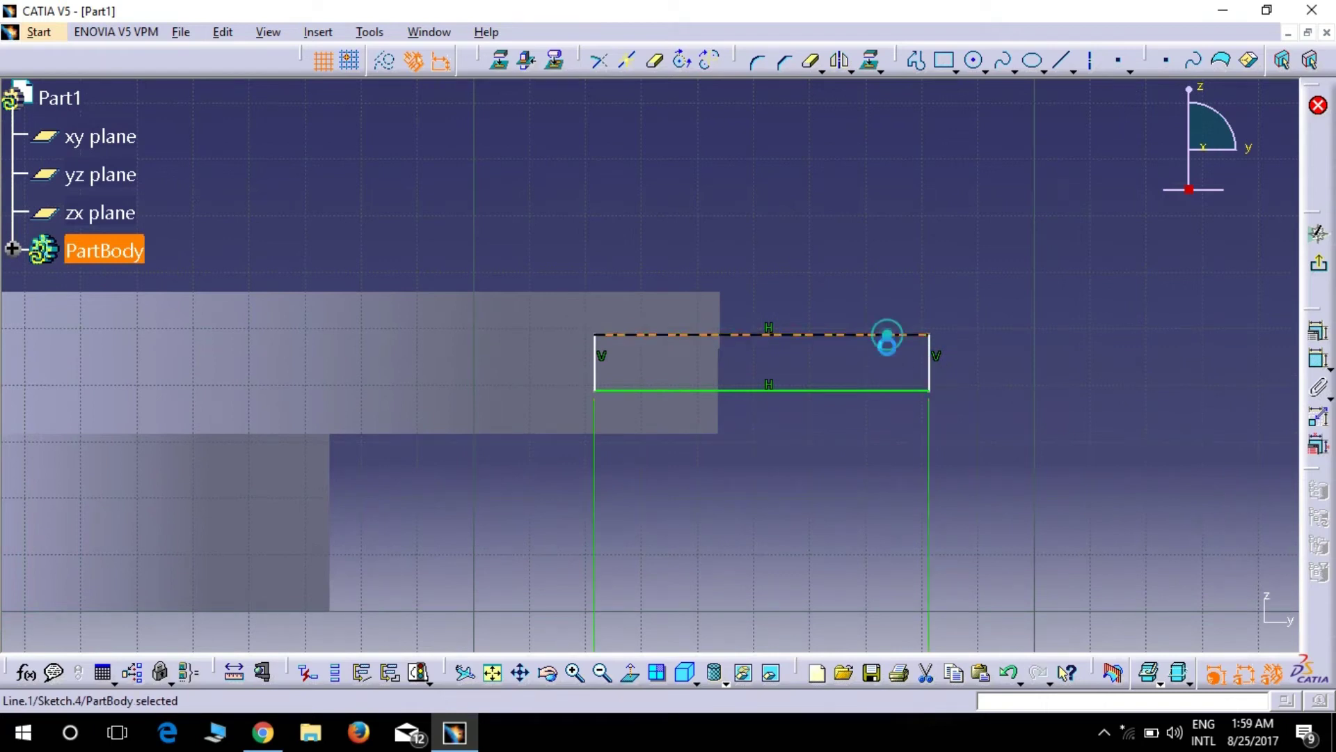
left_click(908, 398, "ctrl")
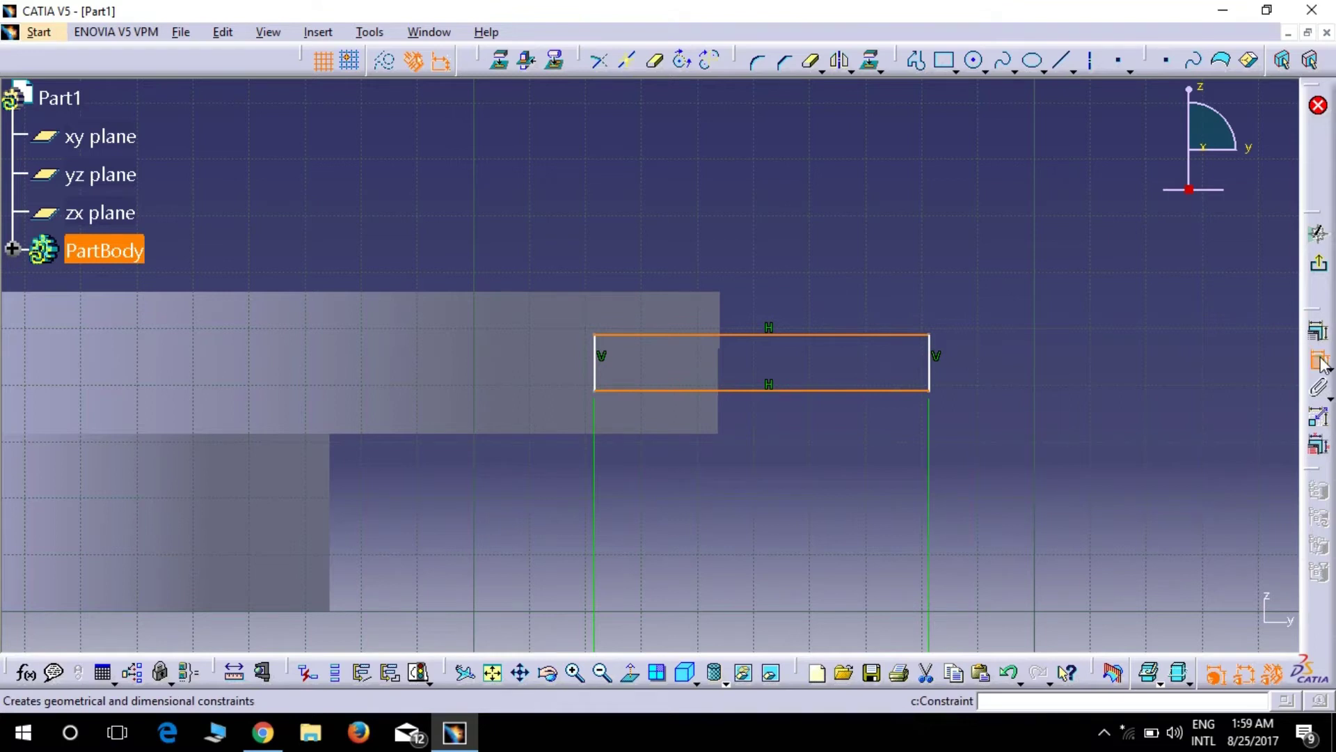
left_click(1319, 360)
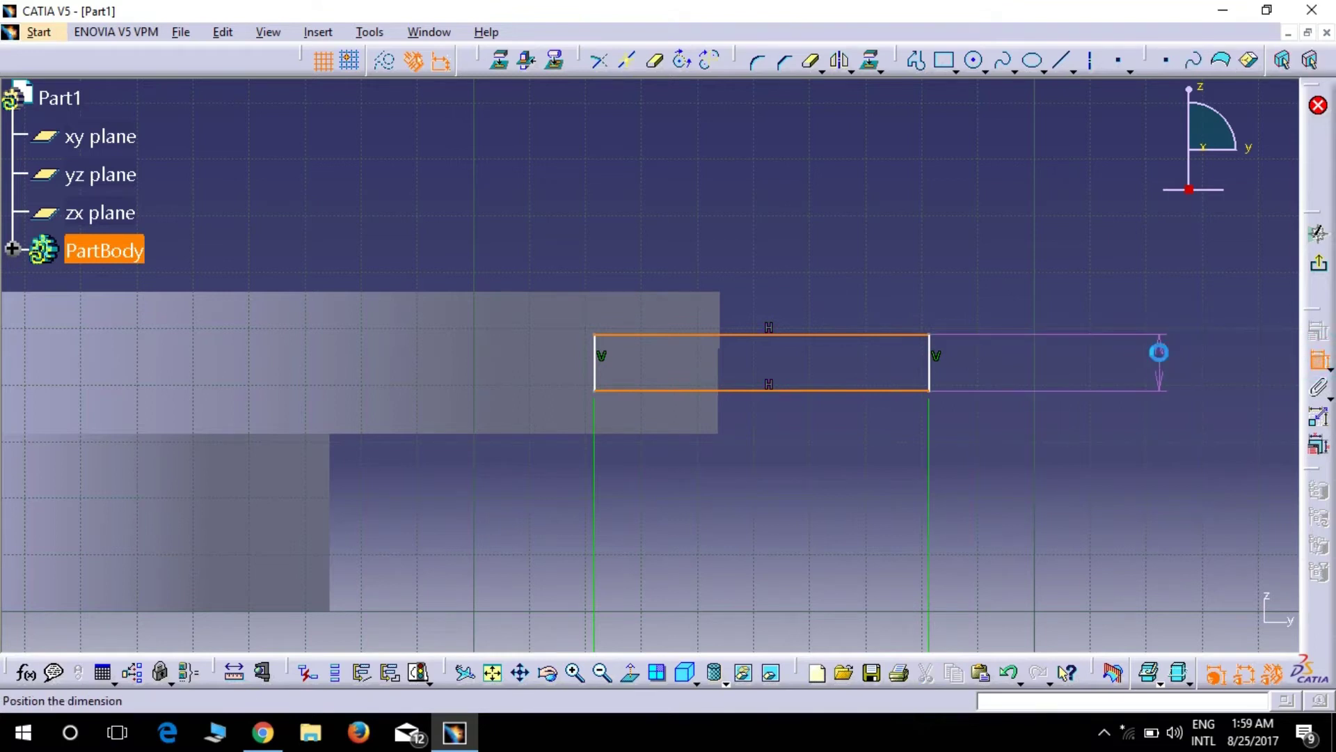
key("Escape")
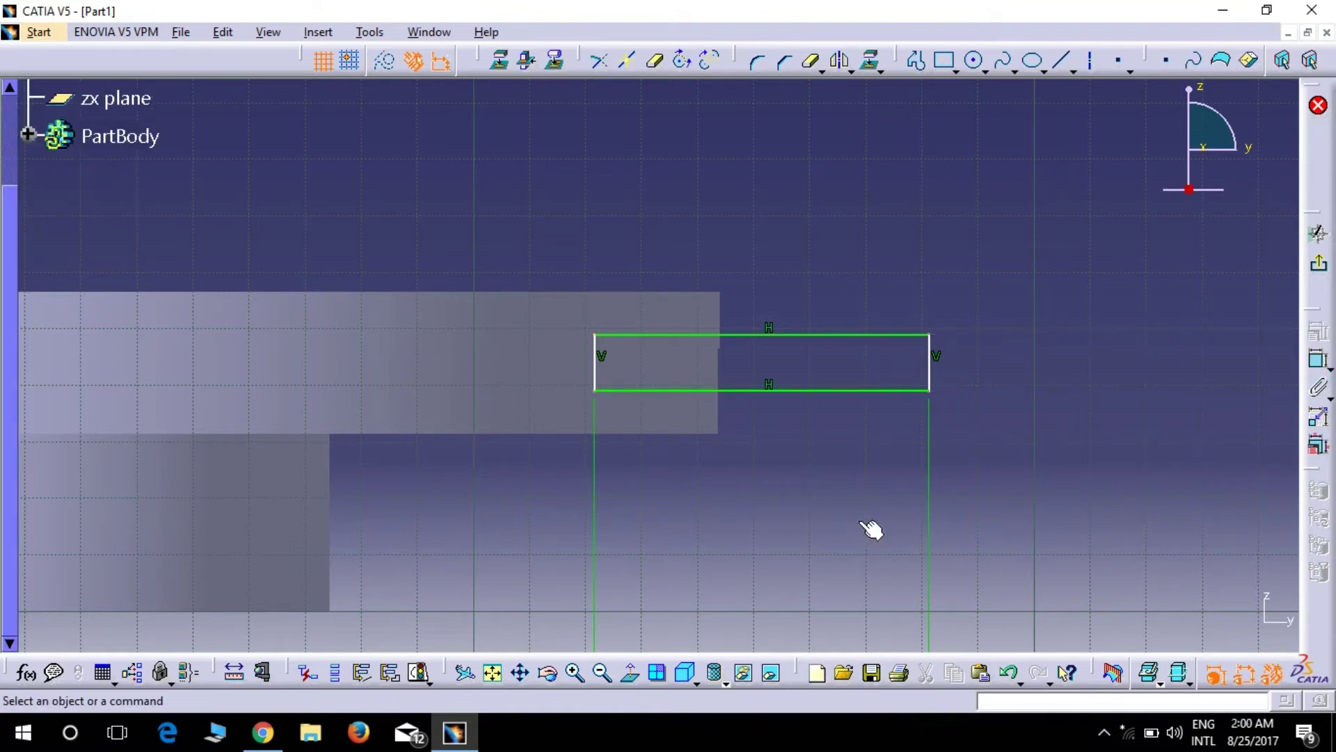
middle_click_drag(874, 549, 849, 411)
left_click(824, 433)
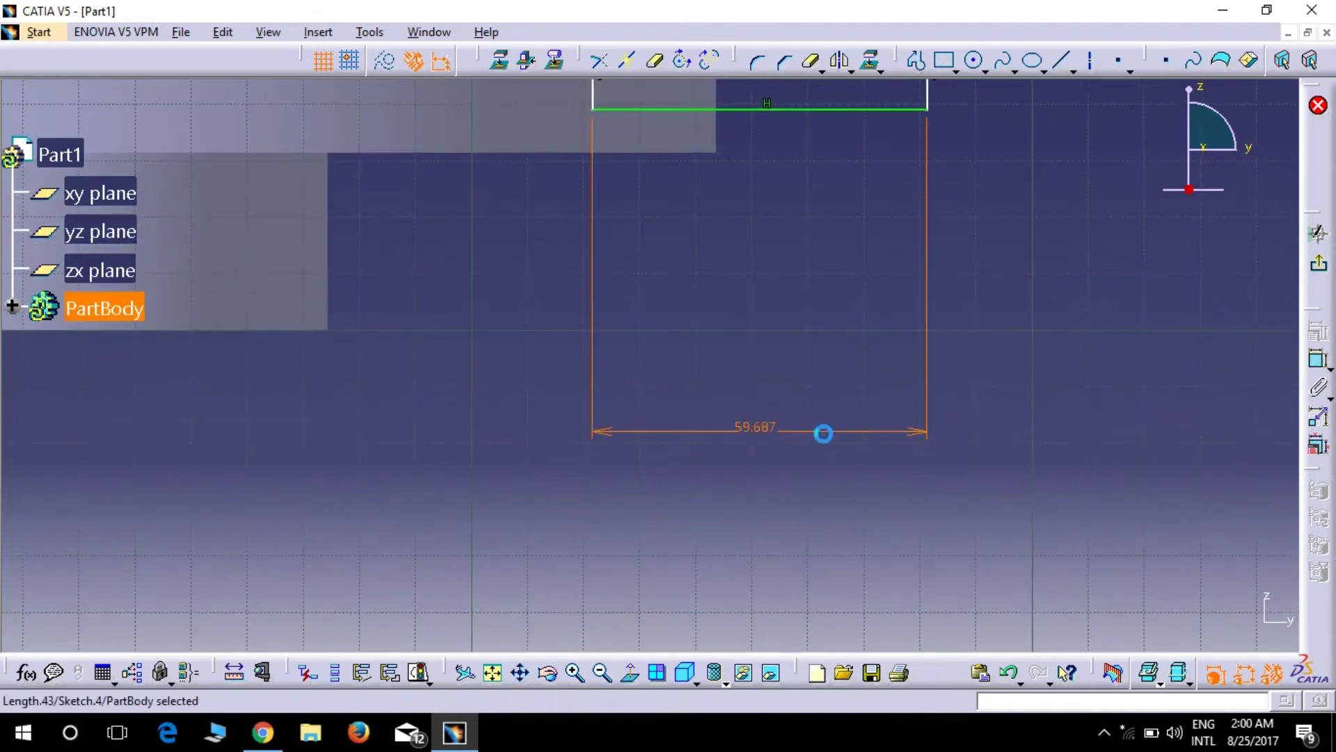
key("Delete")
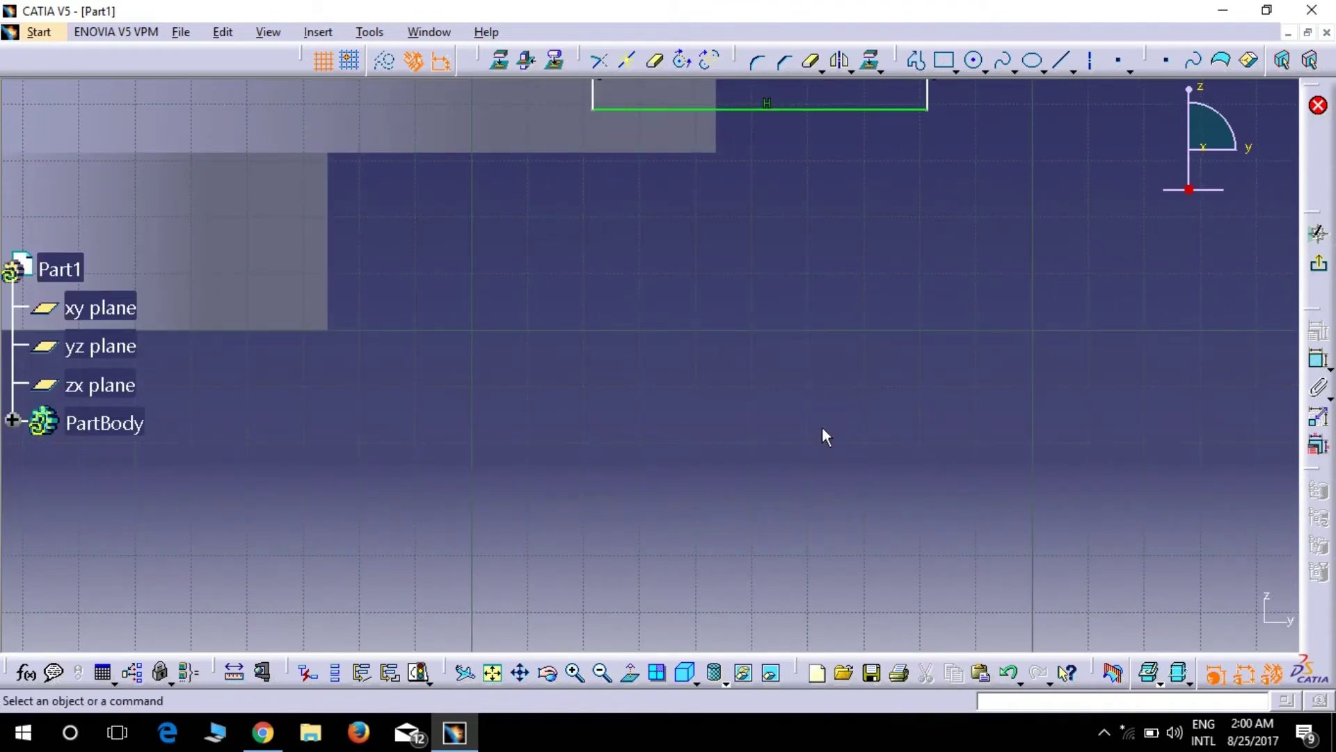
Dimension the bottom line to 22 mm, slide the rectangle into place, and exit the sketch.
middle_click_drag(812, 314, 799, 501)
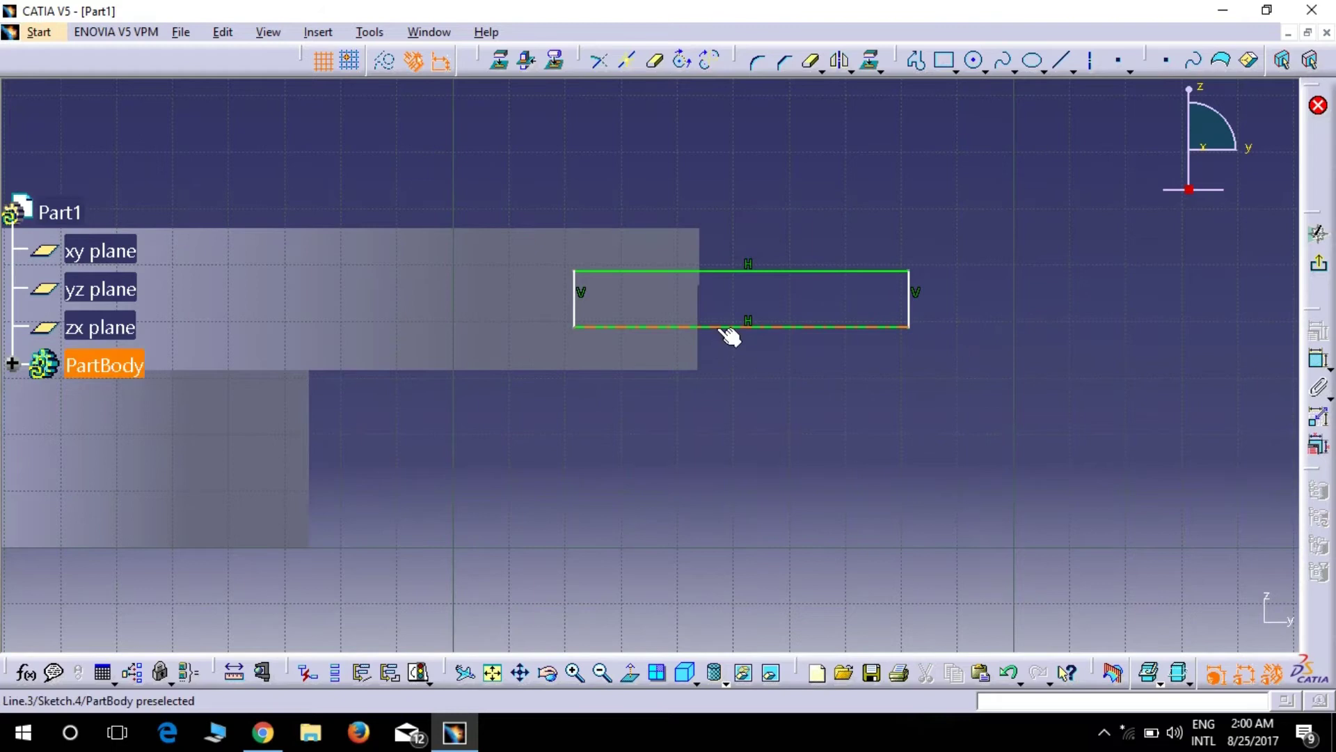
left_click(717, 327)
left_click(1319, 363)
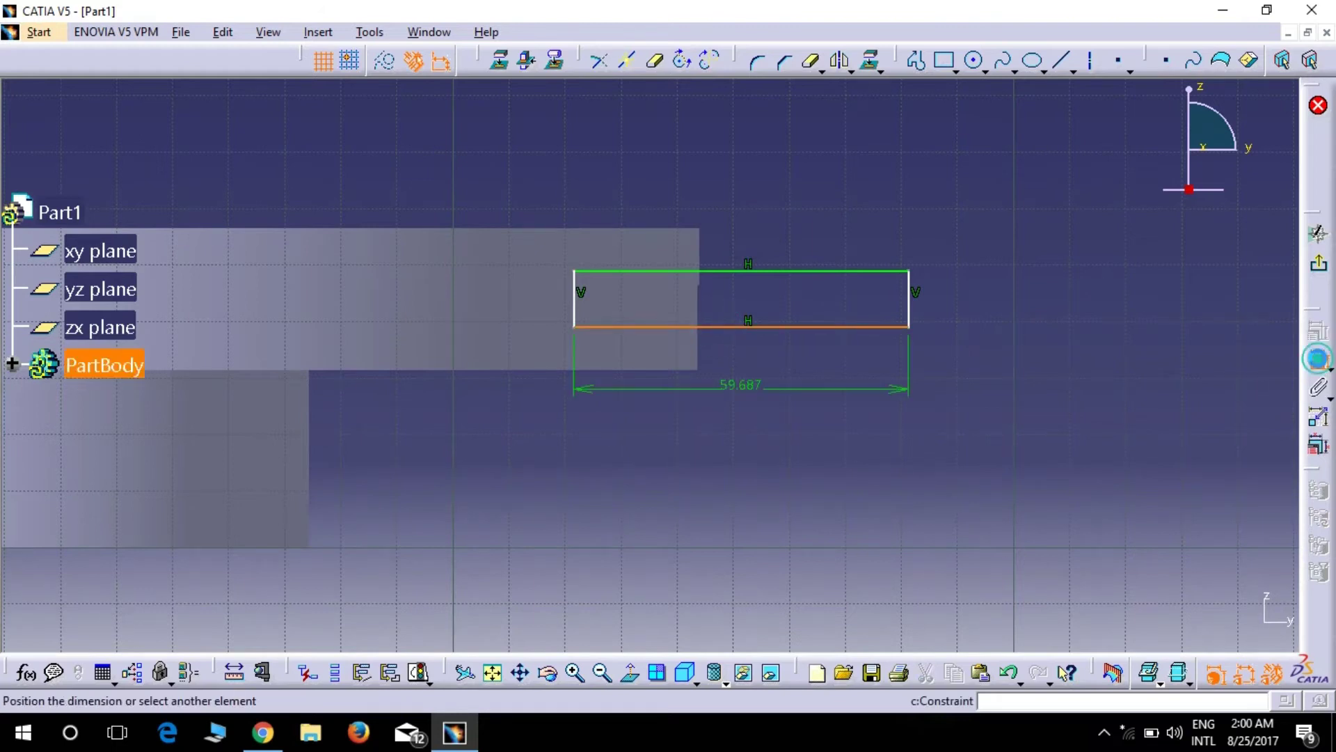
left_click(757, 424)
double_click(746, 423)
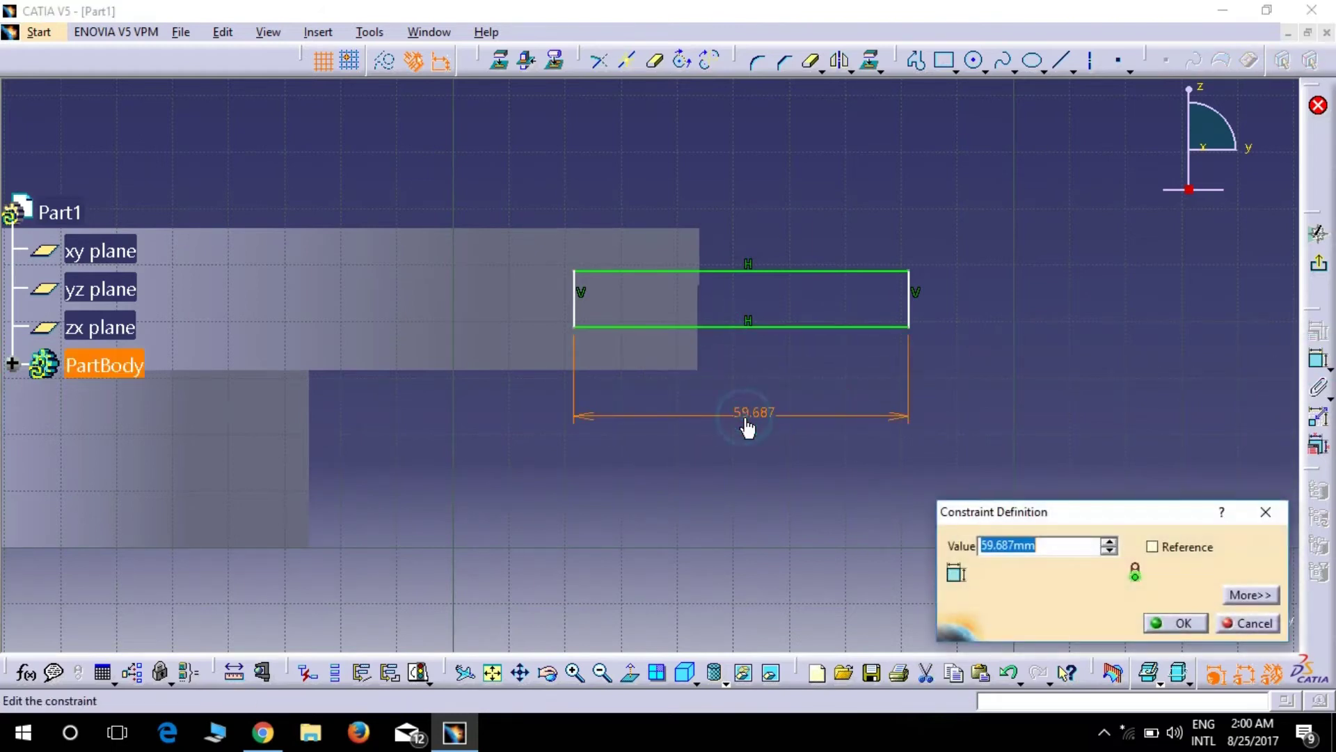
key("Return")
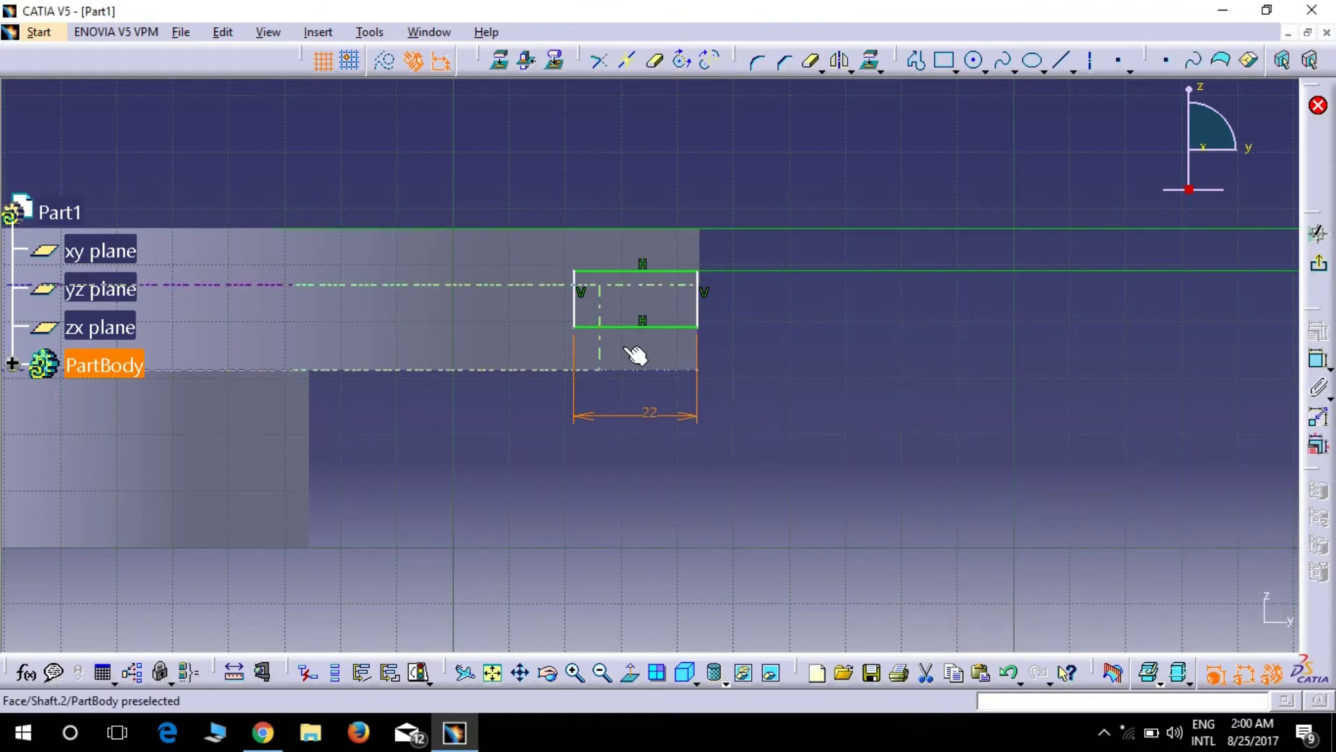
left_click_drag(622, 327, 686, 342)
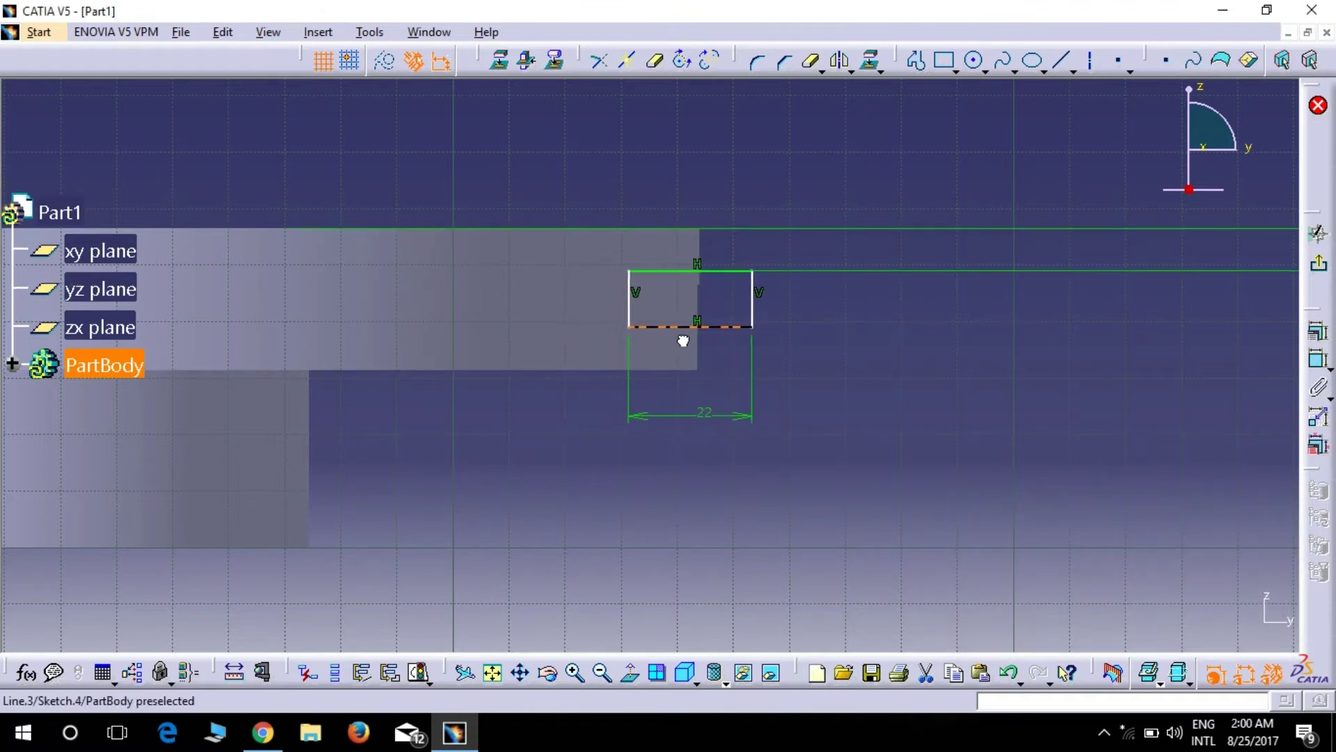
left_click_drag(686, 343, 684, 343)
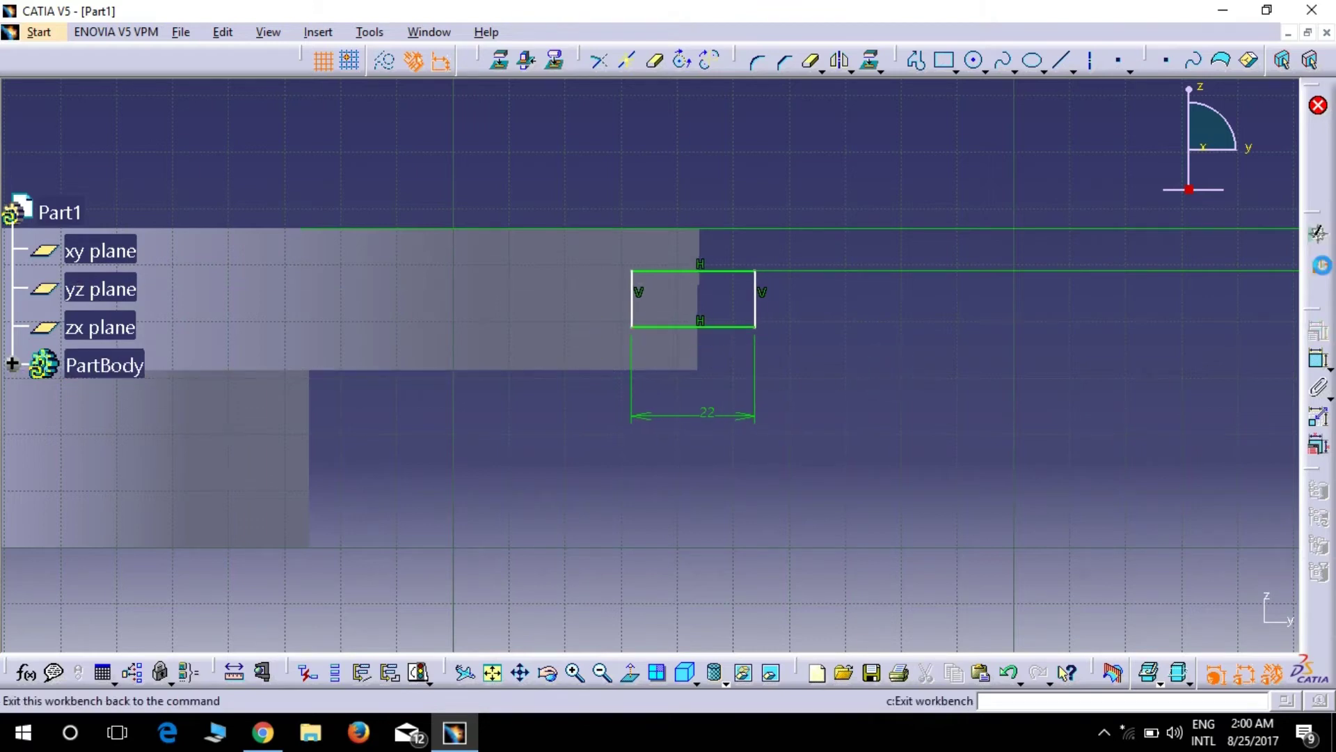
left_click(1319, 264)
Groove the rectangle sketch 7.5° on each side about the sketch's vertical direction.
middle_click_drag(811, 418, 522, 224)
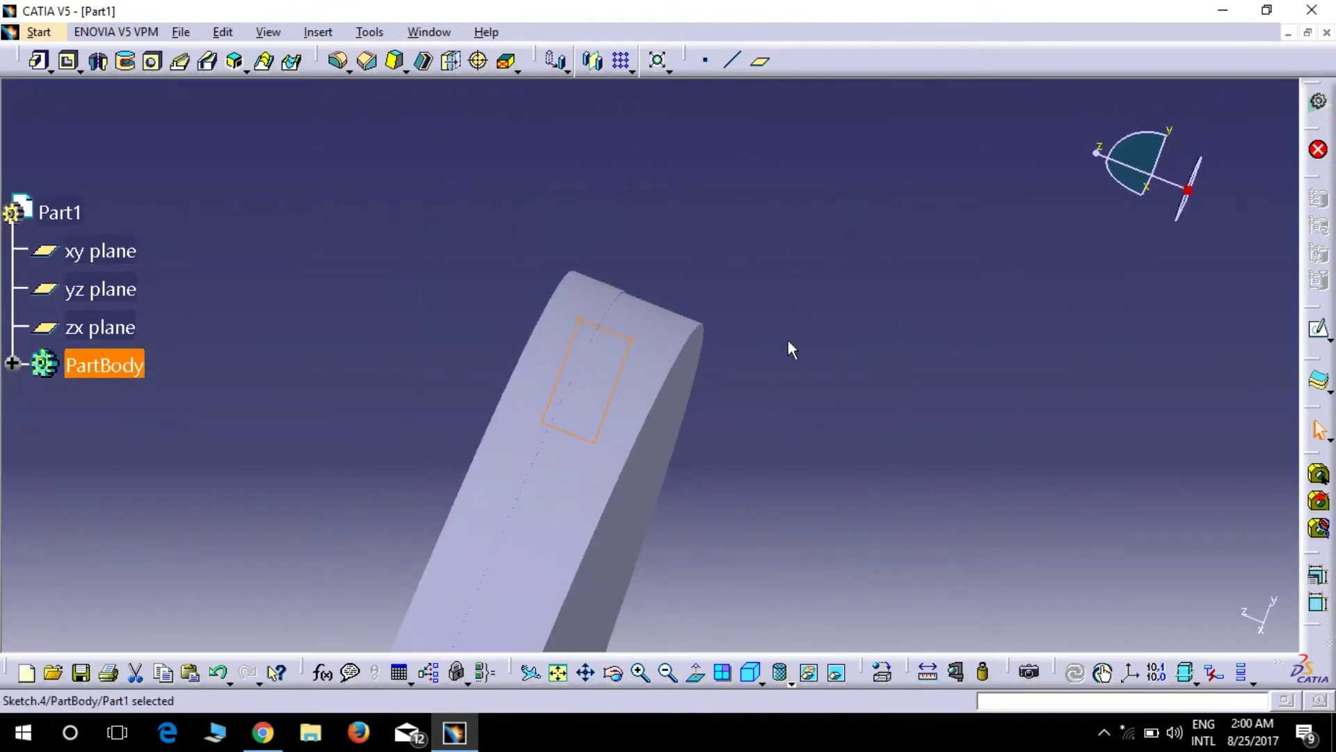
left_click(129, 62)
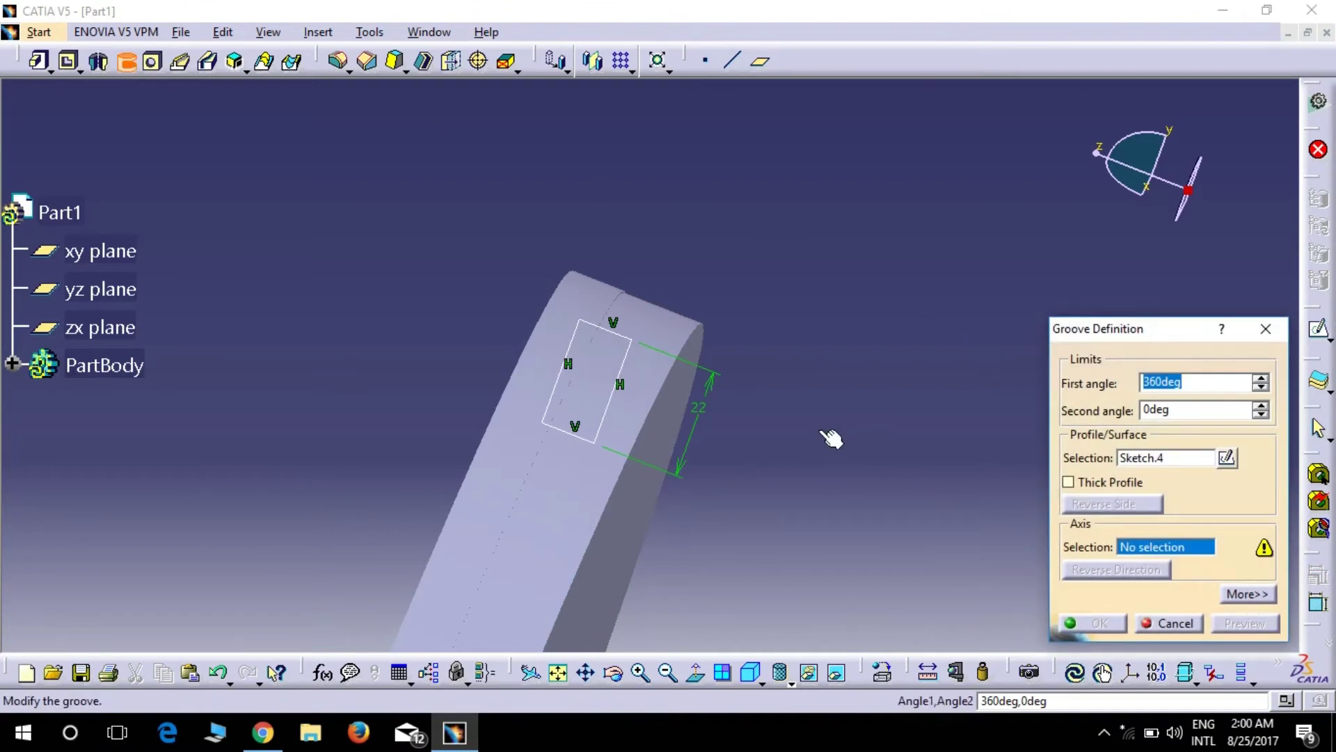
left_click(668, 672)
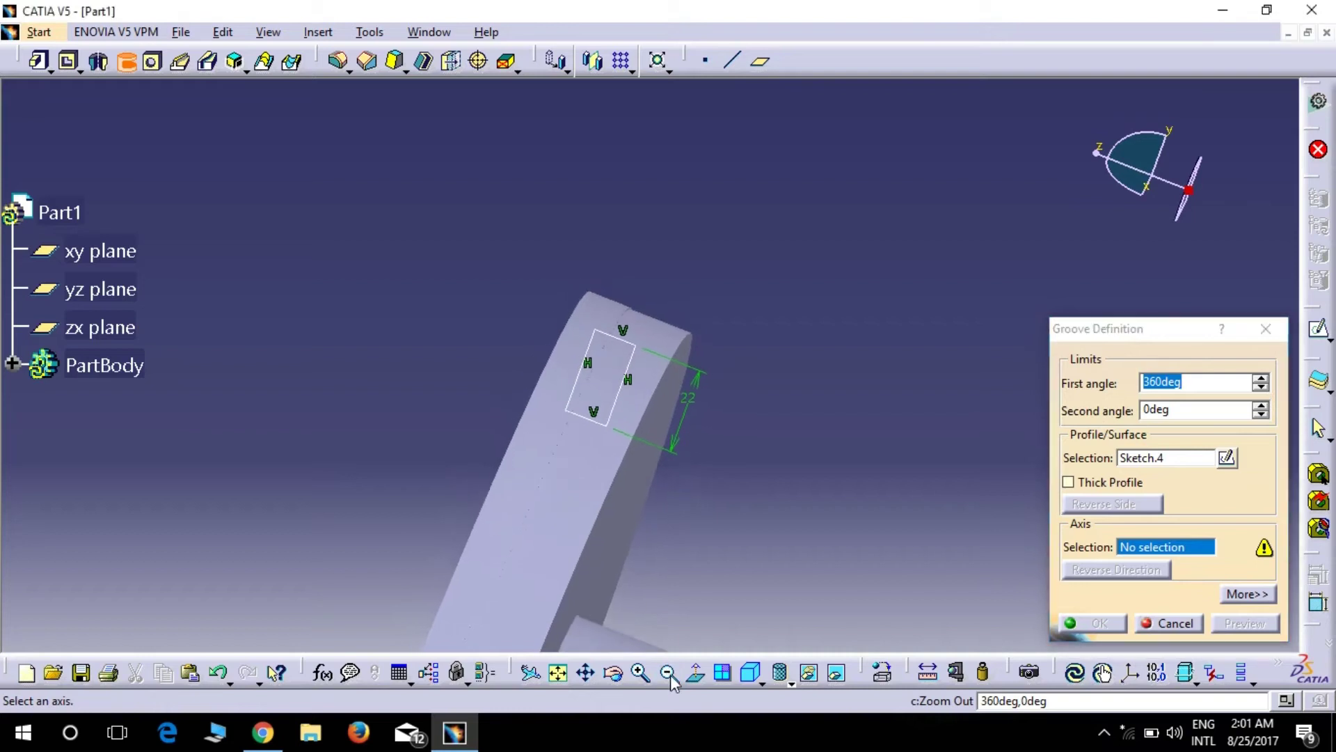
mouse_move(829, 468)
middle_mouse_down()
mouse_move(701, 407)
mouse_move(768, 382)
middle_mouse_up()
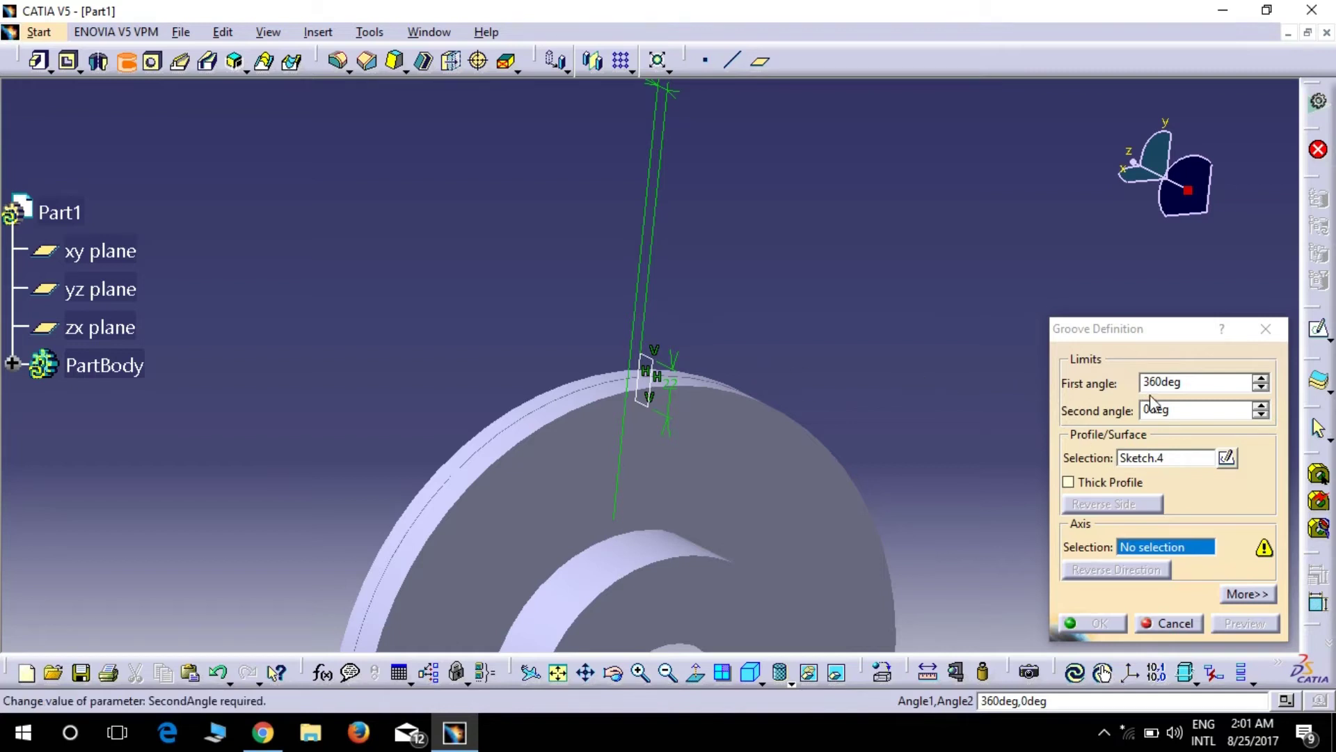
left_click(1195, 388)
type("7.5")
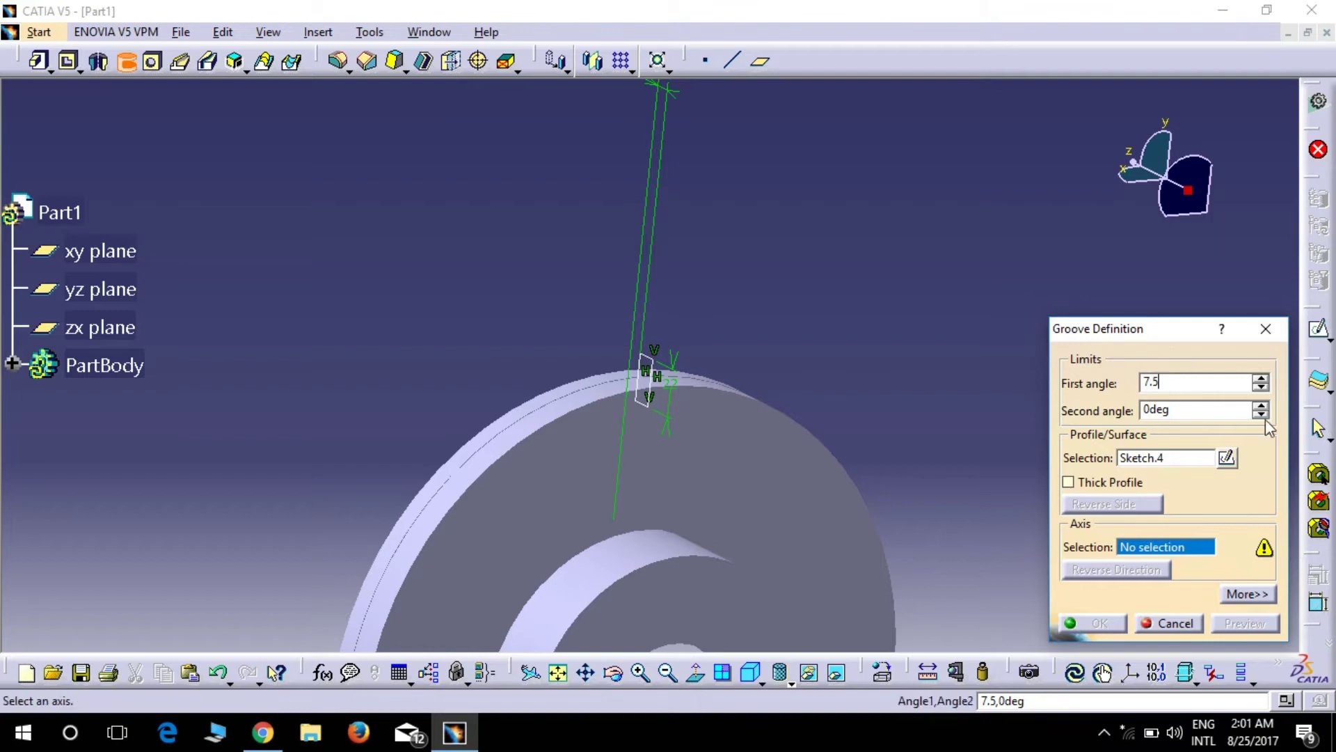
left_click(1193, 413)
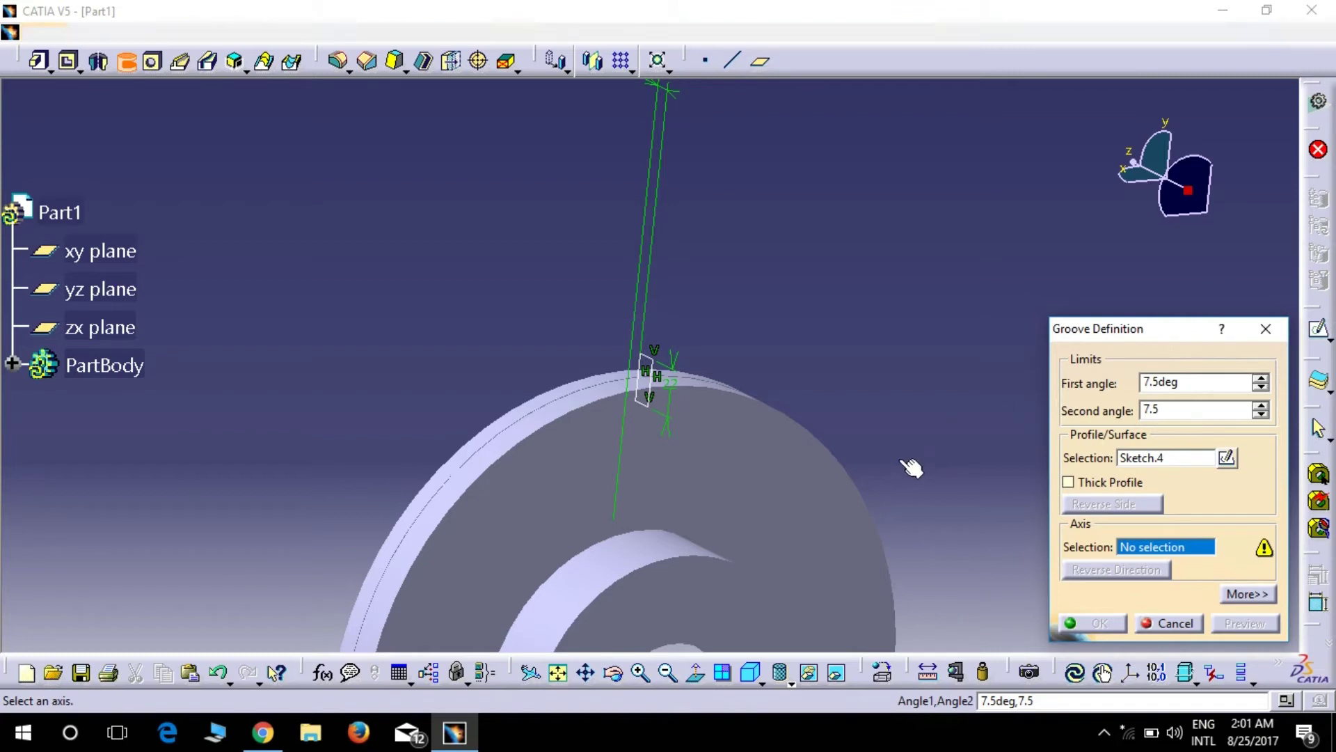
middle_click_drag(928, 441, 889, 174)
left_click(1181, 548)
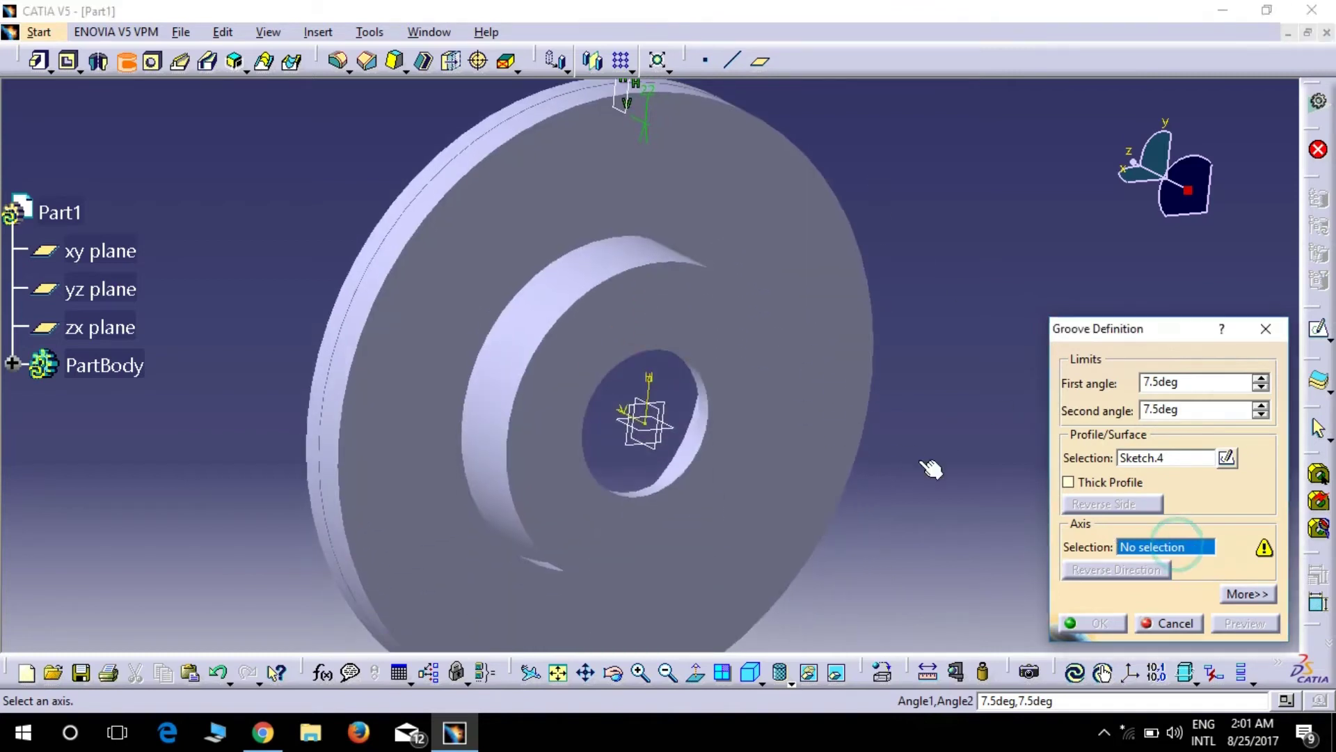
left_click(626, 416)
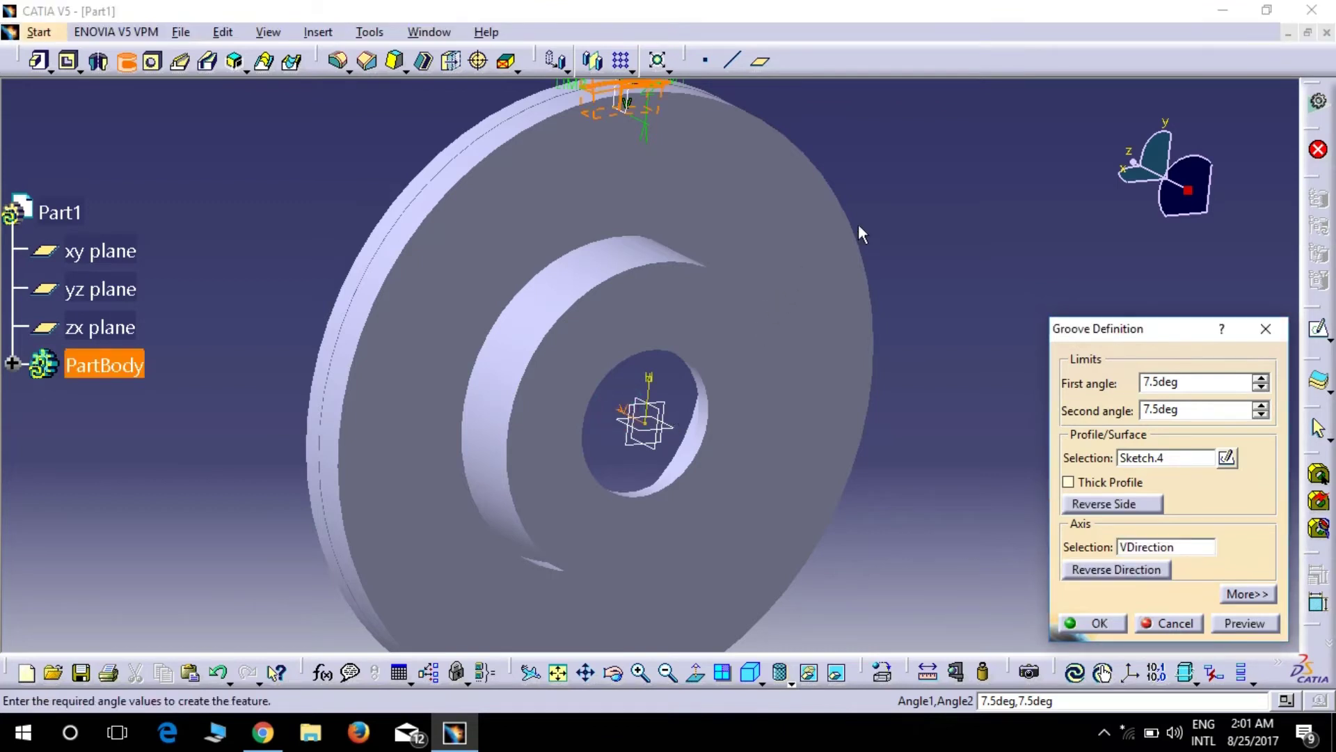
middle_click_drag(909, 202, 878, 284)
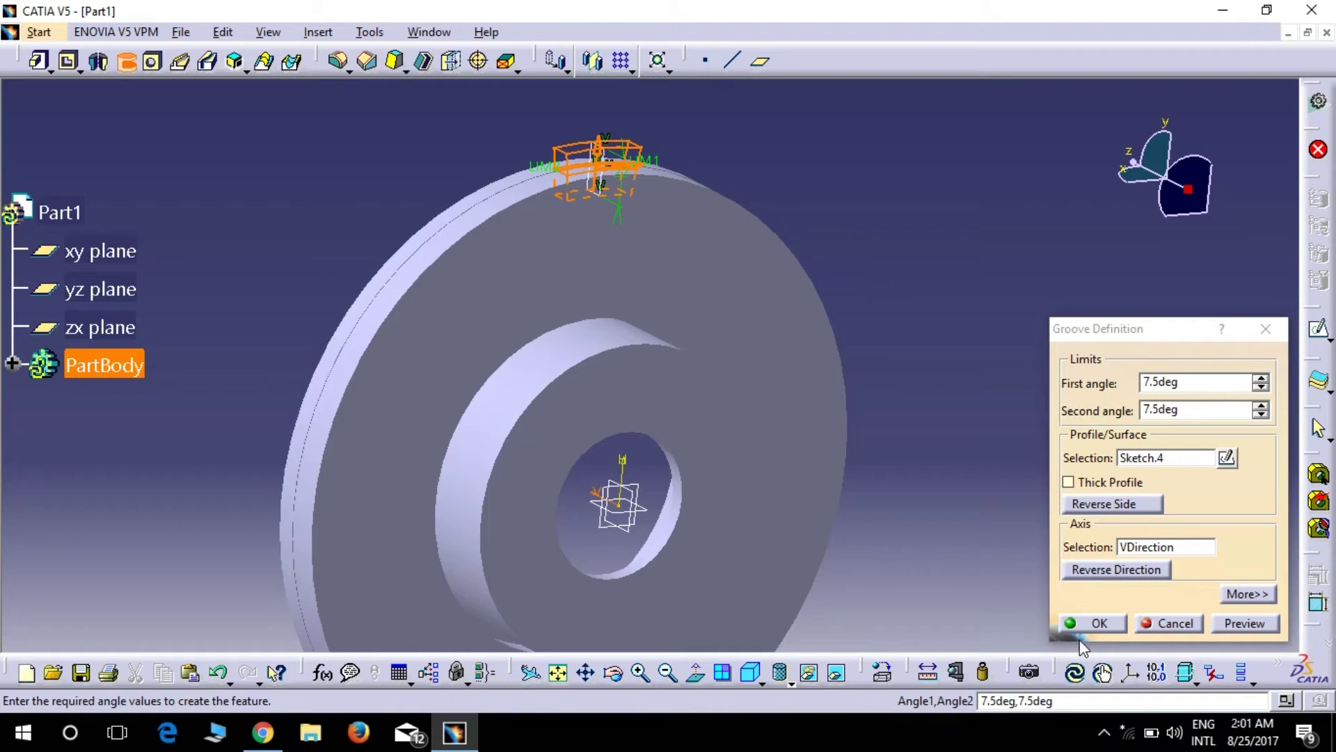
left_click(1098, 624)
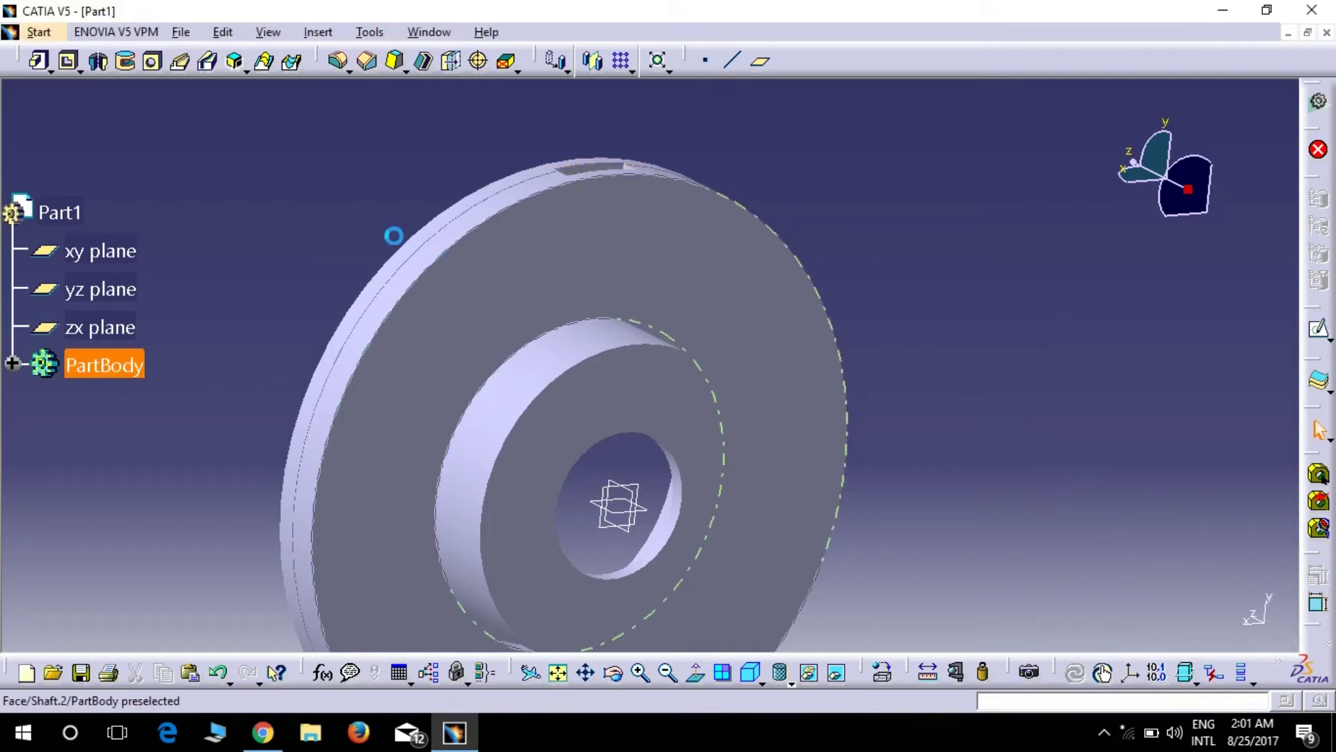
Fillet the first rim slot edge with a 2 mm radius.
mouse_move(329, 167)
middle_mouse_down()
mouse_move(607, 490)
mouse_move(618, 635)
middle_mouse_up()
mouse_move(680, 281)
middle_mouse_down()
mouse_move(635, 135)
mouse_move(510, 361)
middle_mouse_up()
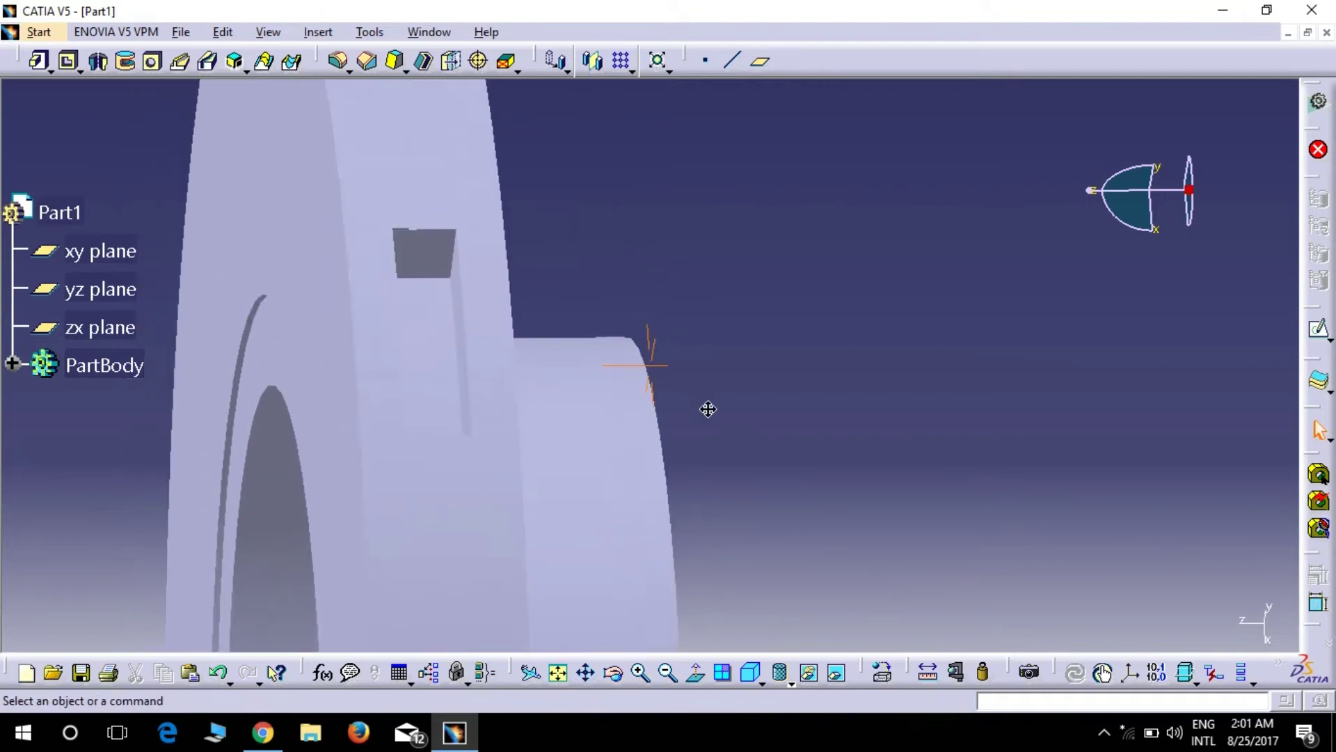
left_click(477, 322)
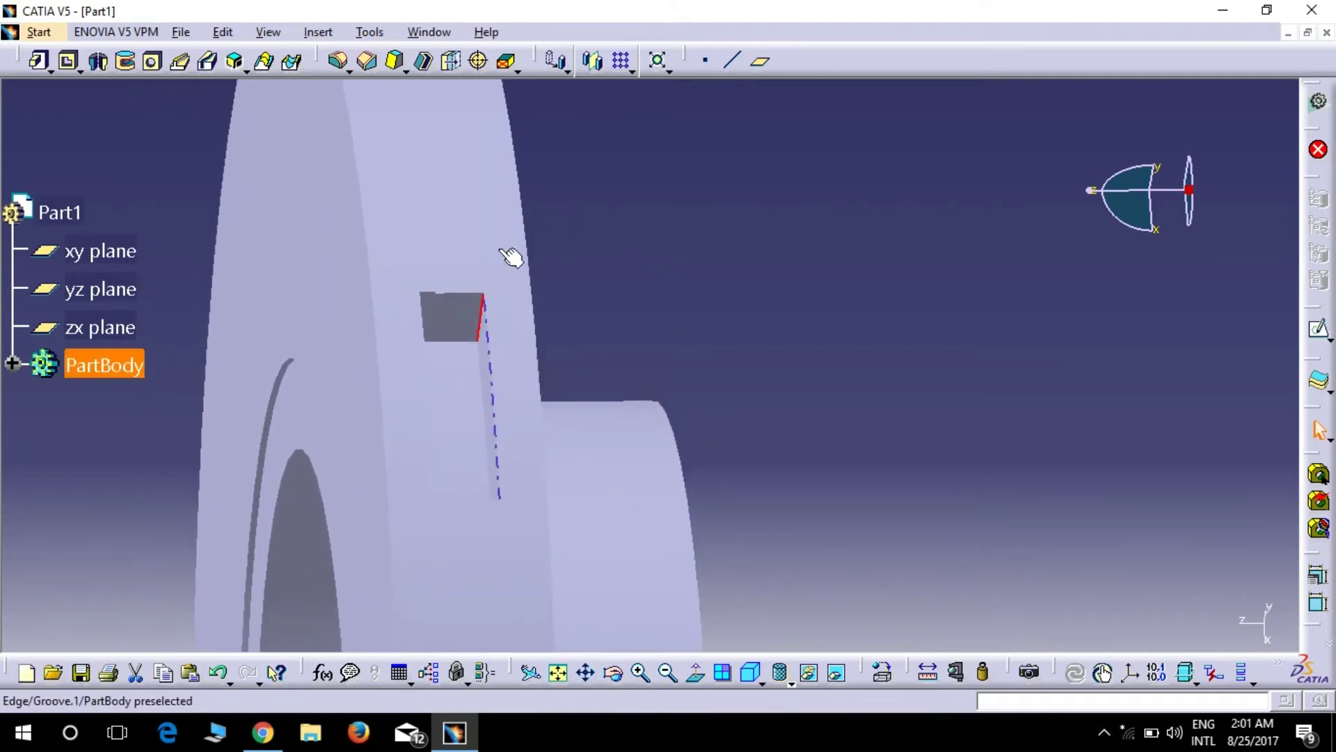
left_click(339, 61)
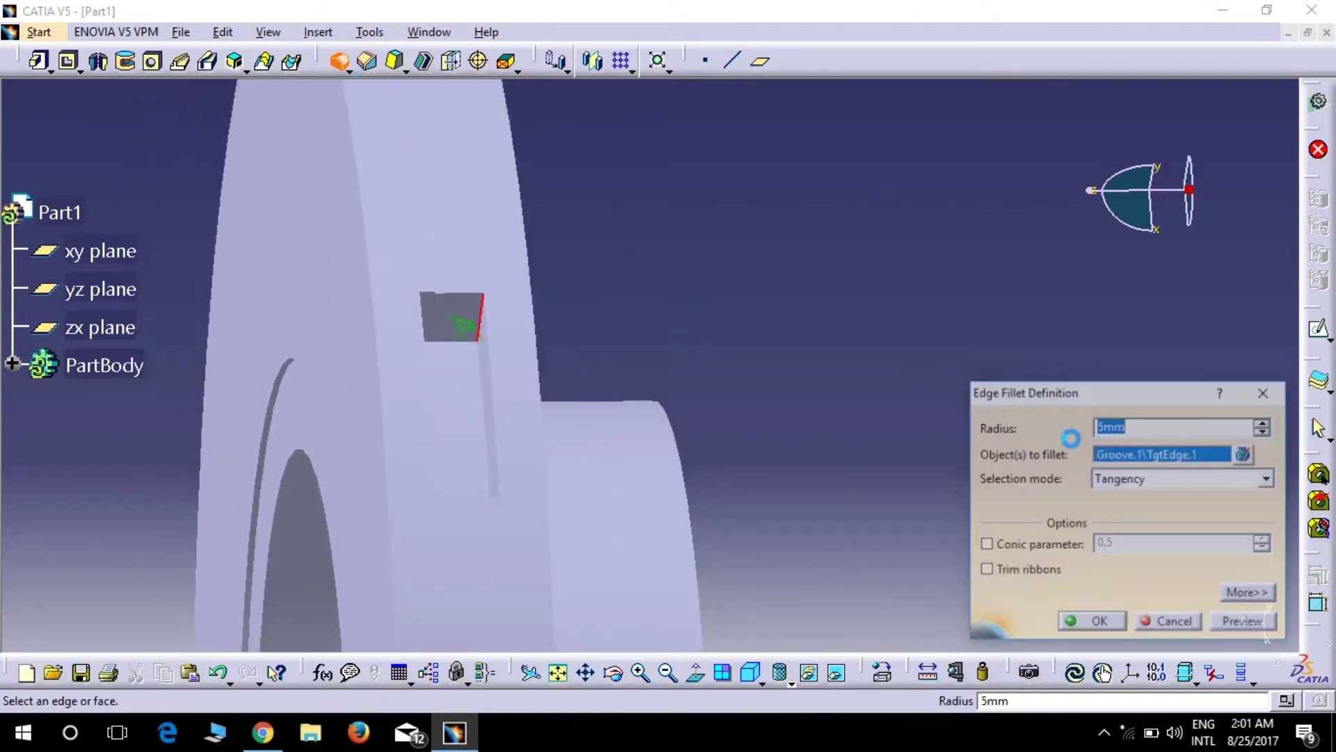
left_click(1263, 430)
left_click(1258, 623)
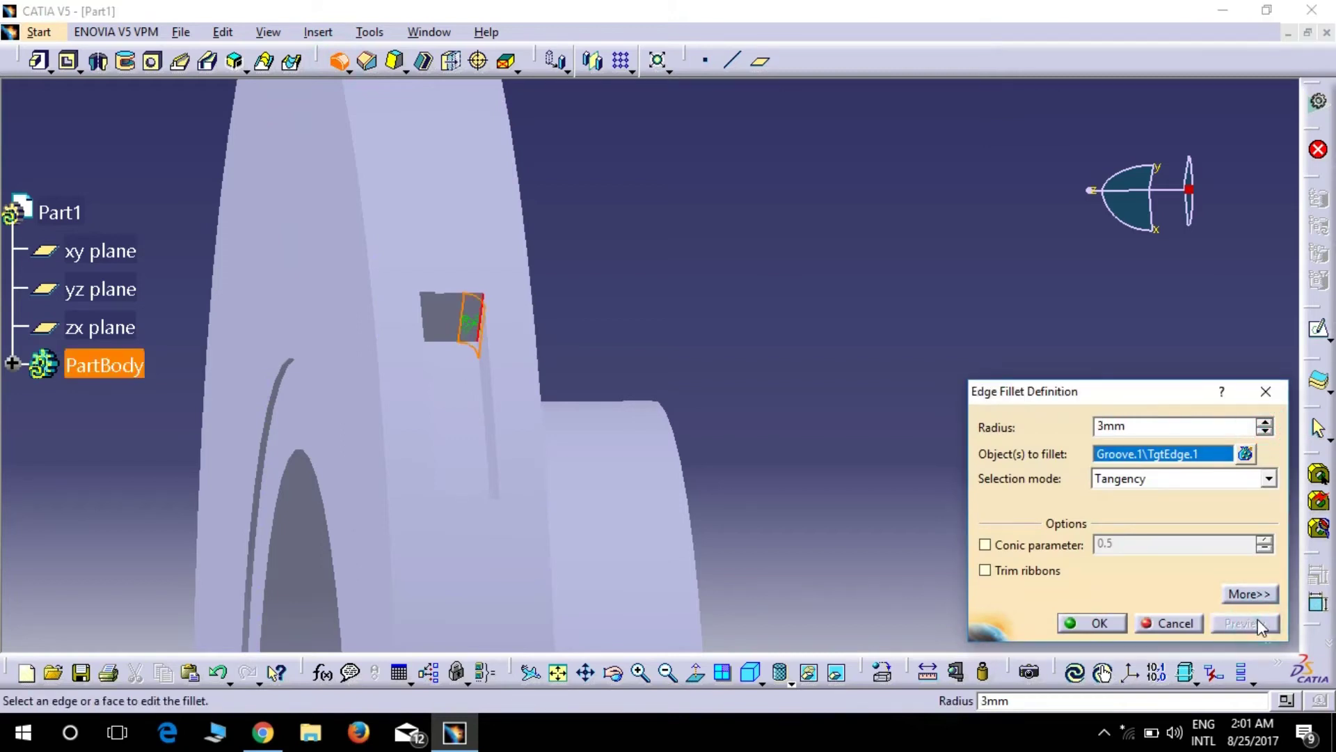
left_click(1264, 422)
left_click(1264, 431)
left_click(1252, 623)
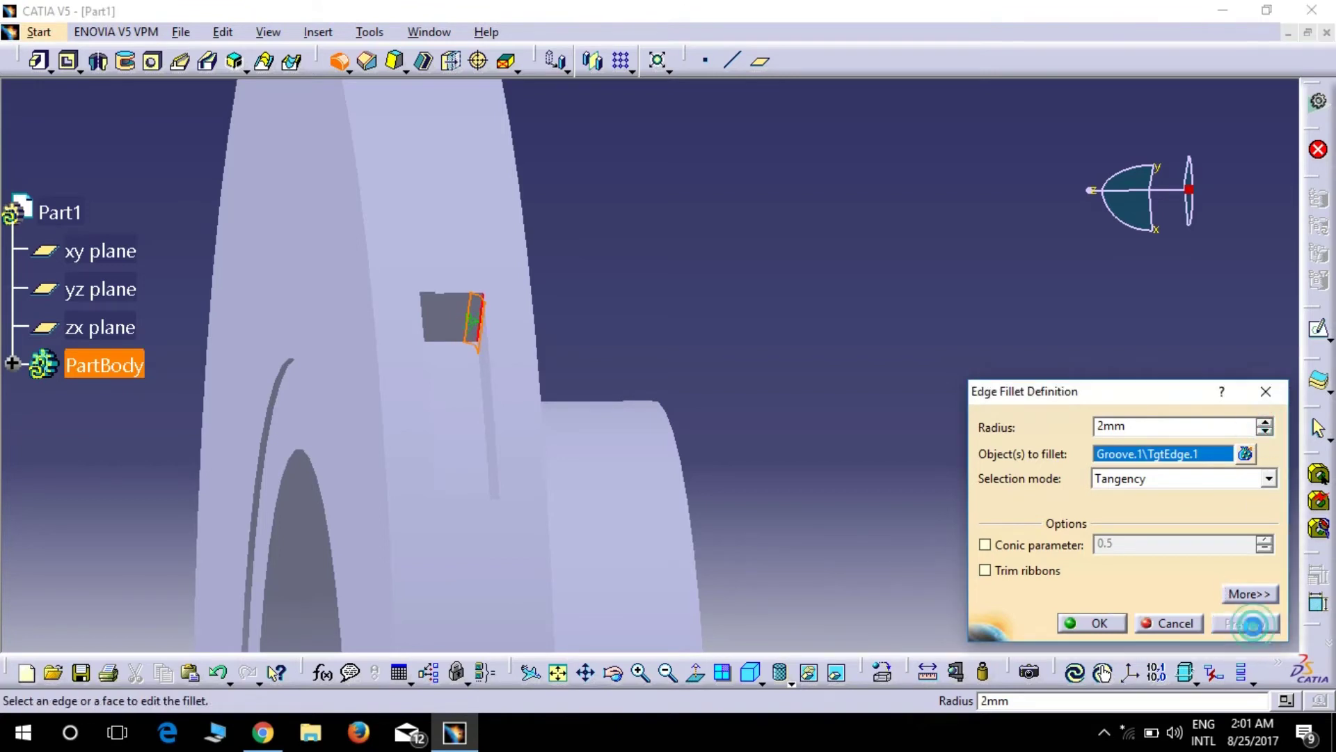
left_click(1094, 623)
left_click(704, 338)
Add a 2 mm fillet to a second slot edge.
mouse_move(763, 304)
middle_mouse_down()
mouse_move(462, 370)
mouse_move(388, 471)
middle_mouse_up()
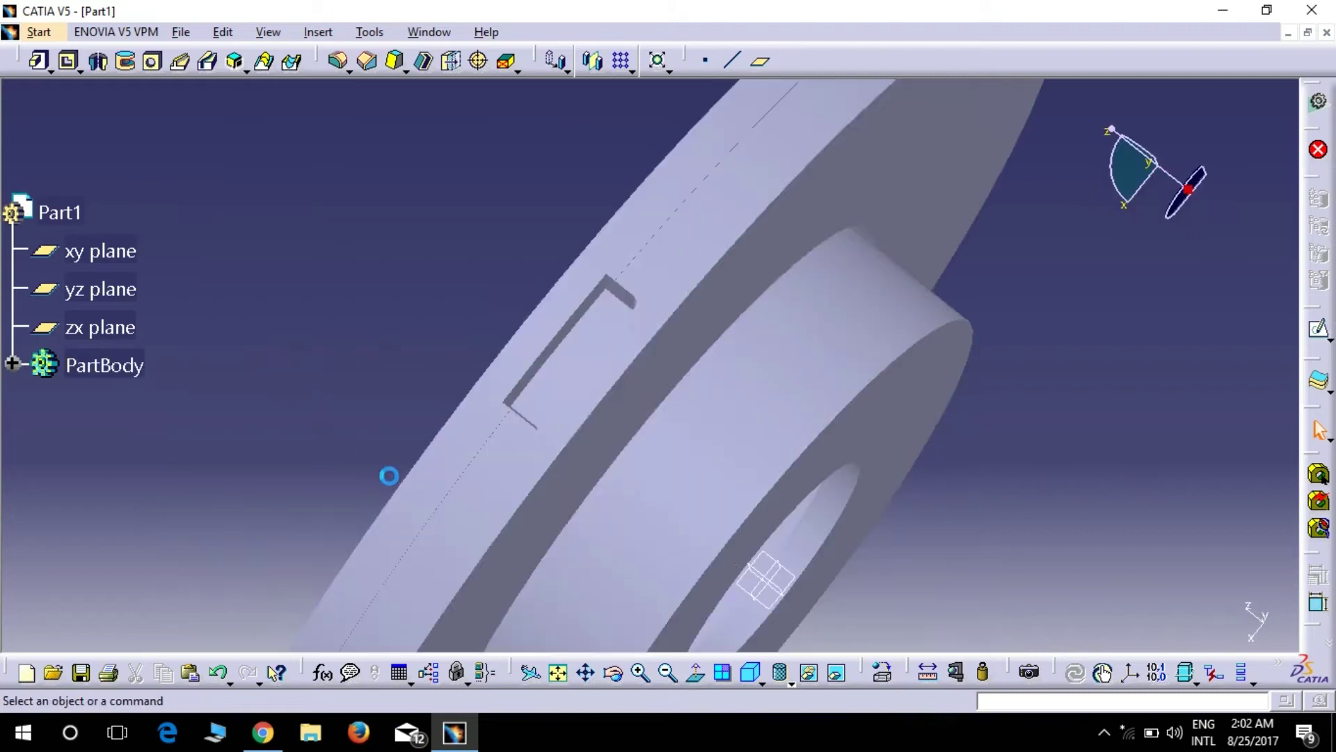
left_click(640, 672)
mouse_move(224, 313)
middle_mouse_down()
mouse_move(251, 199)
mouse_move(468, 215)
middle_mouse_up()
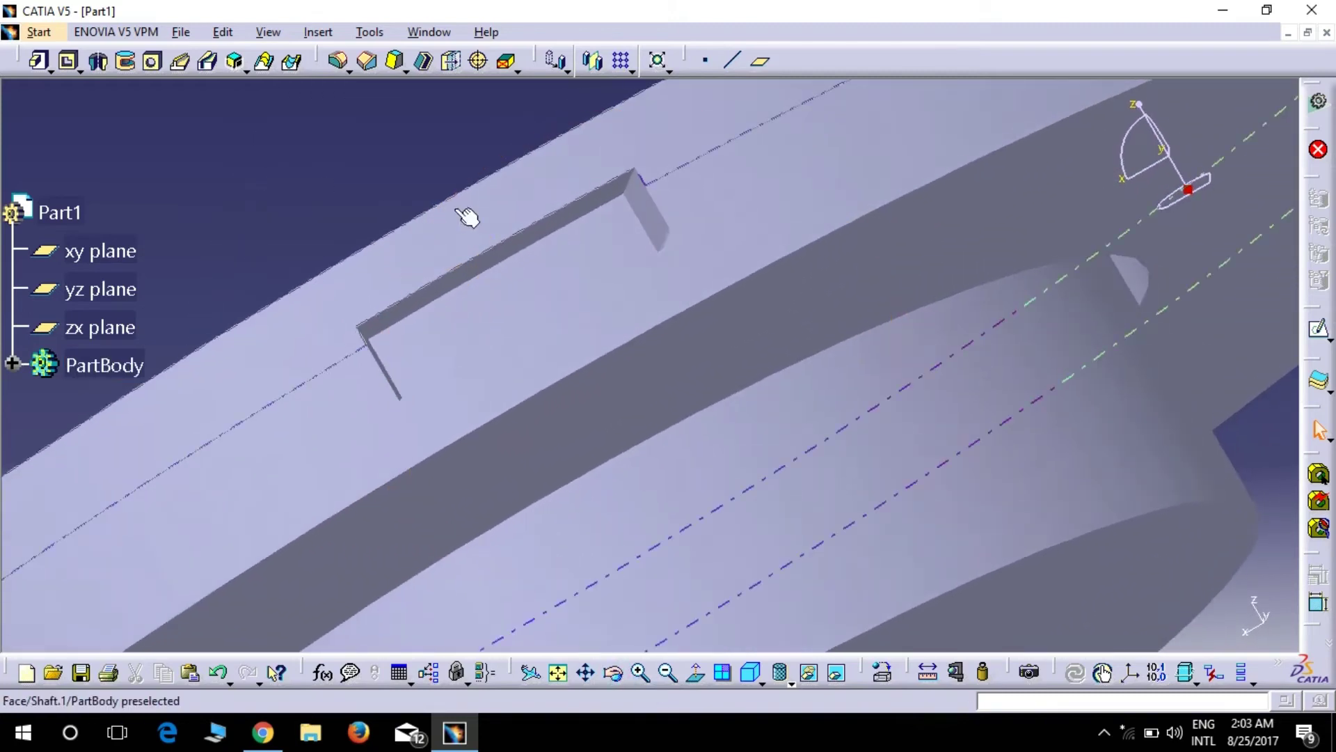
left_click(628, 187)
left_click(340, 60)
left_click(342, 62)
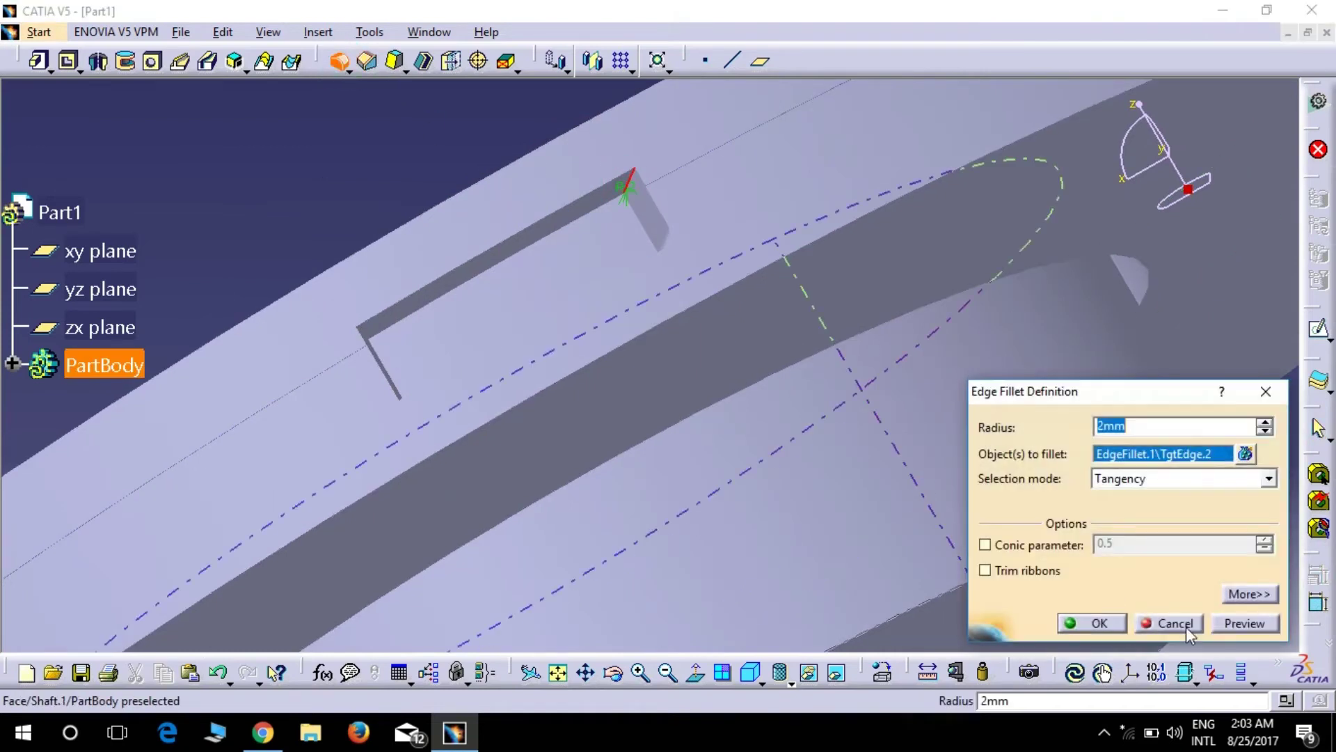
left_click(1065, 624)
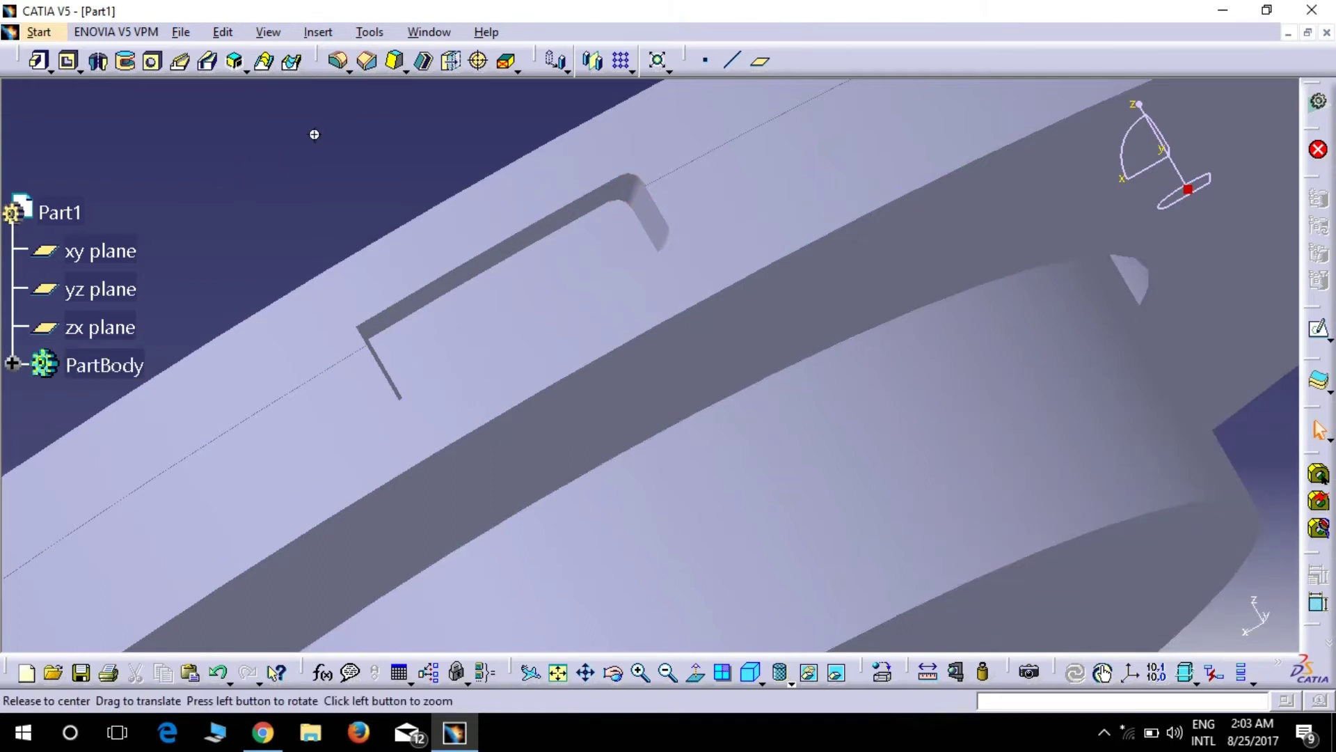
Attempt a fillet on the remaining slot edge, then clear the in-out cycle error.
middle_click_drag(243, 170, 254, 250)
left_click(370, 417)
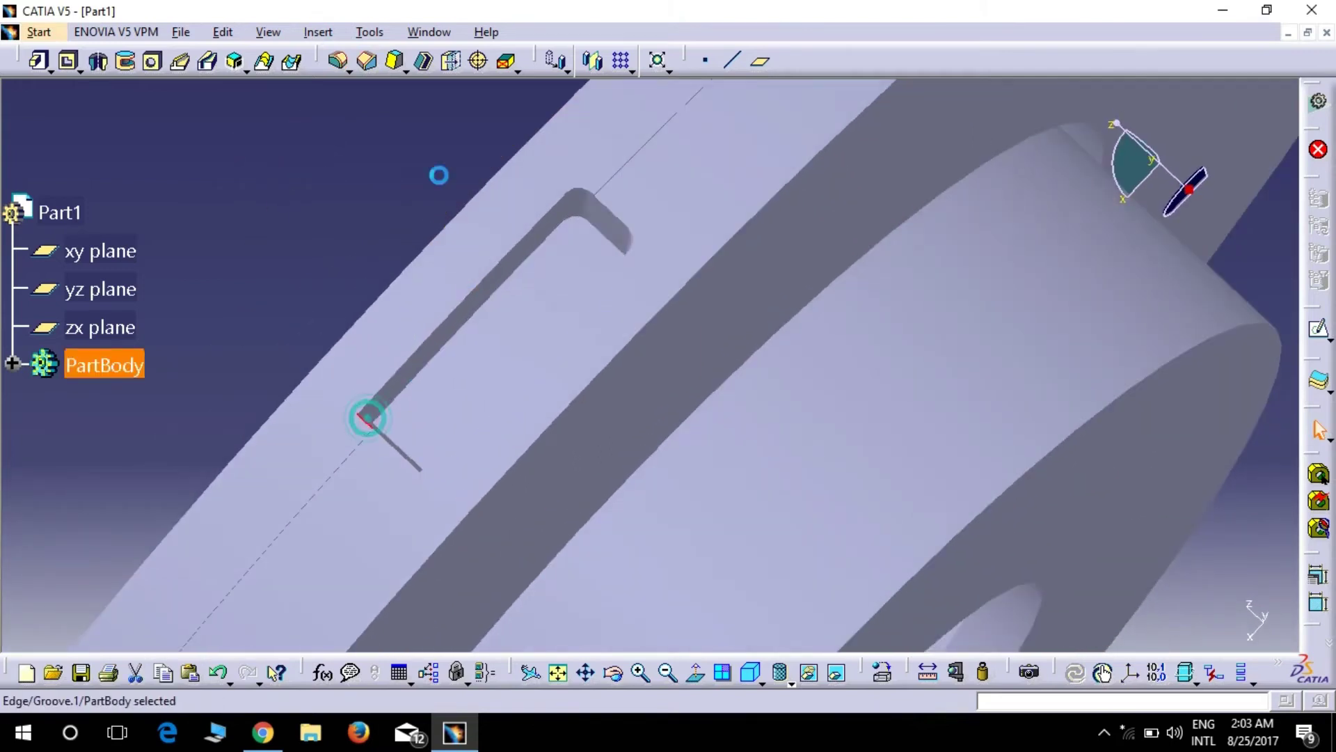
left_click(344, 68)
left_click(364, 81)
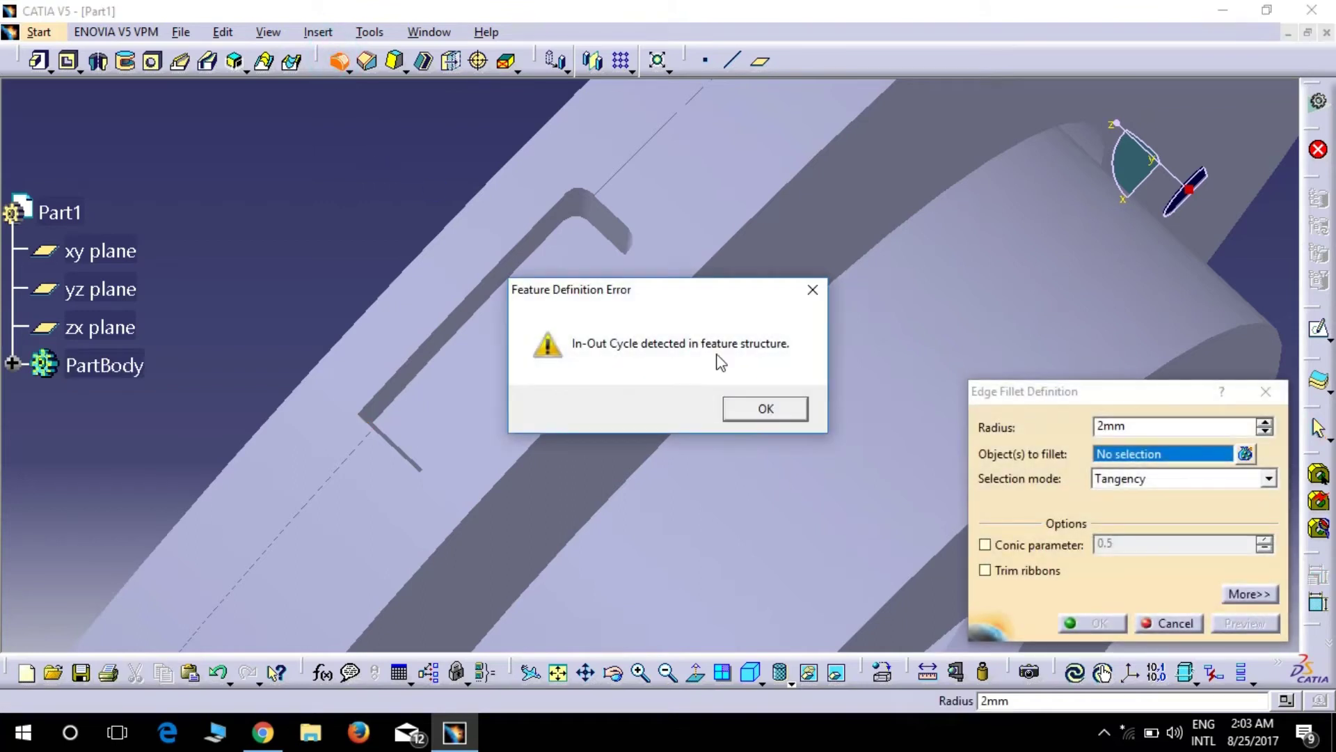
left_click(753, 409)
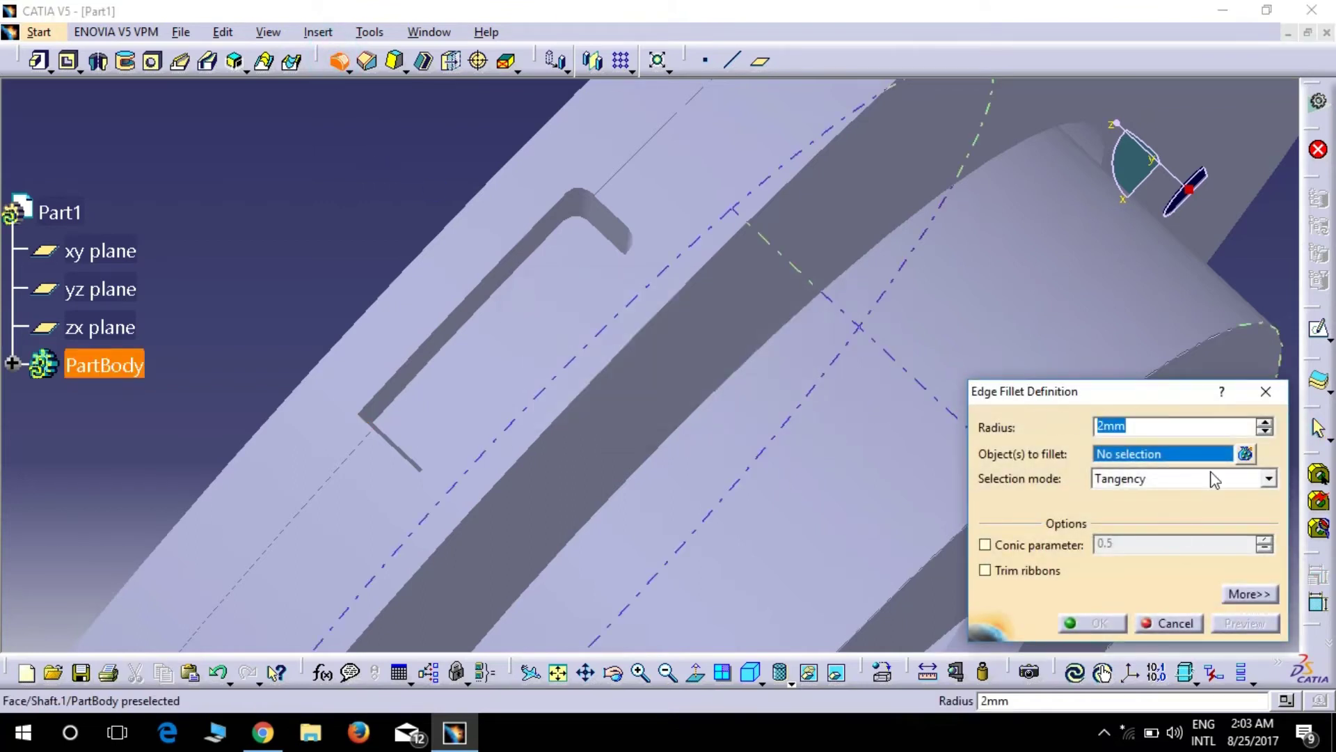
left_click(1264, 394)
mouse_move(346, 191)
middle_mouse_down()
mouse_move(364, 534)
mouse_move(758, 543)
mouse_move(784, 471)
mouse_move(814, 545)
mouse_move(856, 412)
middle_mouse_up()
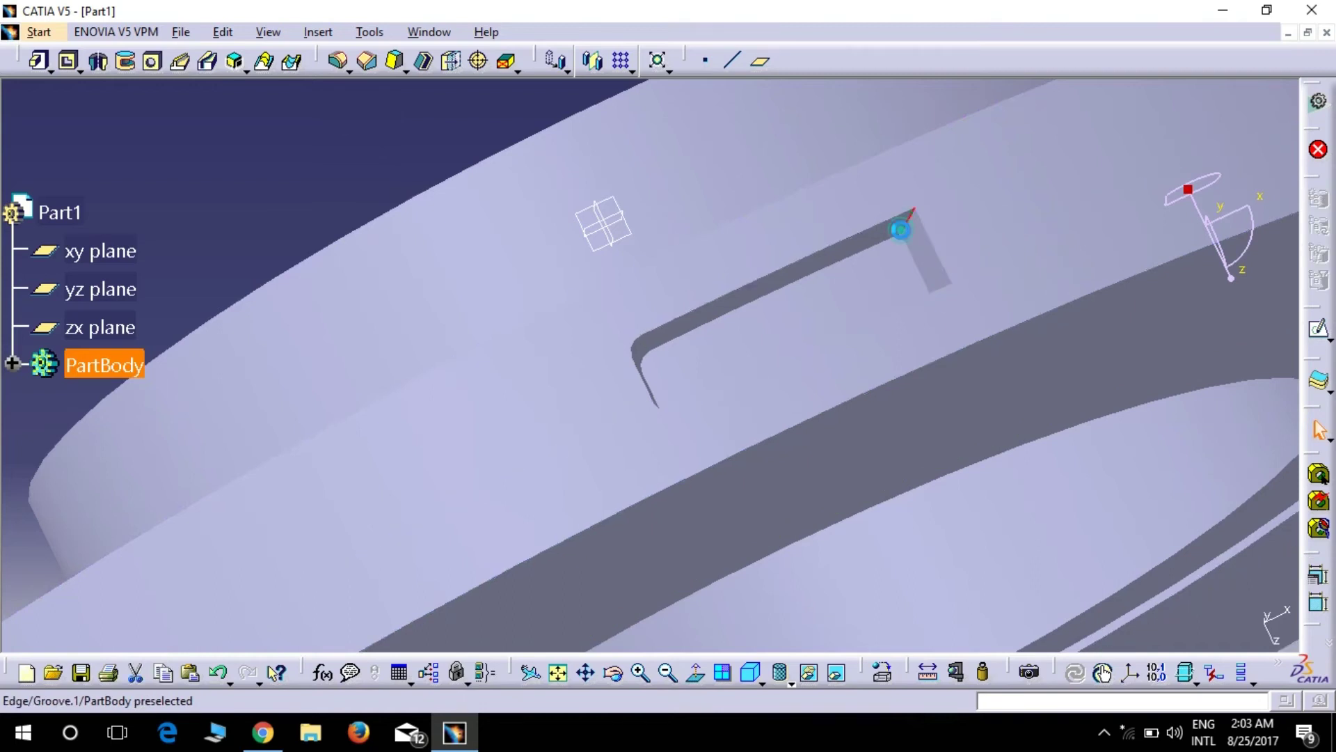
Apply 2 mm fillets to the last two slot edges, including the top edge.
left_click(339, 61)
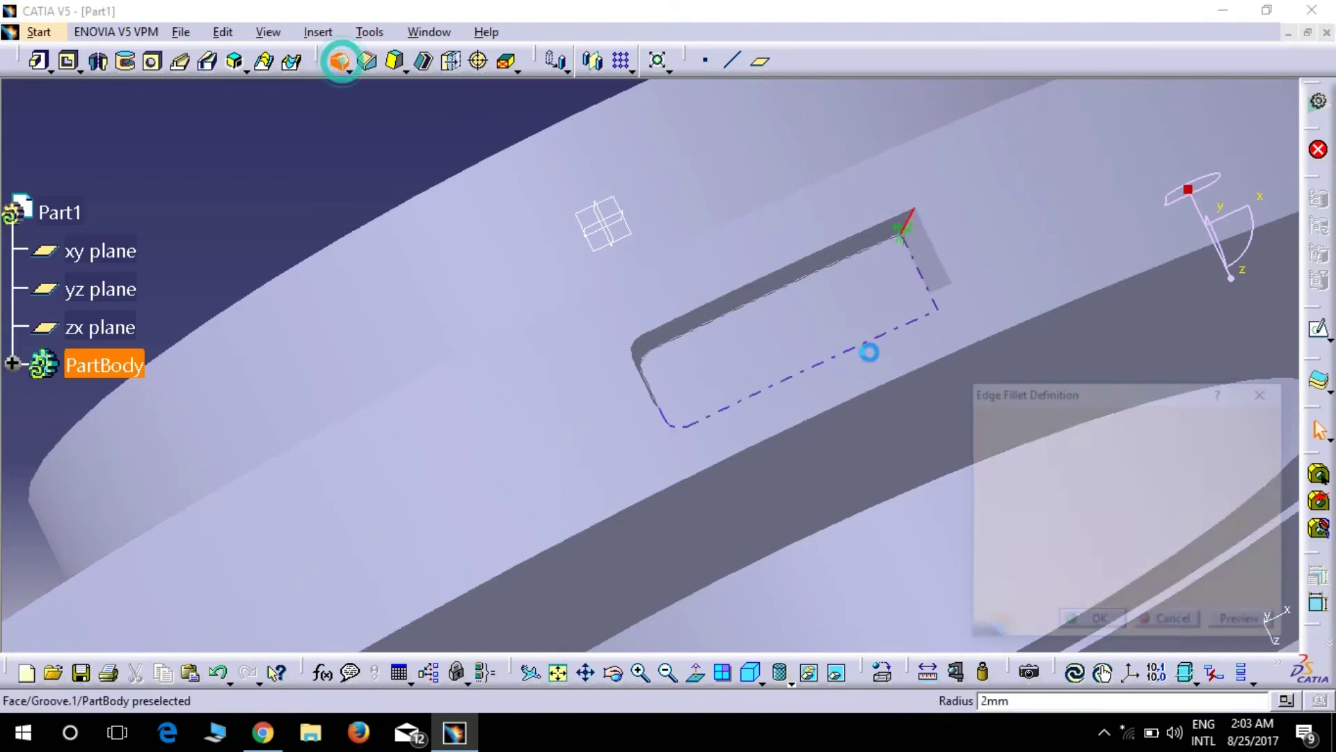
left_click(1238, 624)
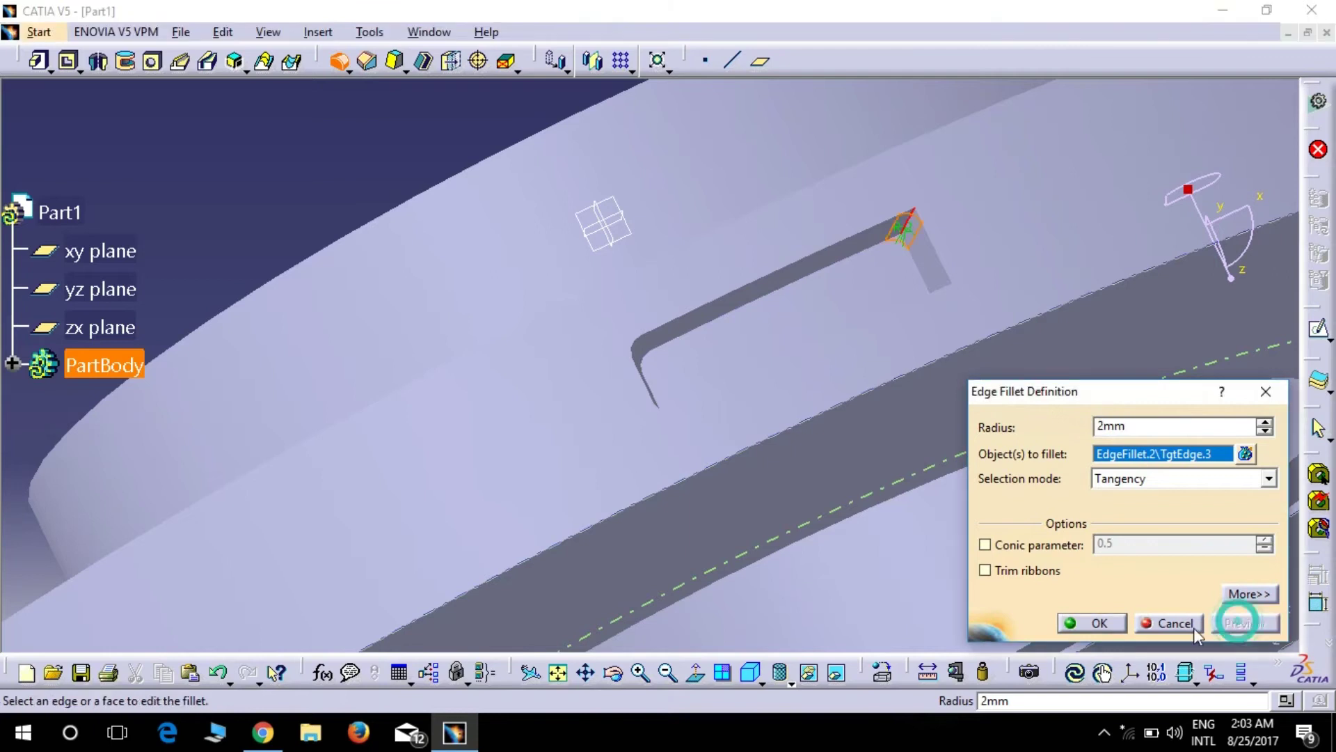
left_click(1119, 623)
mouse_move(369, 127)
middle_mouse_down()
mouse_move(422, 242)
mouse_move(557, 286)
middle_mouse_up()
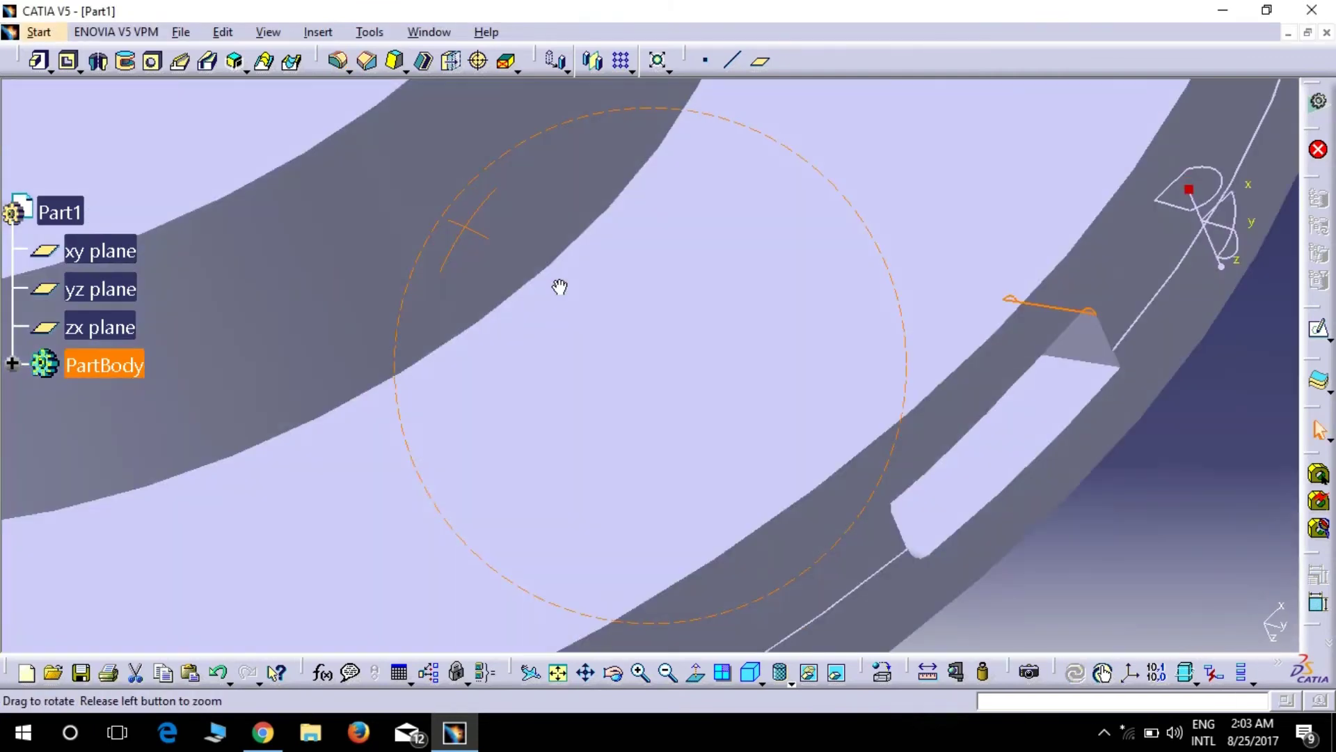
left_click(1101, 364)
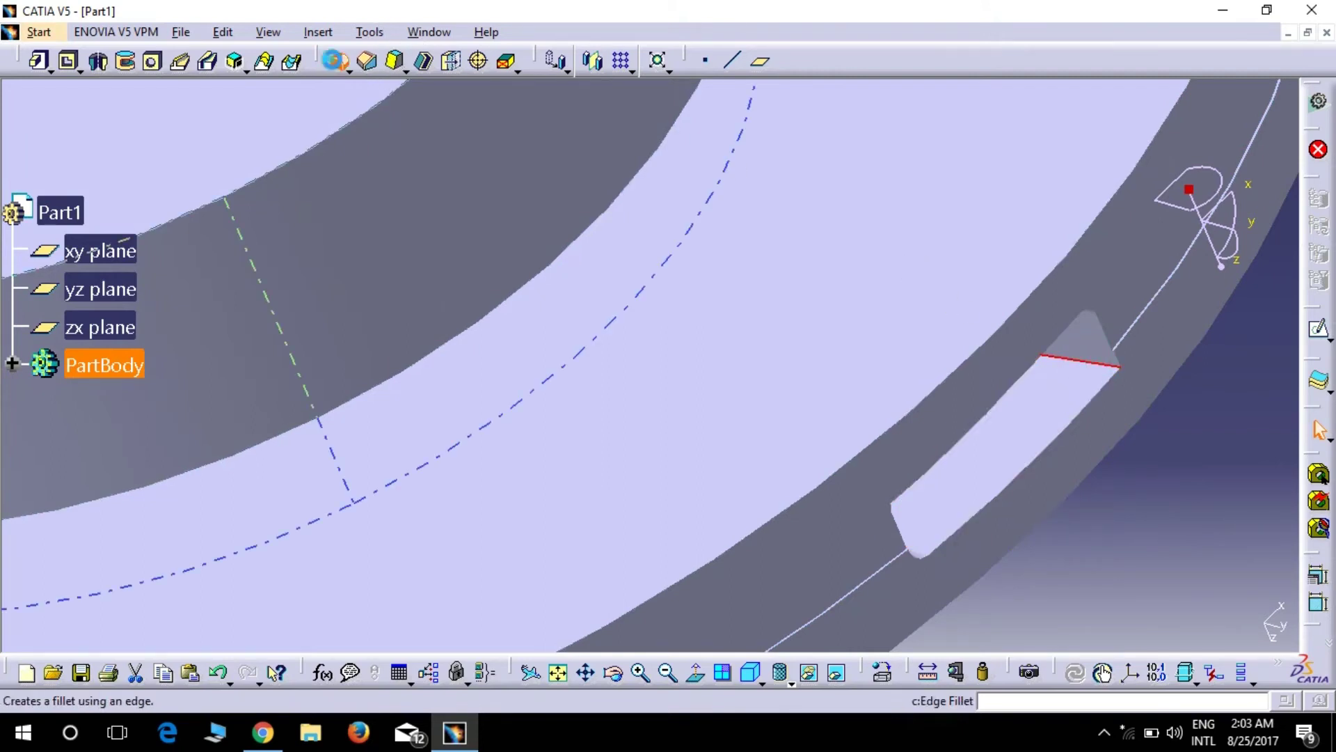
left_click(334, 60)
left_click(1099, 623)
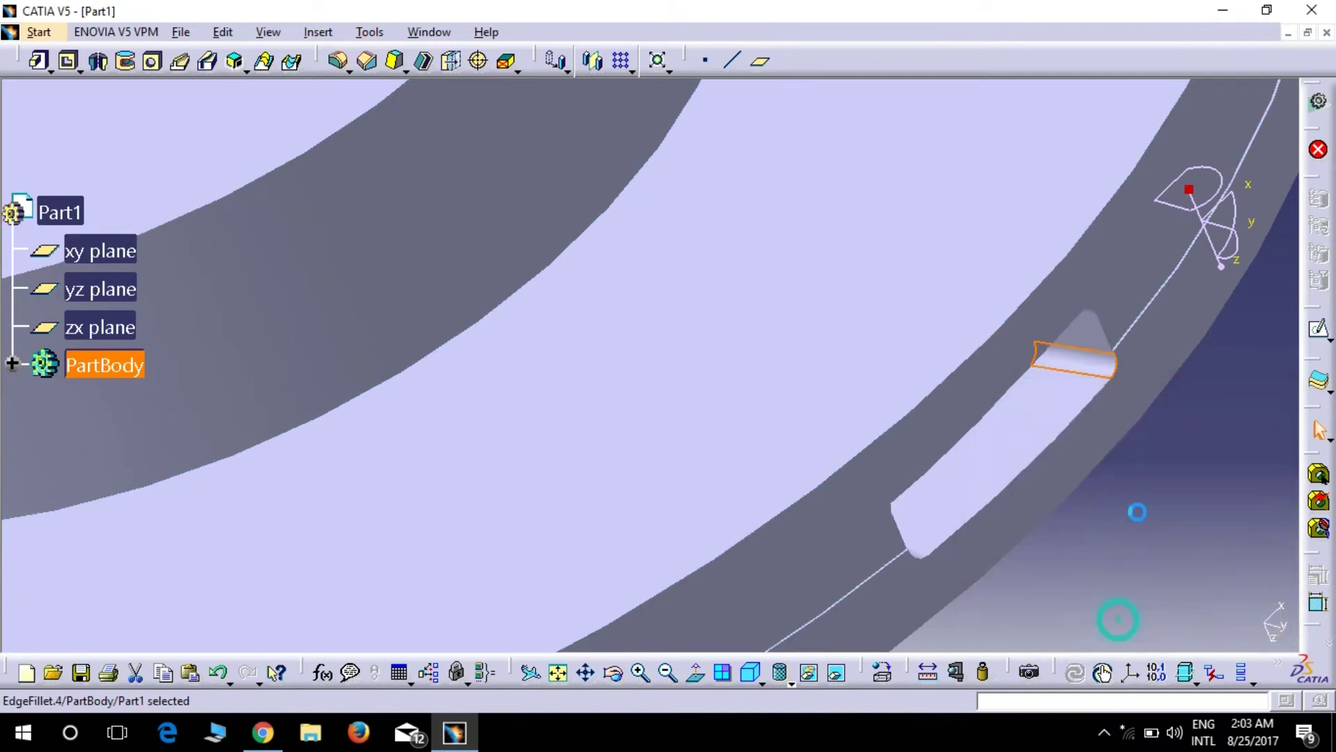
Circular-pattern Groove.1 with 20 instances at 18° spacing about the Z axis.
left_click(558, 672)
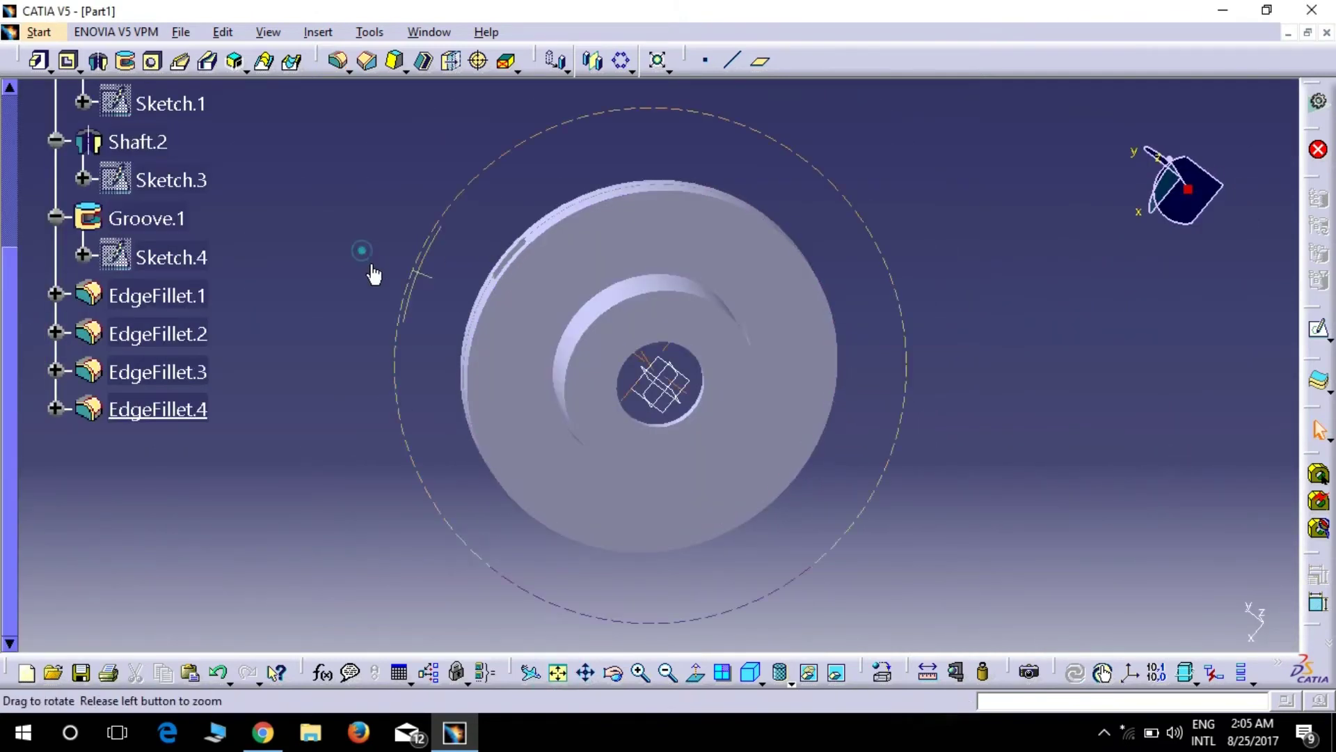
middle_click_drag(373, 274, 494, 355)
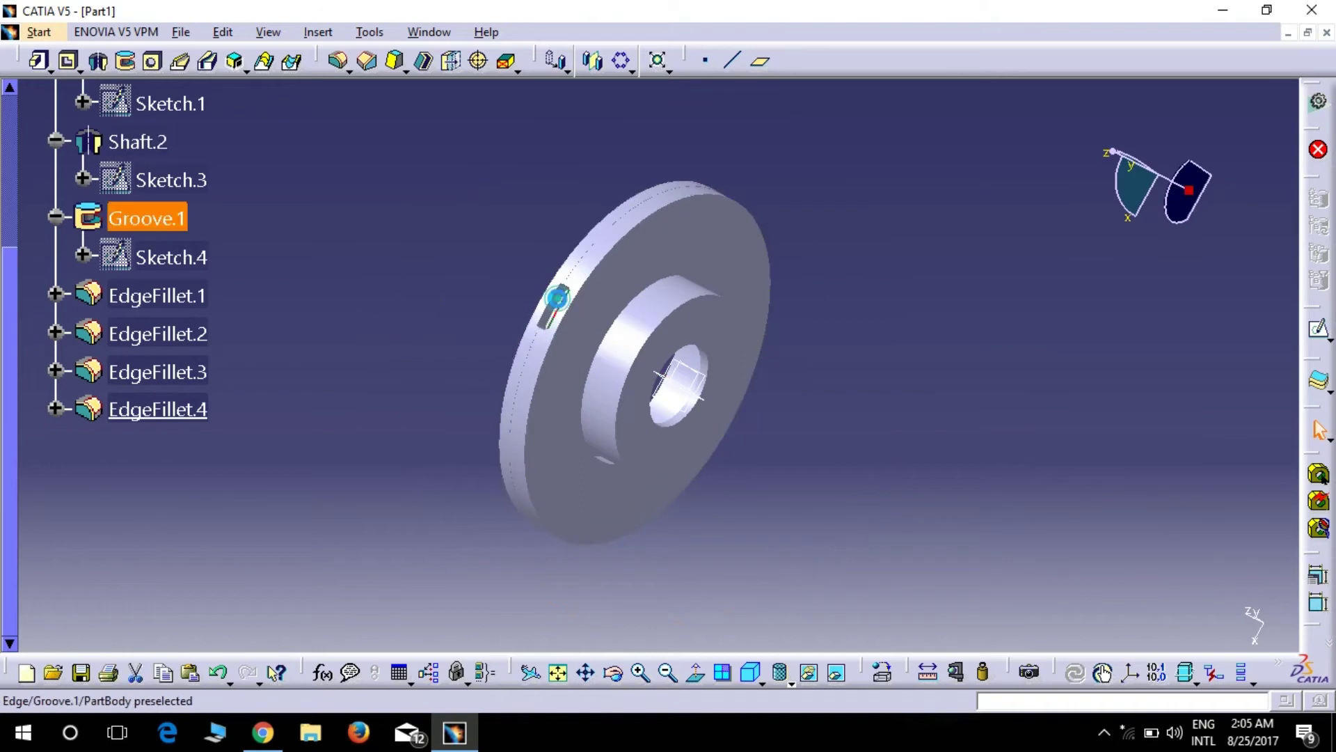
left_click(169, 226)
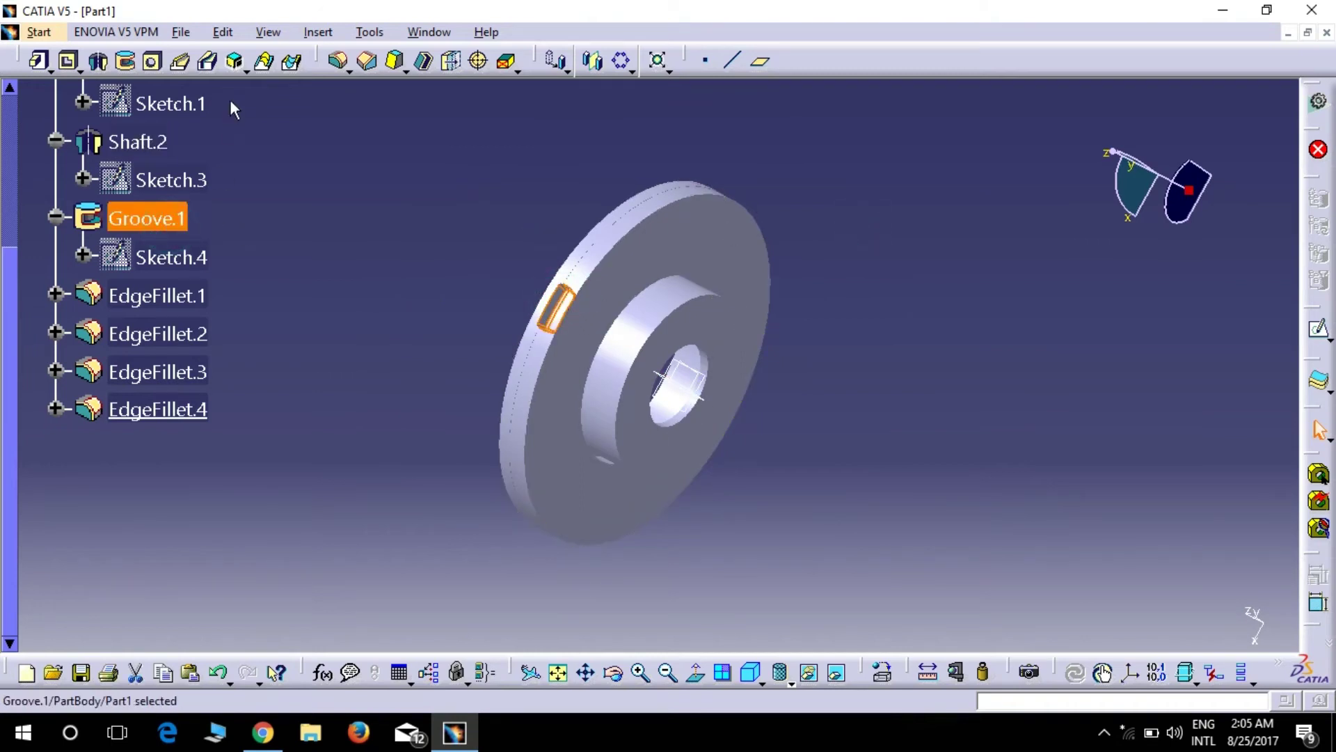
left_click(623, 63)
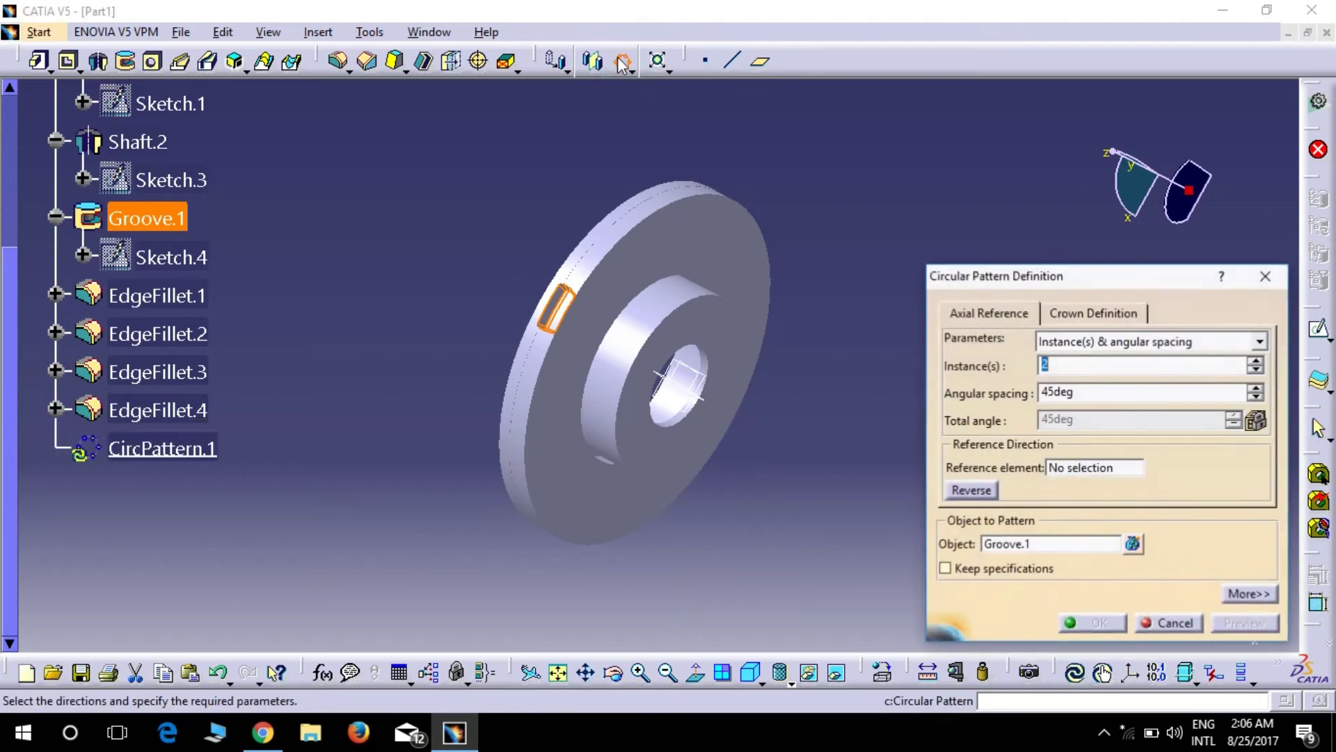
left_click(1105, 393)
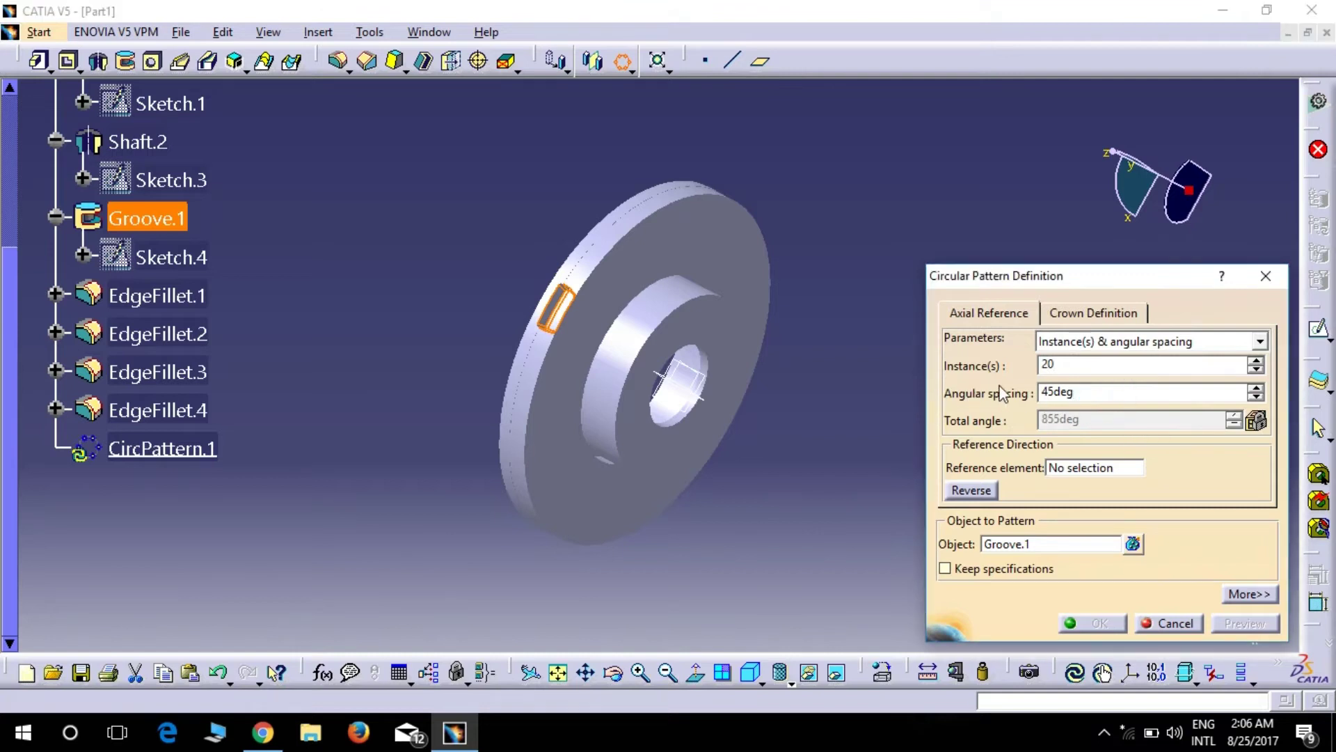
left_click_drag(1053, 398, 1030, 404)
type("18")
left_click(1092, 468)
right_click(1095, 467)
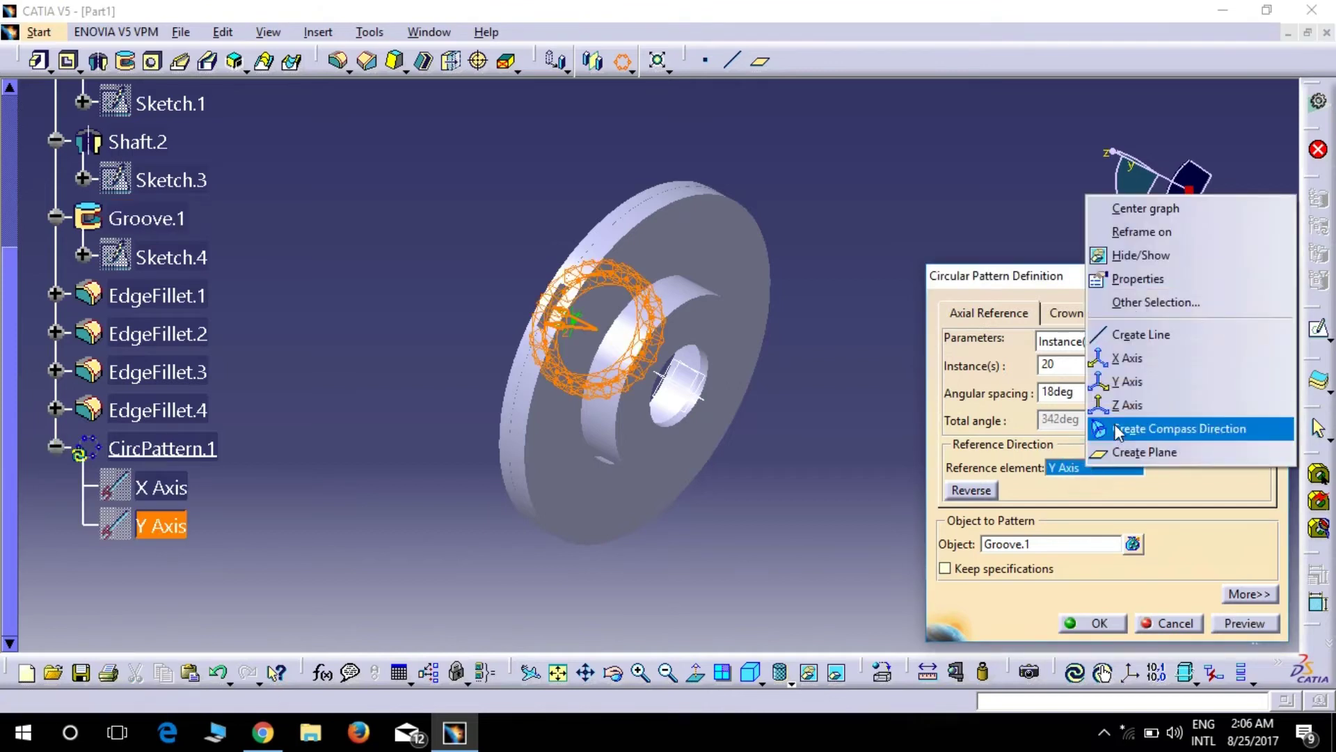
left_click(1131, 406)
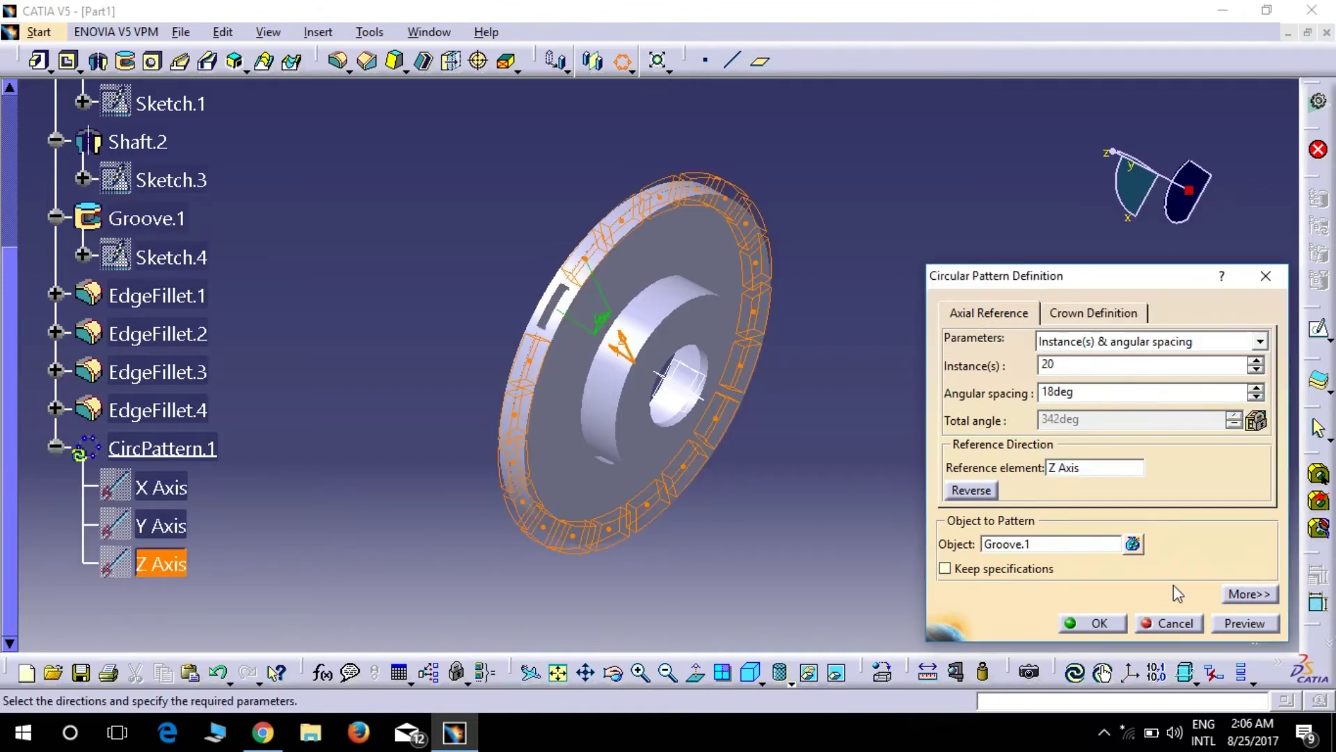
left_click(1242, 626)
left_click(1100, 622)
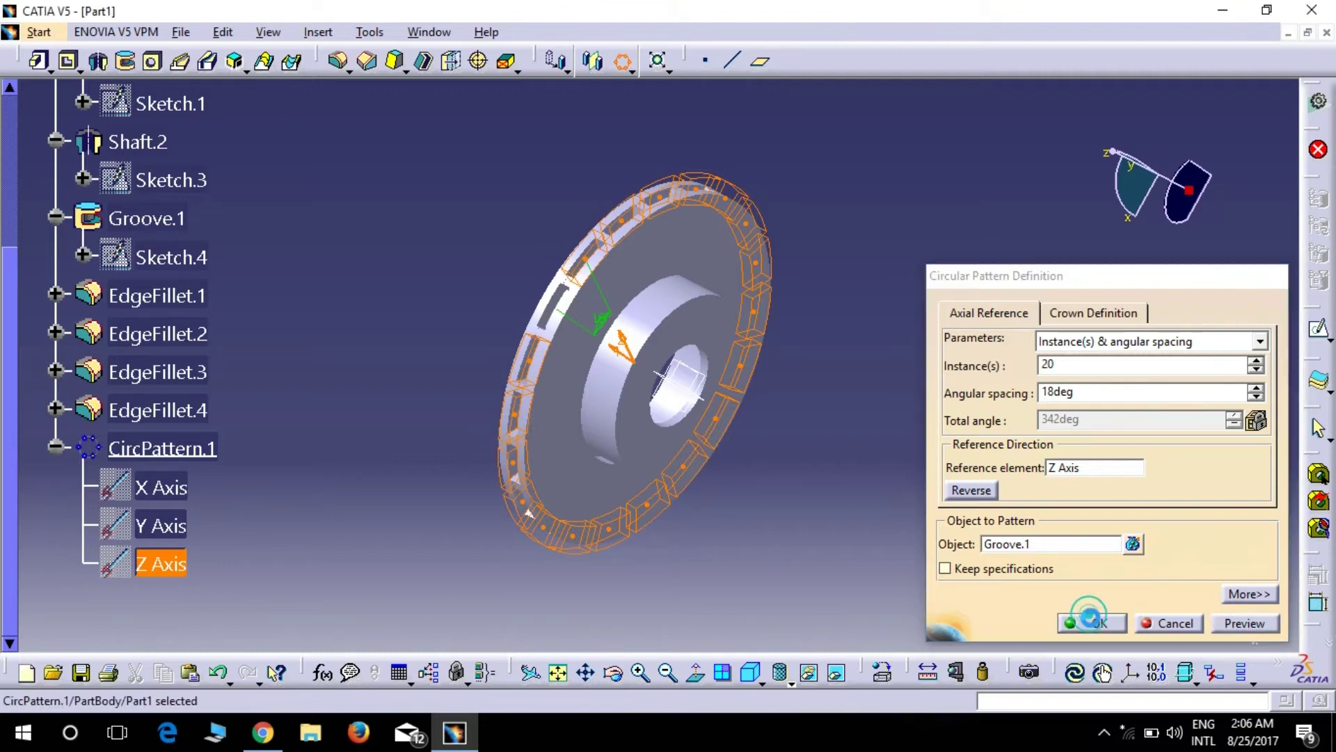
mouse_move(405, 343)
middle_mouse_down()
mouse_move(412, 359)
mouse_move(636, 442)
mouse_move(587, 507)
middle_mouse_up()
scroll(117, 132, "up", 5)
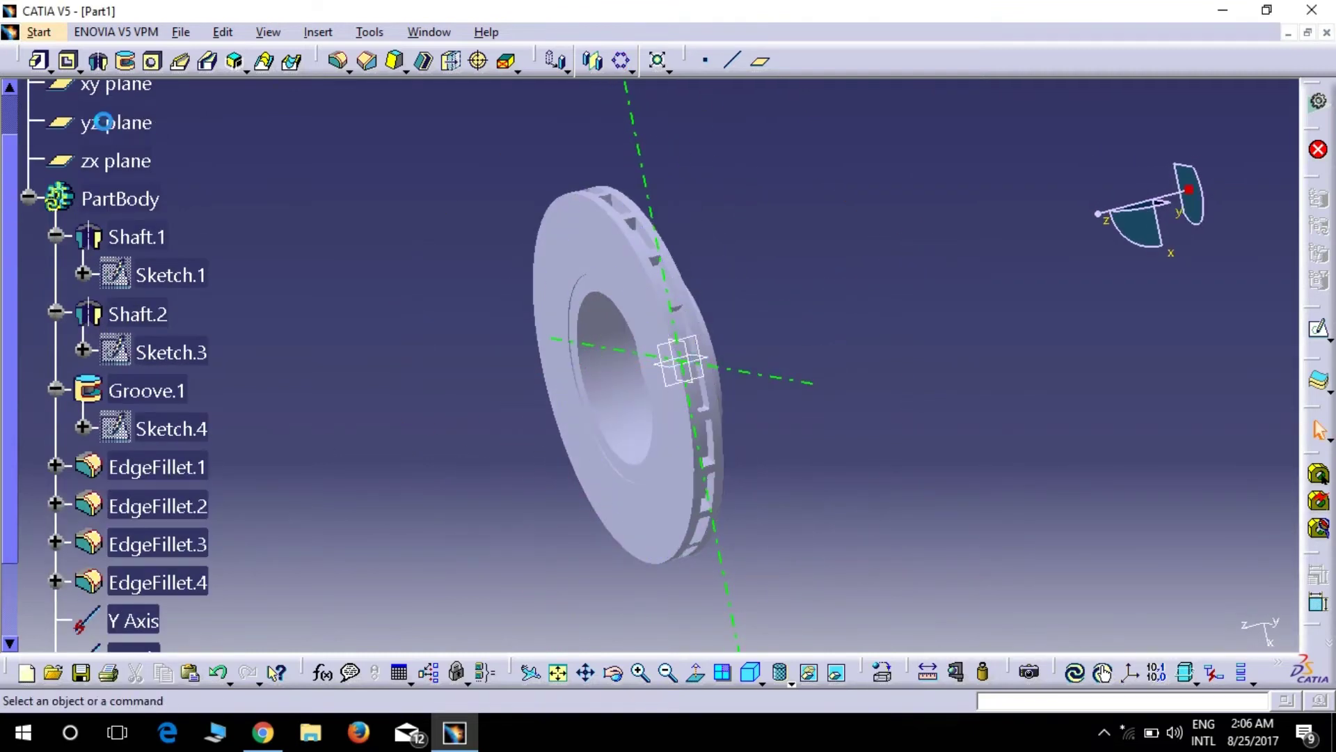
left_click(116, 126)
Start a sketch on the yz plane and draw a 5 mm radius circle beside the rim.
left_click(1319, 330)
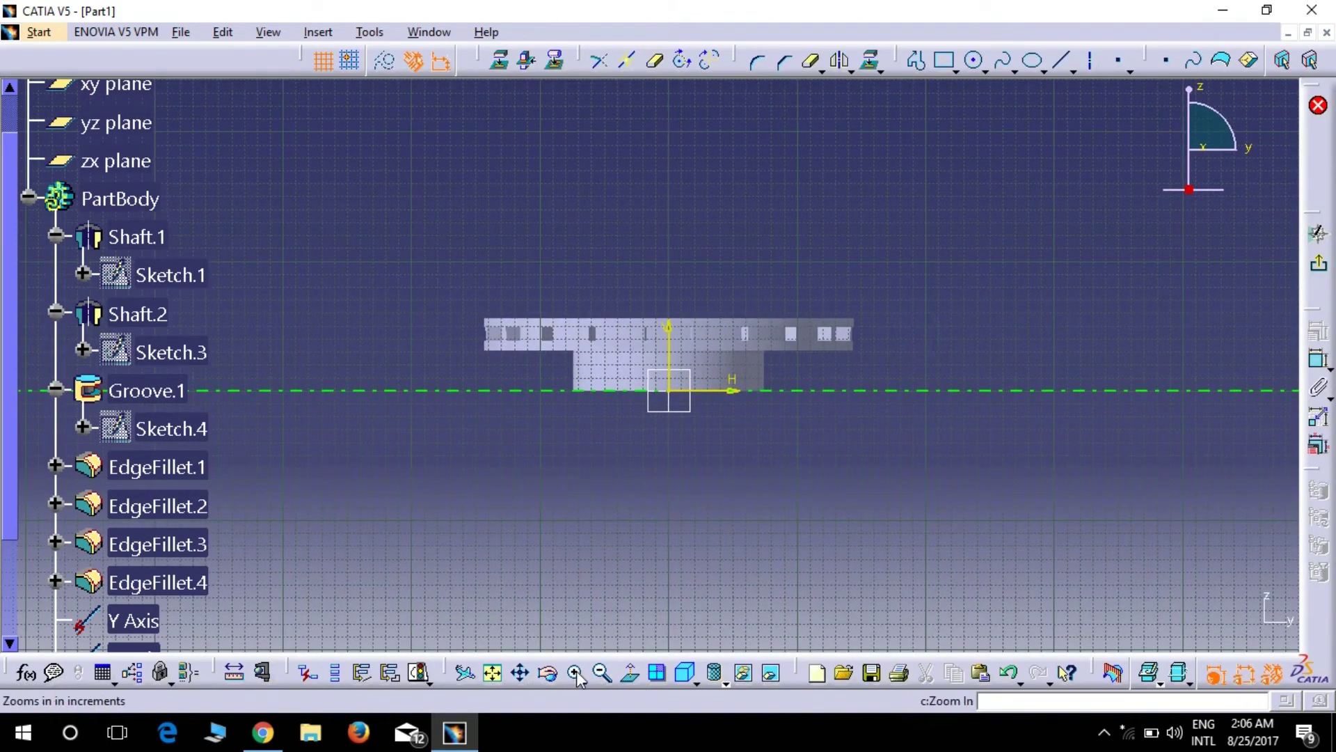
left_click(577, 672)
left_click(576, 673)
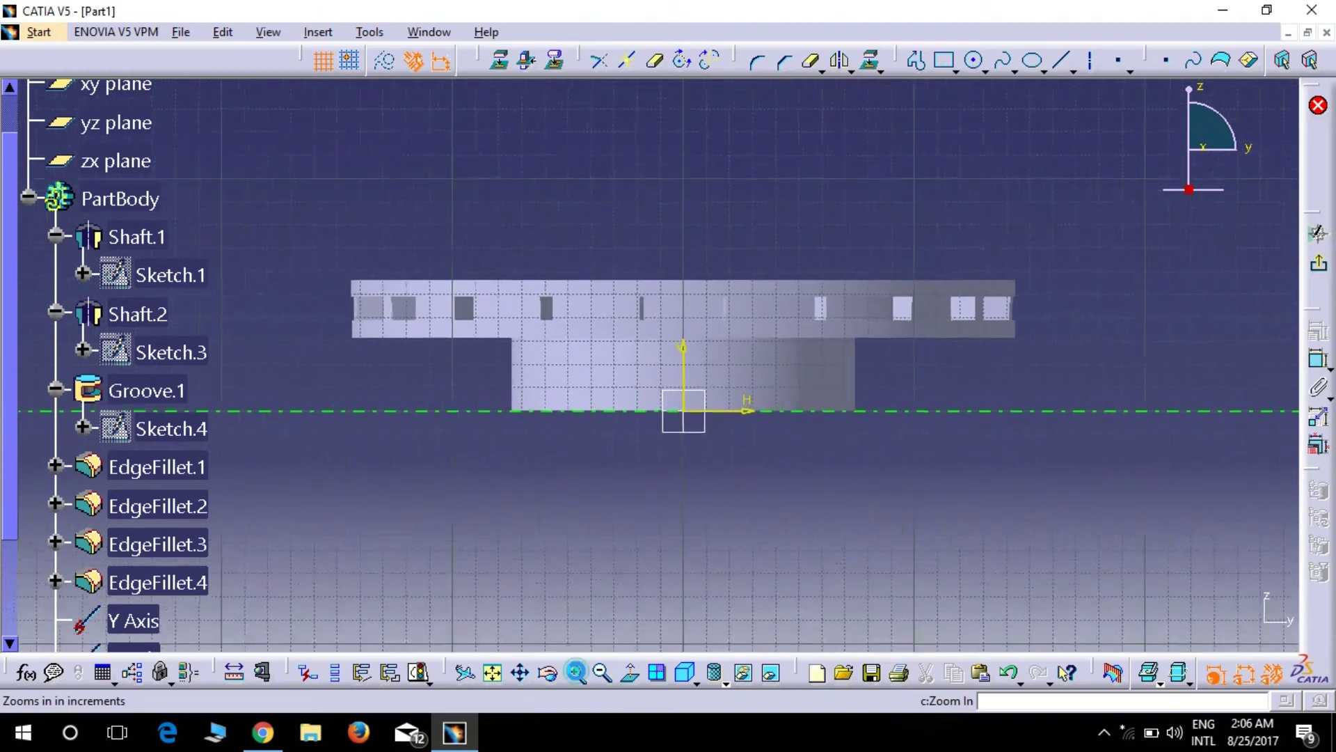
left_click(576, 672)
left_click(576, 672)
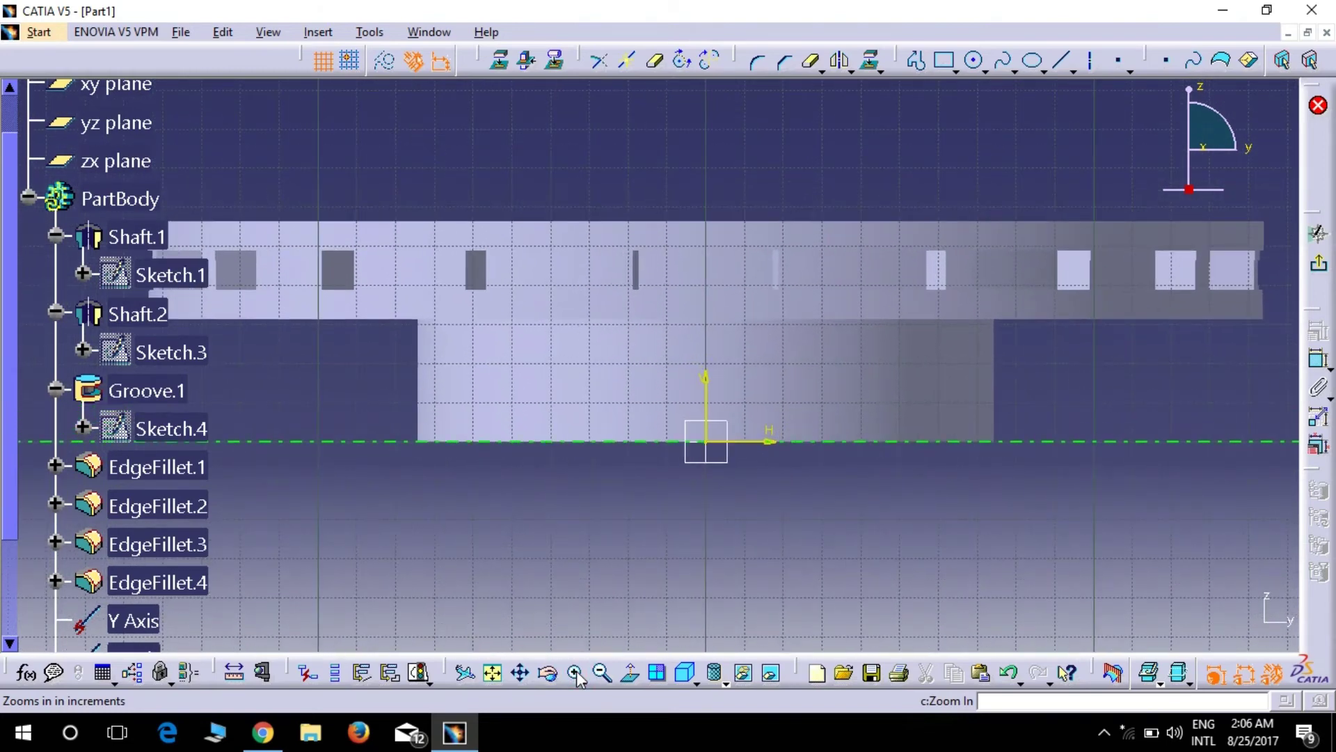
middle_click_drag(966, 197, 609, 244)
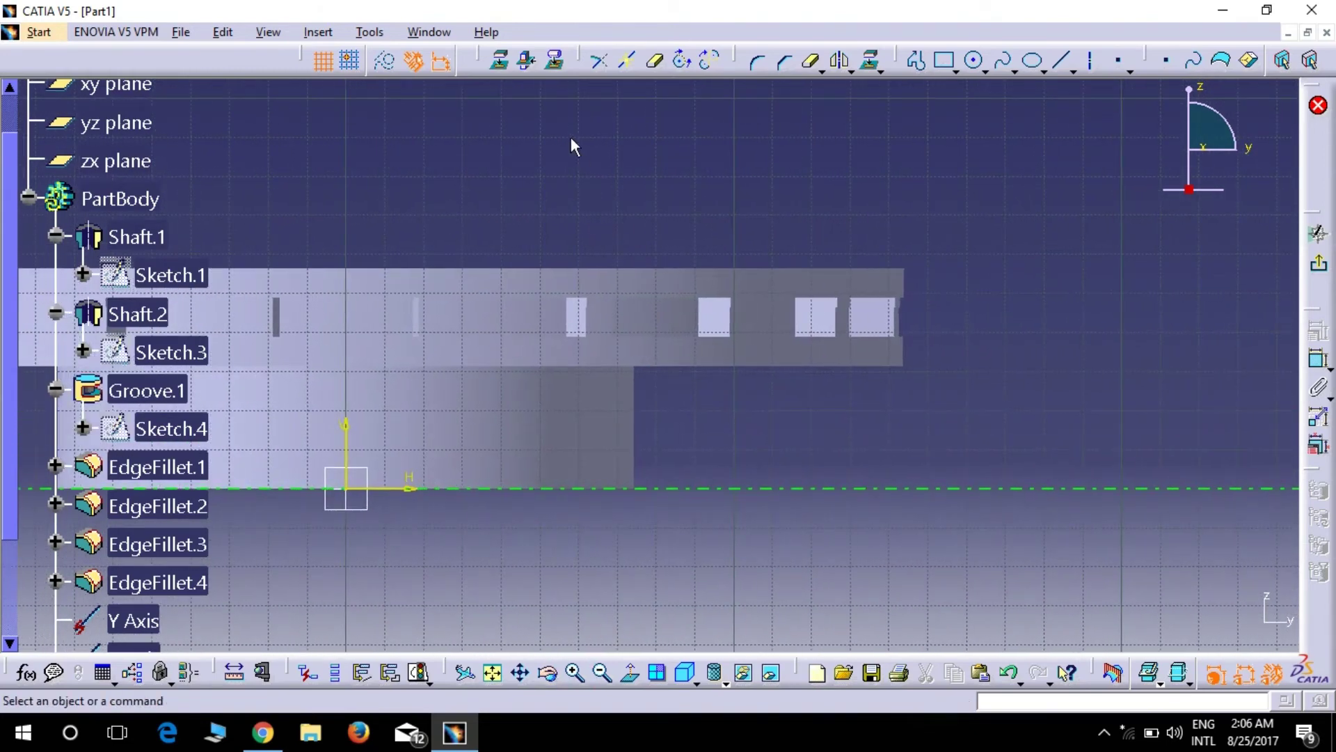
left_click(973, 60)
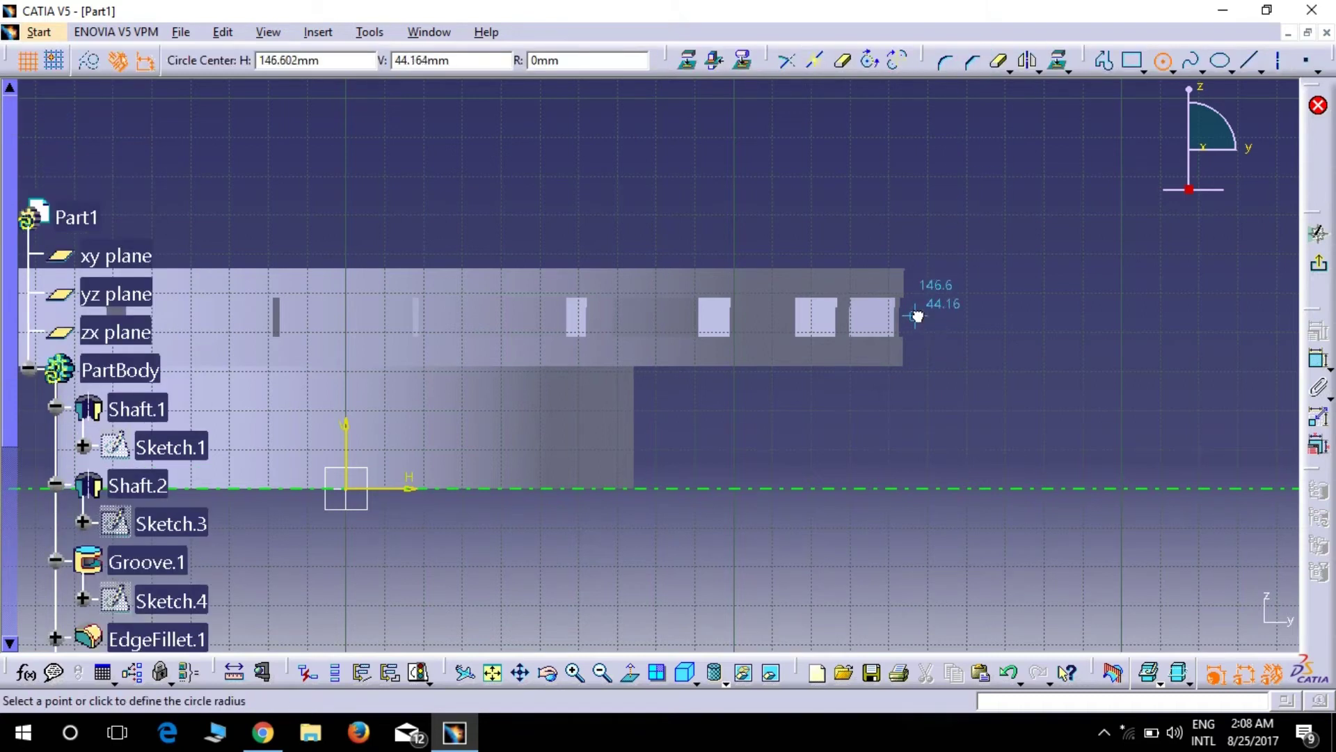
left_click(915, 317)
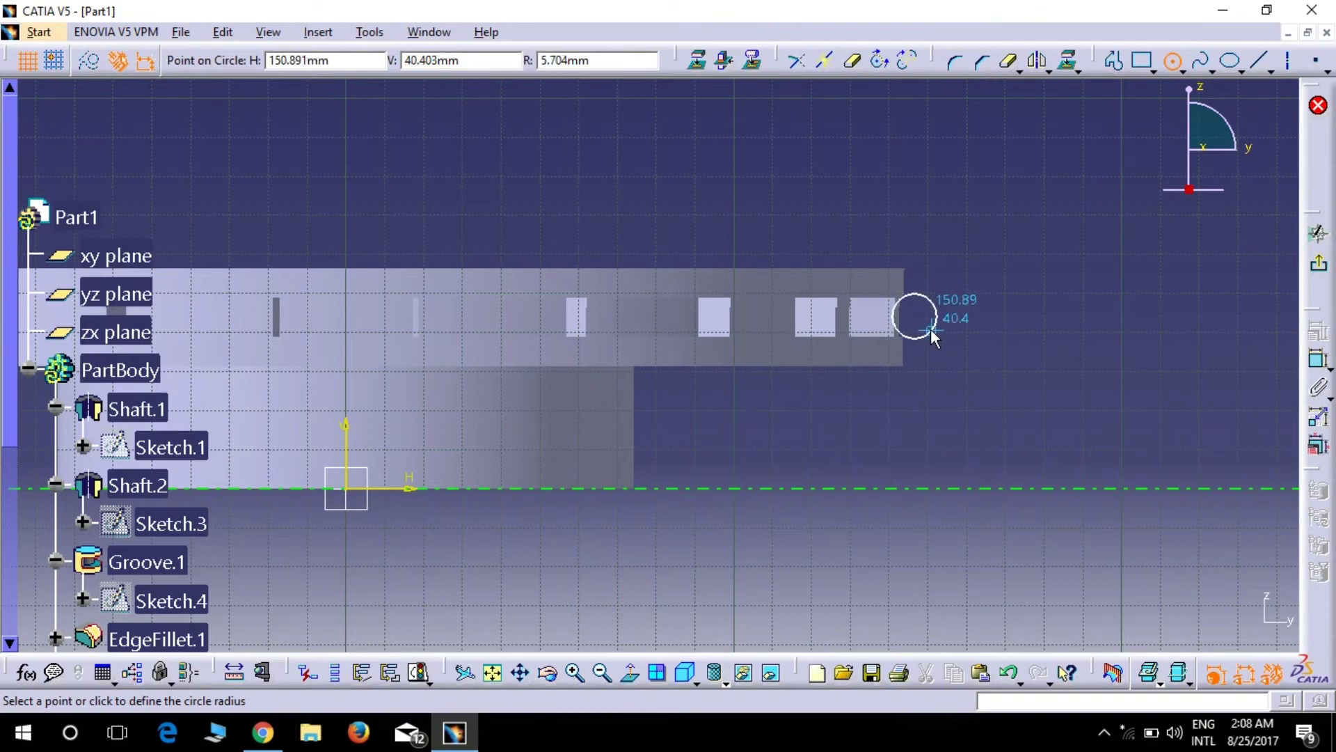
left_click(611, 61)
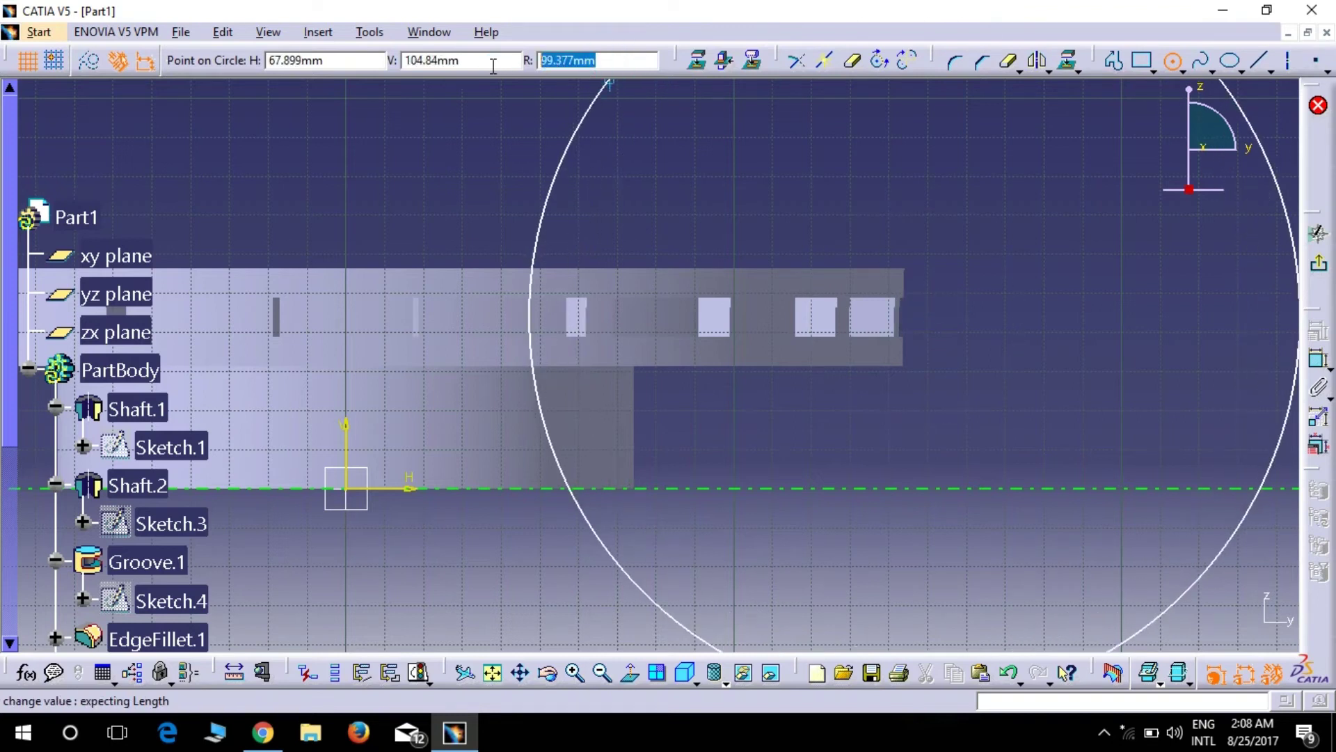
key("Return")
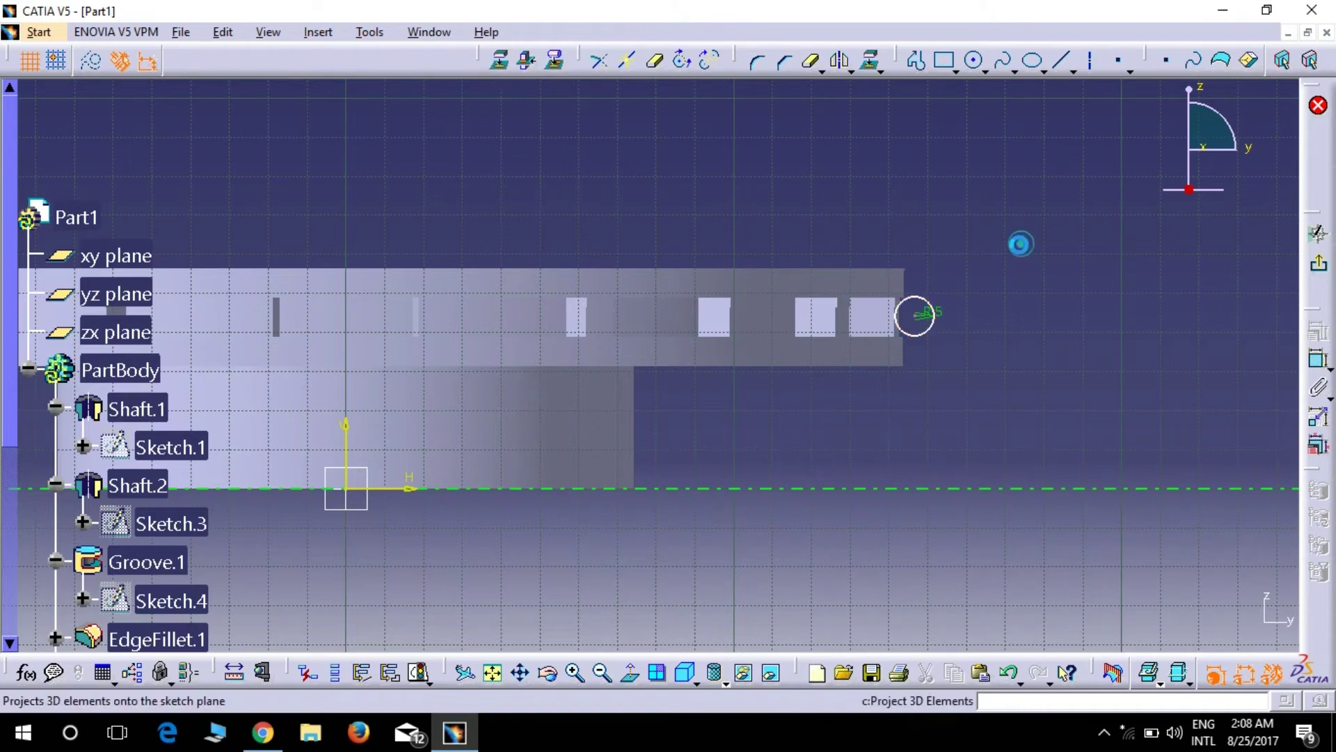
Dimension the circle centre 146 mm from the vertical axis and exit the sketch.
left_click(920, 334)
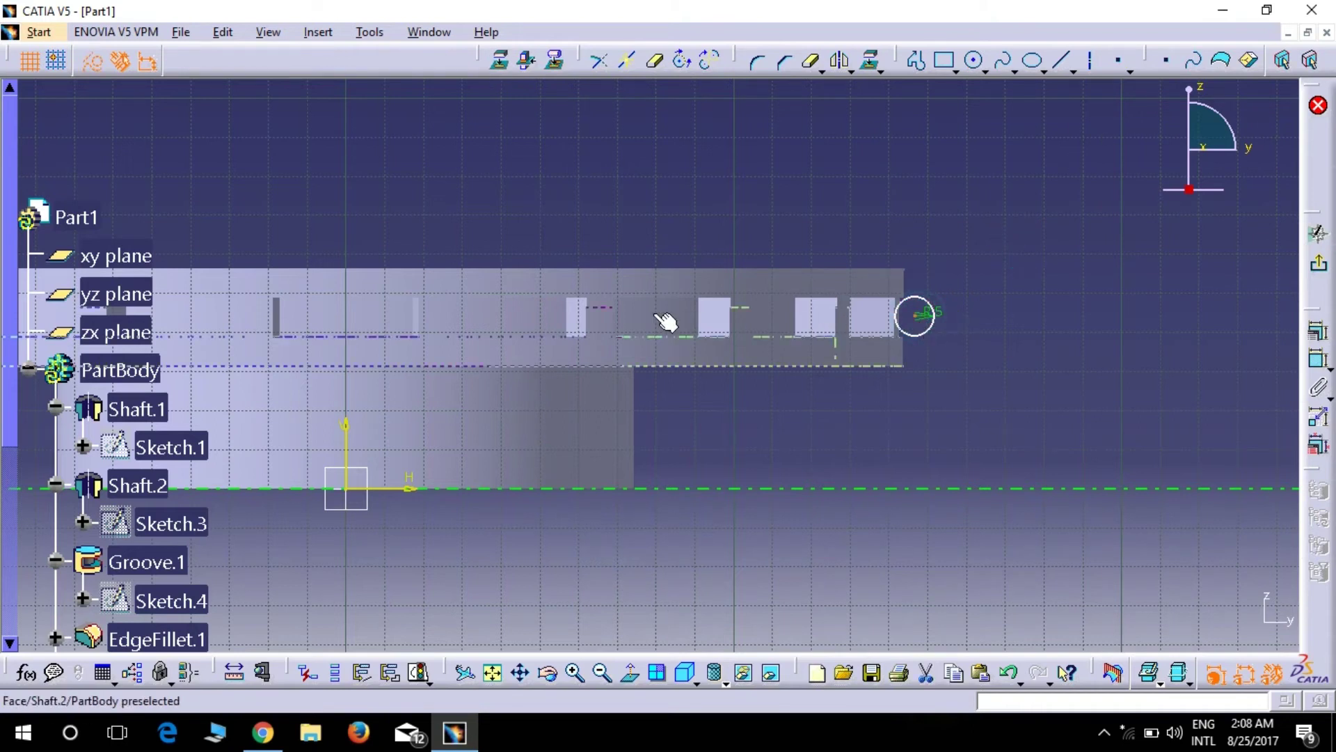
left_click(345, 445, "ctrl")
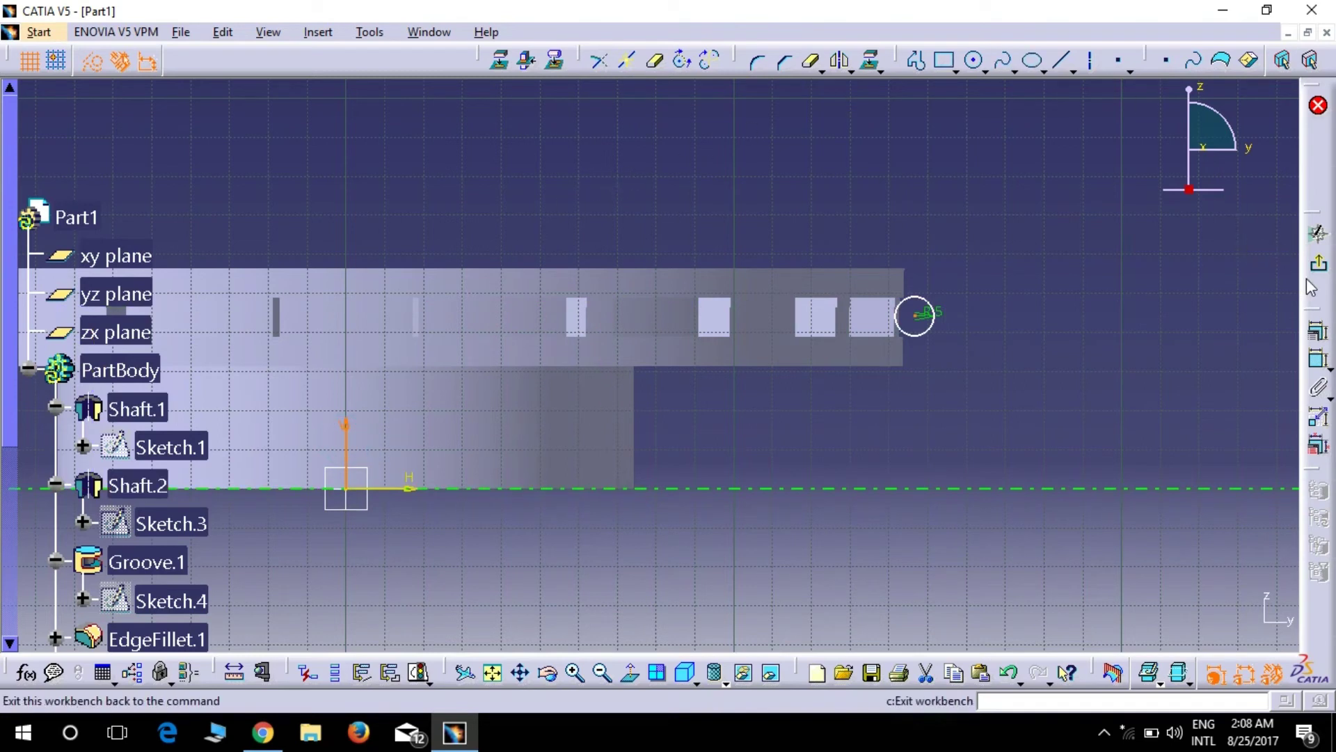
left_click(1320, 357)
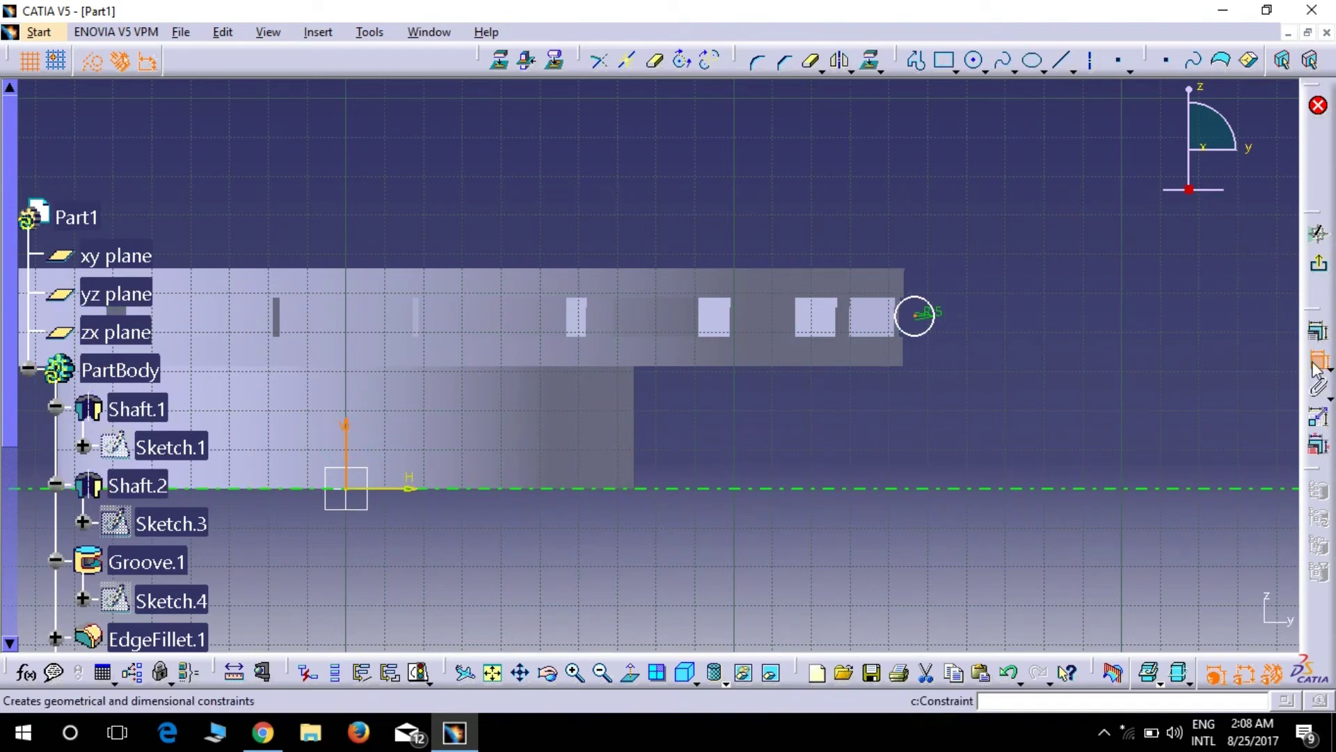
left_click(716, 157)
double_click(712, 154)
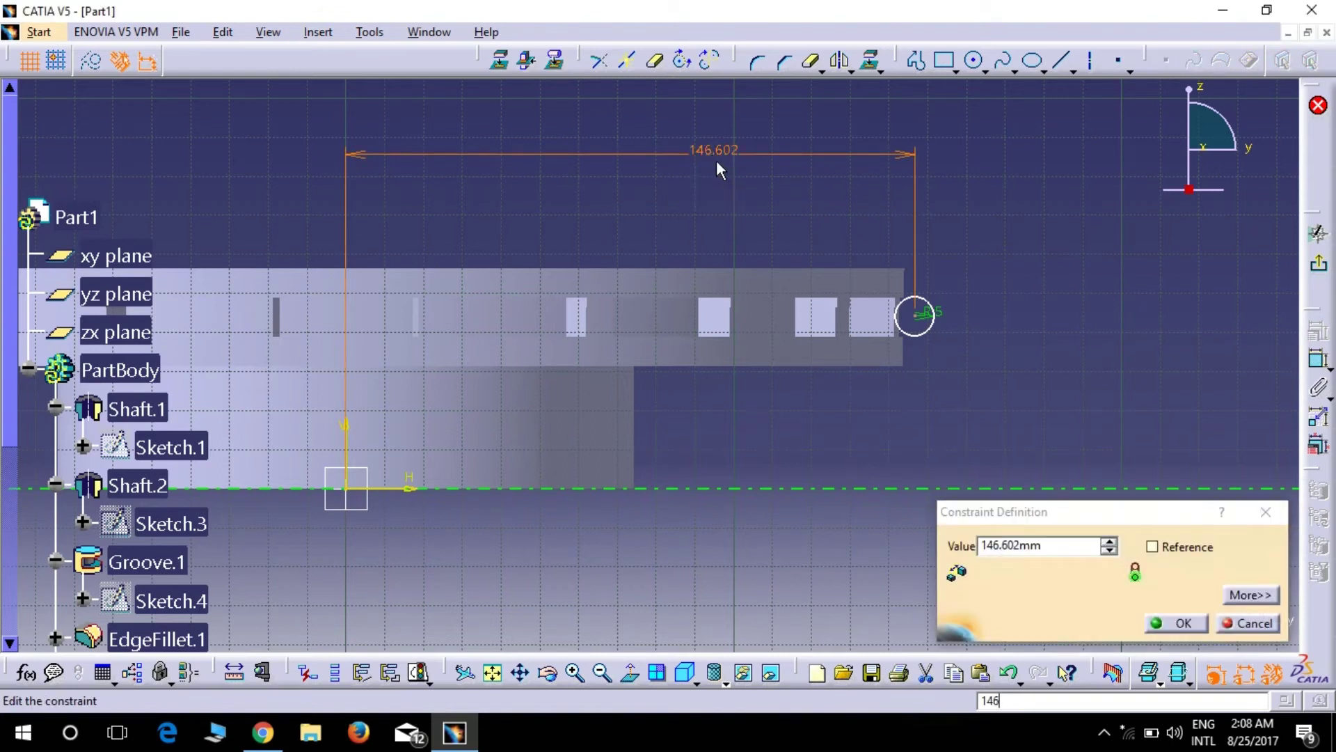
left_click(1047, 545)
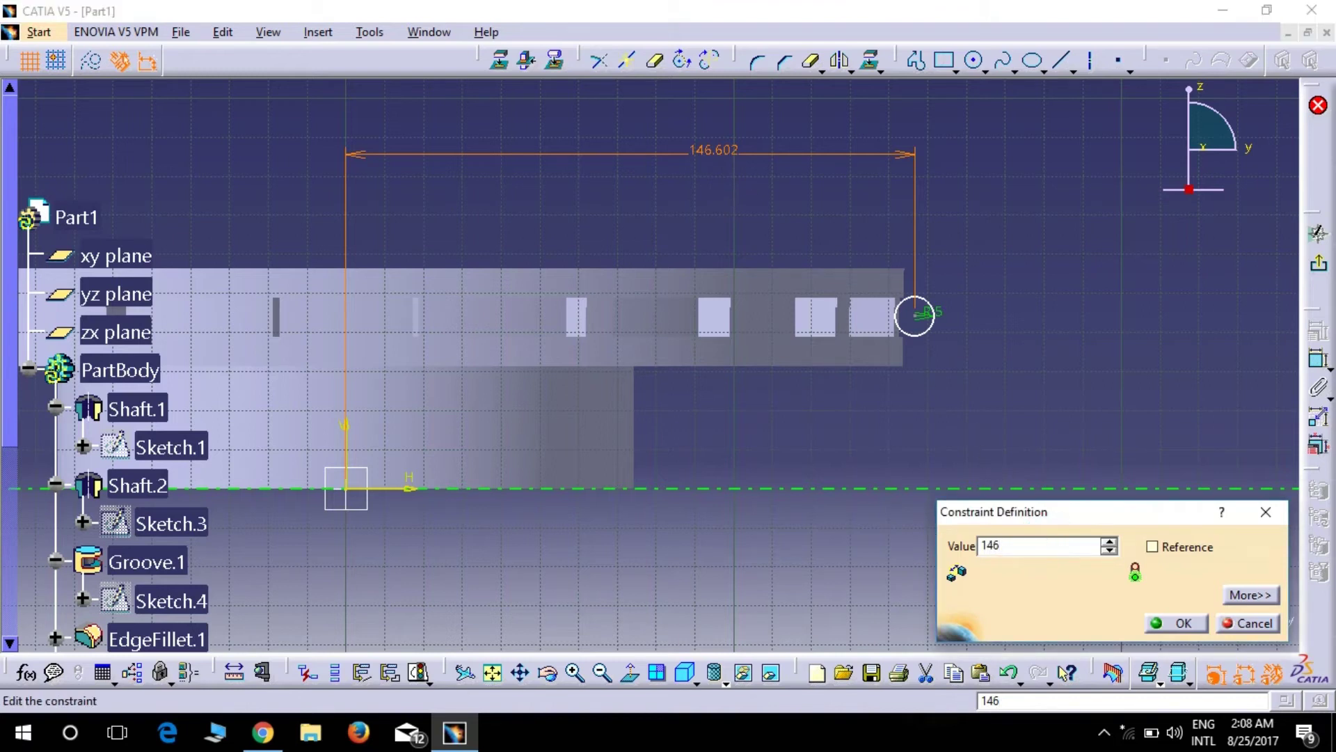
key("Return")
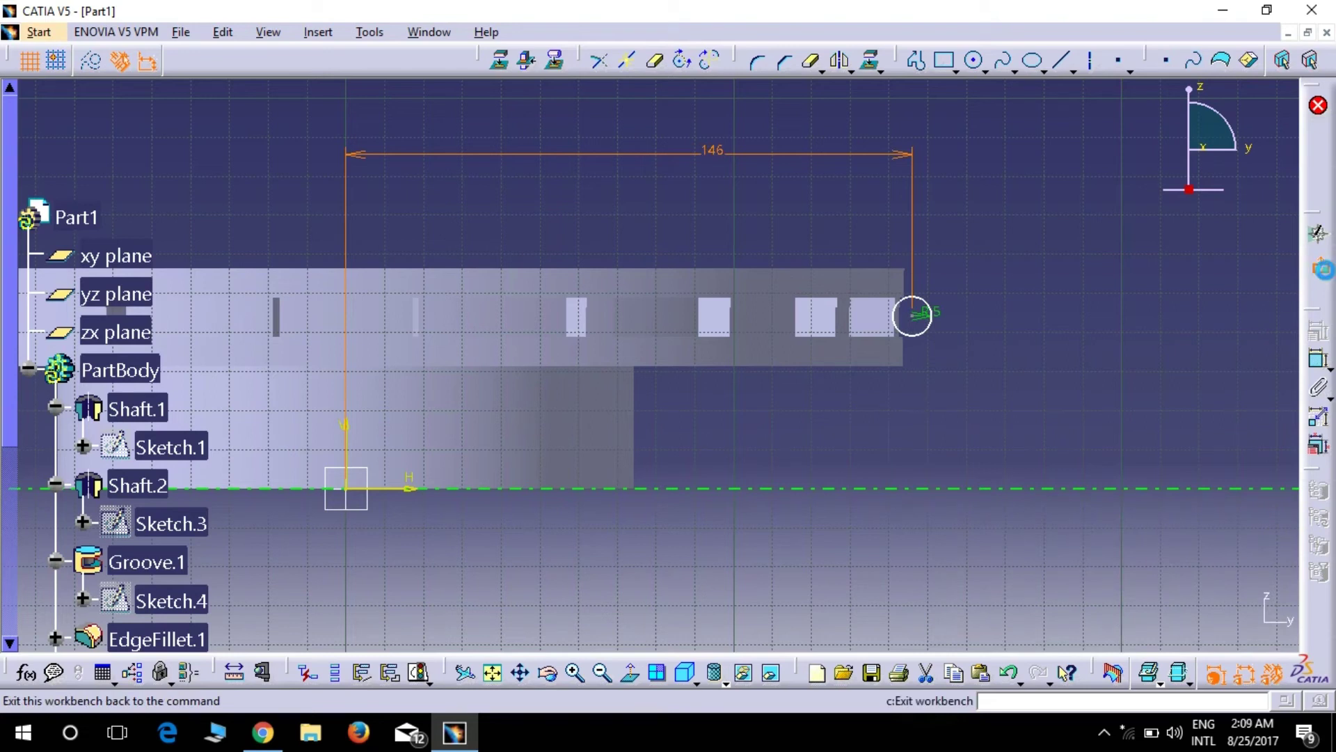
left_click(1321, 268)
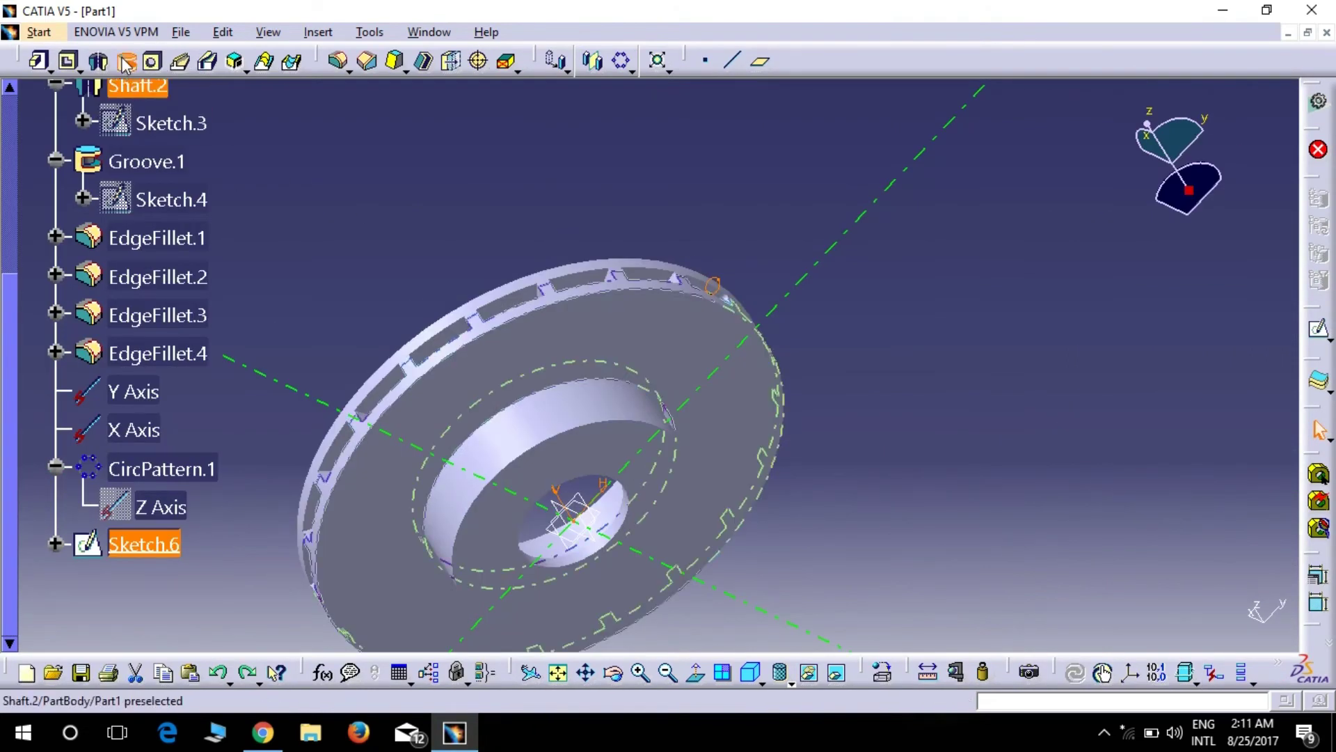
Groove the circle sketch with a 360° first angle and 0° second angle about the Z axis.
left_click(126, 62)
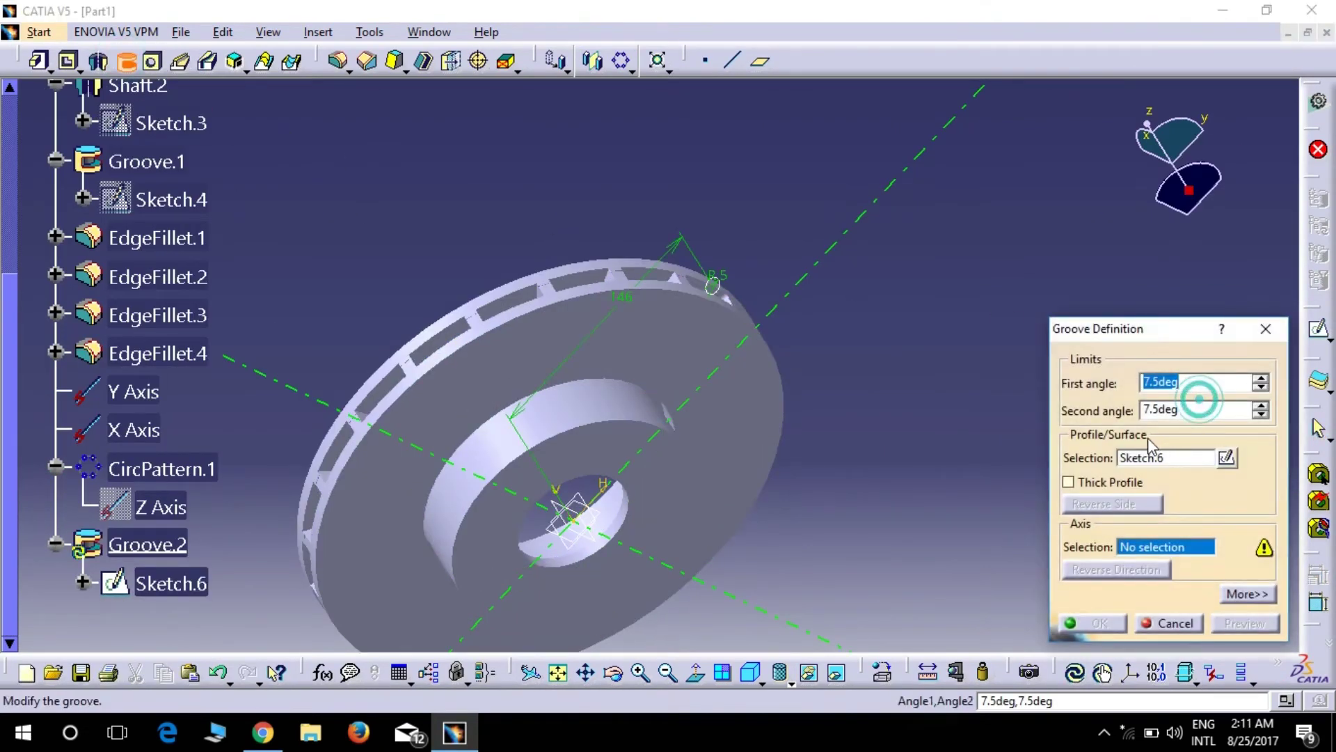
key("Tab")
type("0")
key("shift+Tab")
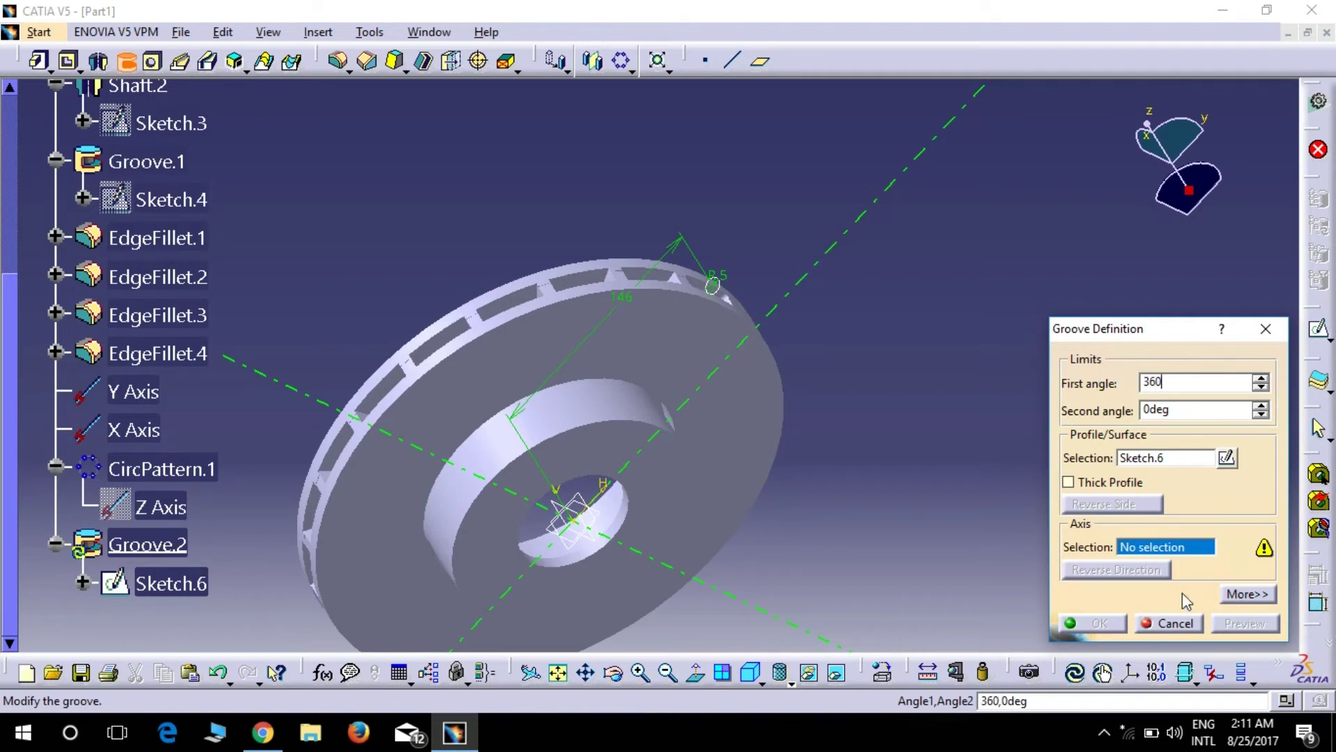
right_click(1150, 552)
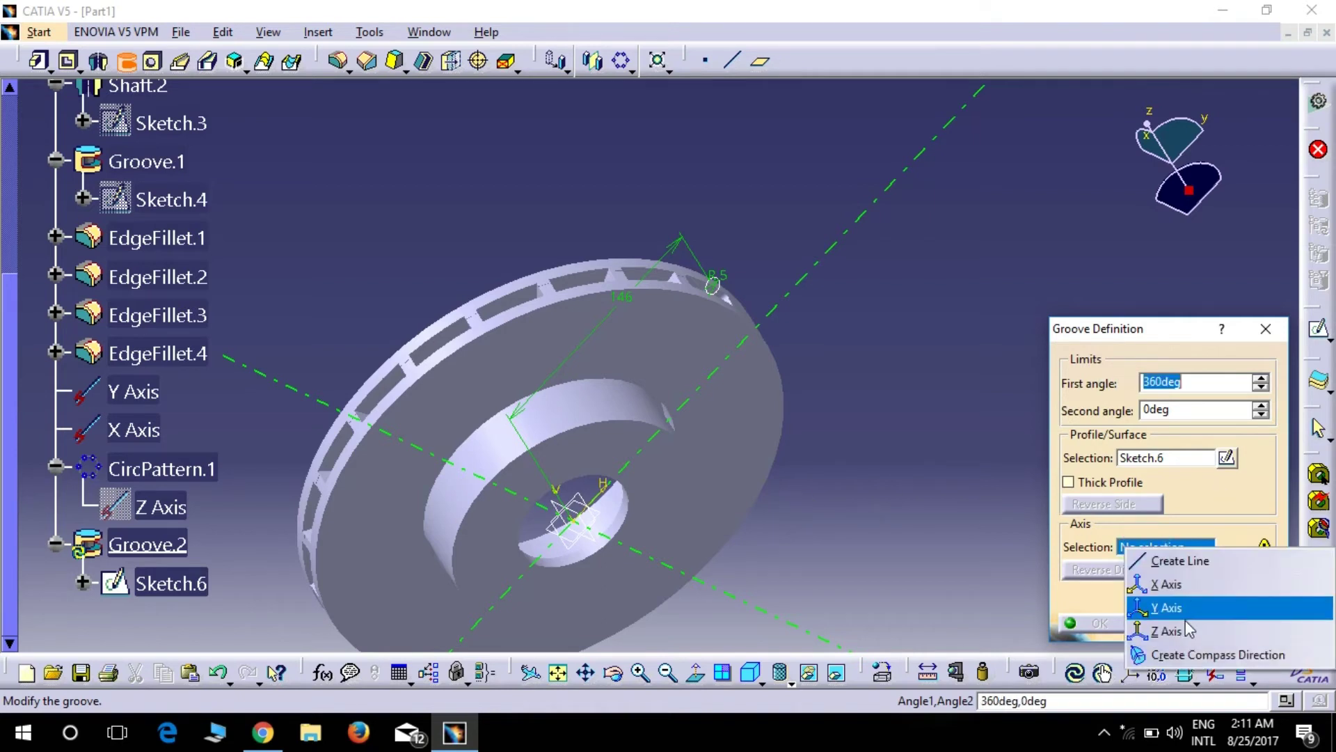
left_click(1242, 633)
left_click(1243, 631)
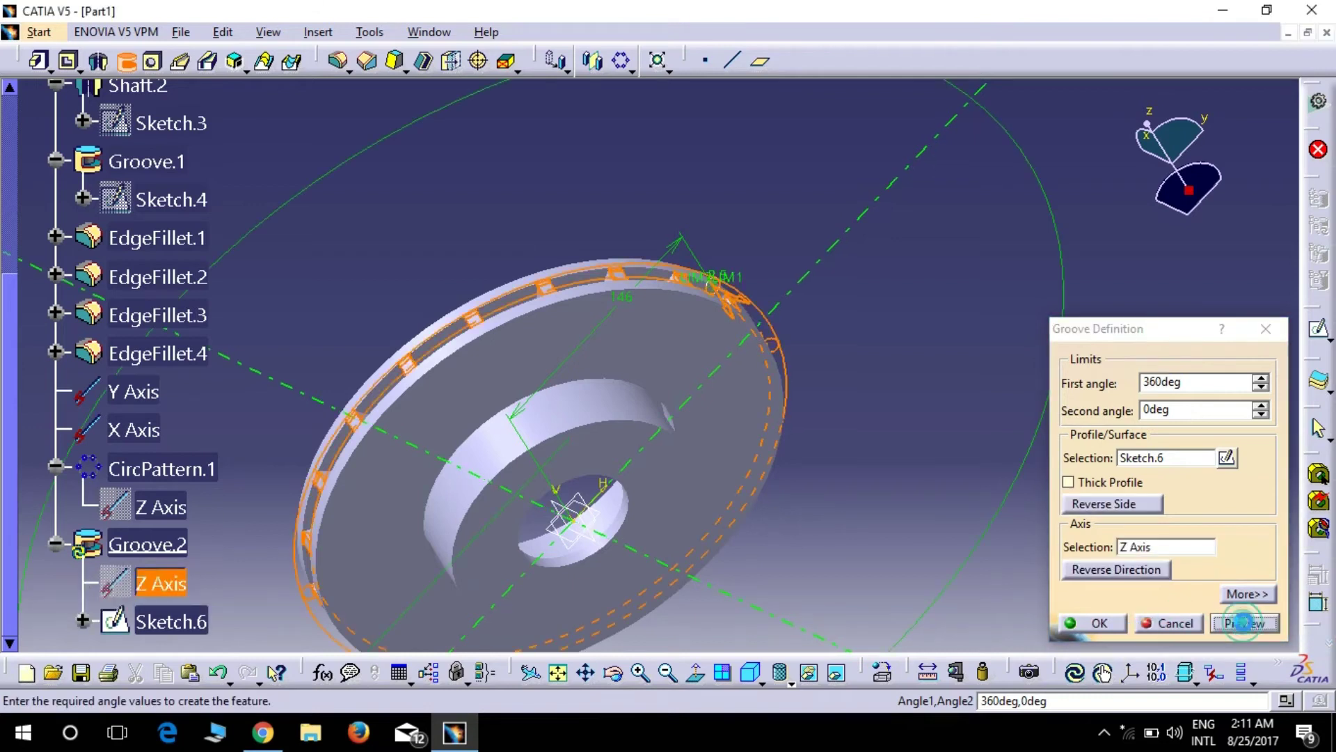
left_click(1100, 623)
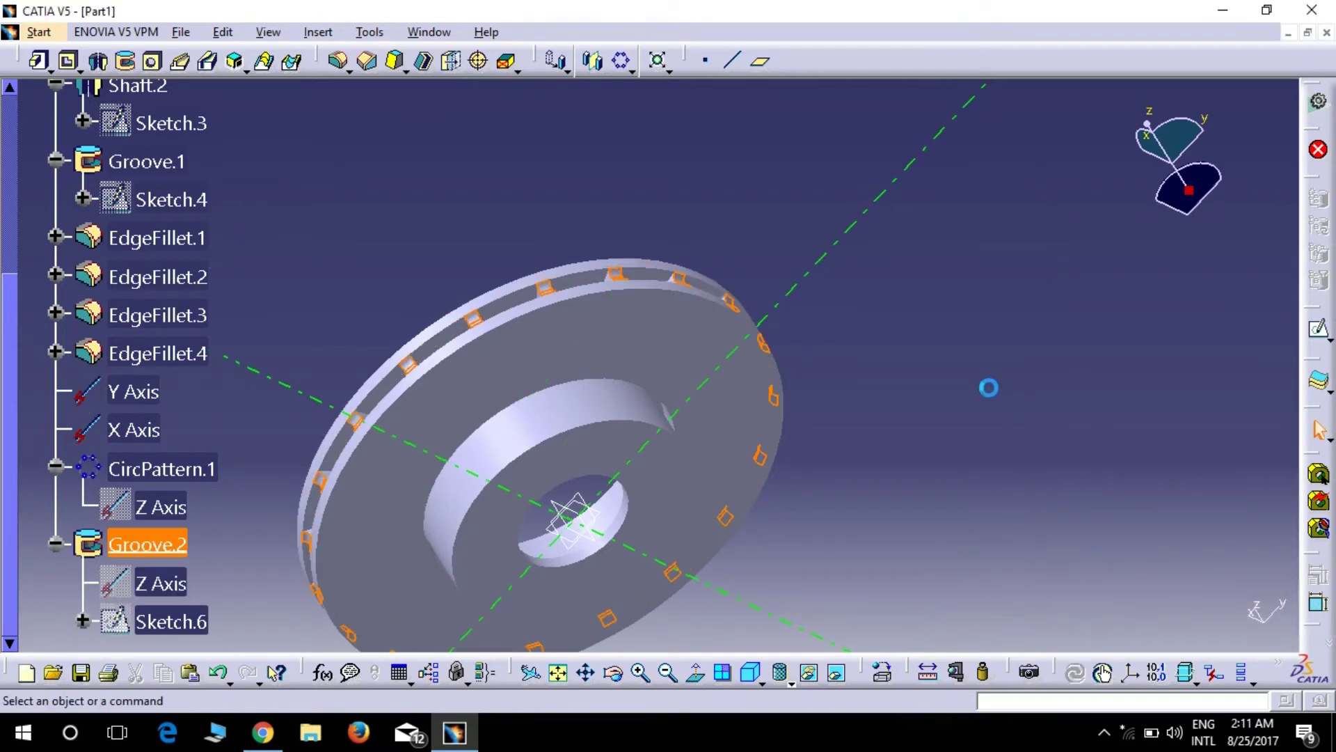
left_click(599, 423)
Sketch on the disc face, project its circle edges, and draw a 15.3 diameter circle.
left_click(1319, 331)
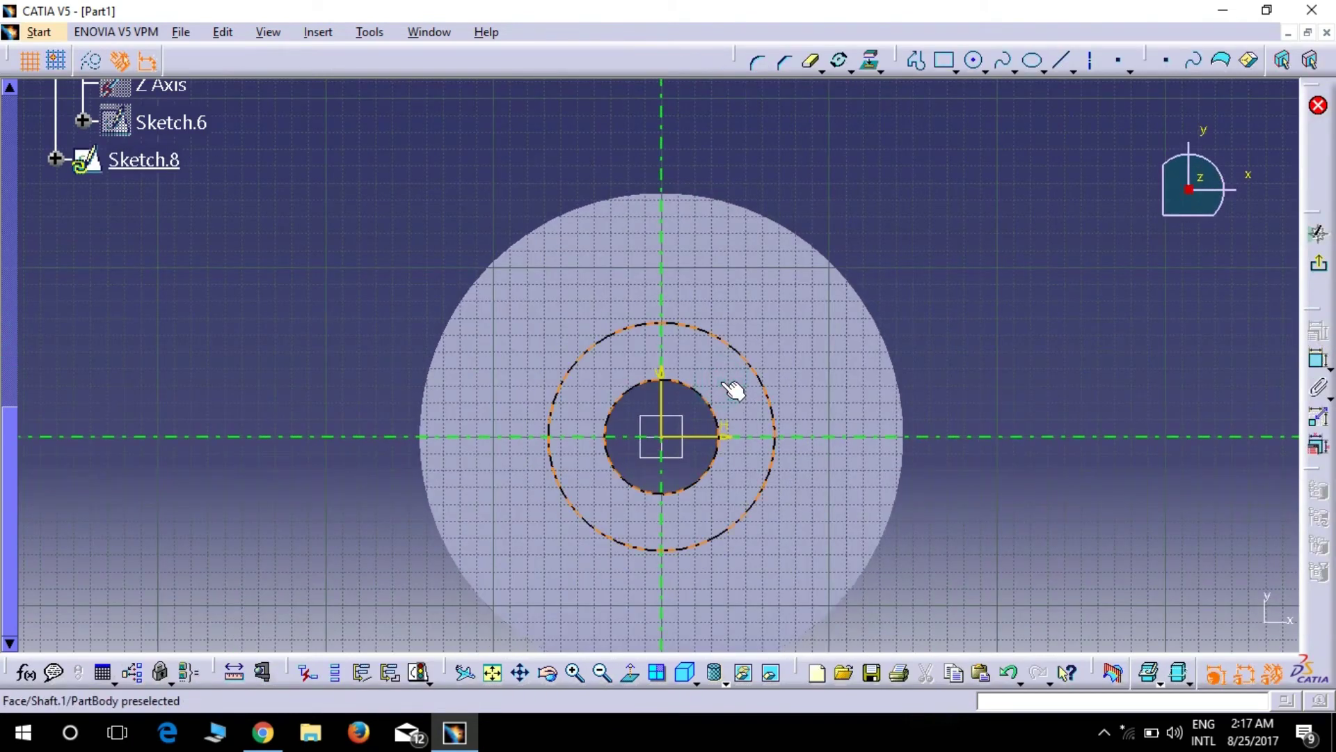
left_click(871, 63)
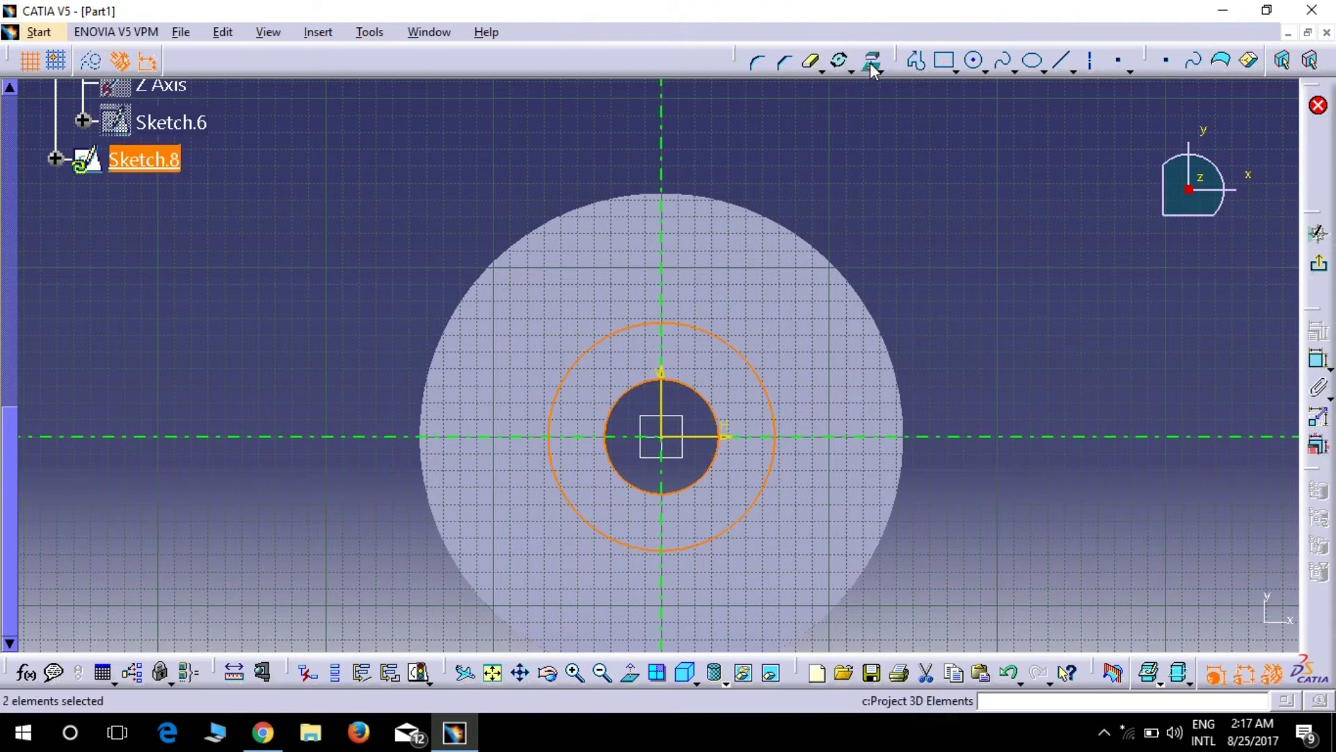
left_click(974, 61)
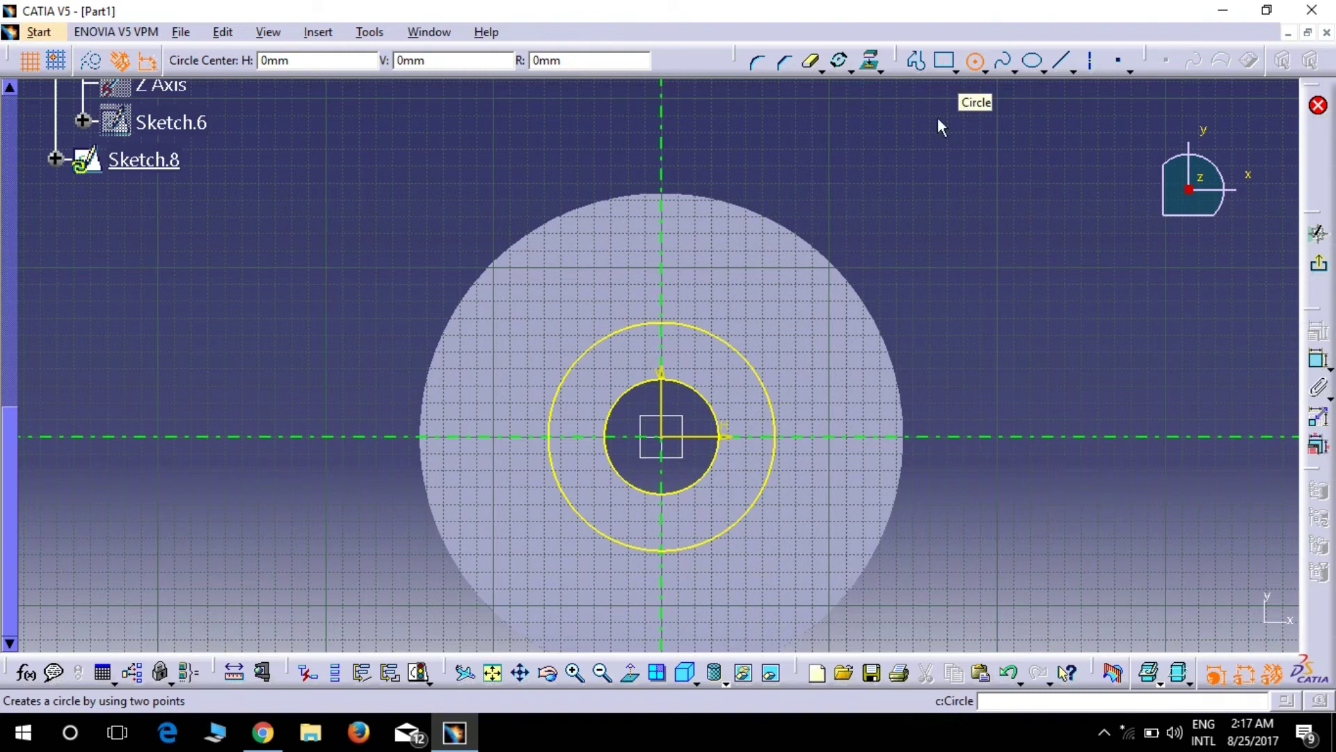
left_click(747, 437)
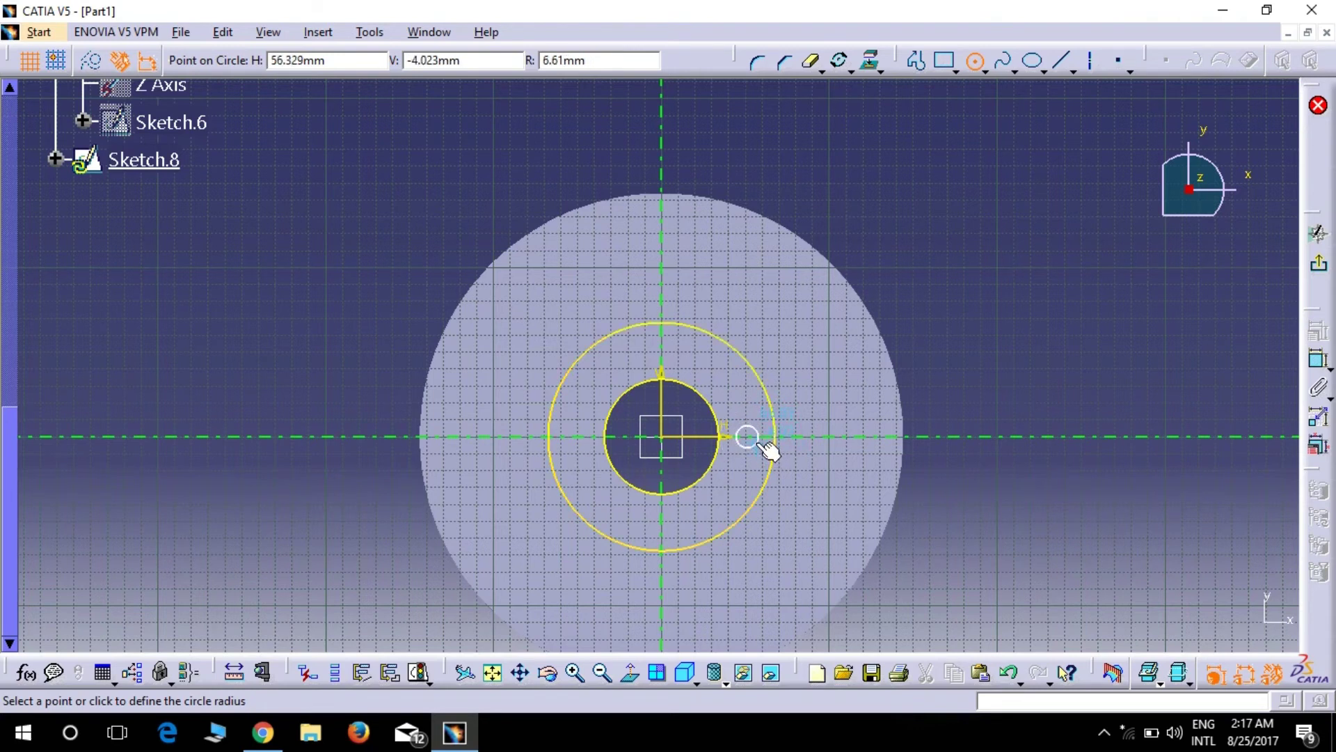
left_click(764, 457)
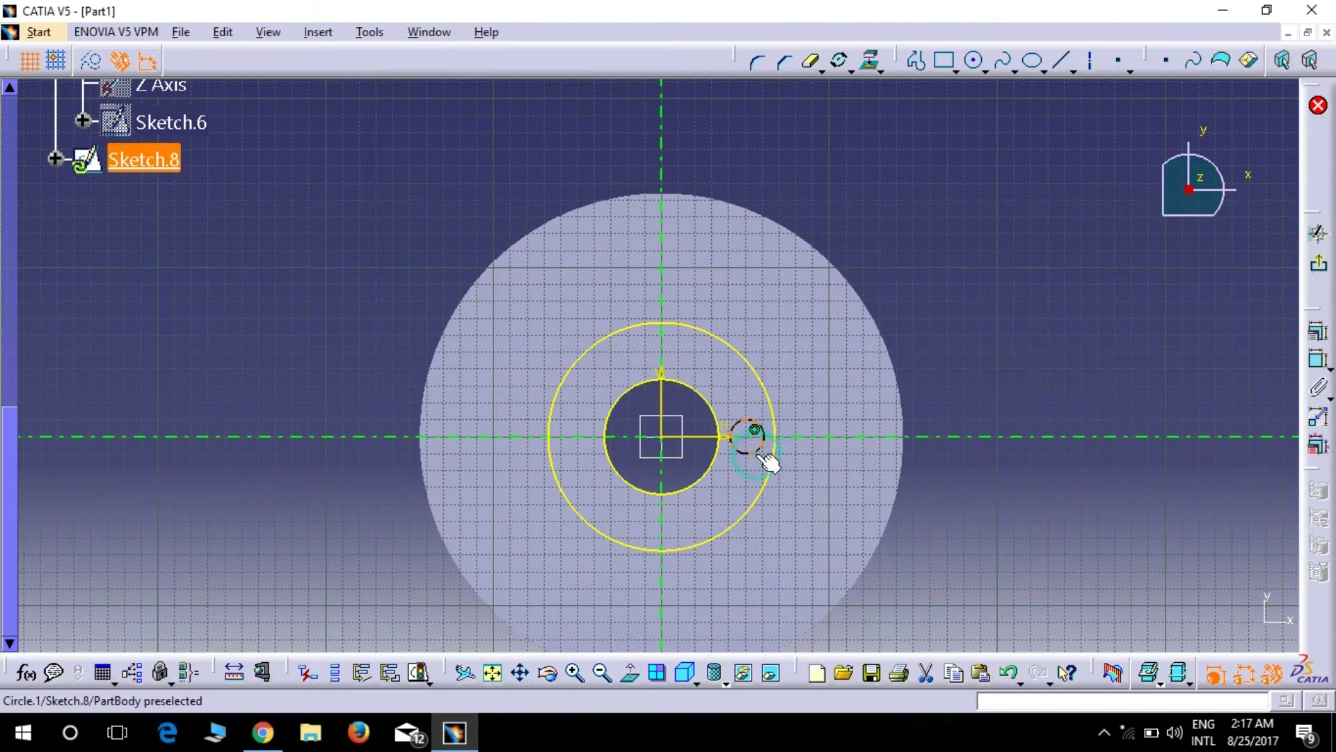
left_click(1321, 365)
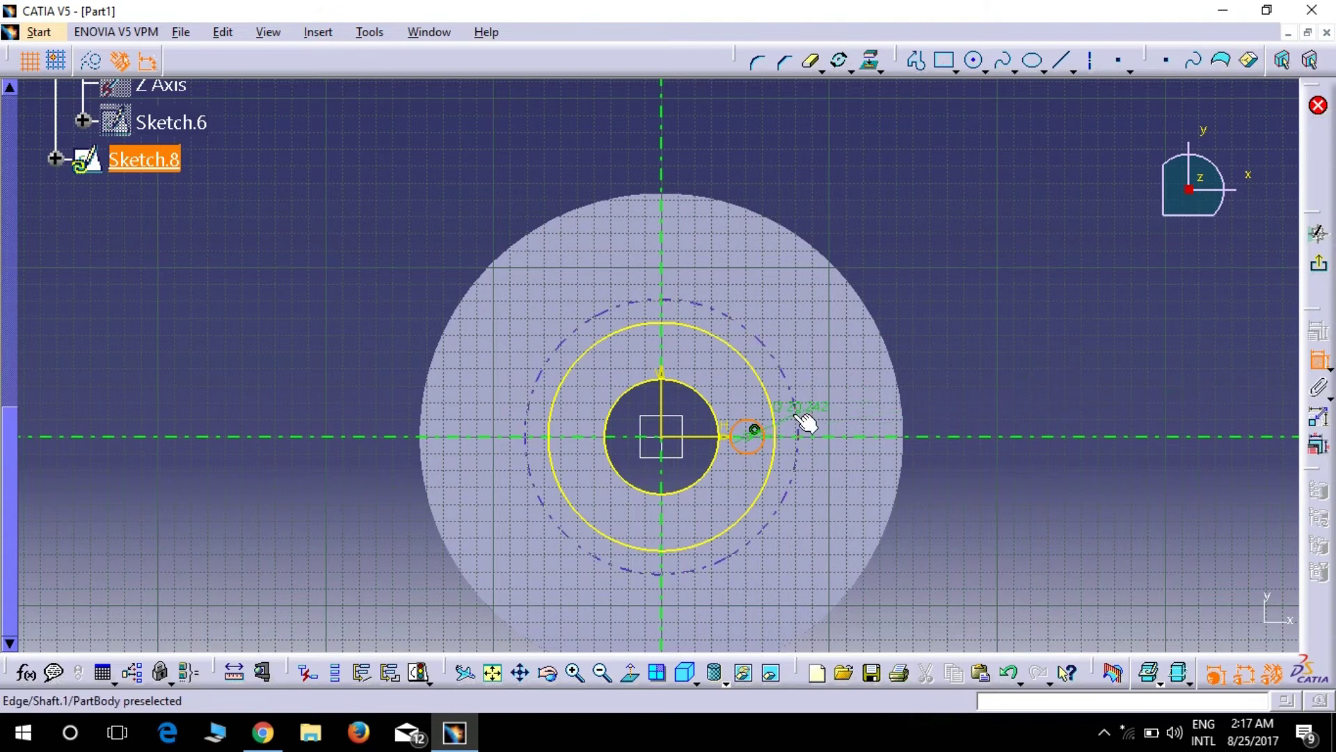
left_click(972, 285)
double_click(973, 282)
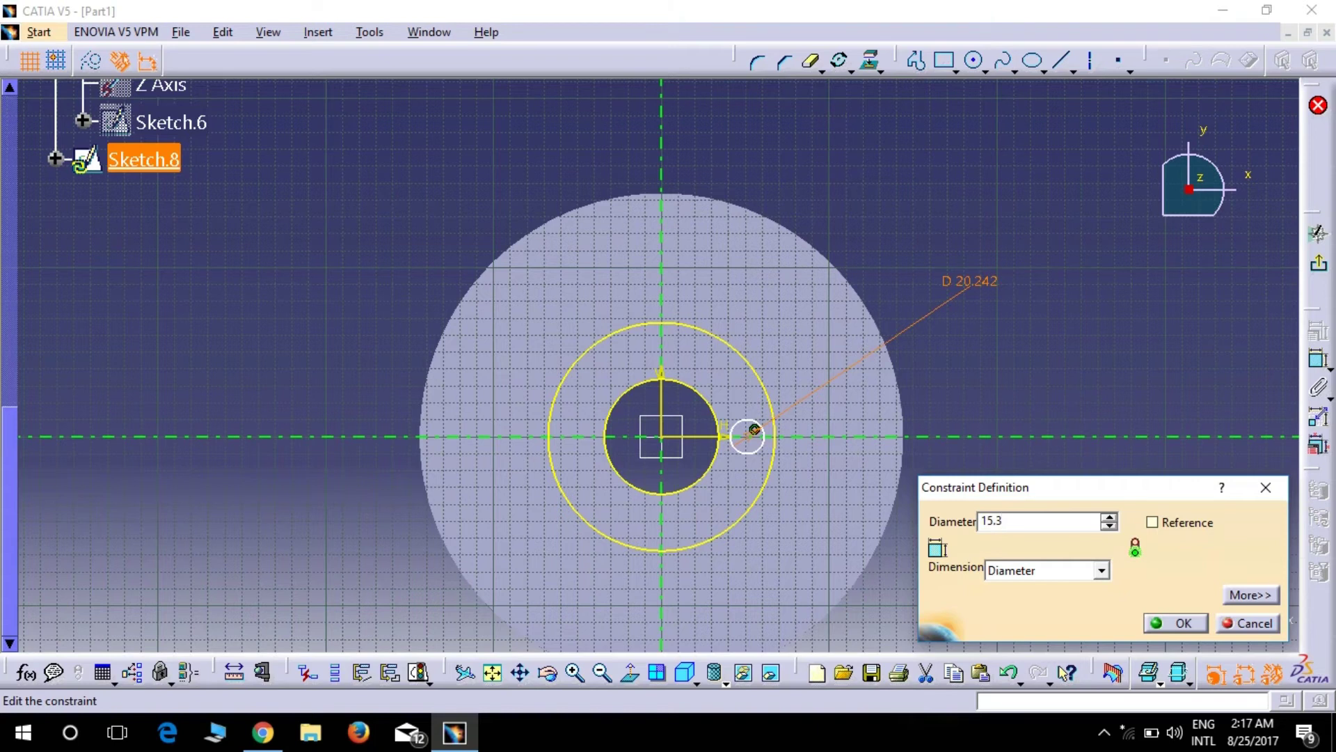
key("Return")
Constrain the small circle's centre 56 mm from the sketch origin.
left_click(1244, 326)
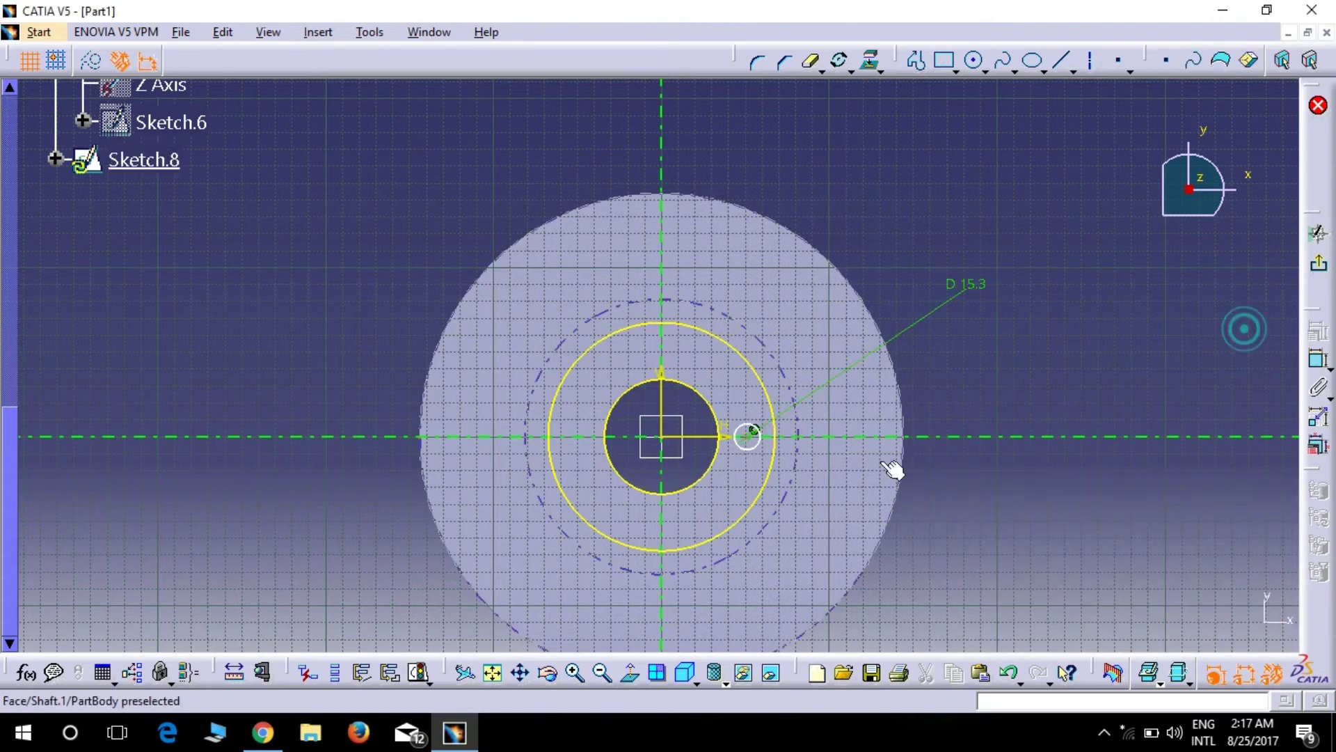
left_click(750, 433)
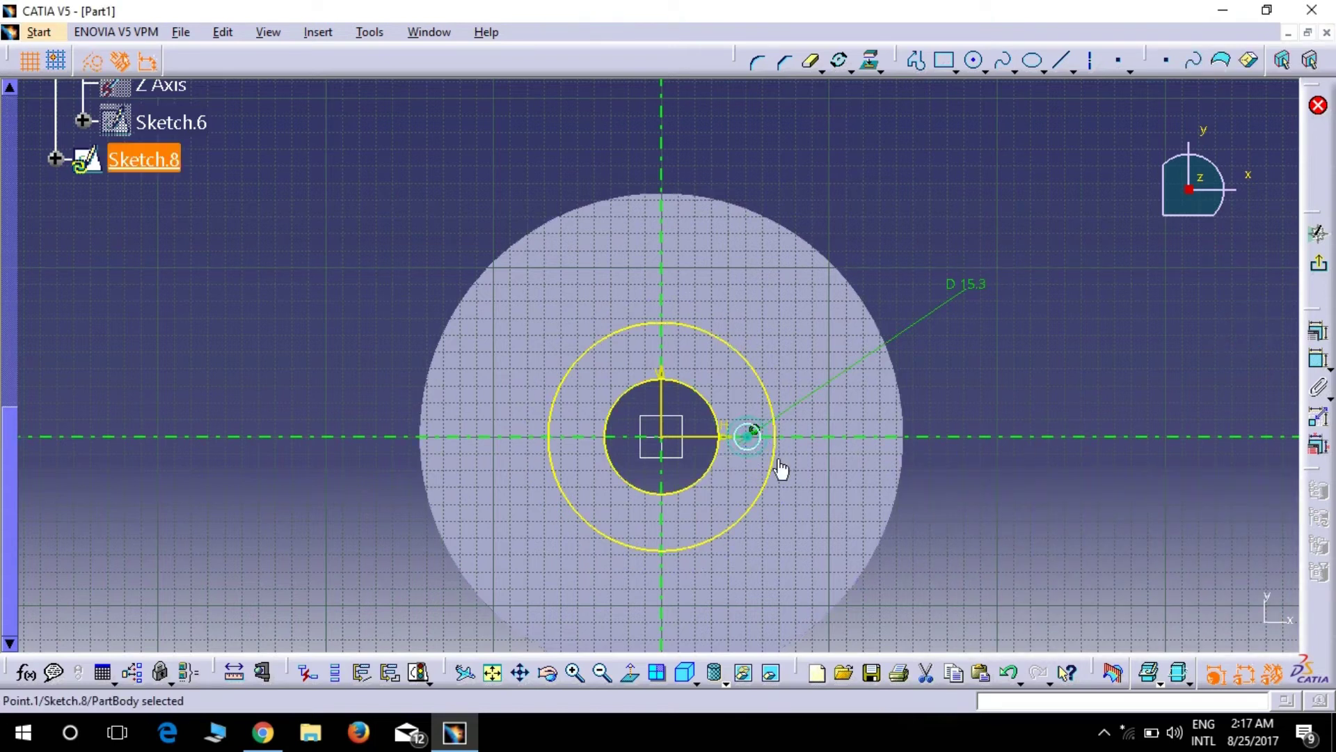
left_click(661, 437, "ctrl")
left_click(1317, 362)
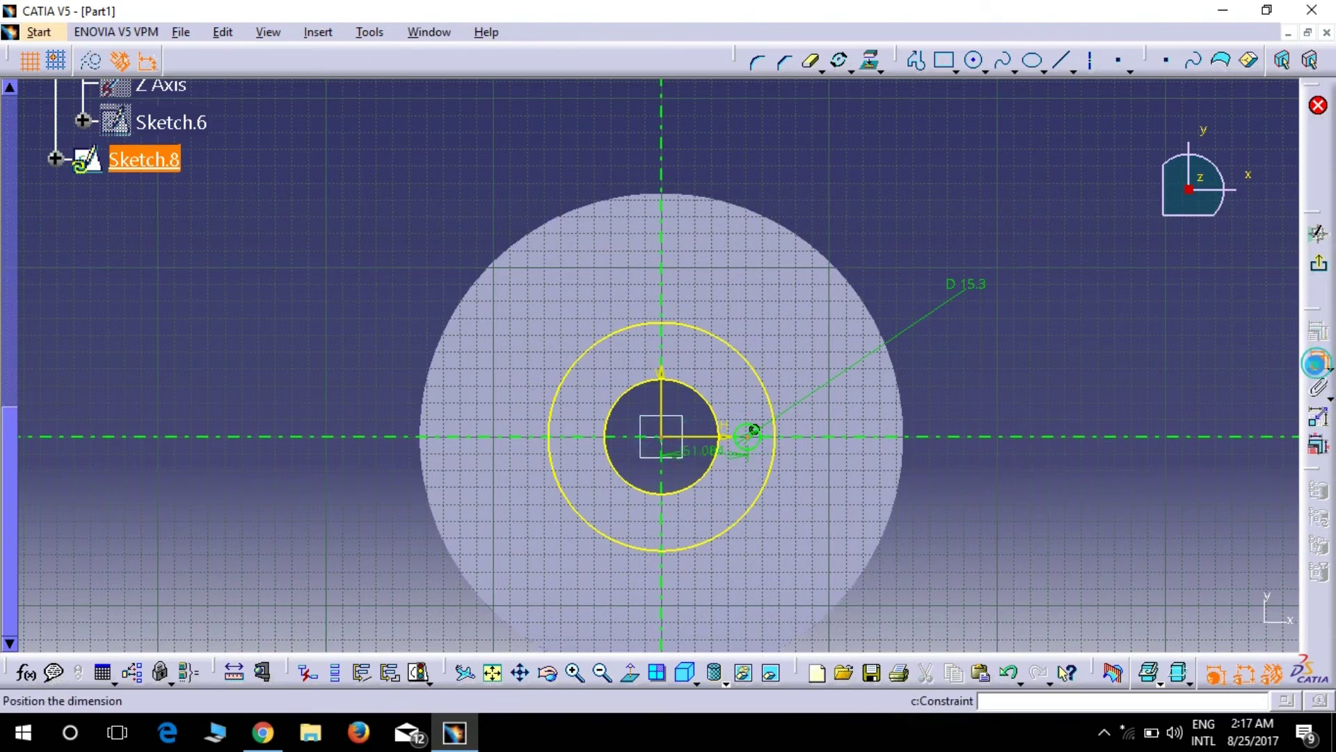
left_click(738, 151)
double_click(739, 154)
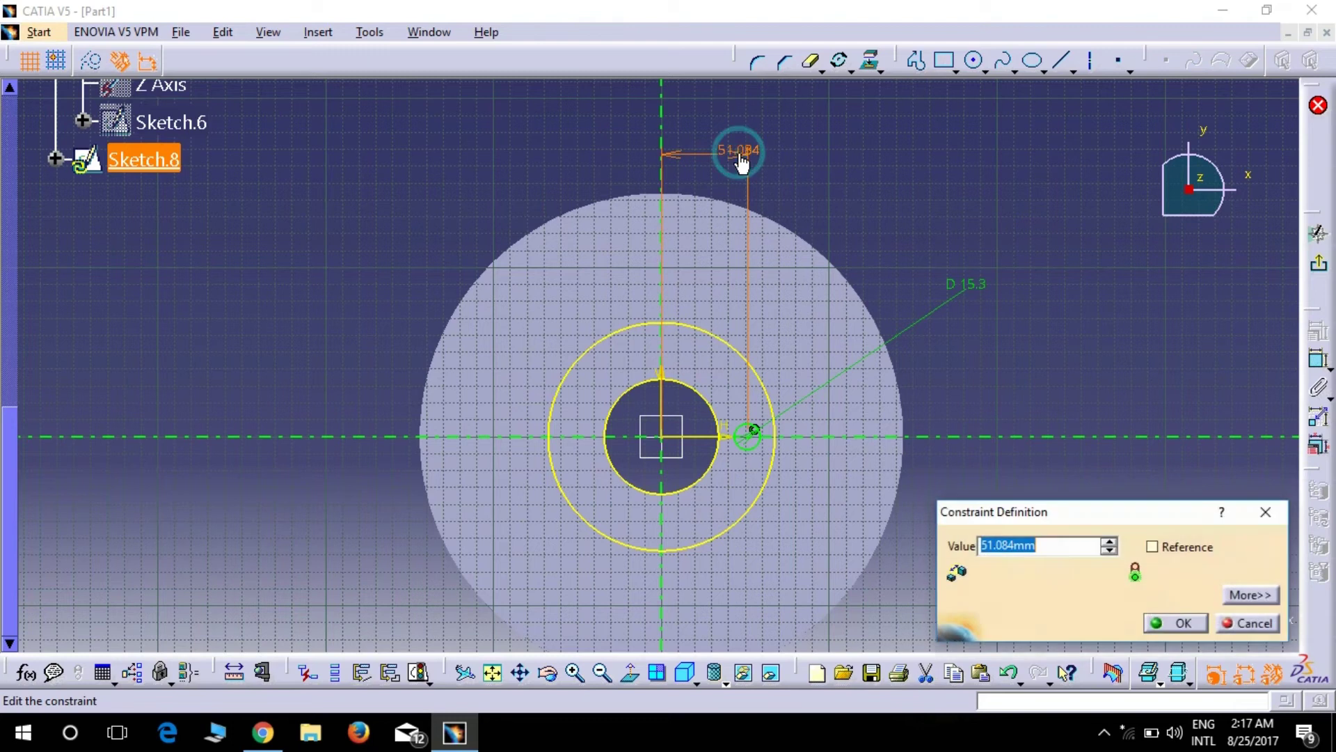
type("56")
key("Return")
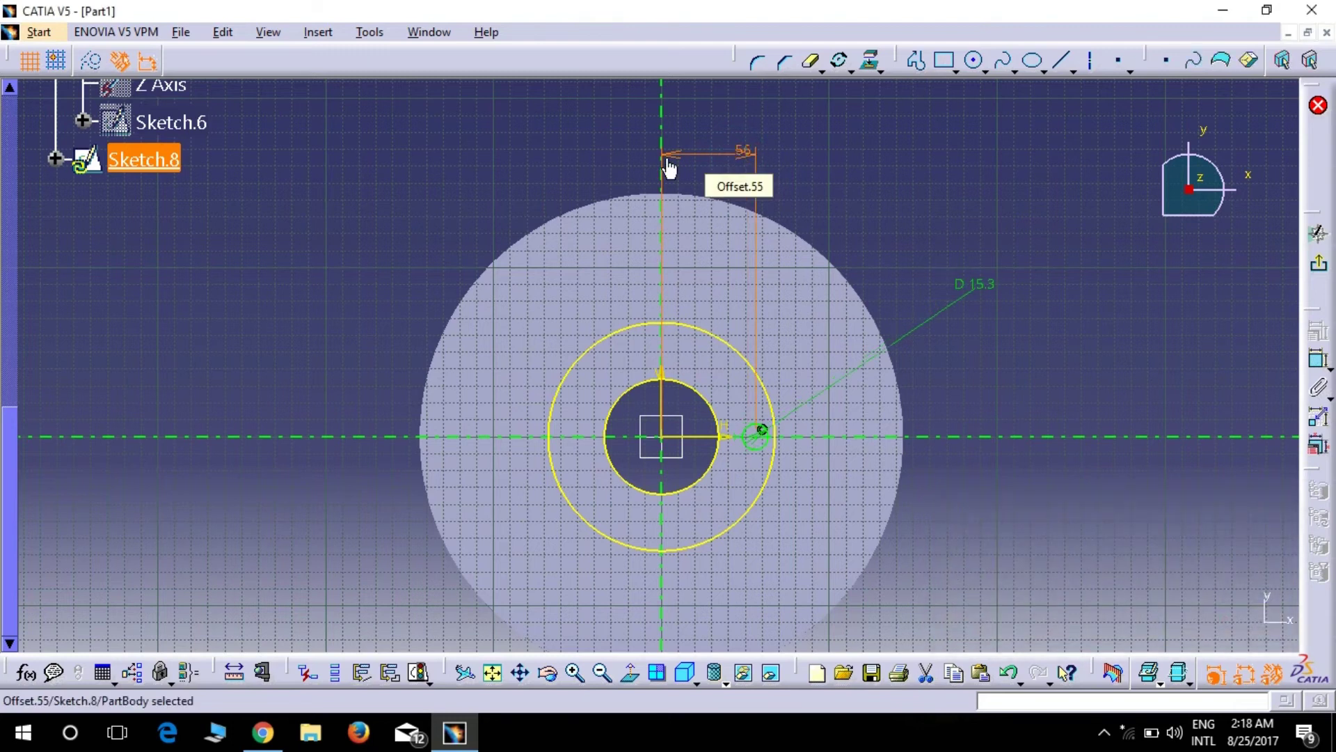
left_click(993, 241)
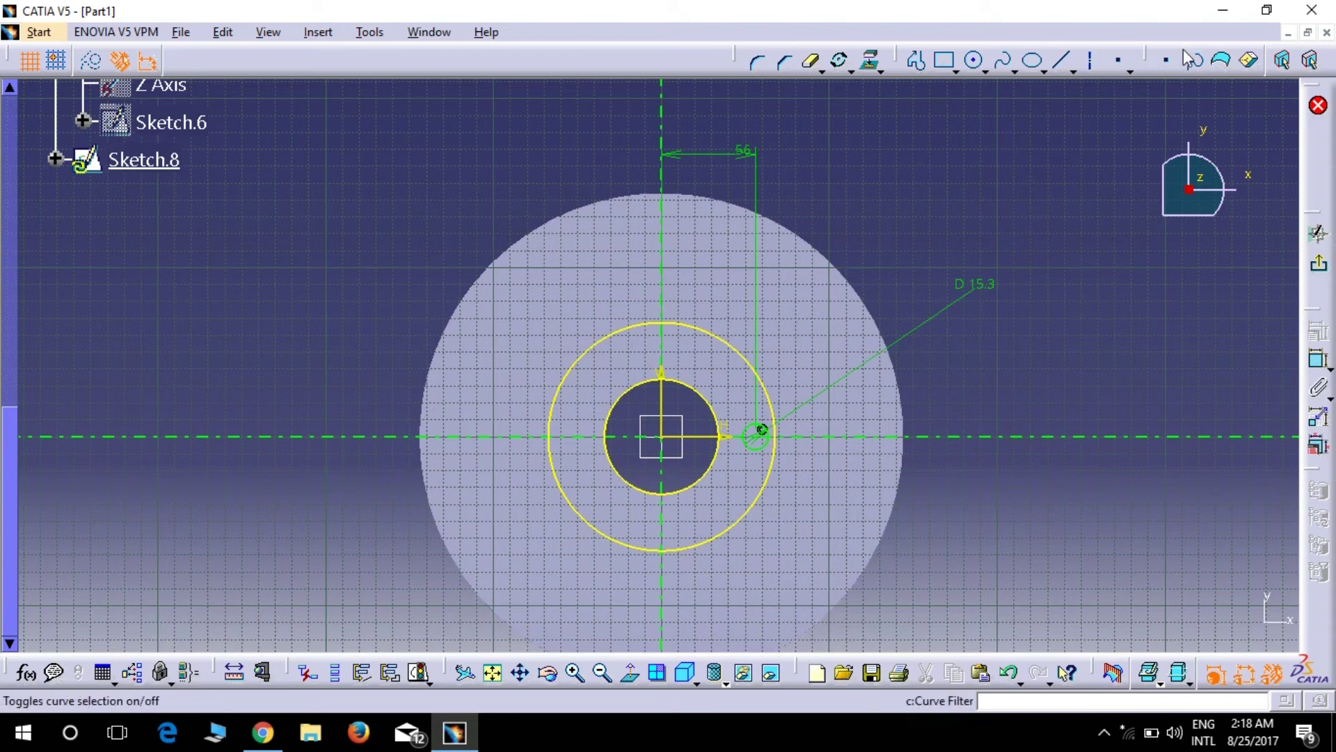
Rotate-duplicate the small circle three times at 90° about the disc centre.
left_click(840, 60)
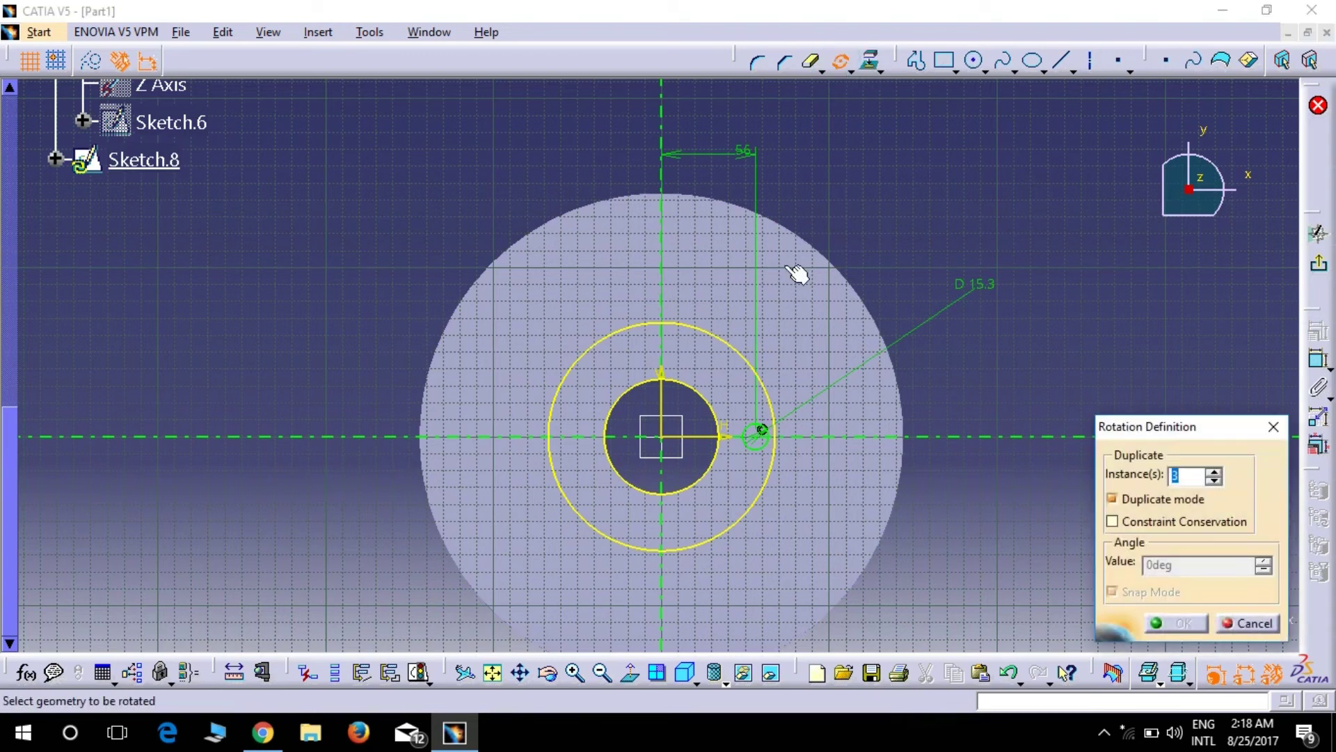
left_click(760, 433)
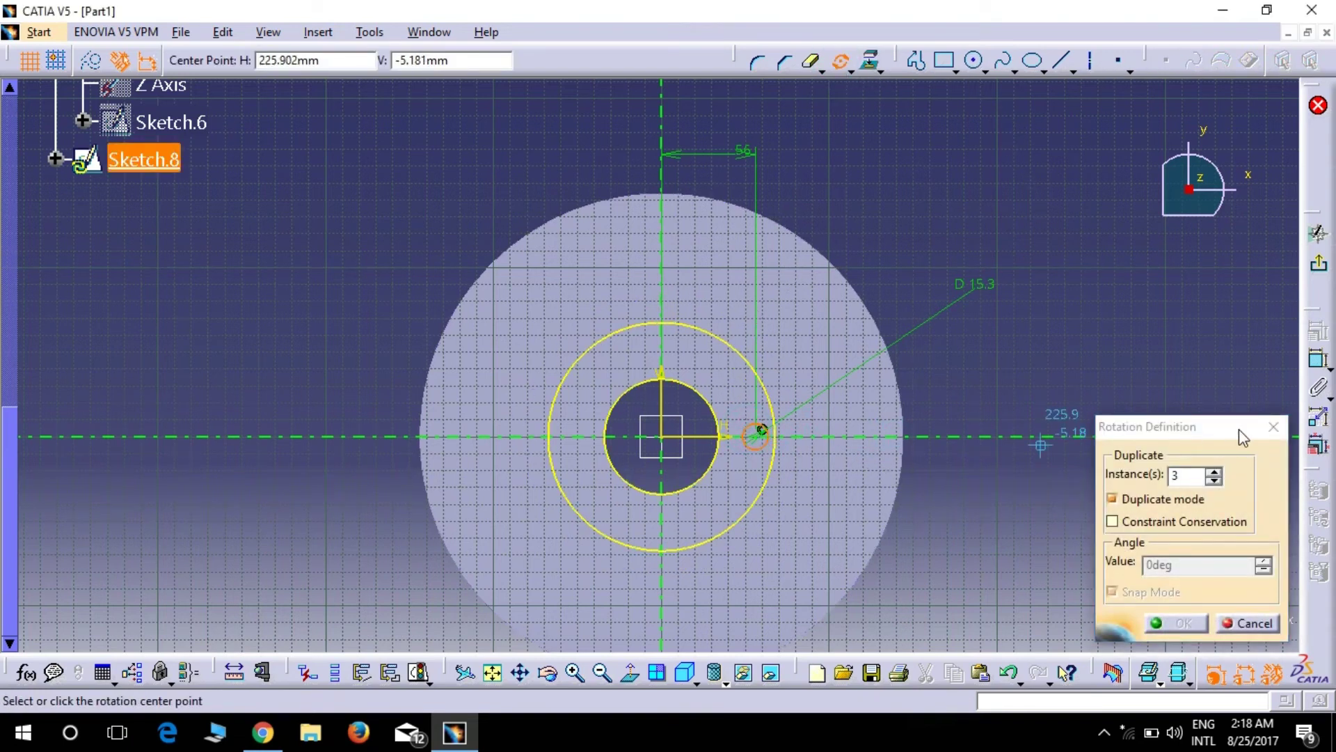
left_click(660, 439)
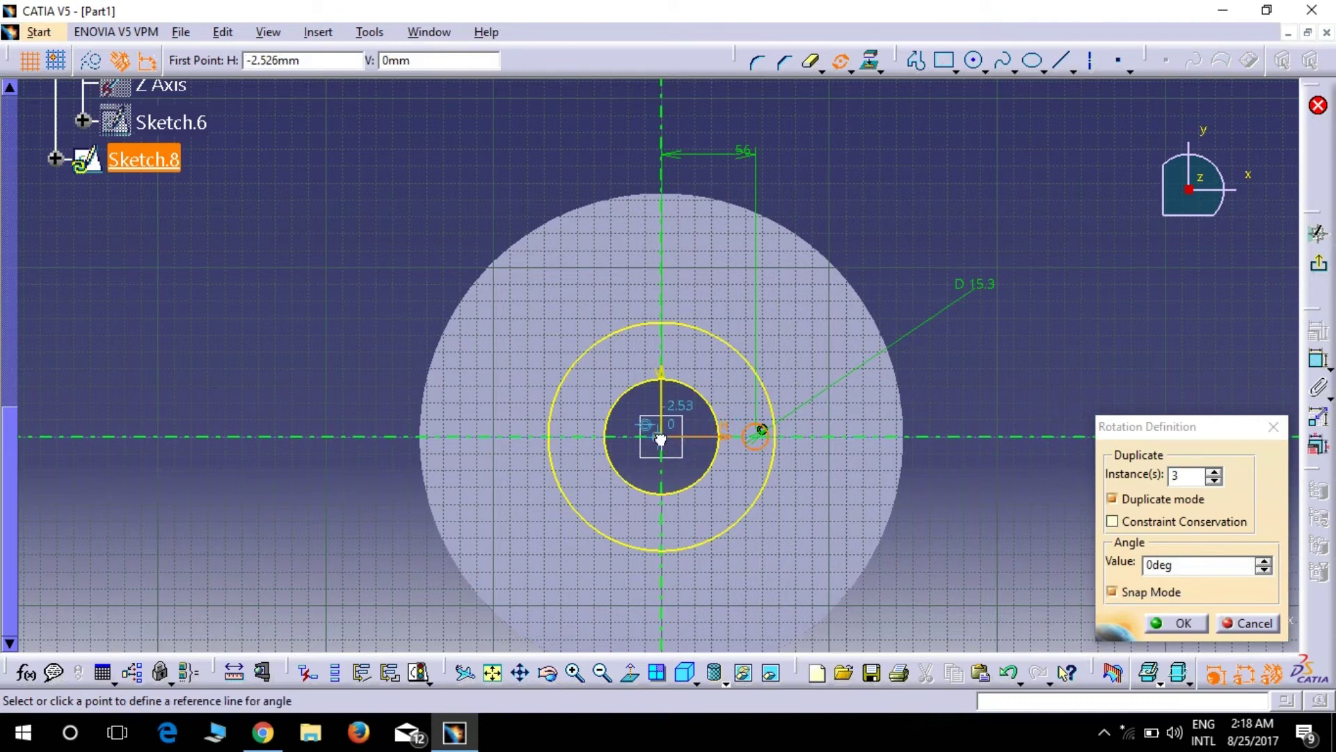
left_click(741, 362)
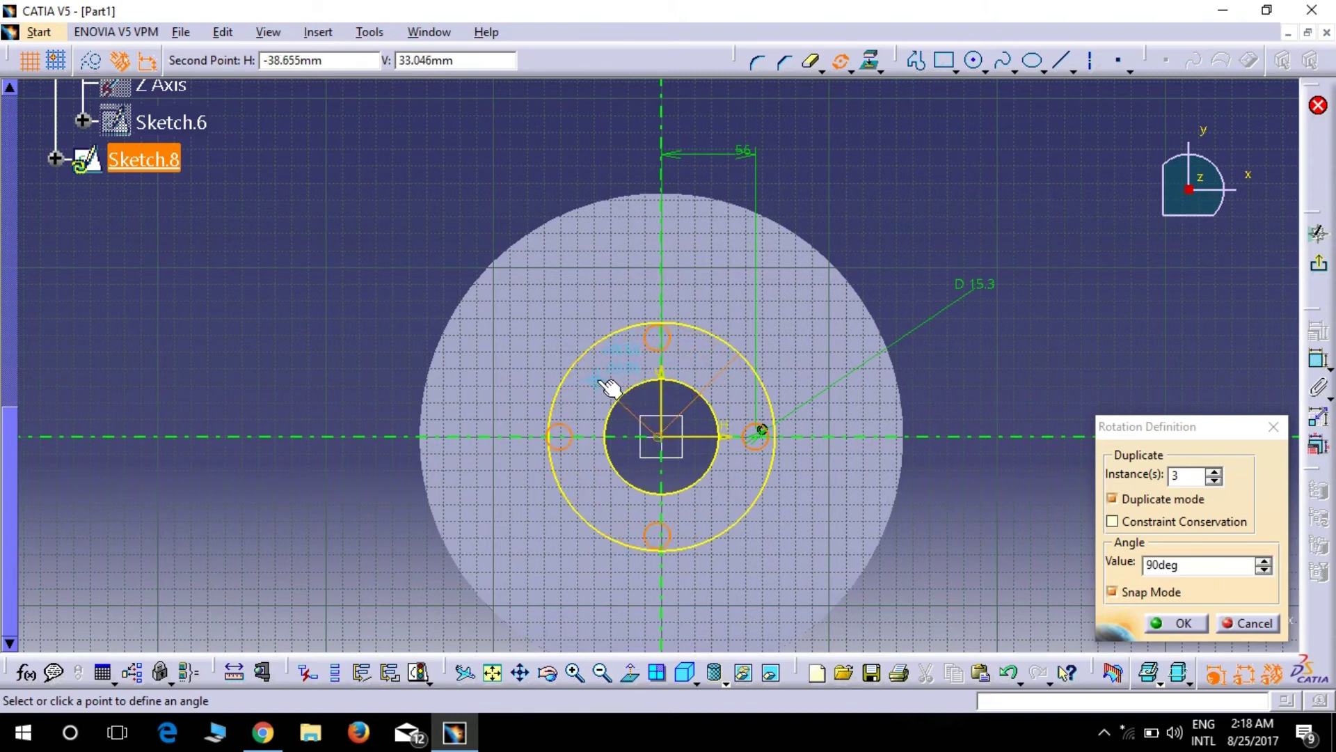
left_click(597, 377)
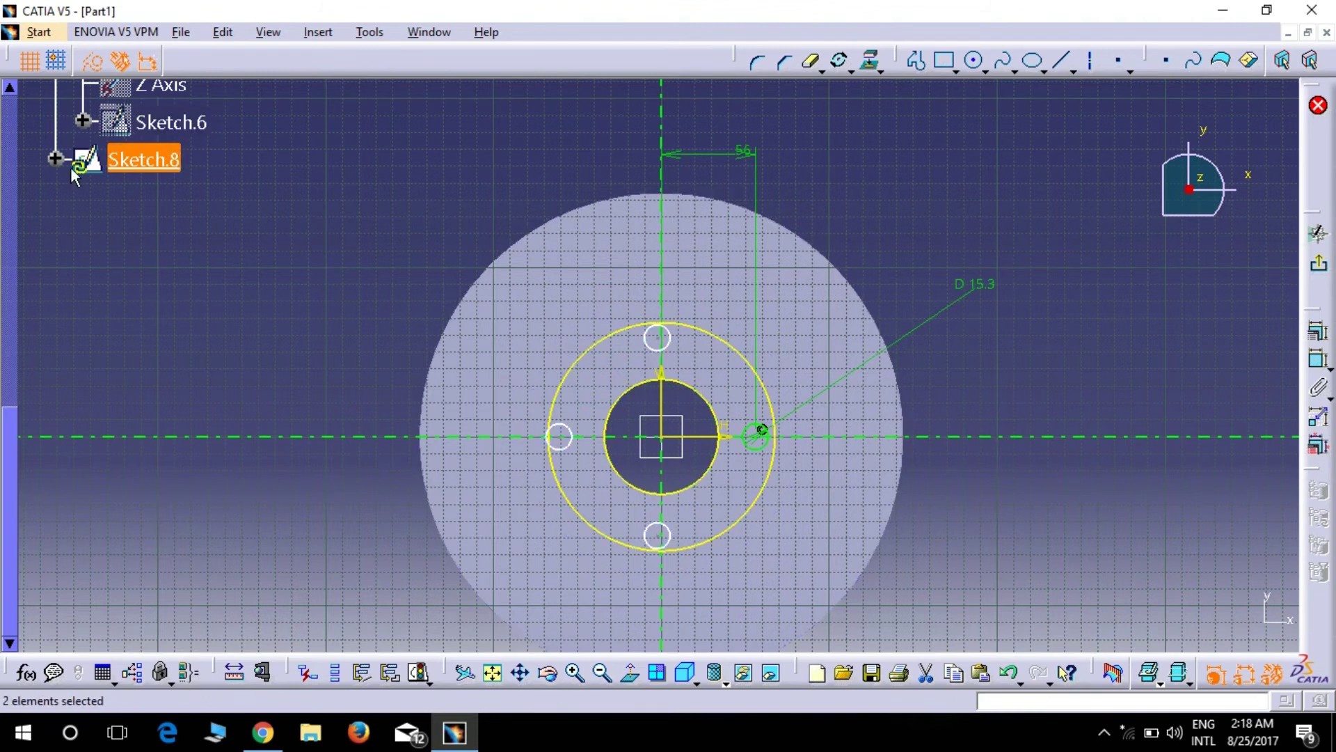
Delete the projected edges Projection.1 and Projection.2 from Sketch.8.
left_click(54, 159)
left_click(83, 313)
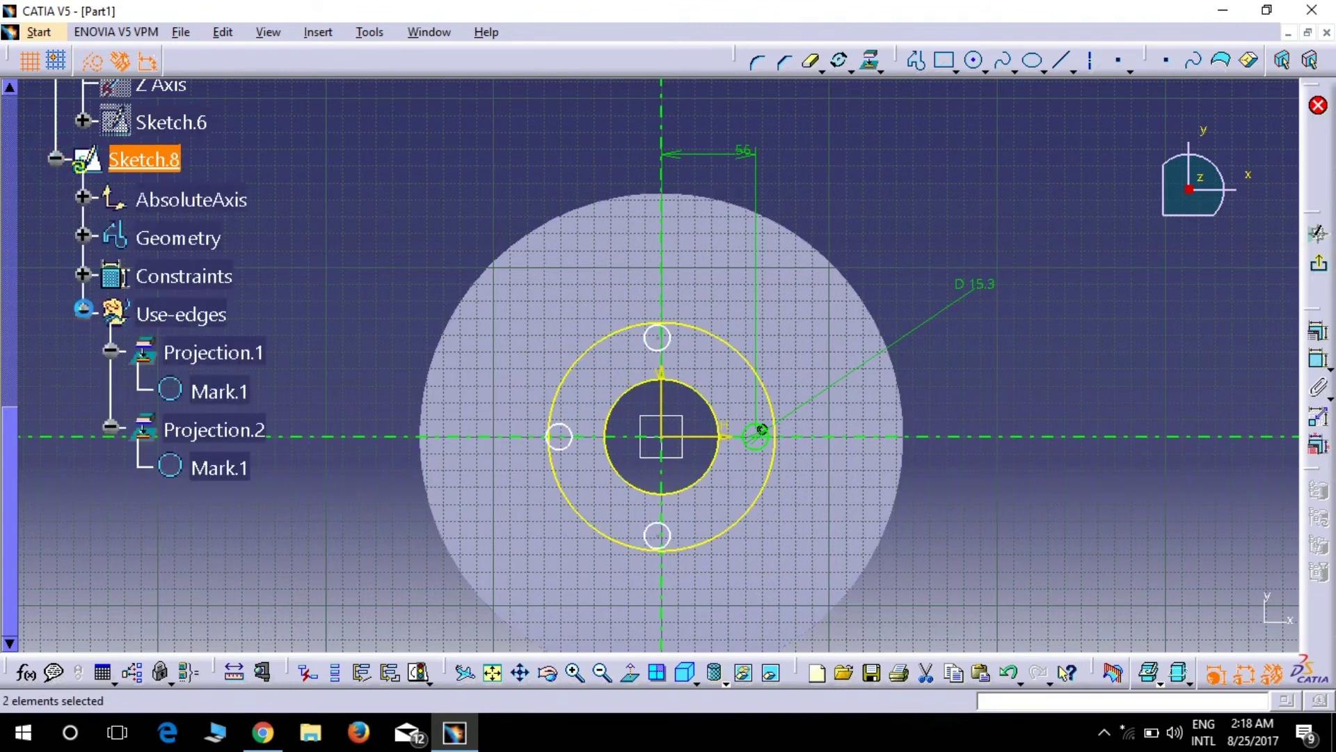
left_click(170, 357)
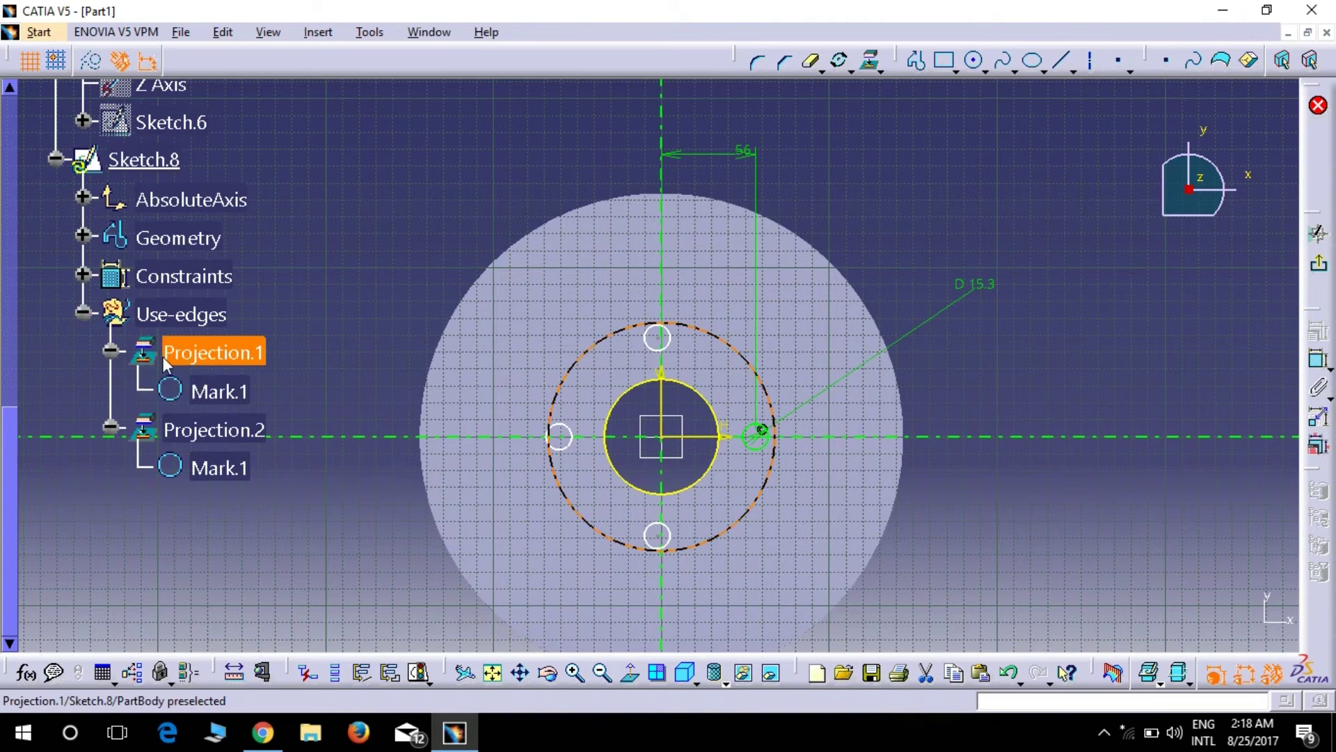
right_click(169, 359)
left_click(193, 623)
right_click(178, 353)
Delete Projection.2, then pocket the four Sketch.8 circles 20 mm deep as bolt holes.
left_click(227, 606)
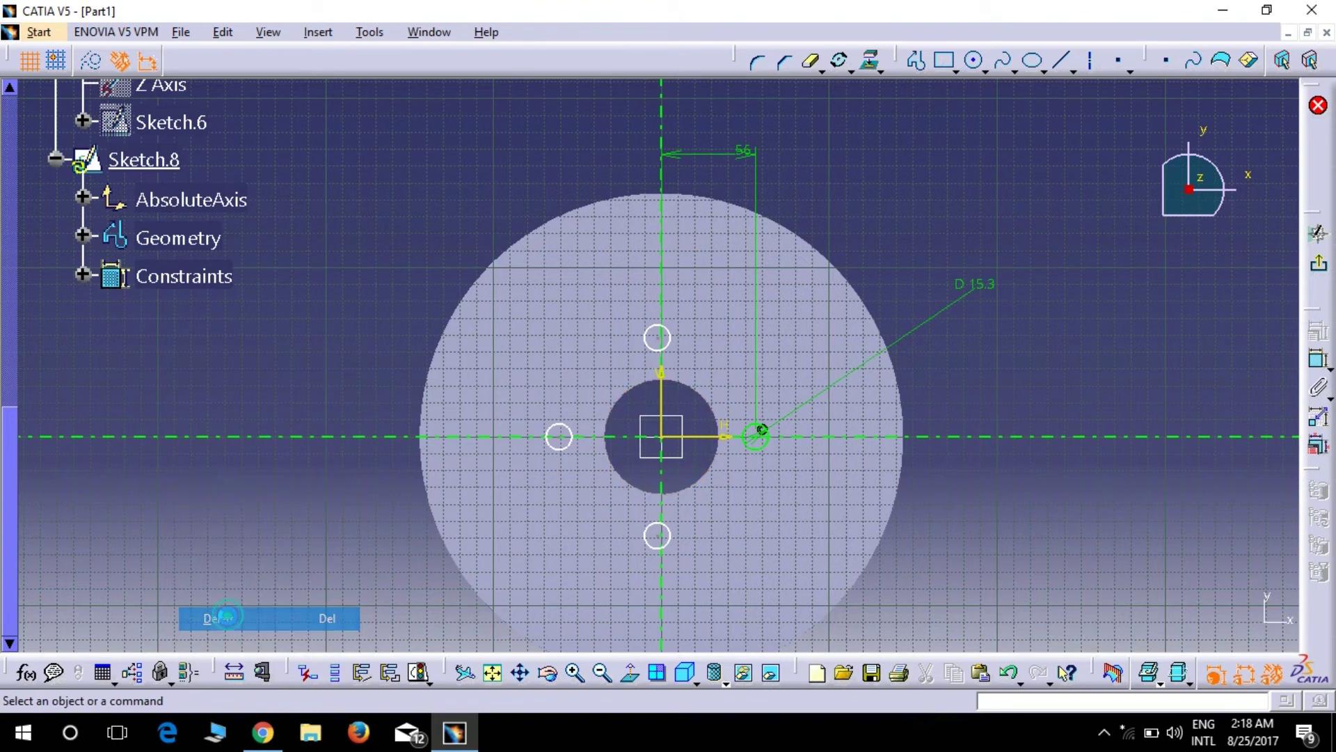
left_click(1318, 106)
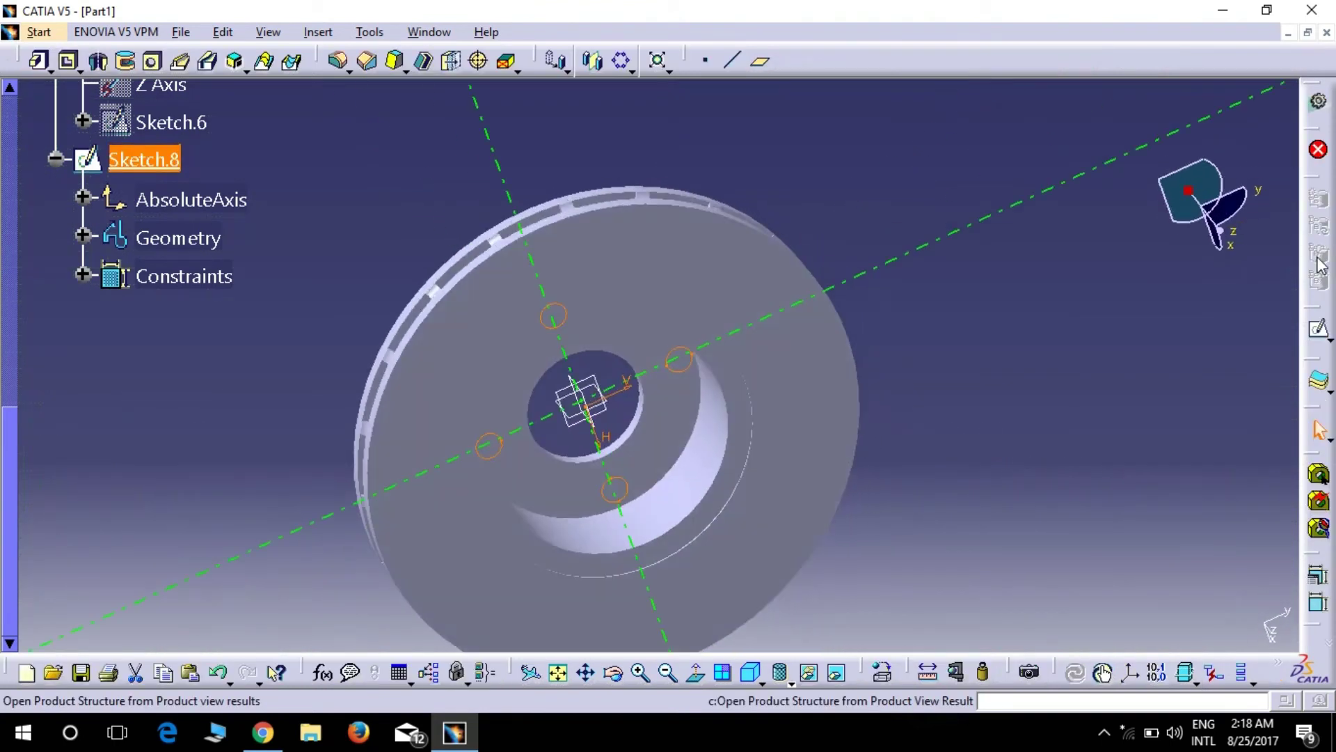
left_click(69, 63)
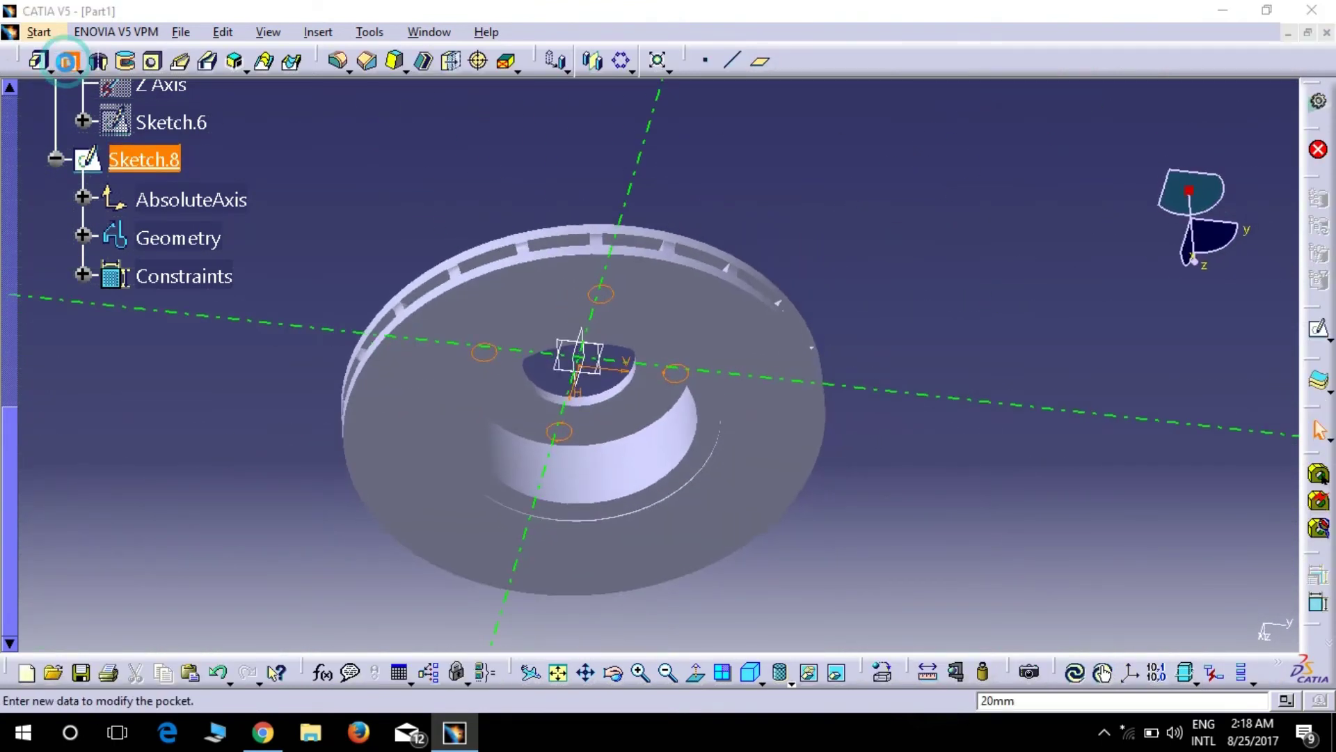
middle_click_drag(899, 240, 840, 387)
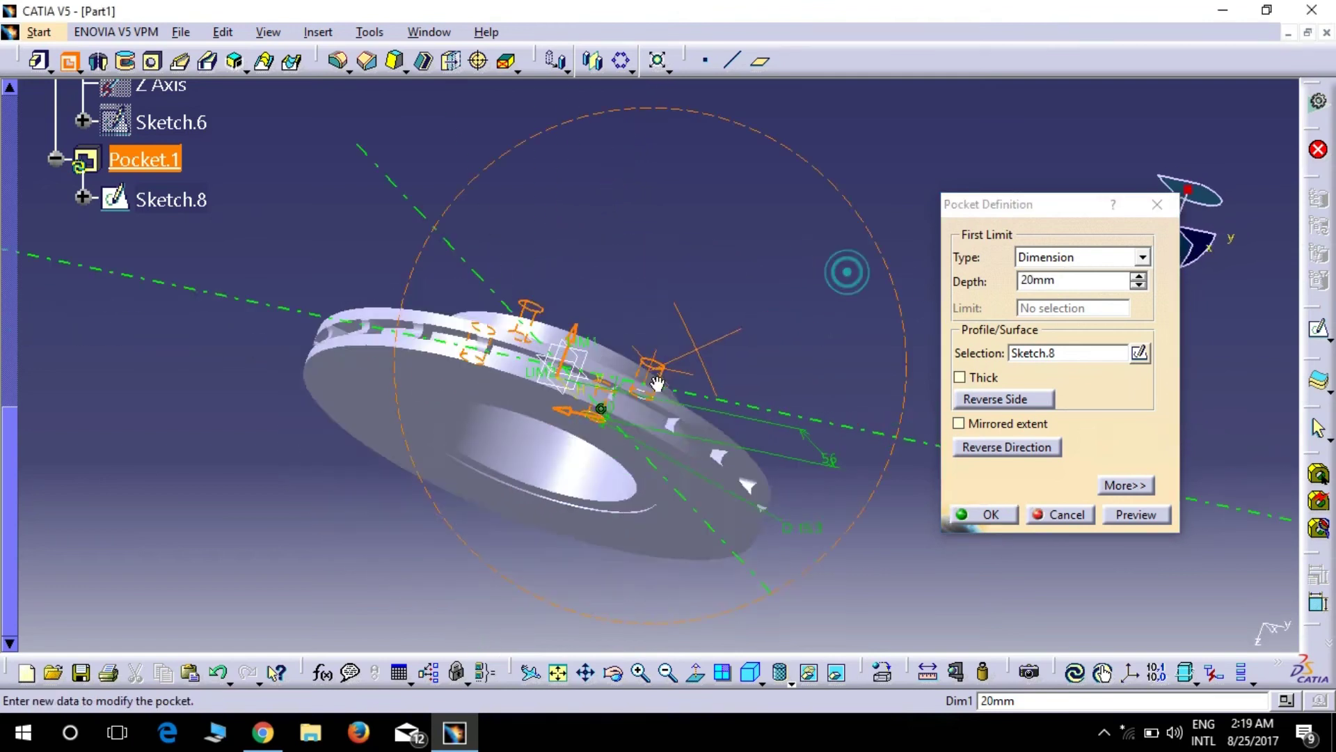
left_click(1008, 446)
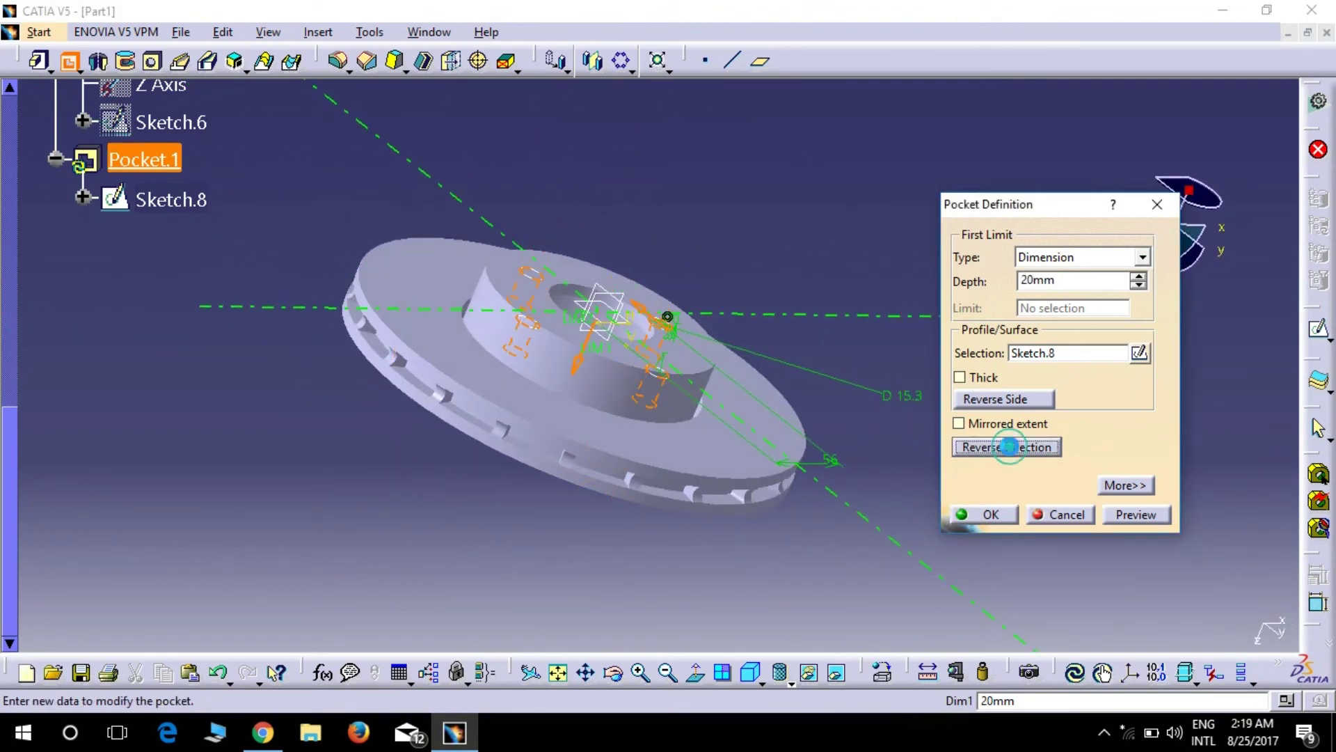
left_click(1101, 518)
mouse_move(554, 545)
middle_mouse_down()
mouse_move(770, 104)
mouse_move(805, 141)
mouse_move(680, 336)
middle_mouse_up()
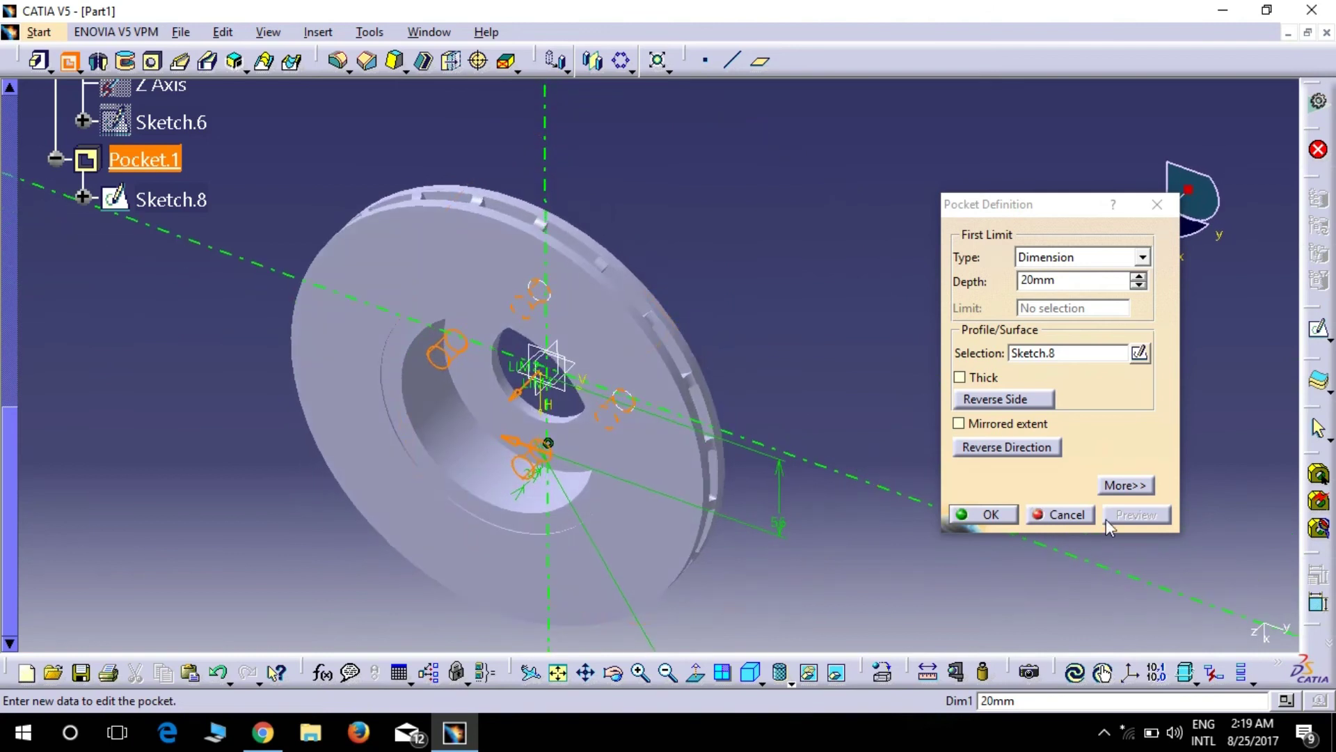
left_click(1046, 445)
left_click(1140, 513)
left_click(992, 515)
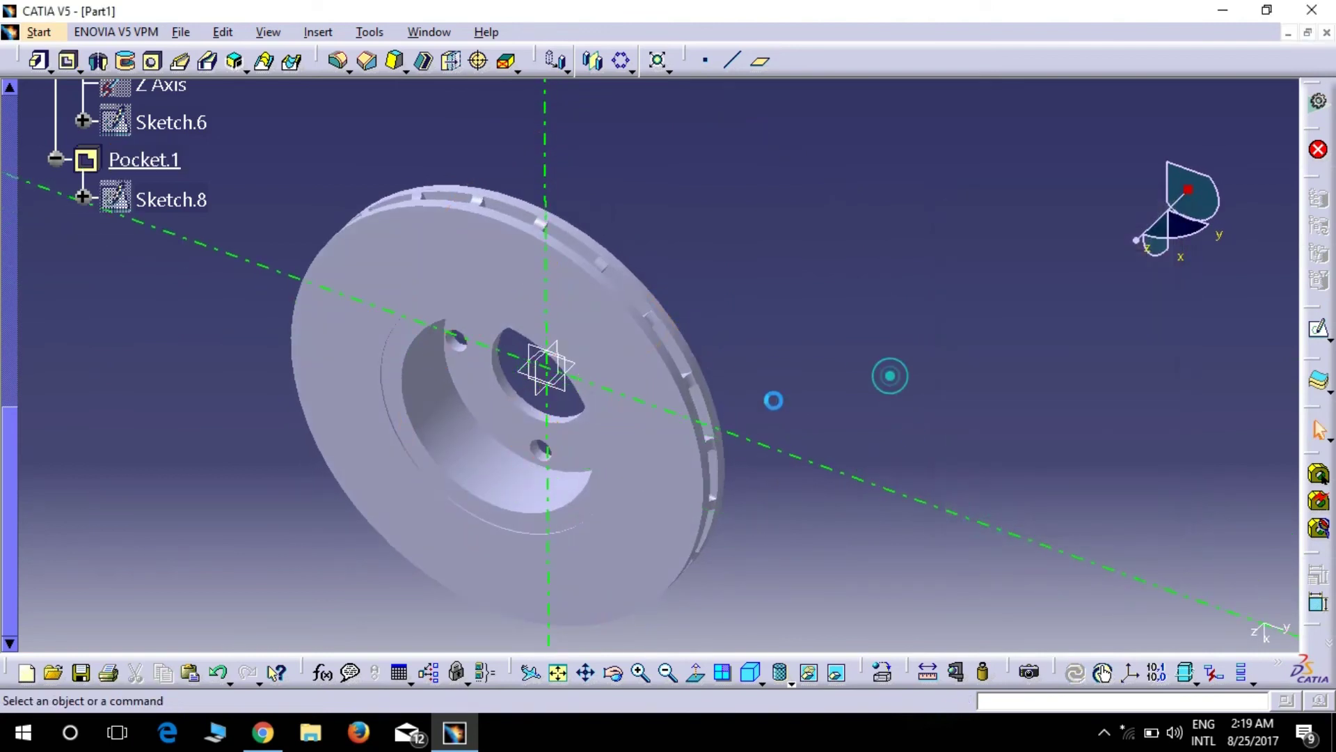
mouse_move(193, 454)
middle_mouse_down()
mouse_move(487, 289)
mouse_move(725, 263)
mouse_move(922, 438)
mouse_move(914, 462)
mouse_move(871, 253)
mouse_move(766, 244)
mouse_move(701, 199)
mouse_move(536, 238)
mouse_move(516, 295)
middle_mouse_up()
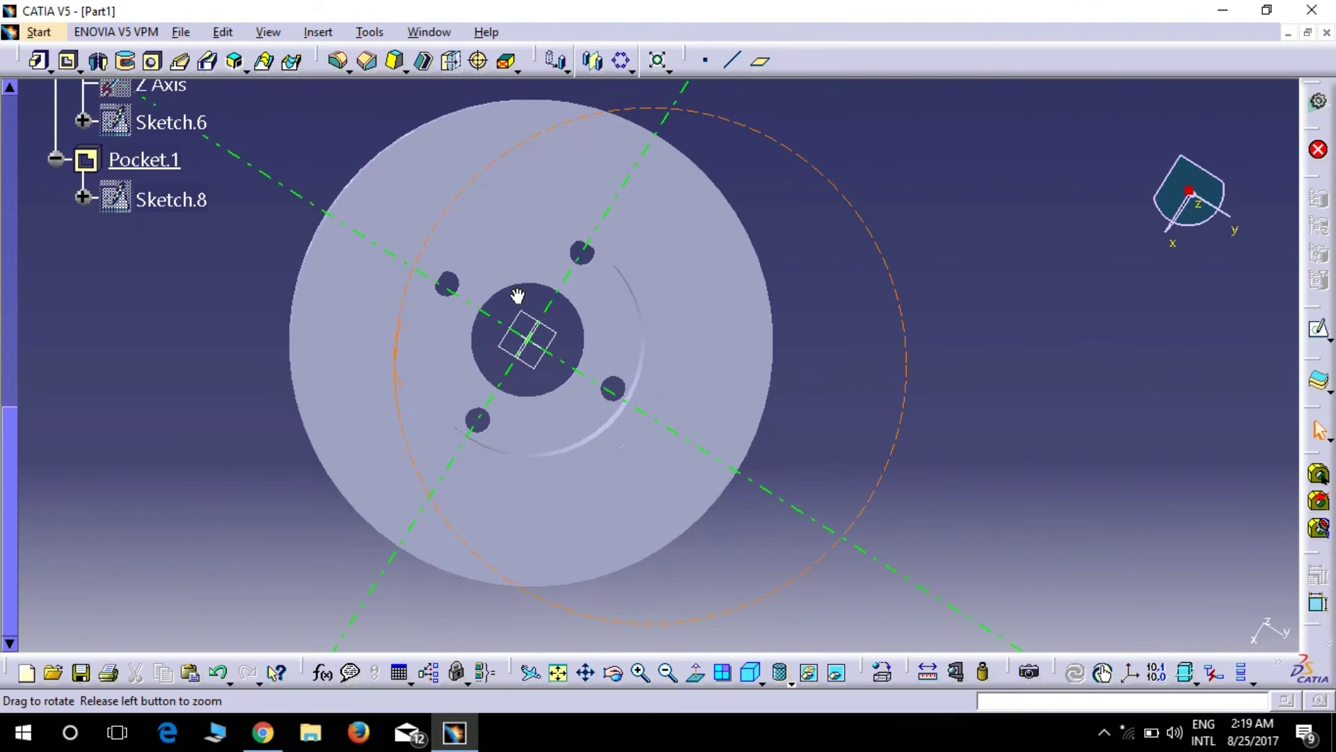
Start a sketch on the disc's front face and project its edges into it.
left_click(678, 215)
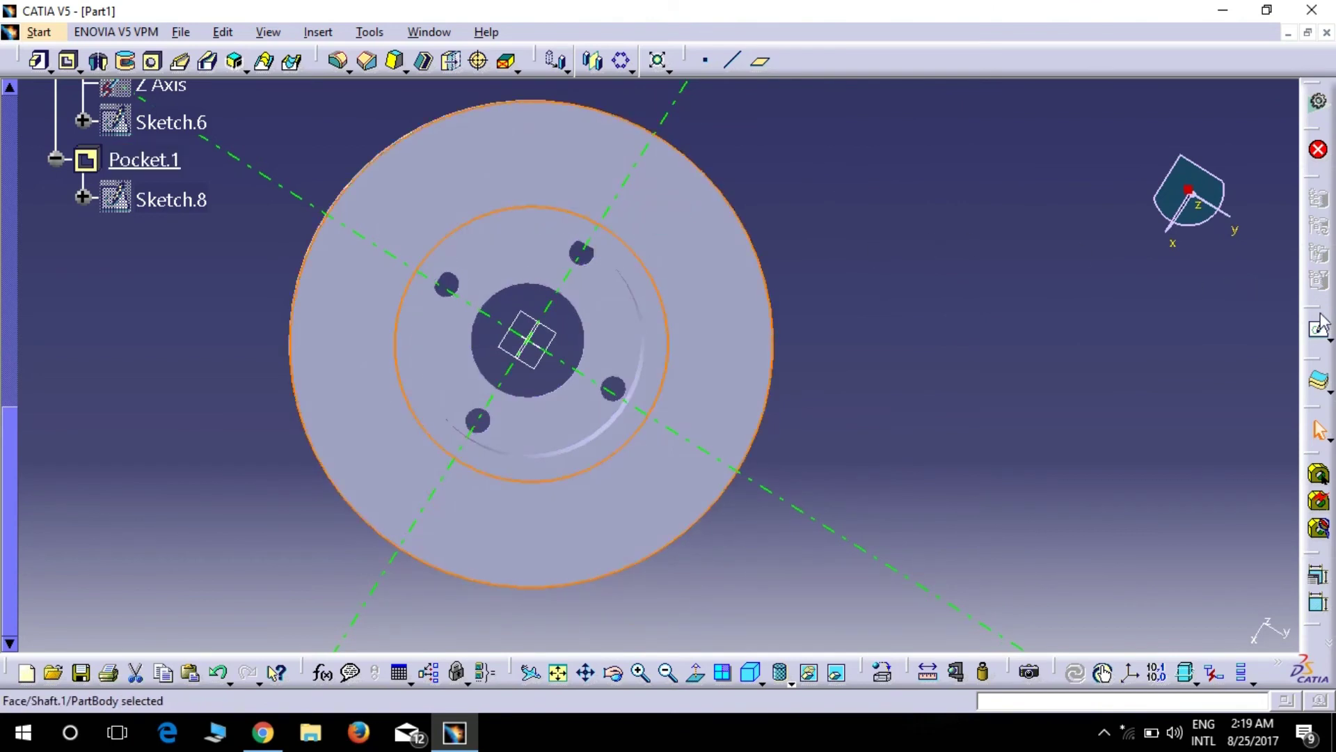
left_click(1328, 338)
left_click(1289, 350)
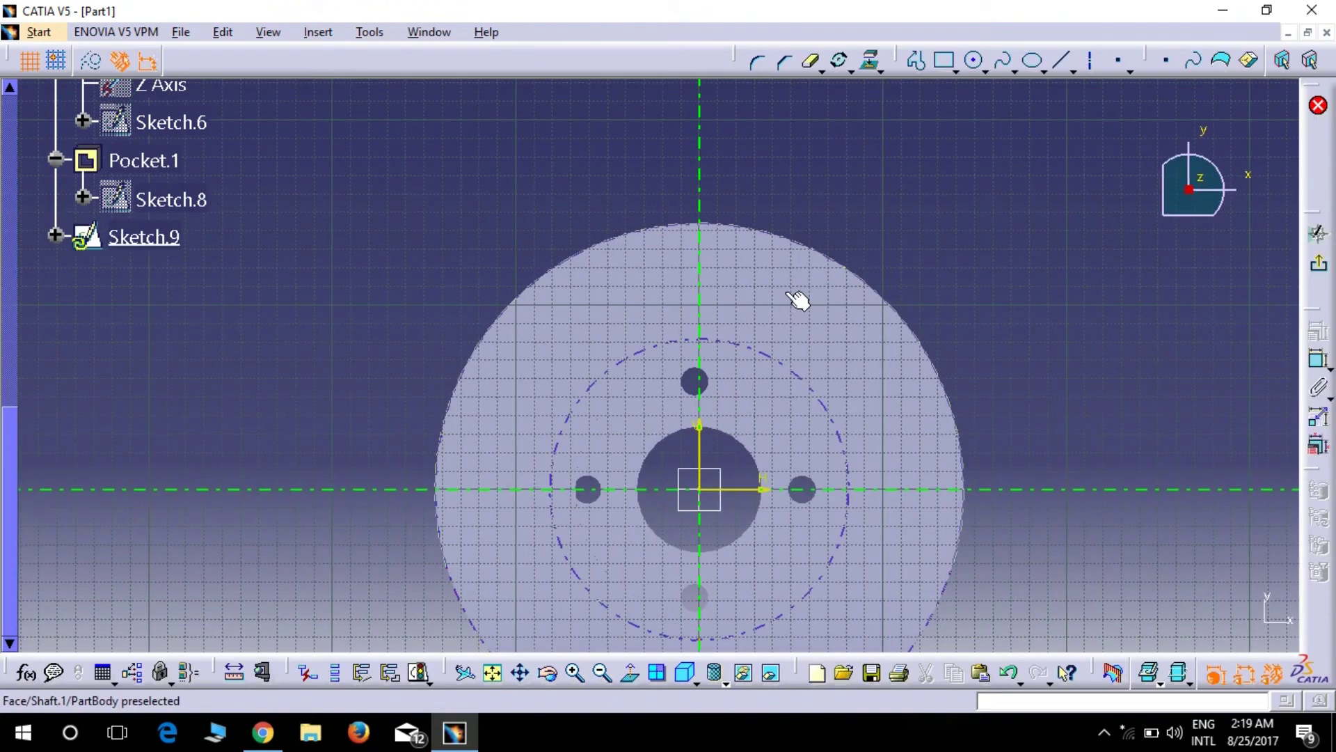
left_click(798, 263)
left_click(871, 64)
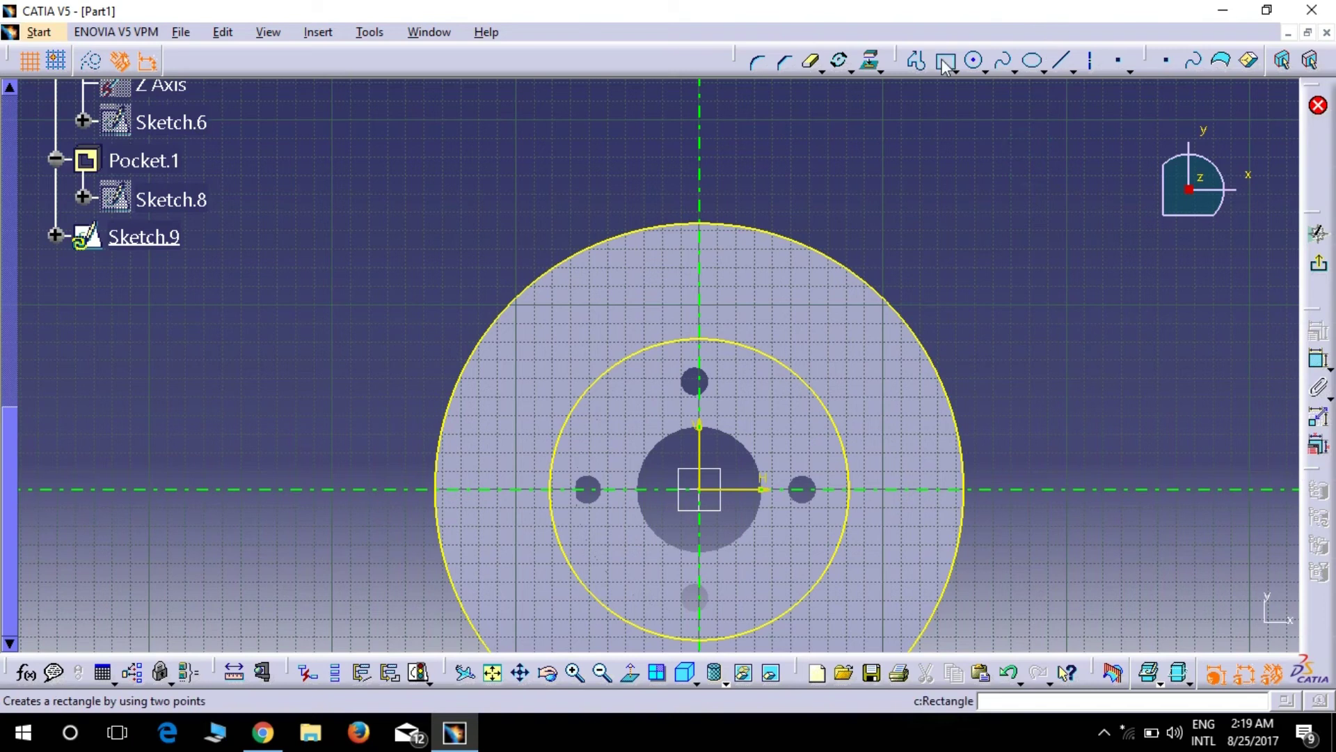
Draw an R100 circle and constrain it coincident with the disc centre.
left_click(974, 61)
left_click(1010, 363)
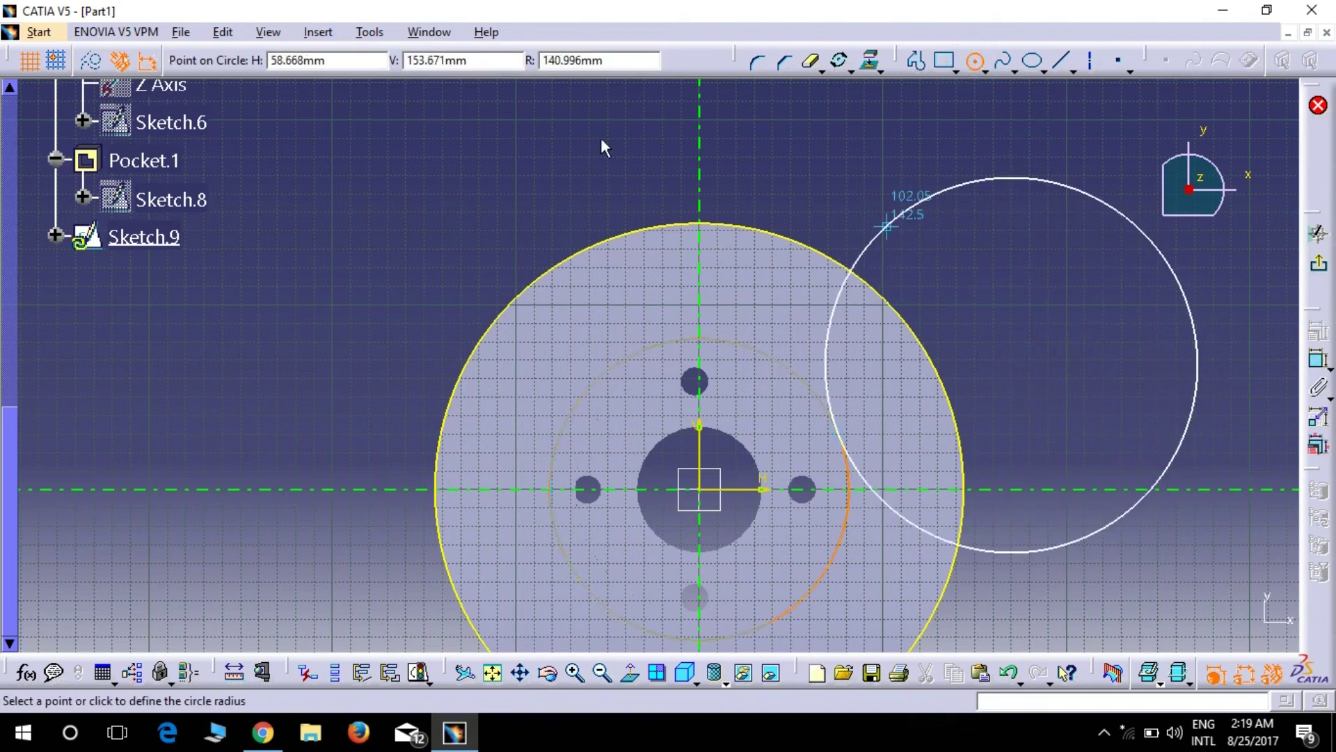
left_click(614, 60)
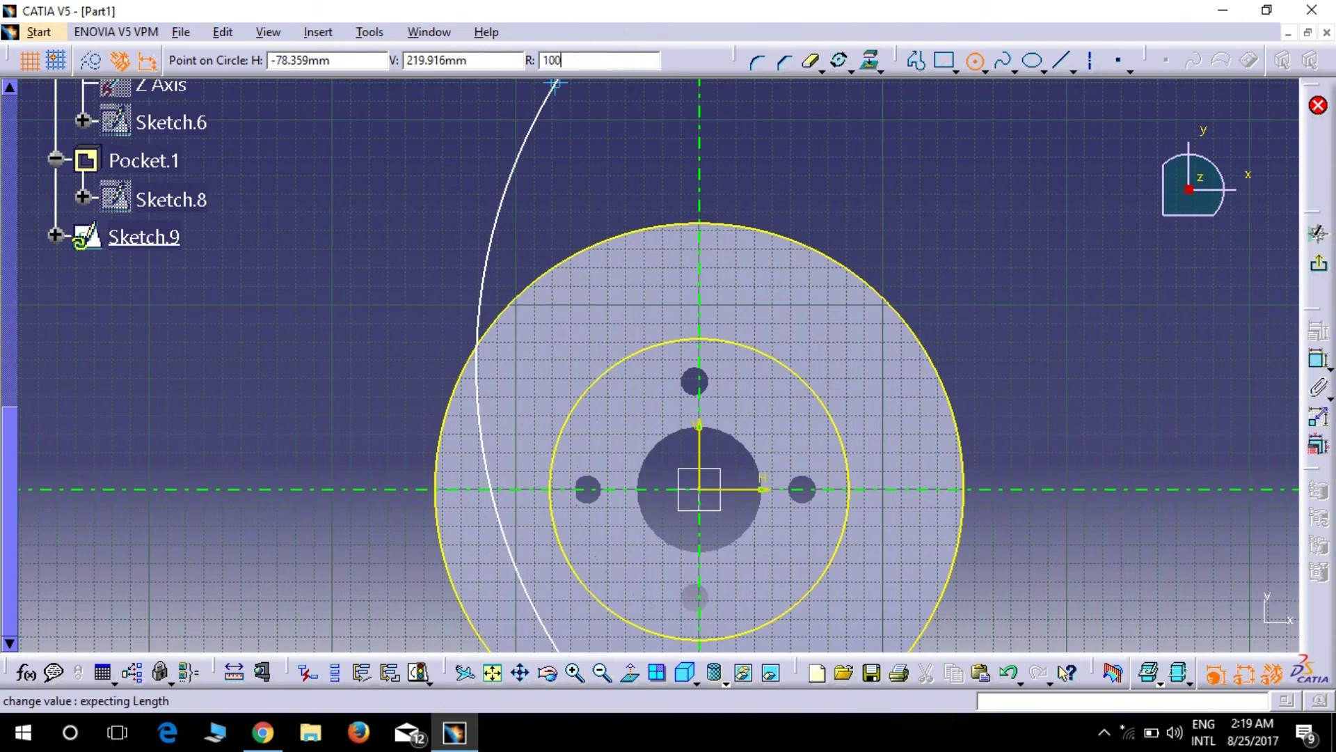
key("Return")
left_click(982, 119)
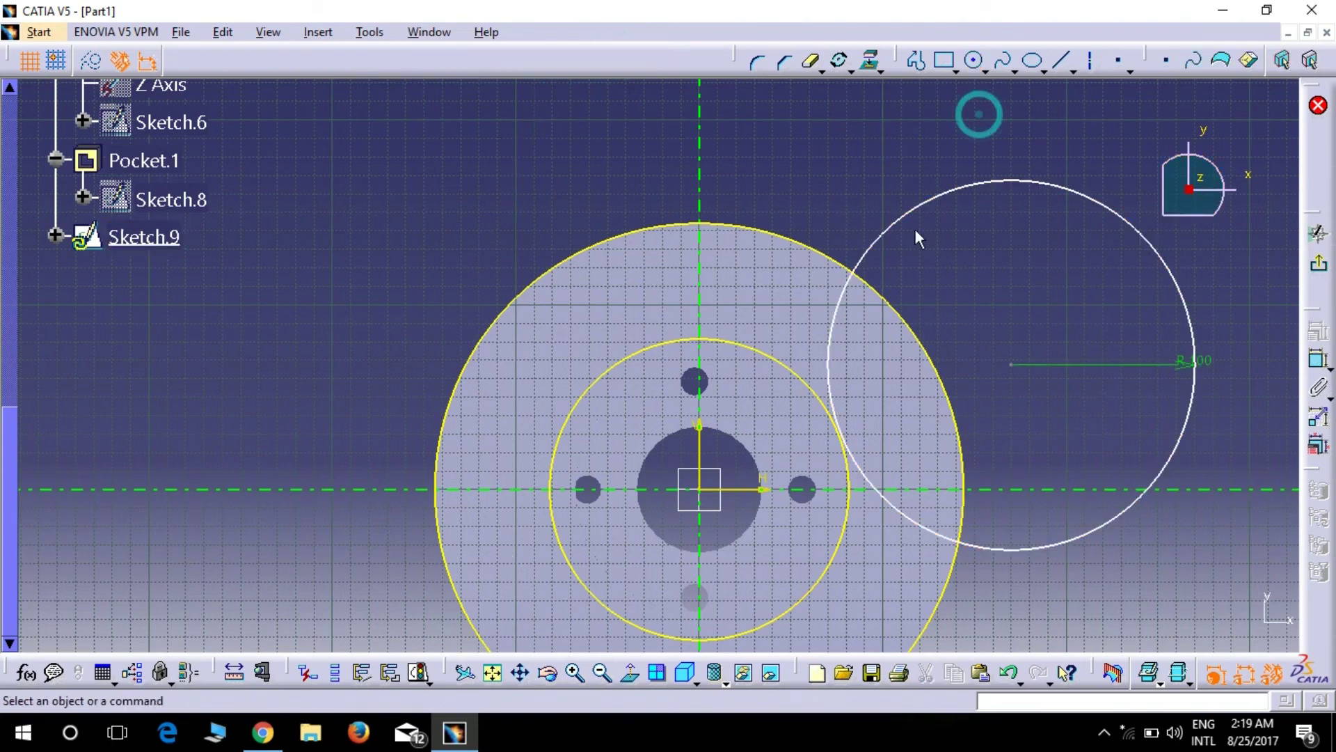
left_click(903, 221)
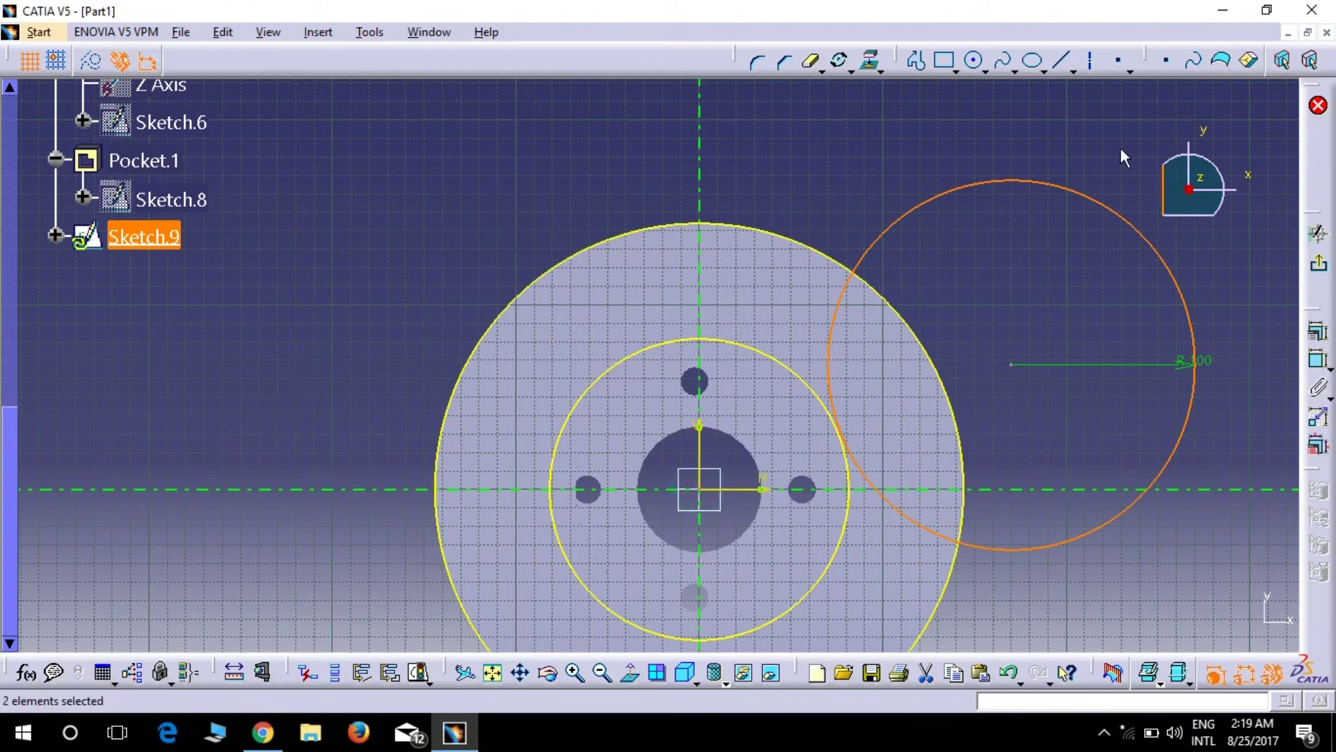
left_click(1318, 332)
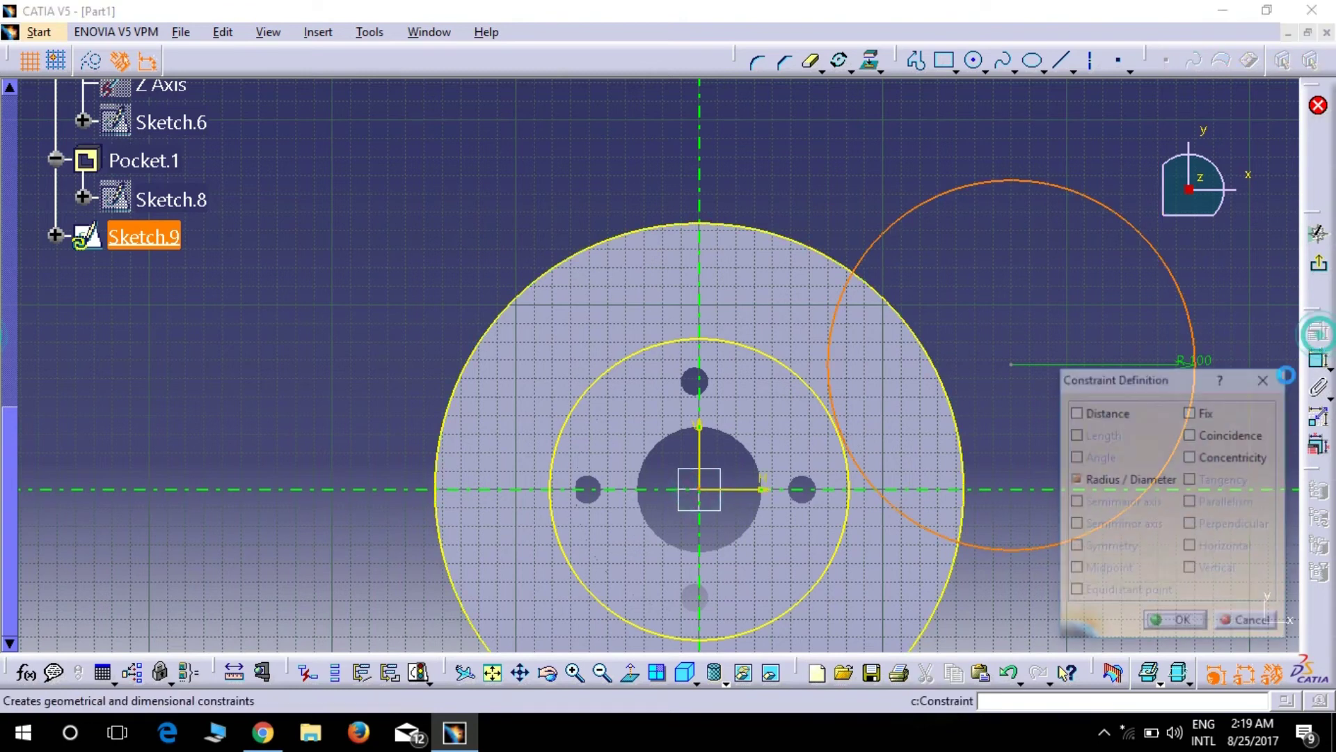
left_click(1256, 435)
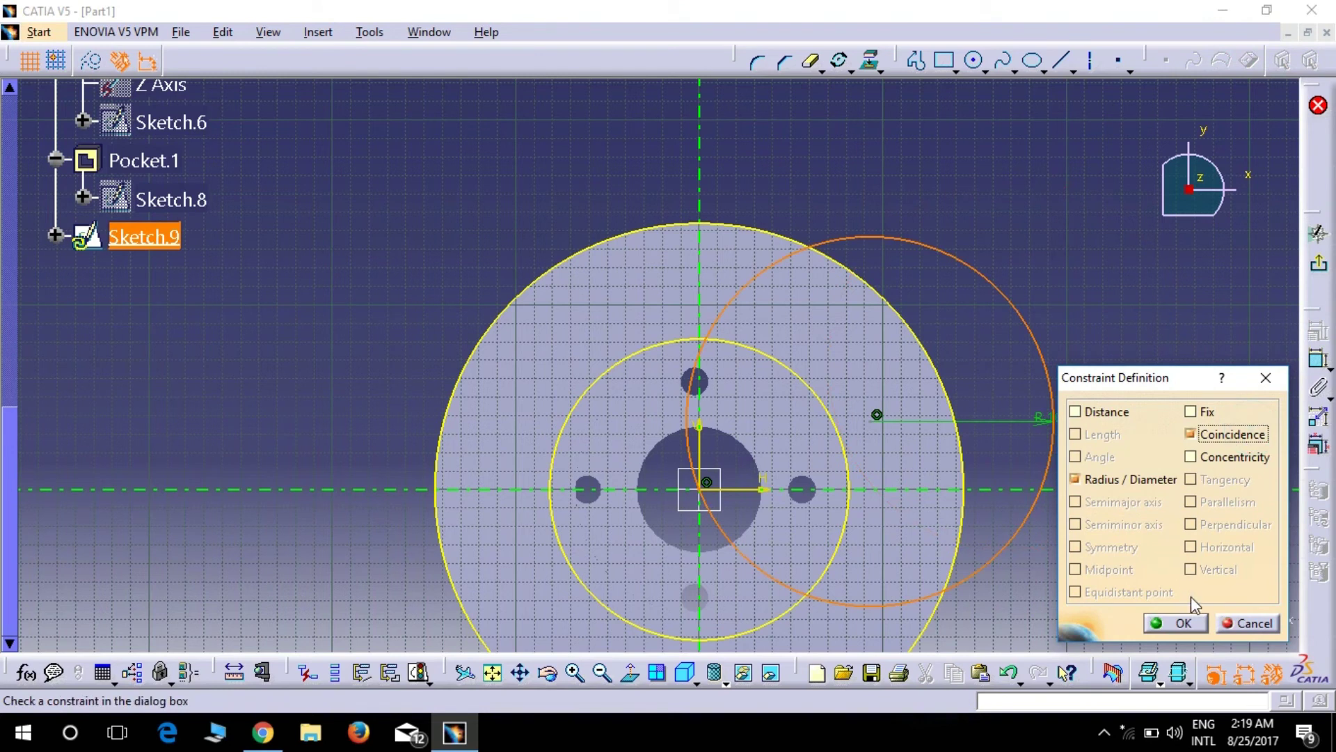
left_click(1183, 621)
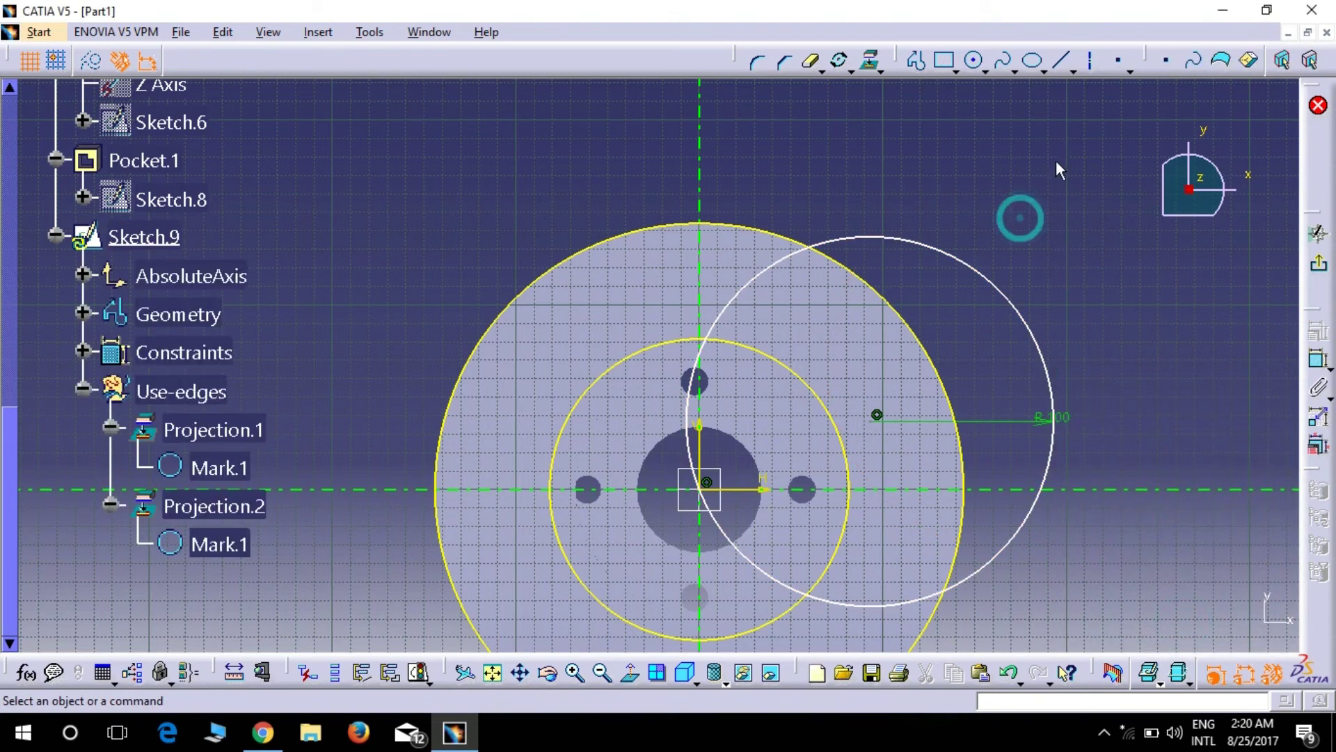
Quick-trim the R100 circle down to the single arc crossing the disc face.
left_click(811, 61)
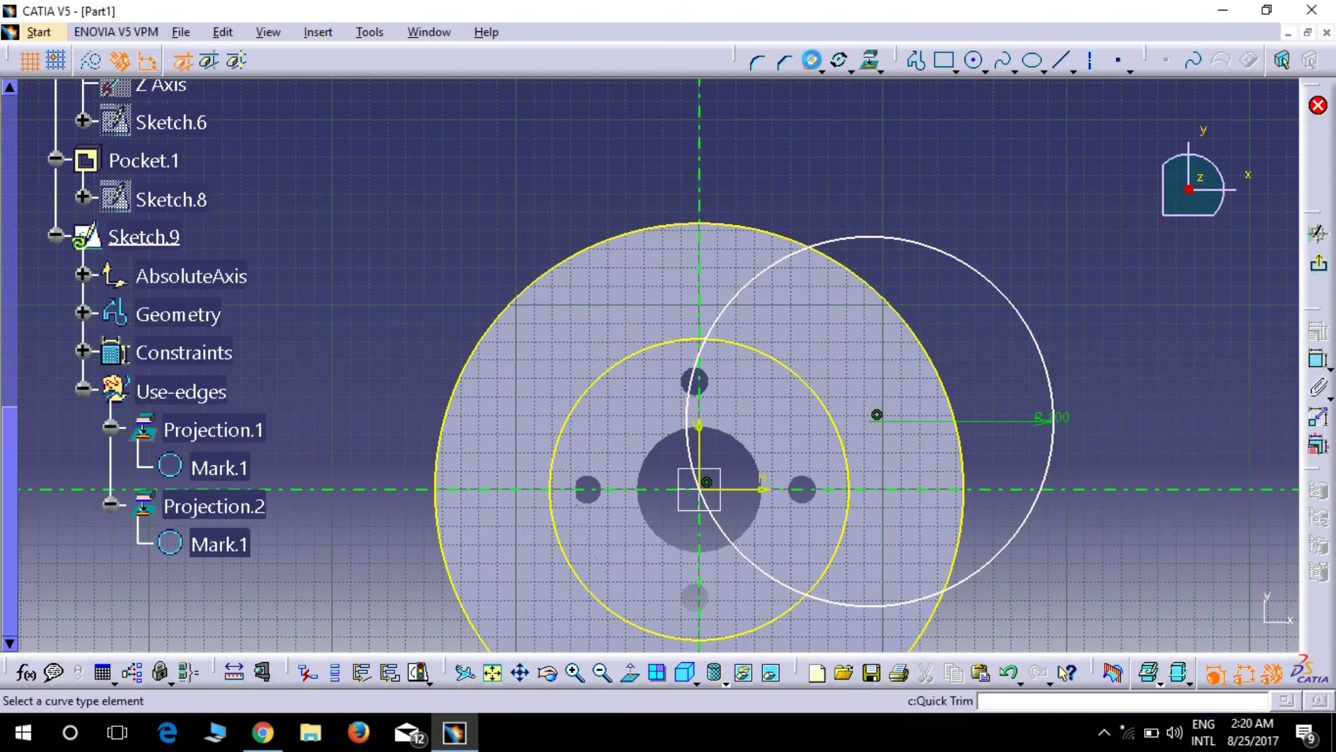
left_click(922, 251)
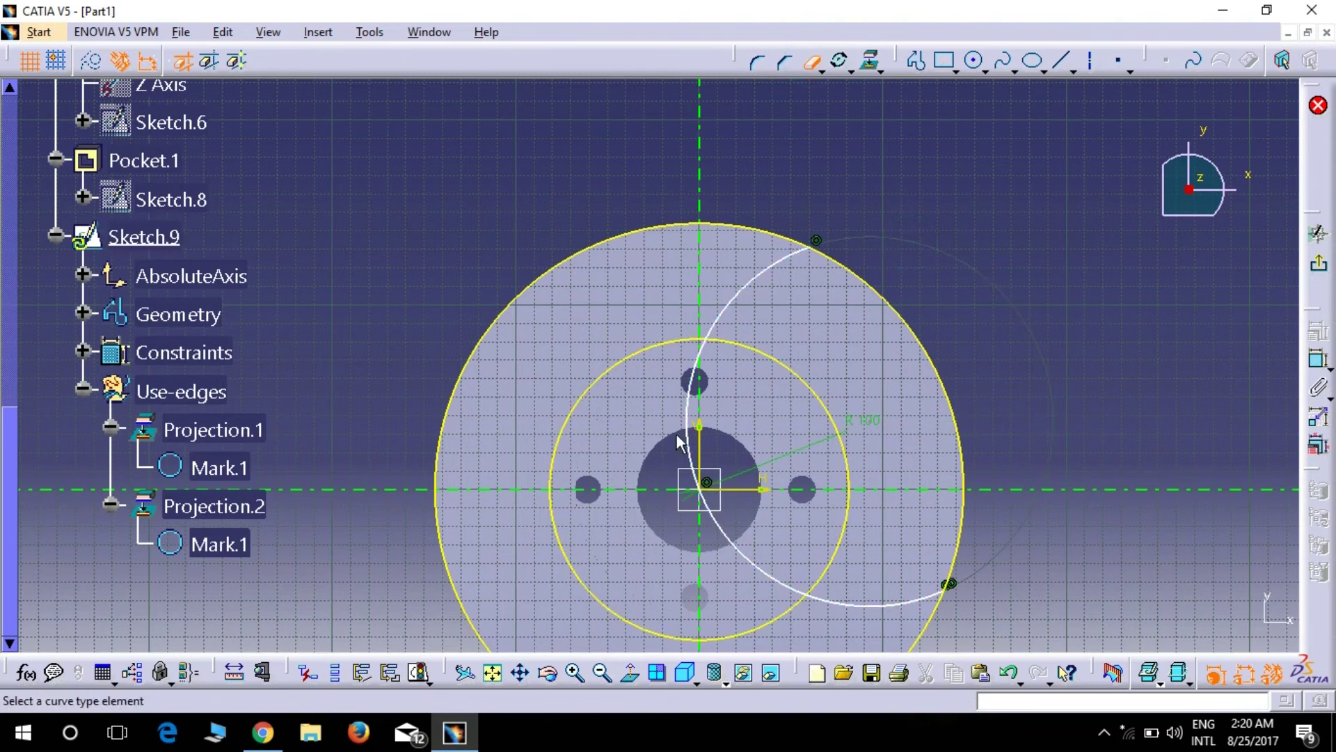
left_click(698, 432)
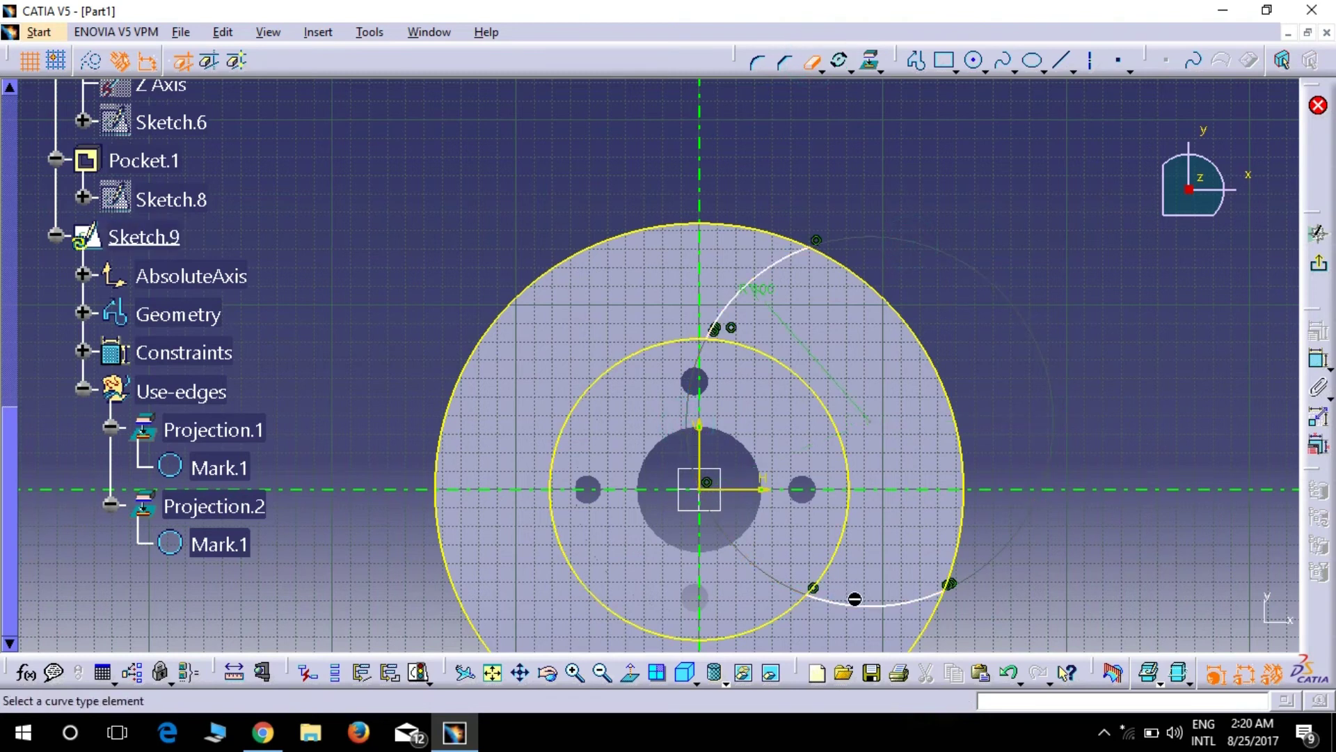
left_click(870, 601)
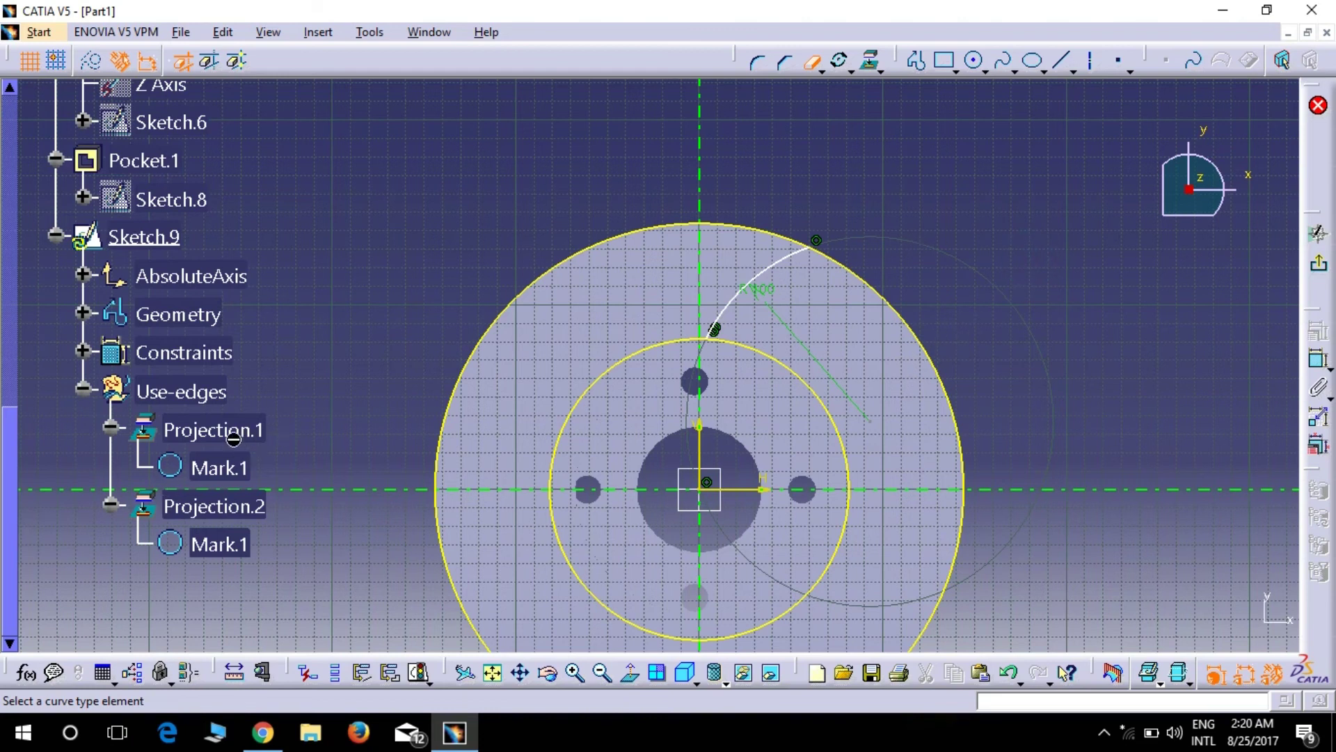
key("Escape")
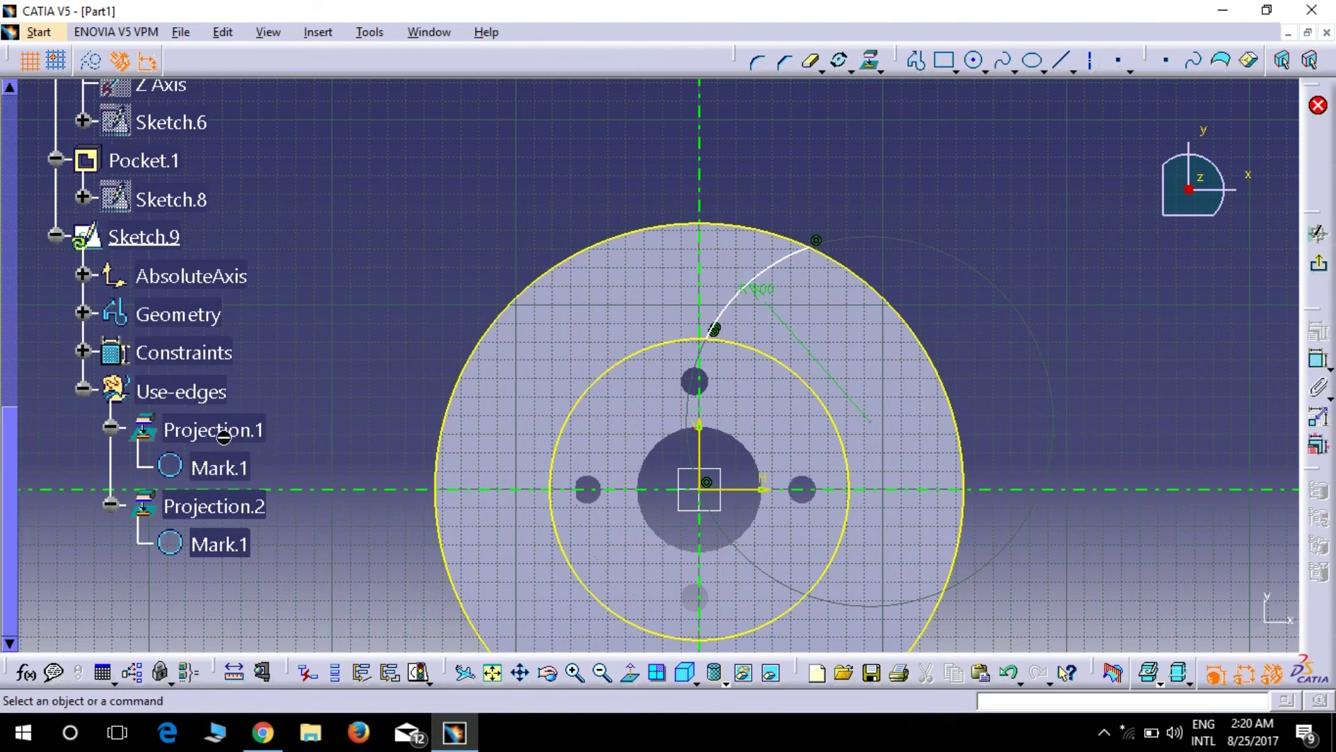
Delete Projection.1 and Projection.2 from the tree, leaving only the arc.
right_click(235, 442)
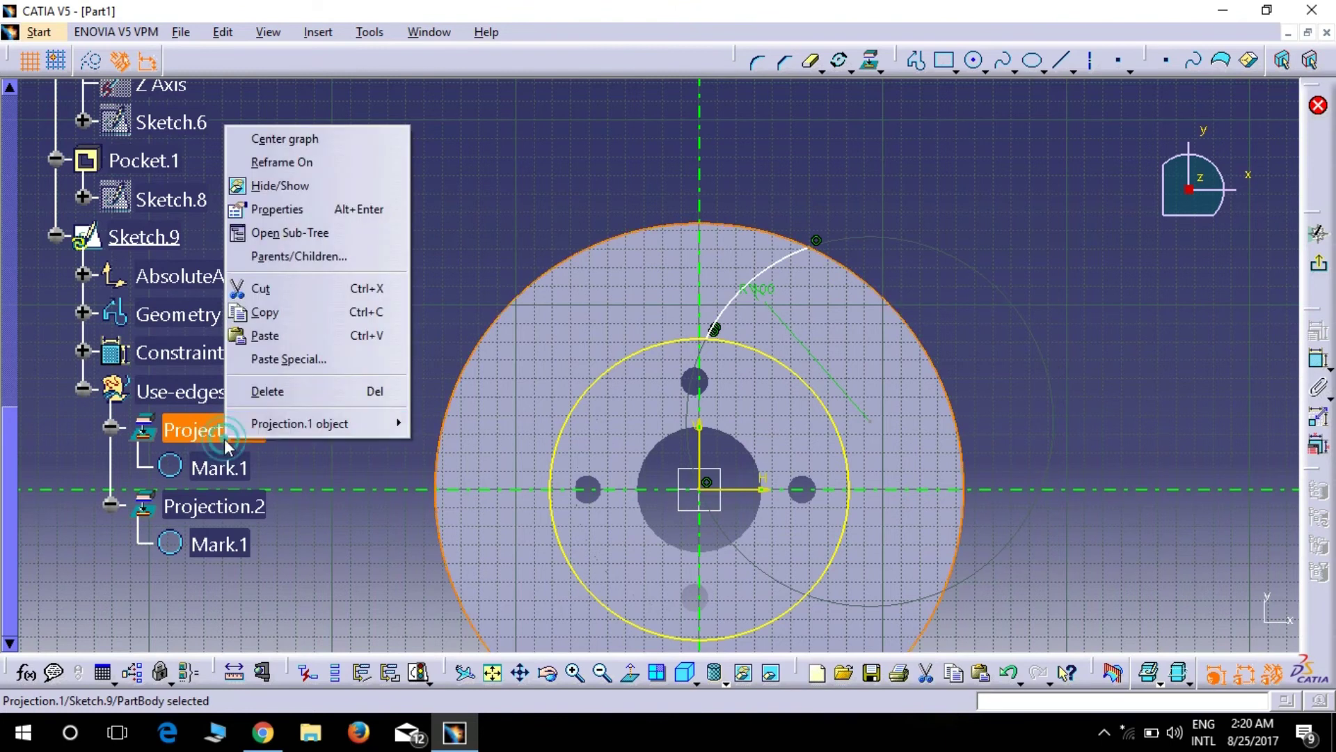
left_click(255, 393)
right_click(237, 439)
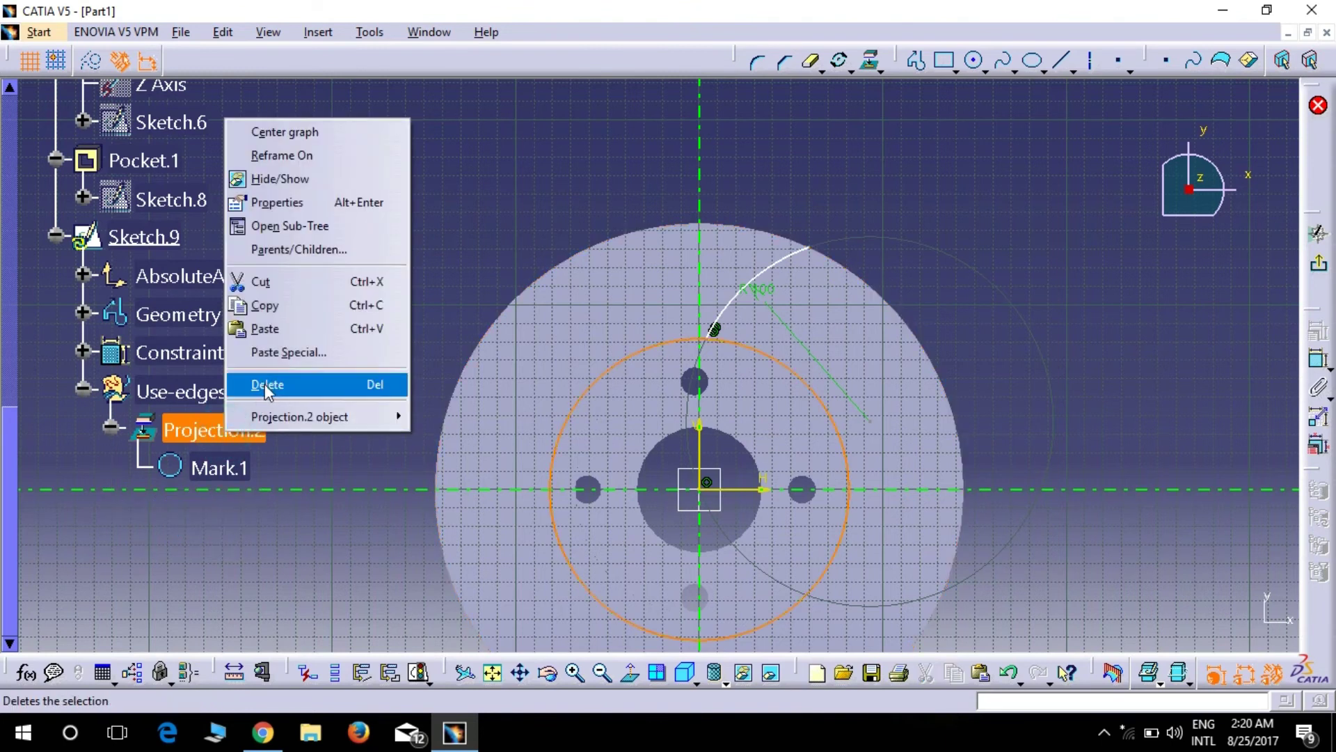
left_click(261, 383)
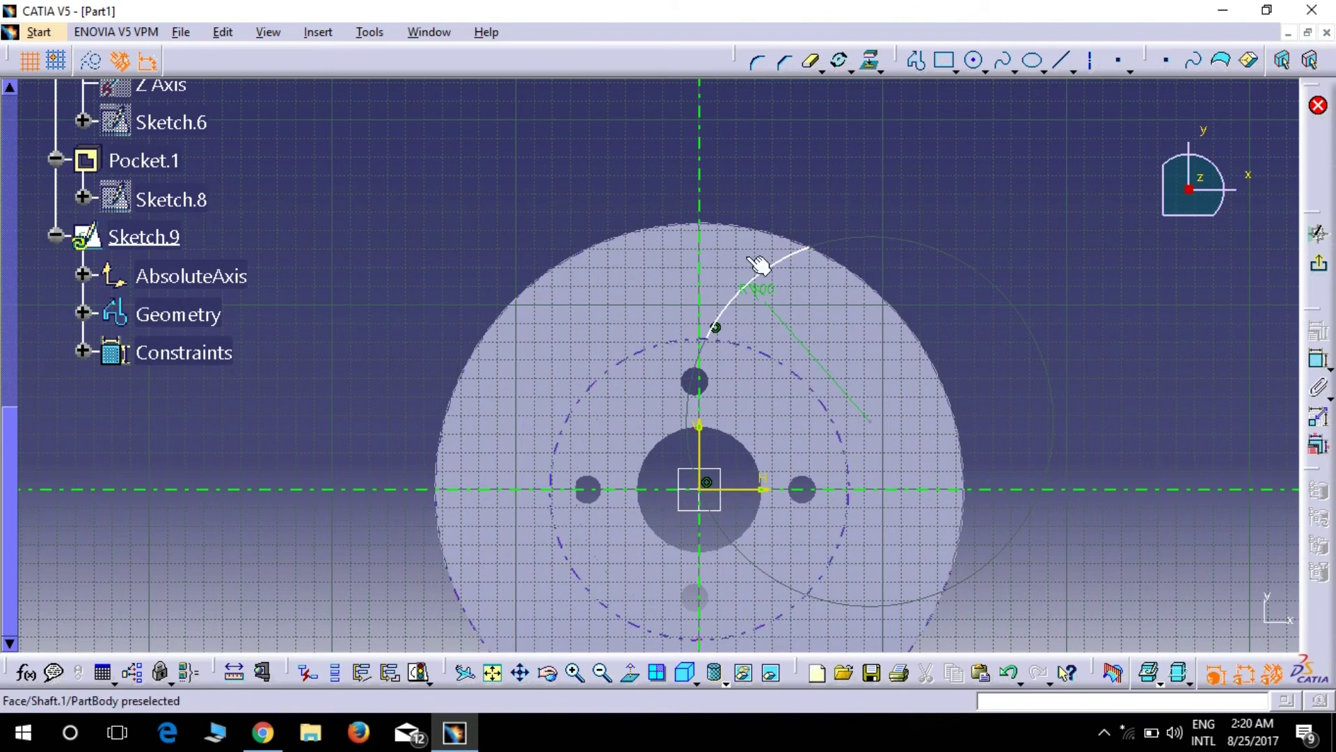
left_click(764, 273)
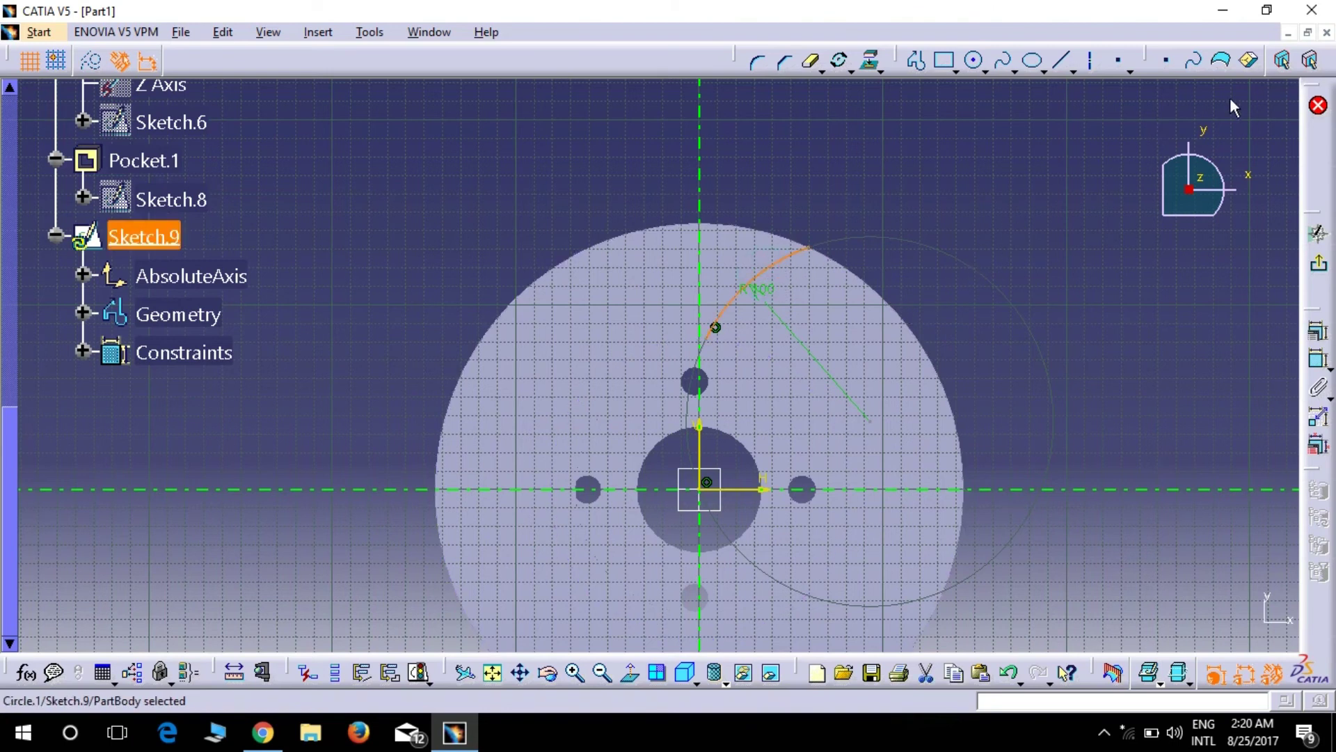
Convert the trimmed arc to construction geometry and start a circle centred on its end point.
left_click(120, 63)
left_click(91, 61)
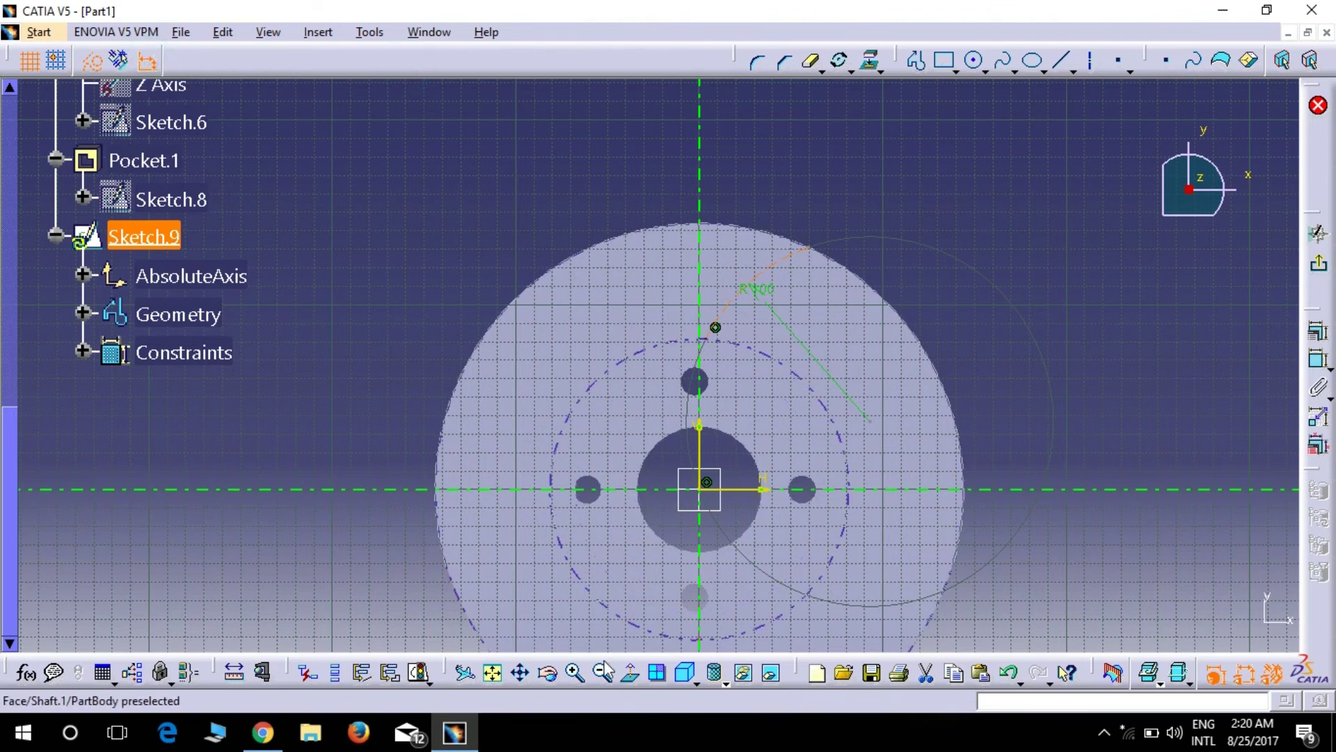
left_click(976, 60)
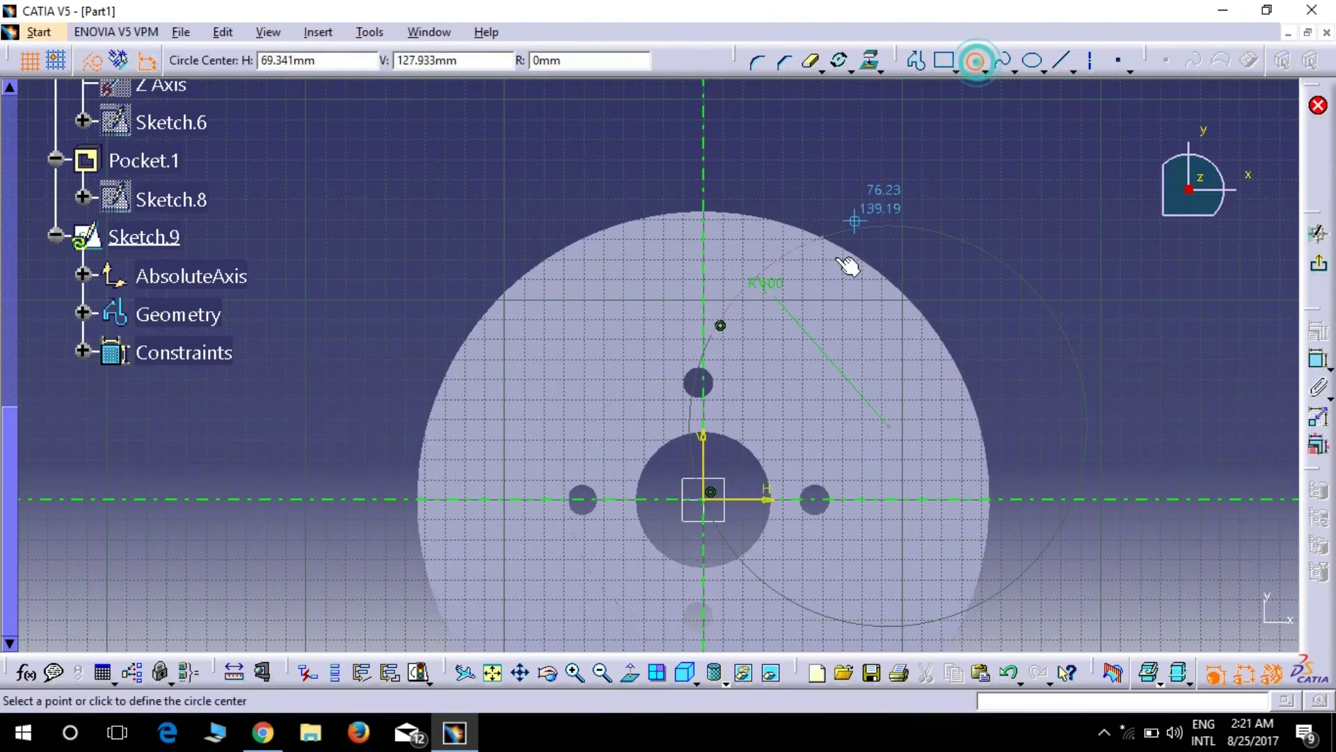
left_click(724, 322)
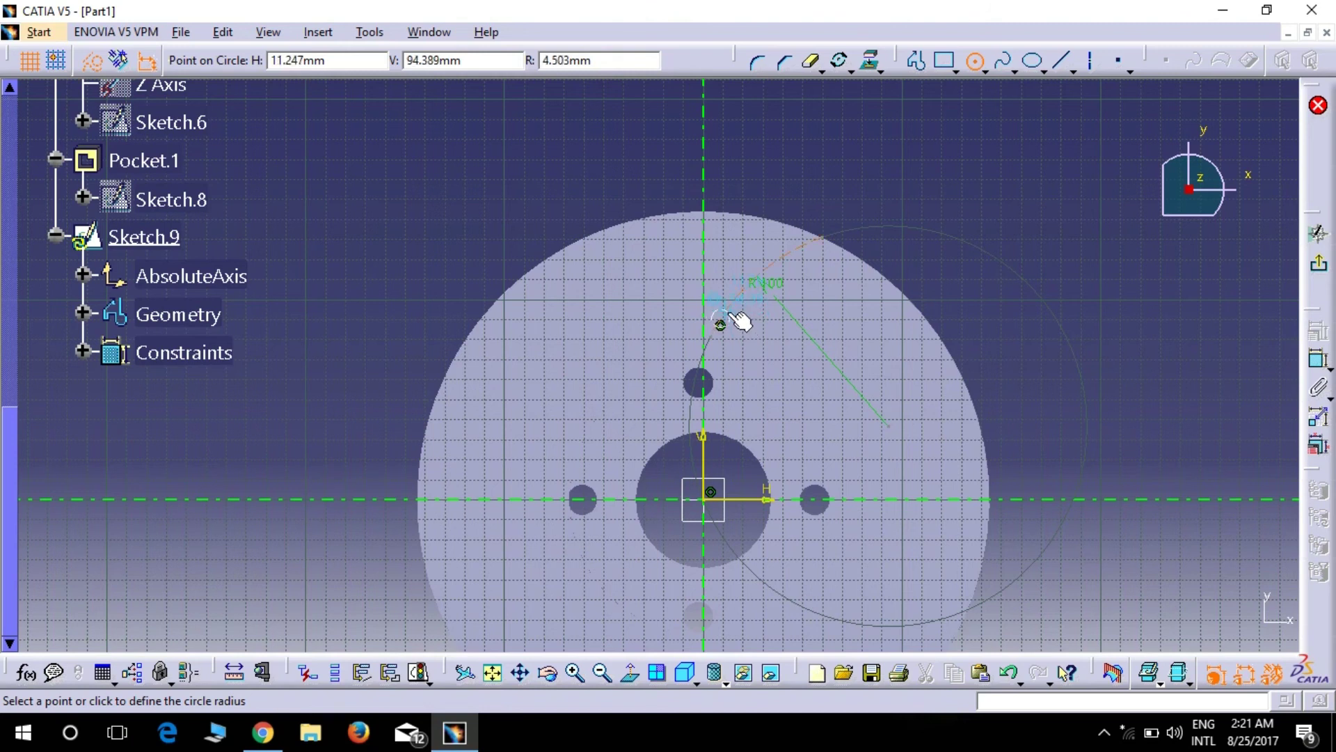
left_click(618, 61)
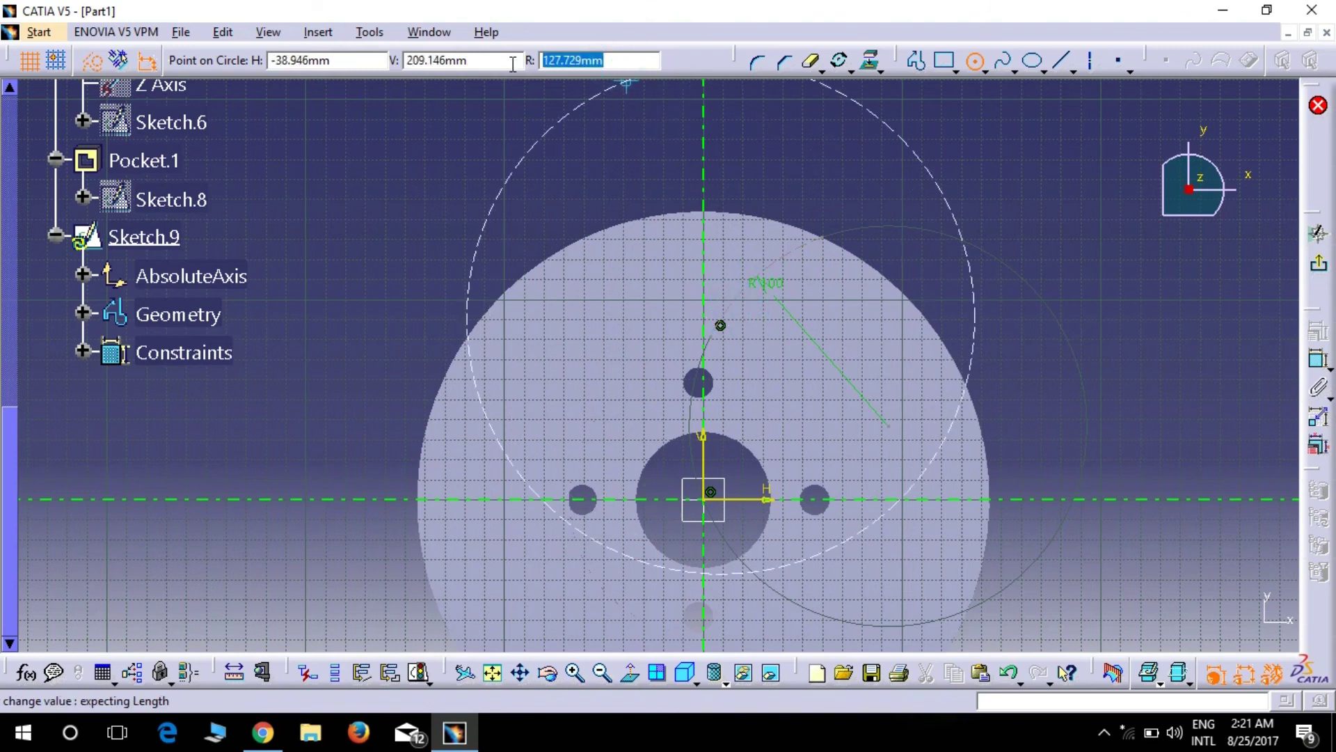
Finish the small circle with radius 8.5 and zoom in closely around the arc.
type("8.5")
key("Return")
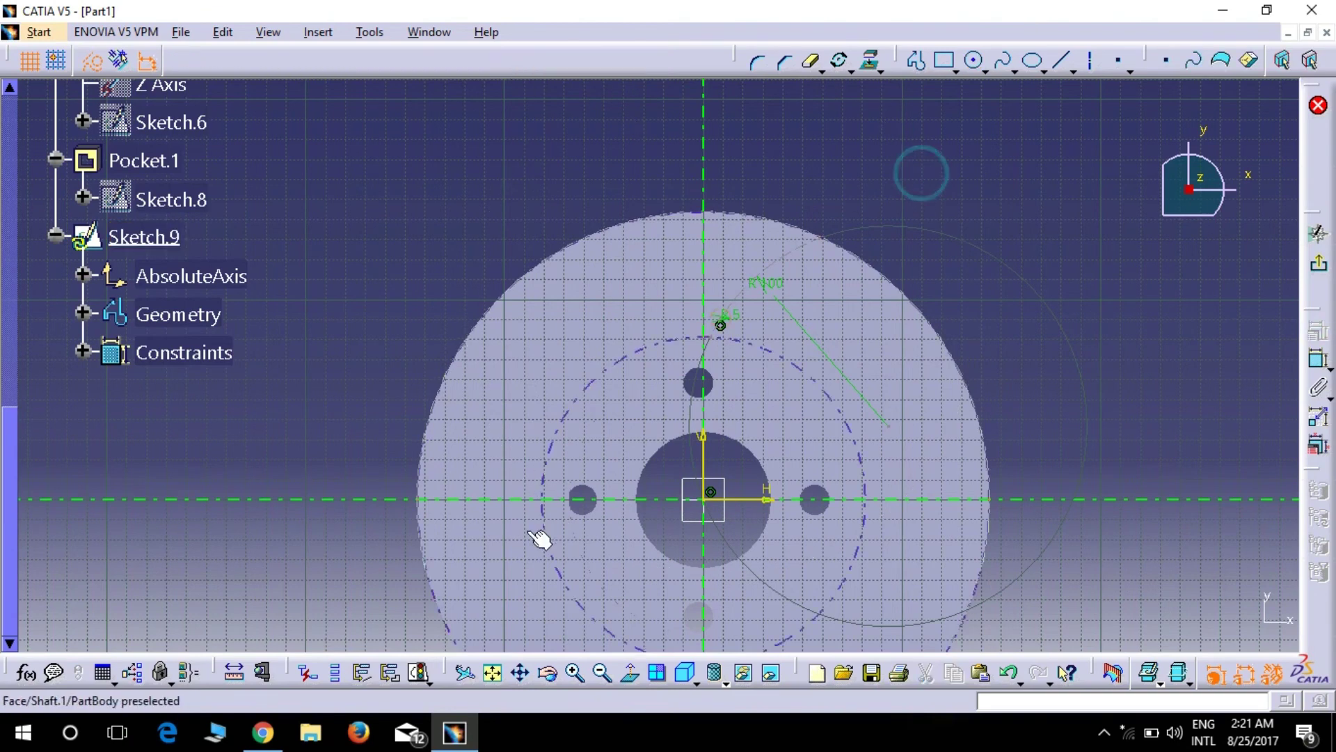
left_click(575, 672)
left_click(575, 672)
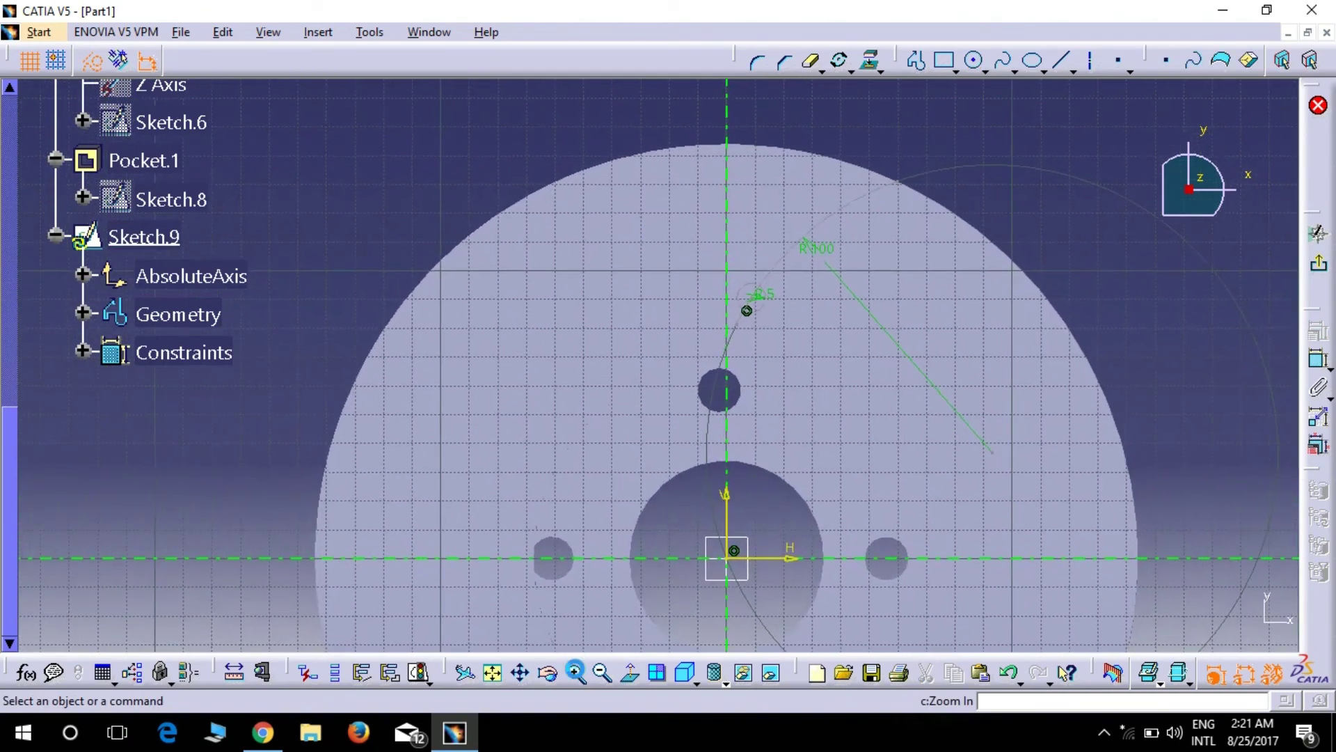
left_click(575, 672)
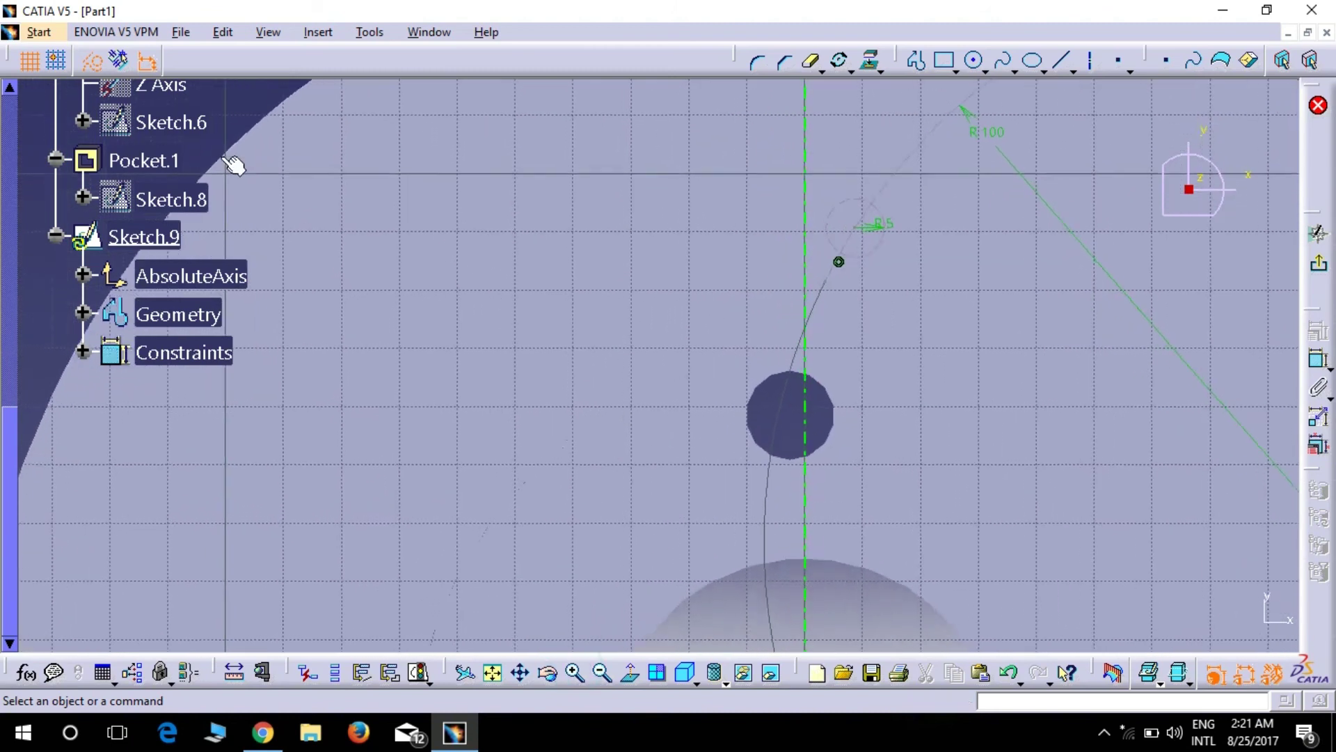
left_click(95, 63)
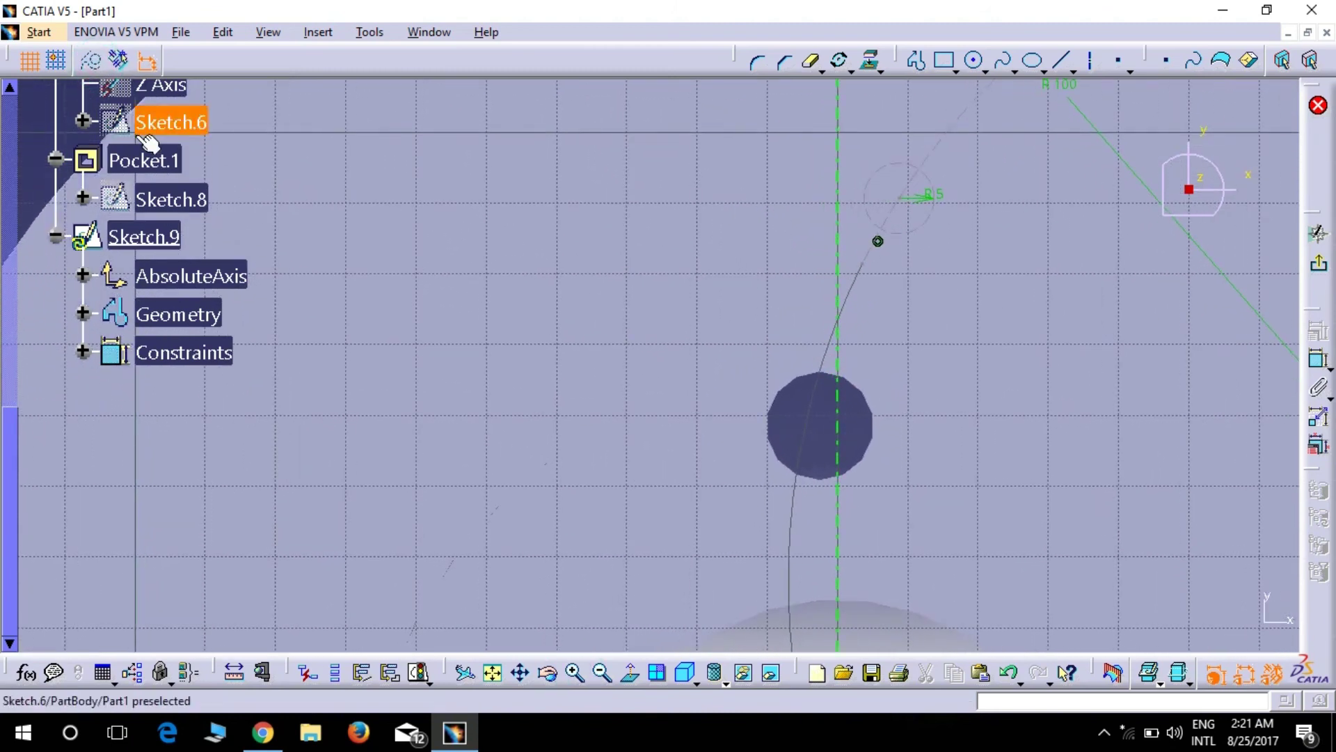
left_click(1003, 61)
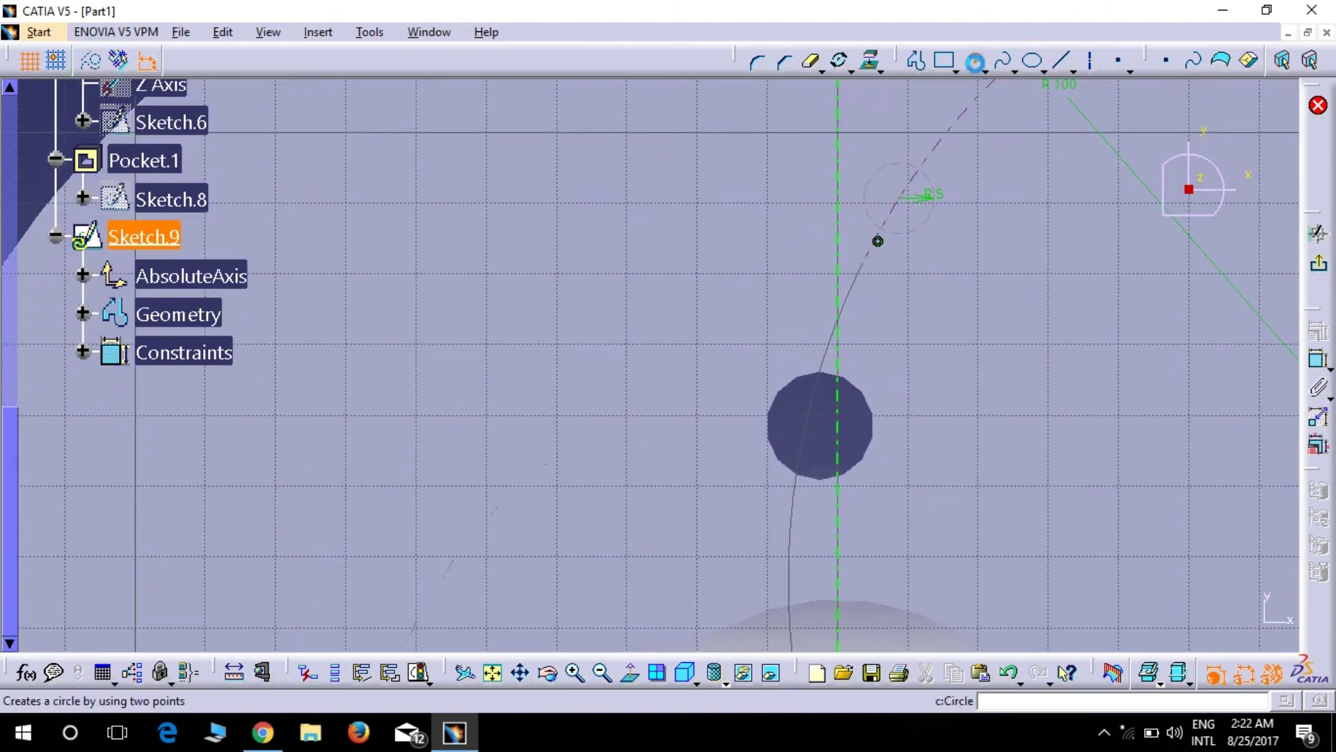
Draw the small circle on its spot and give it a 10 mm diameter dimension.
left_click(975, 61)
left_click(900, 198)
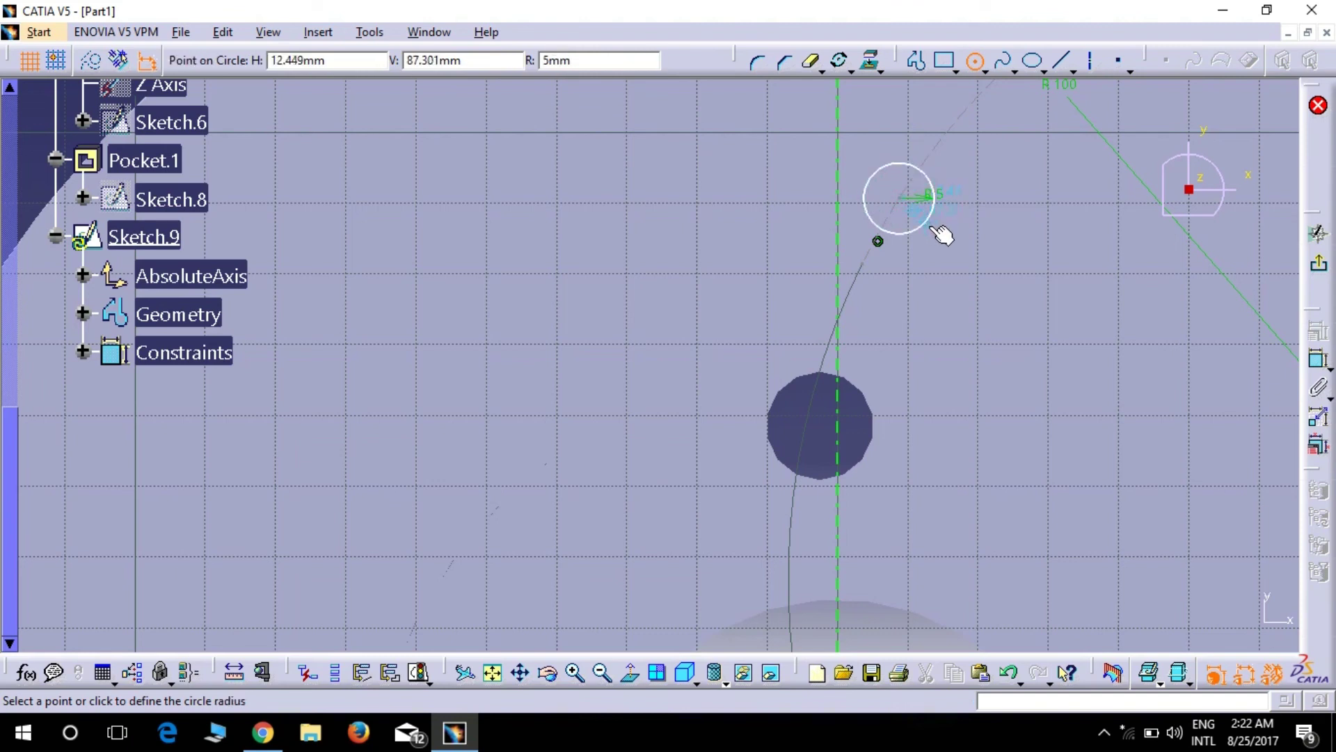
left_click(939, 231)
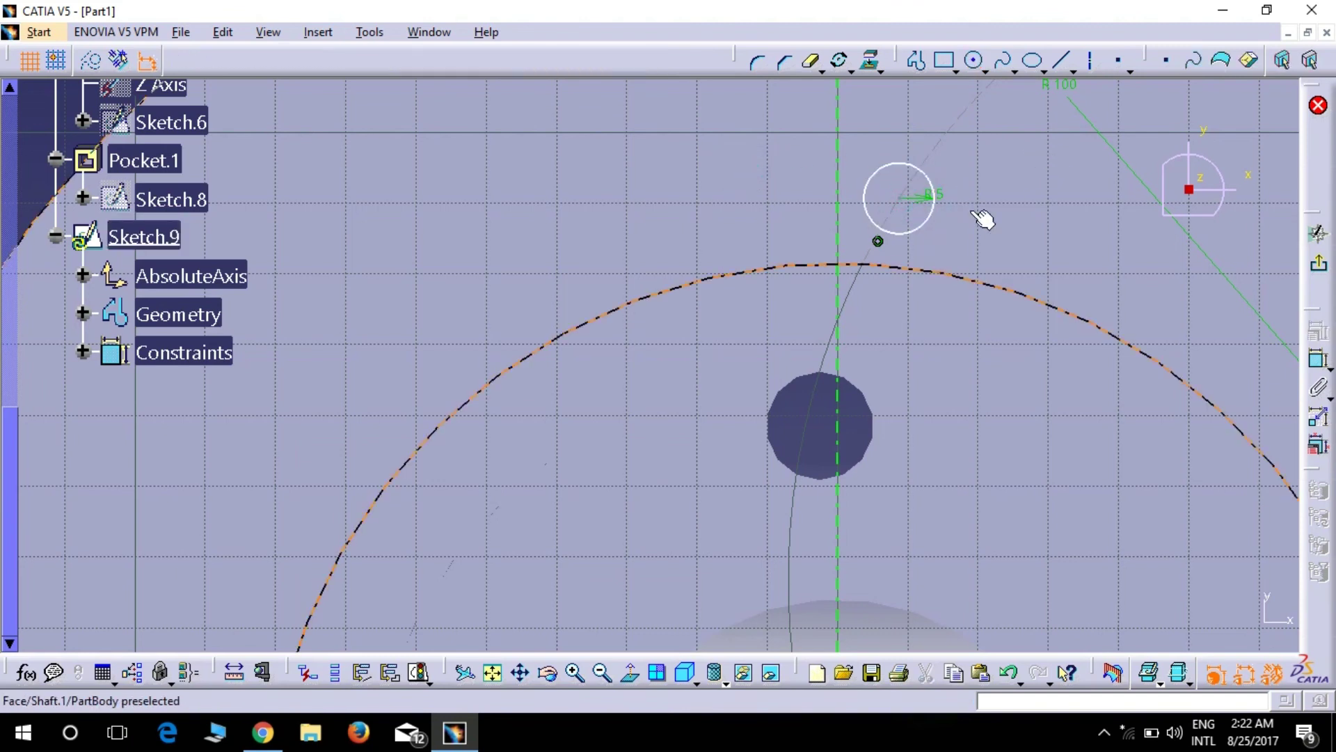
left_click(934, 217)
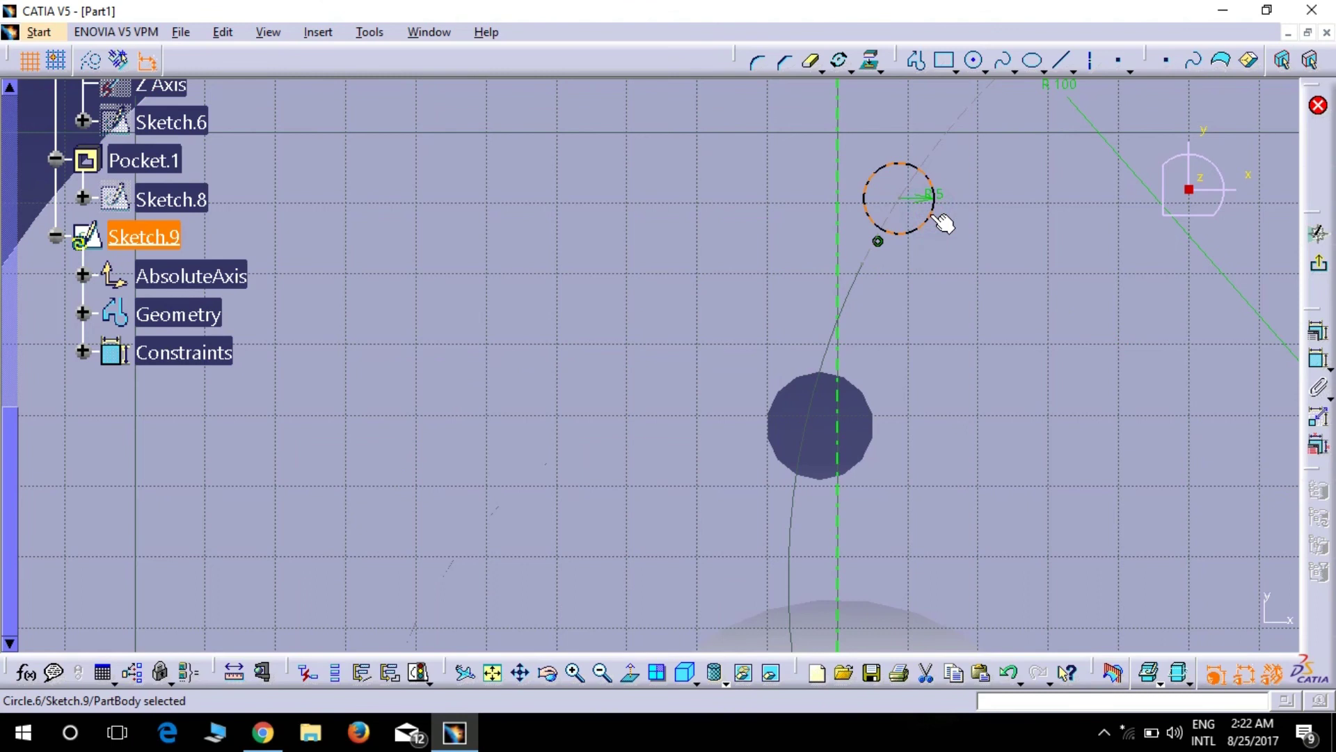
left_click(1317, 359)
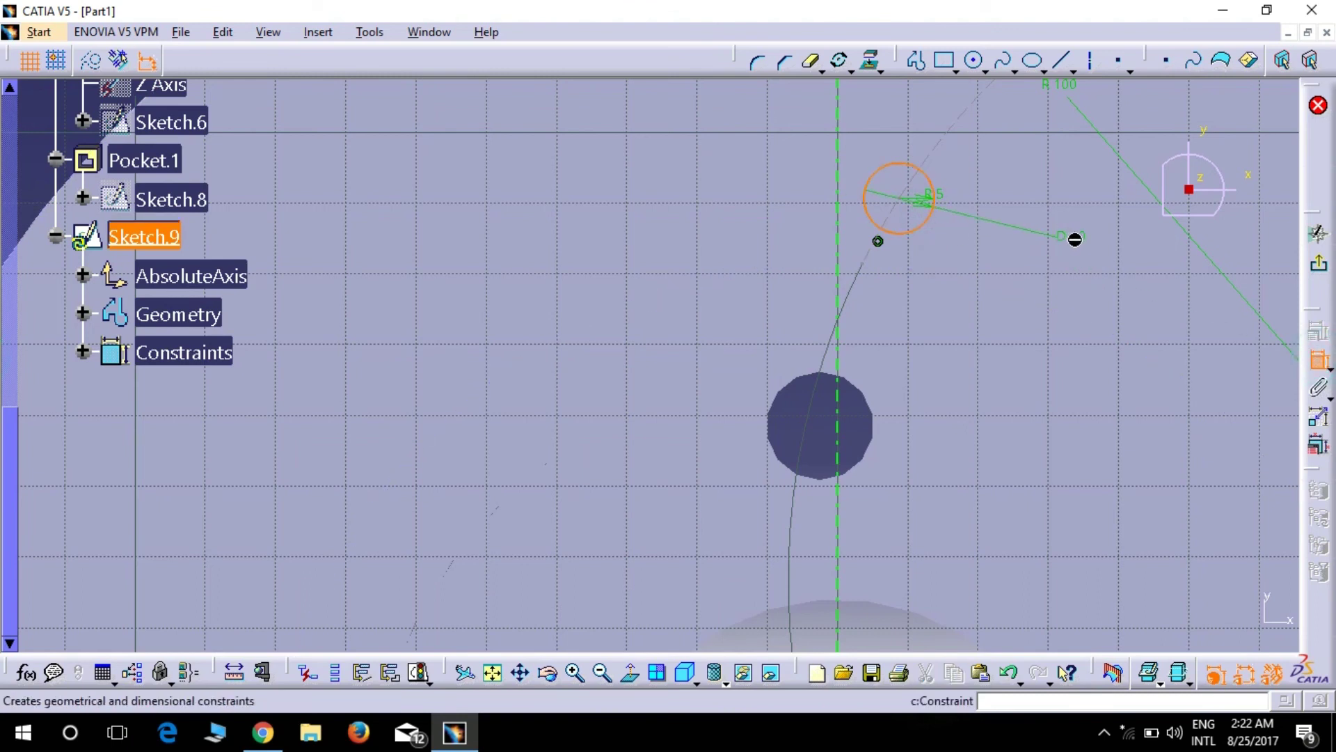
double_click(1079, 255)
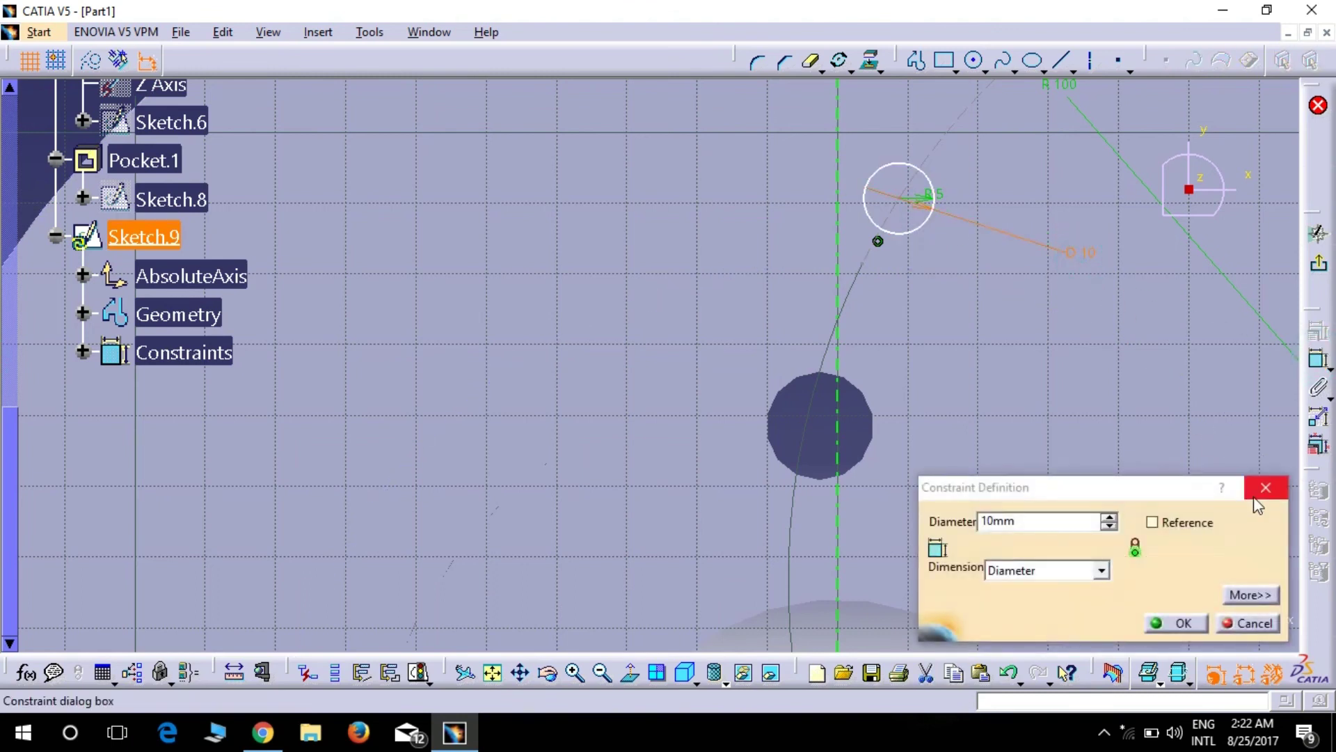
left_click(1260, 490)
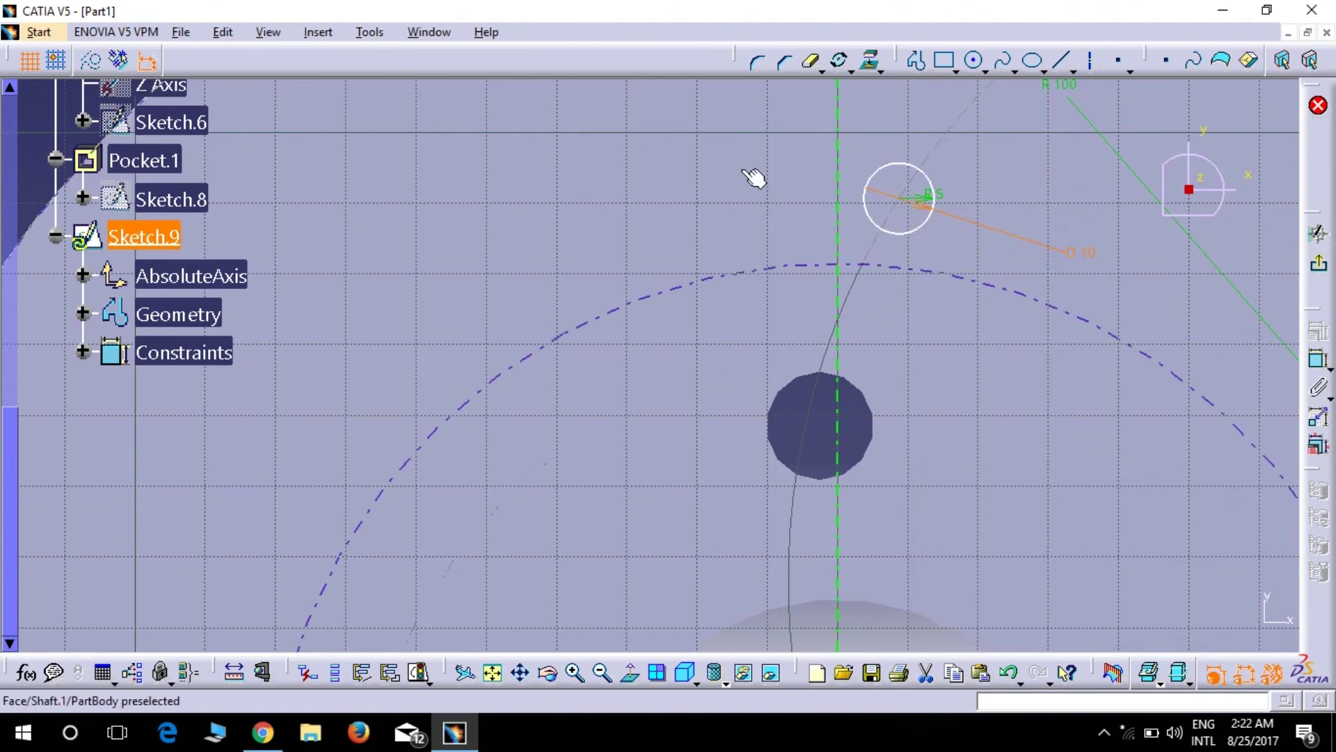
Add a 10 mm distance between the small circle and the offset circle, then view the whole disc.
left_click(925, 262)
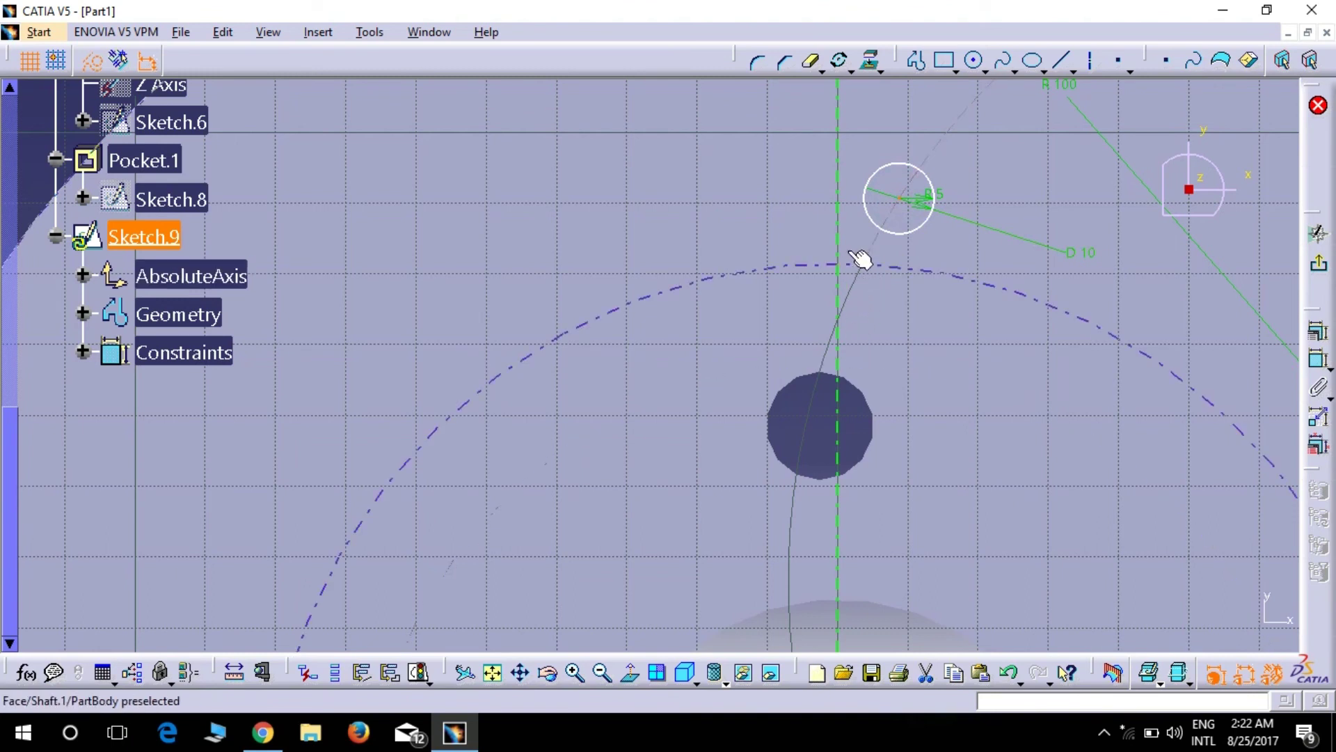
left_click(862, 264, "ctrl")
left_click(1317, 359)
left_click(1022, 322)
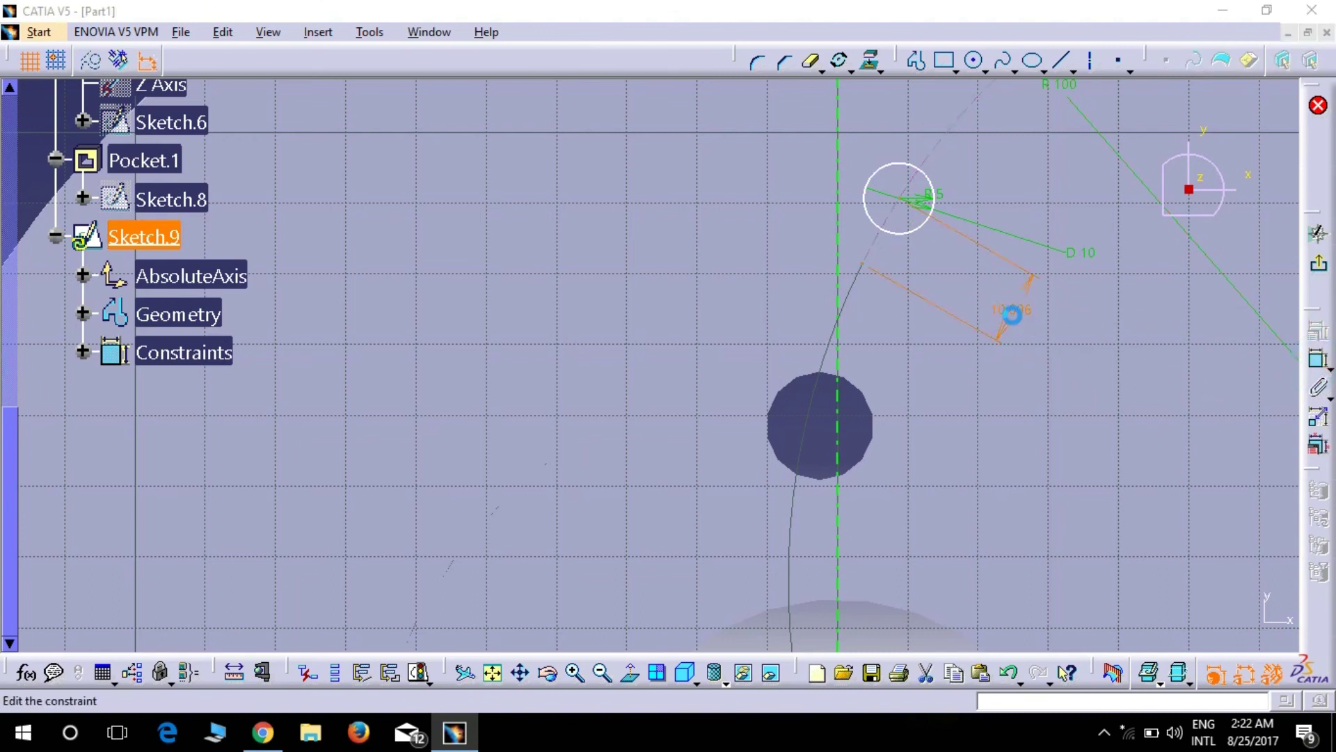
double_click(1015, 324)
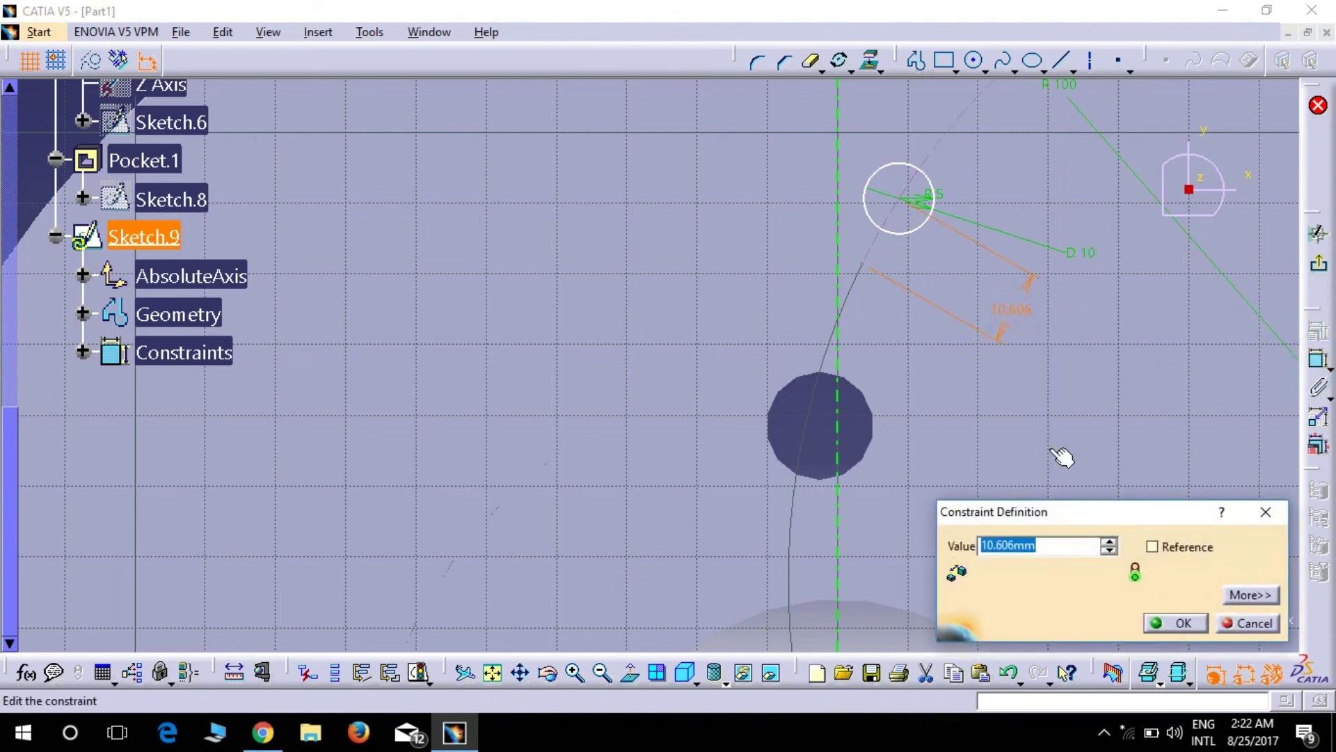
type("10")
key("Return")
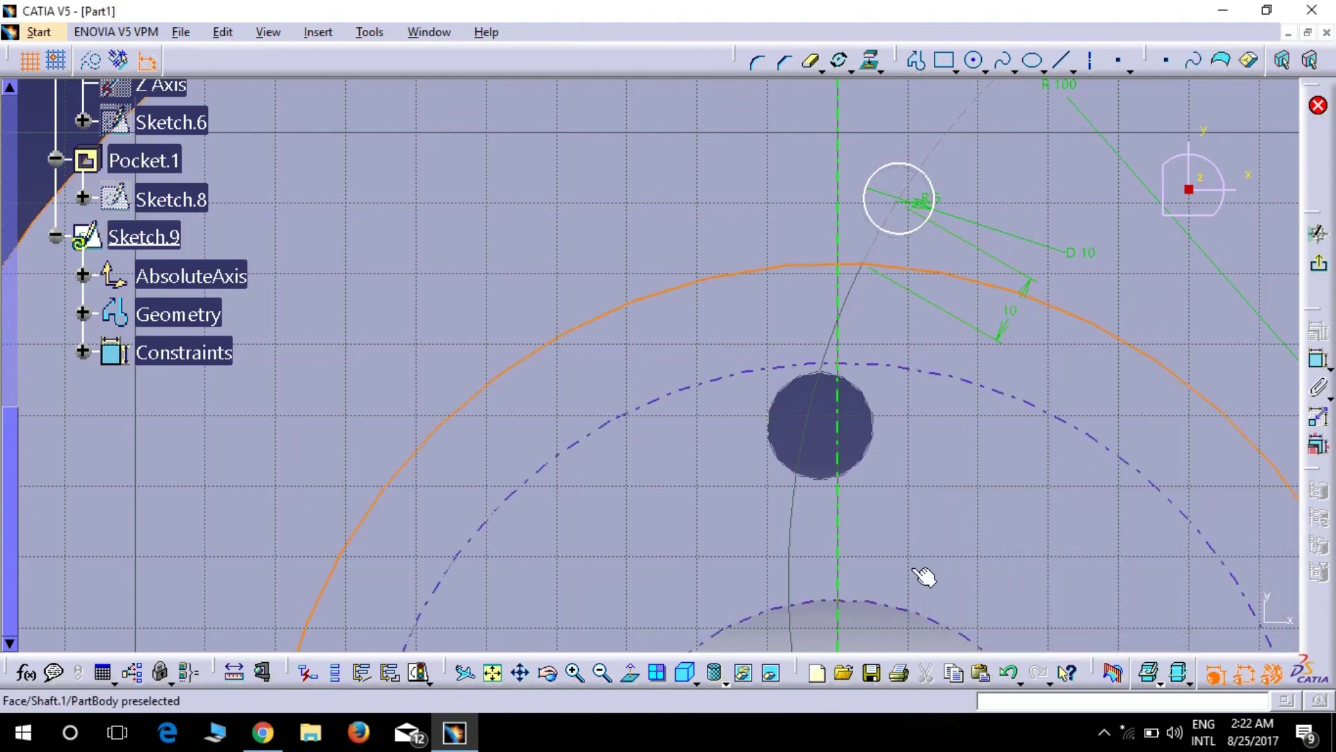
left_click(630, 672)
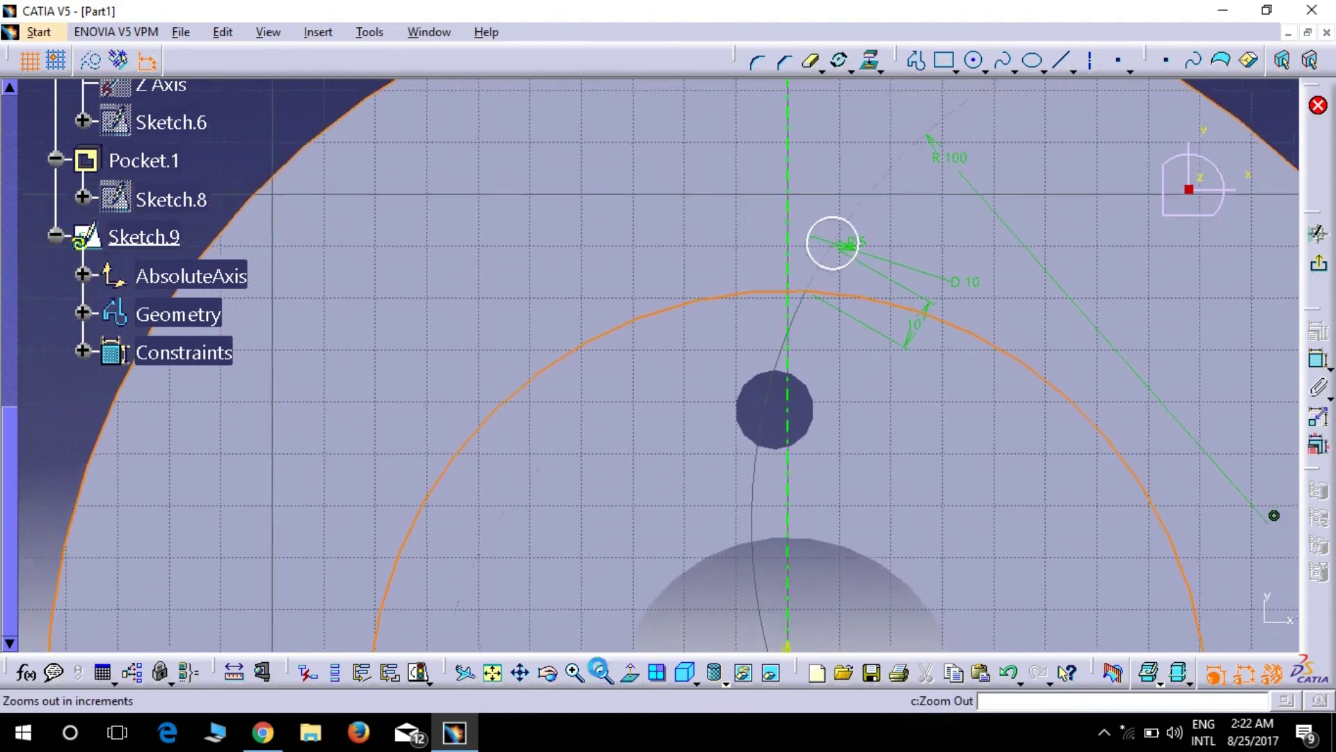
left_click(602, 672)
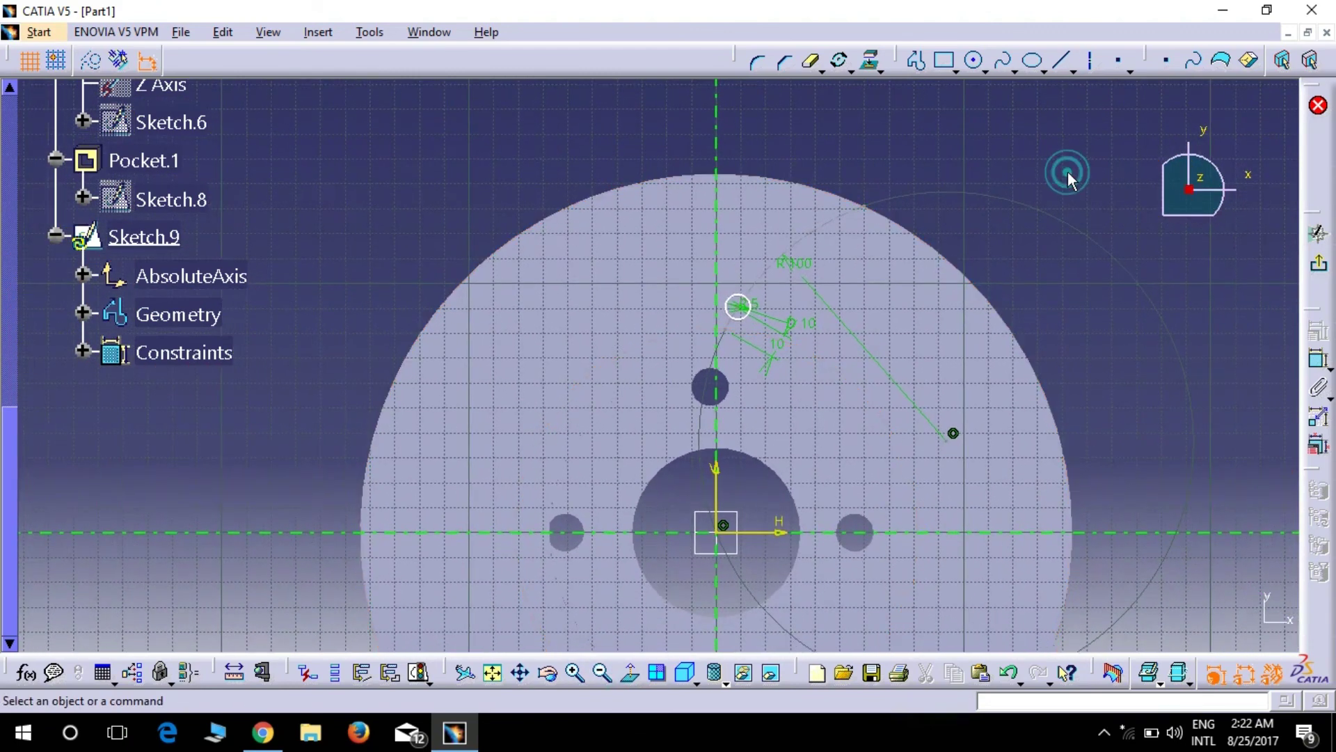
Rotate-duplicate the small circle three times about the arc's centre, giving four circles.
left_click(840, 61)
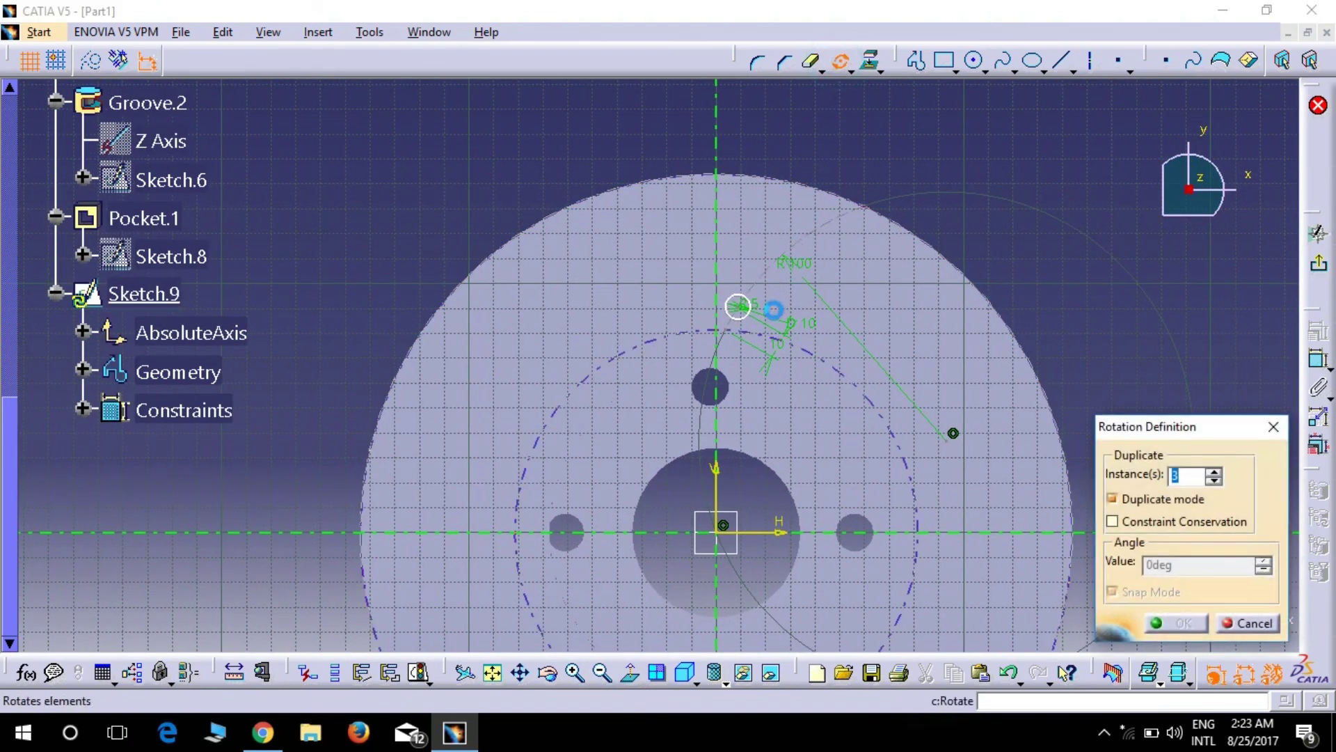
left_click(739, 306)
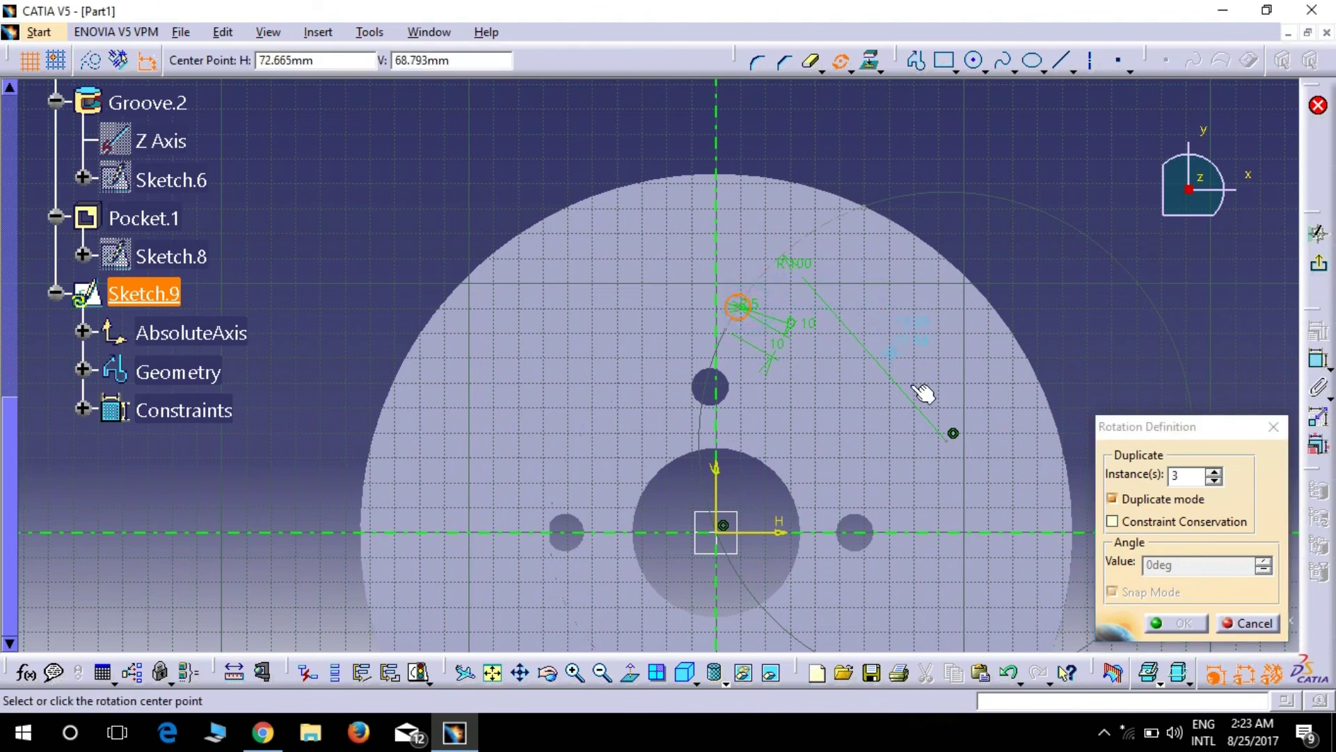
left_click(952, 435)
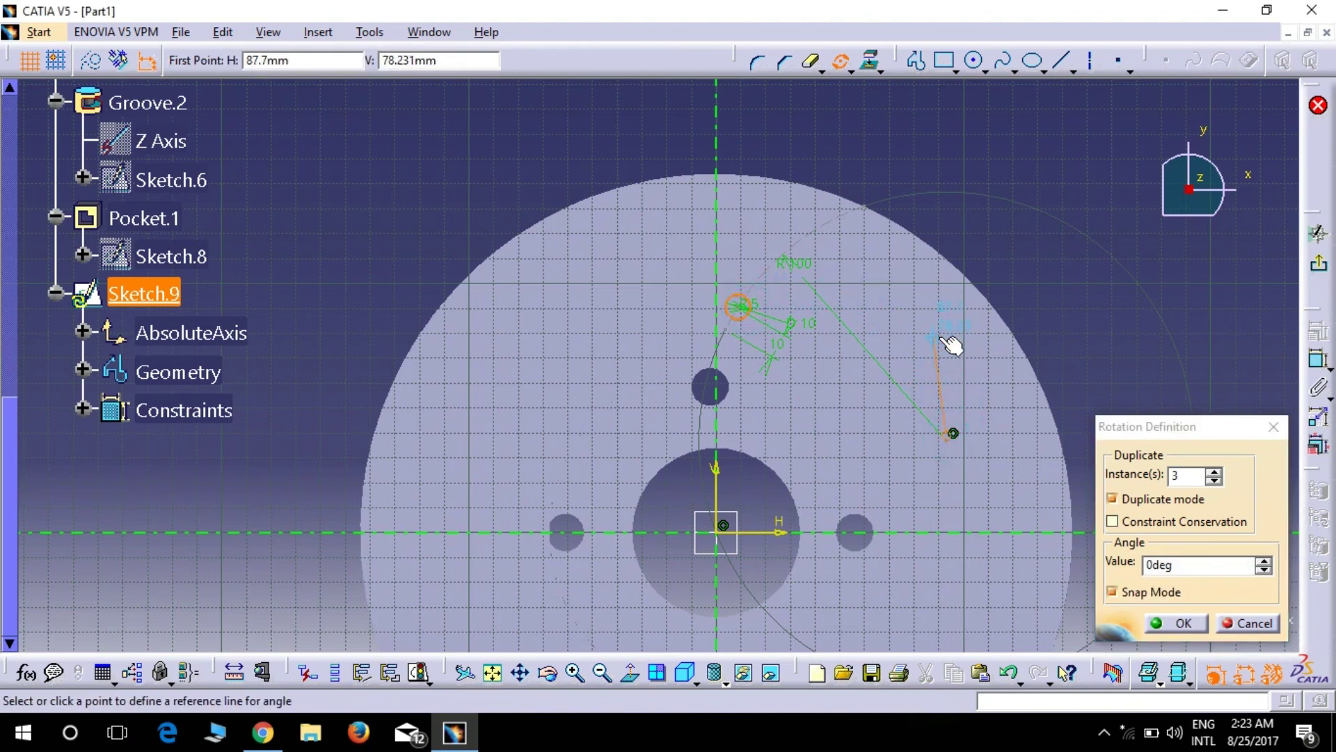
left_click(863, 206)
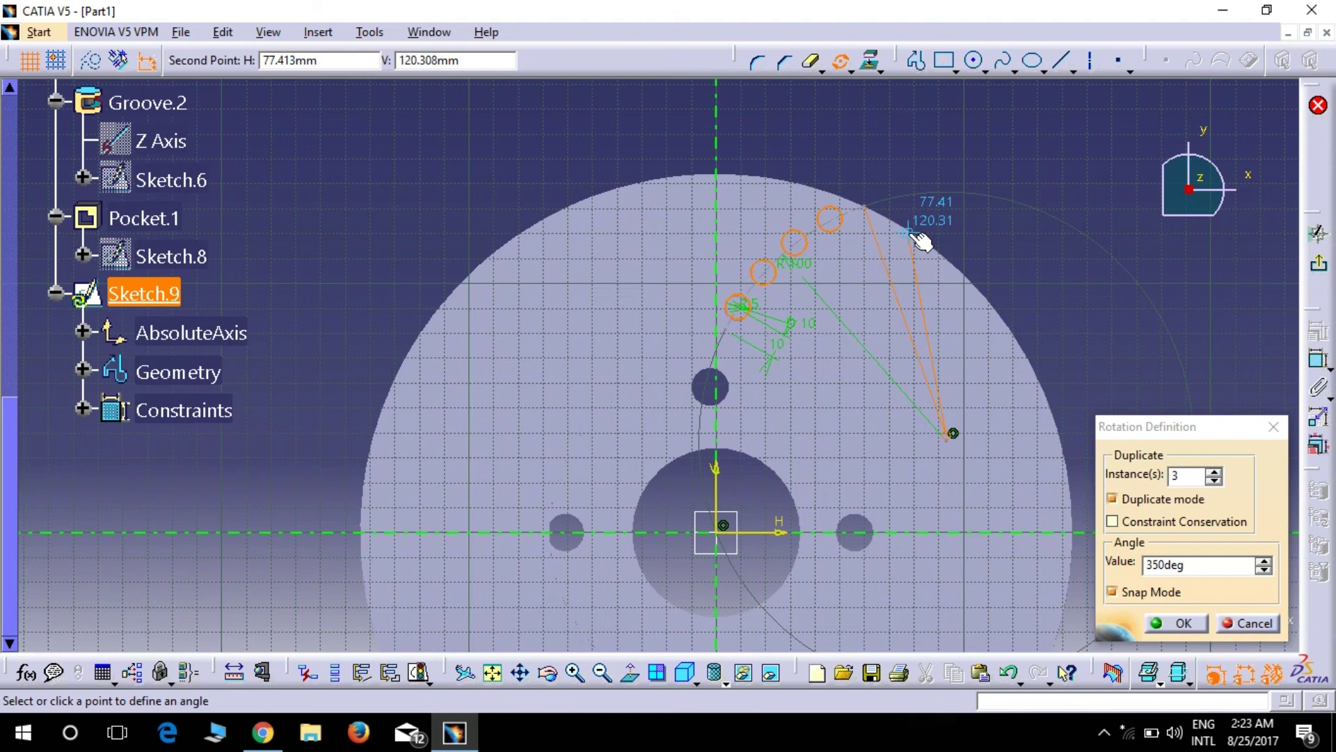
left_click(913, 236)
left_click(920, 240)
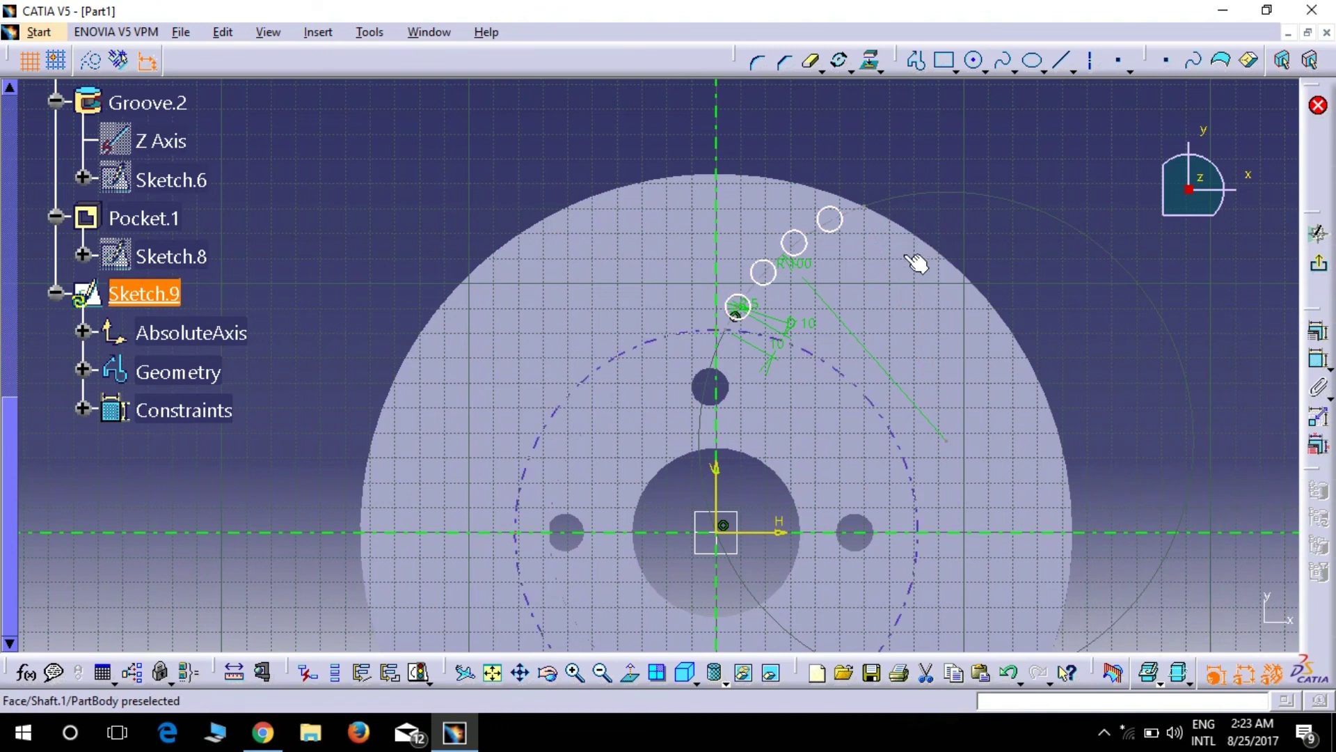
Pocket Sketch.9's circles 31 mm deep into the disc as Pocket.2.
left_click(1320, 270)
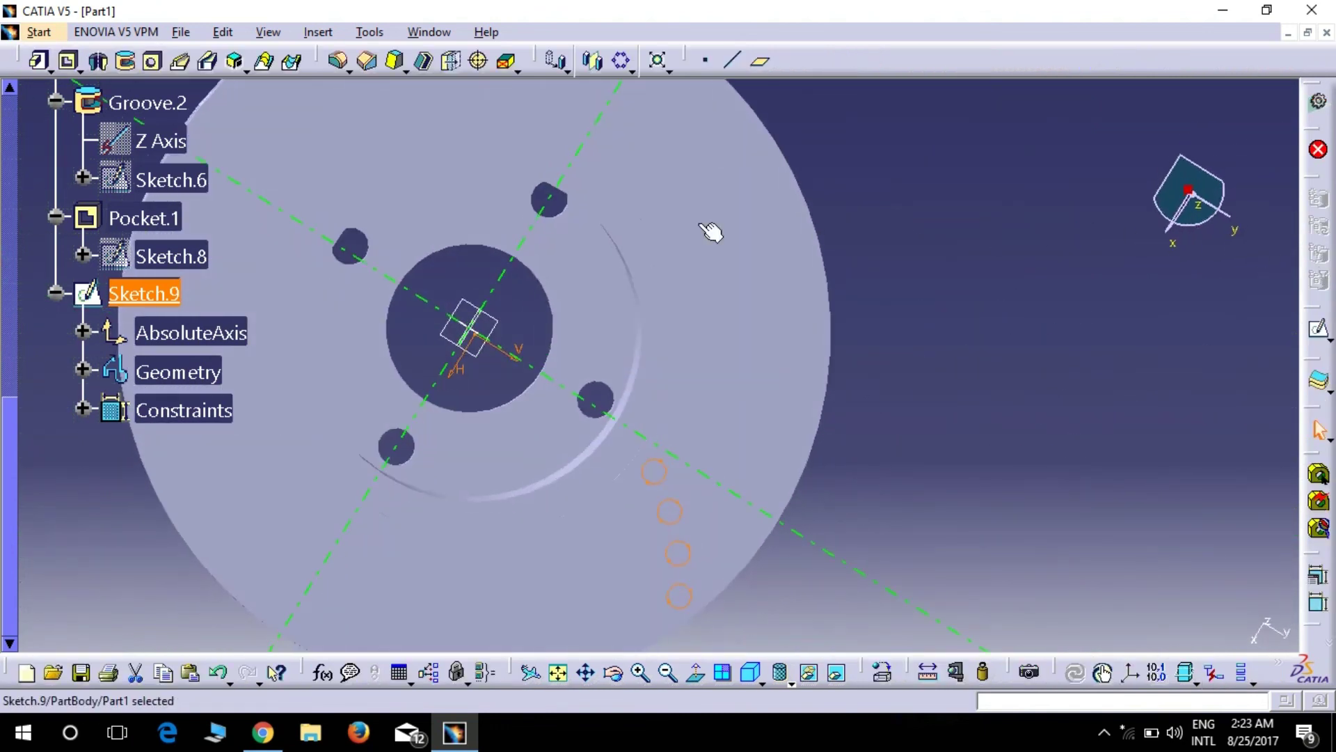
left_click(64, 62)
mouse_move(856, 501)
middle_mouse_down()
mouse_move(596, 272)
mouse_move(654, 262)
middle_mouse_up()
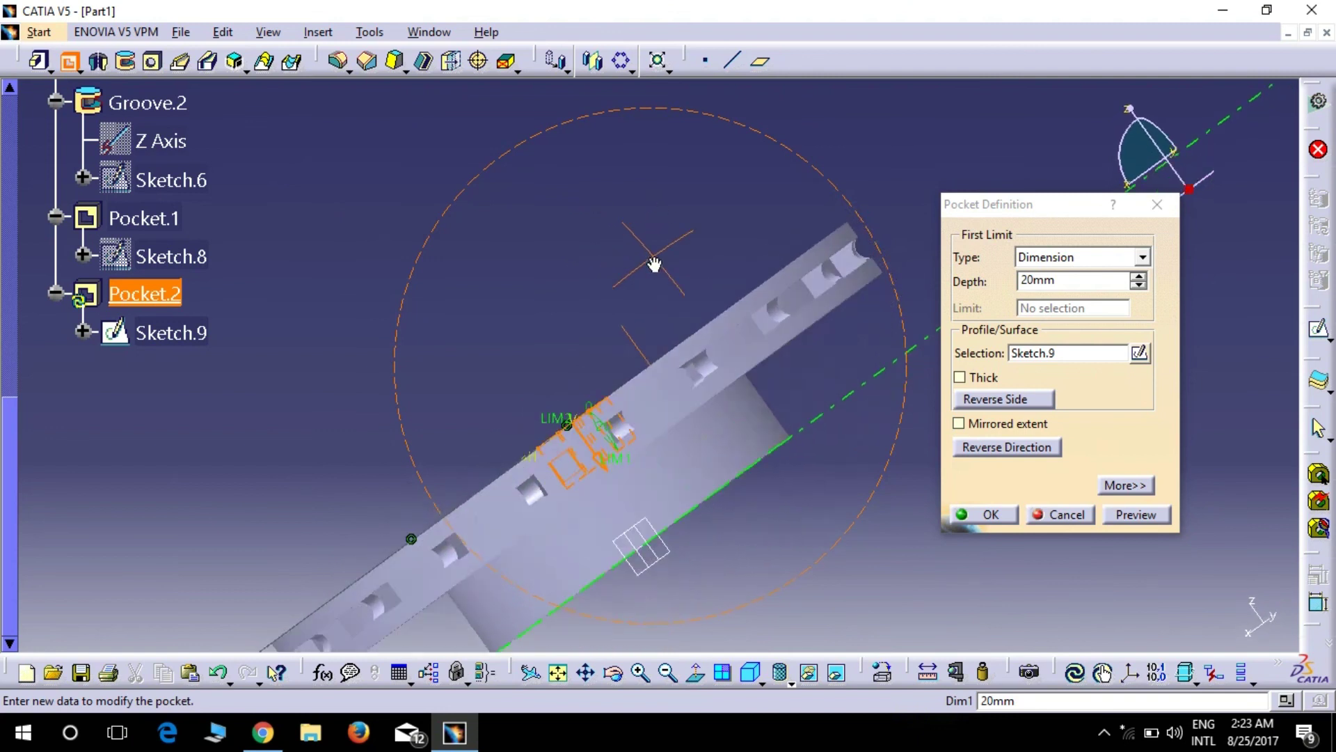
left_click(1139, 277)
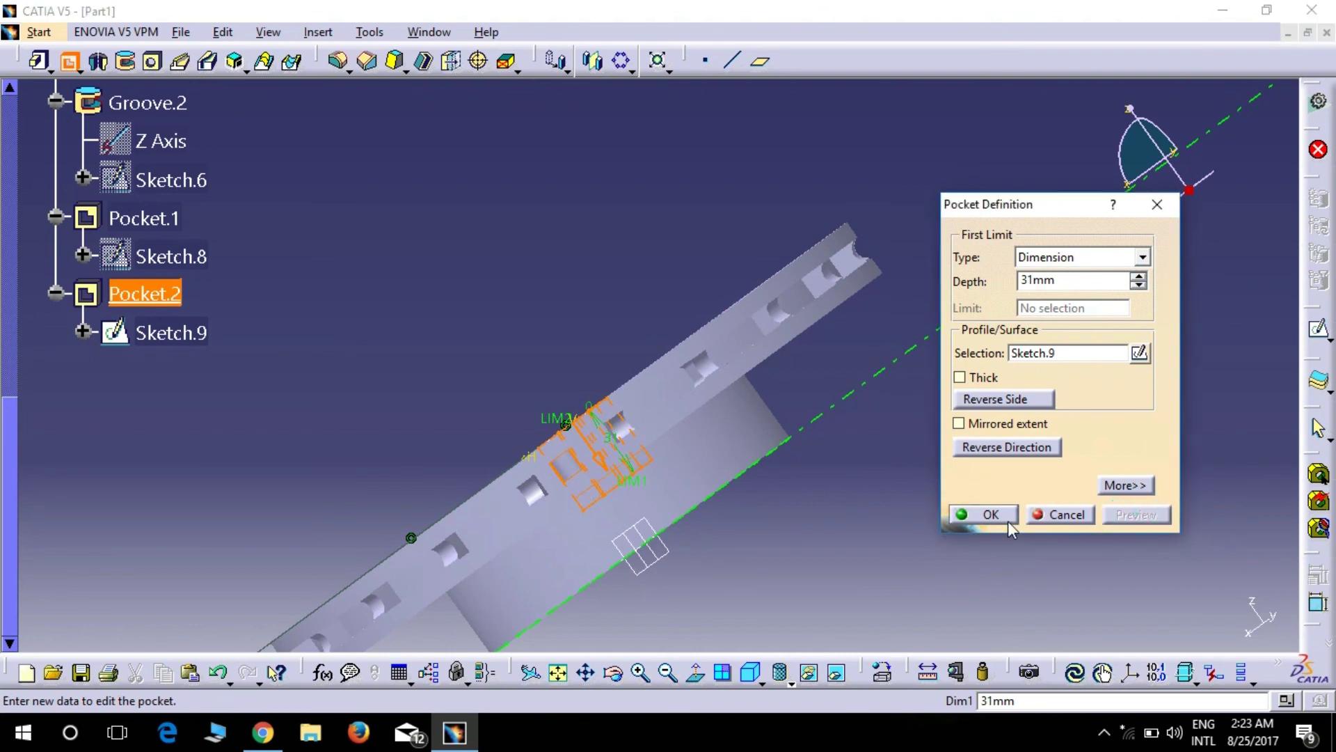
left_click(988, 515)
mouse_move(501, 307)
middle_mouse_down()
mouse_move(570, 503)
mouse_move(736, 369)
mouse_move(949, 426)
mouse_move(916, 284)
mouse_move(812, 300)
mouse_move(934, 322)
middle_mouse_up()
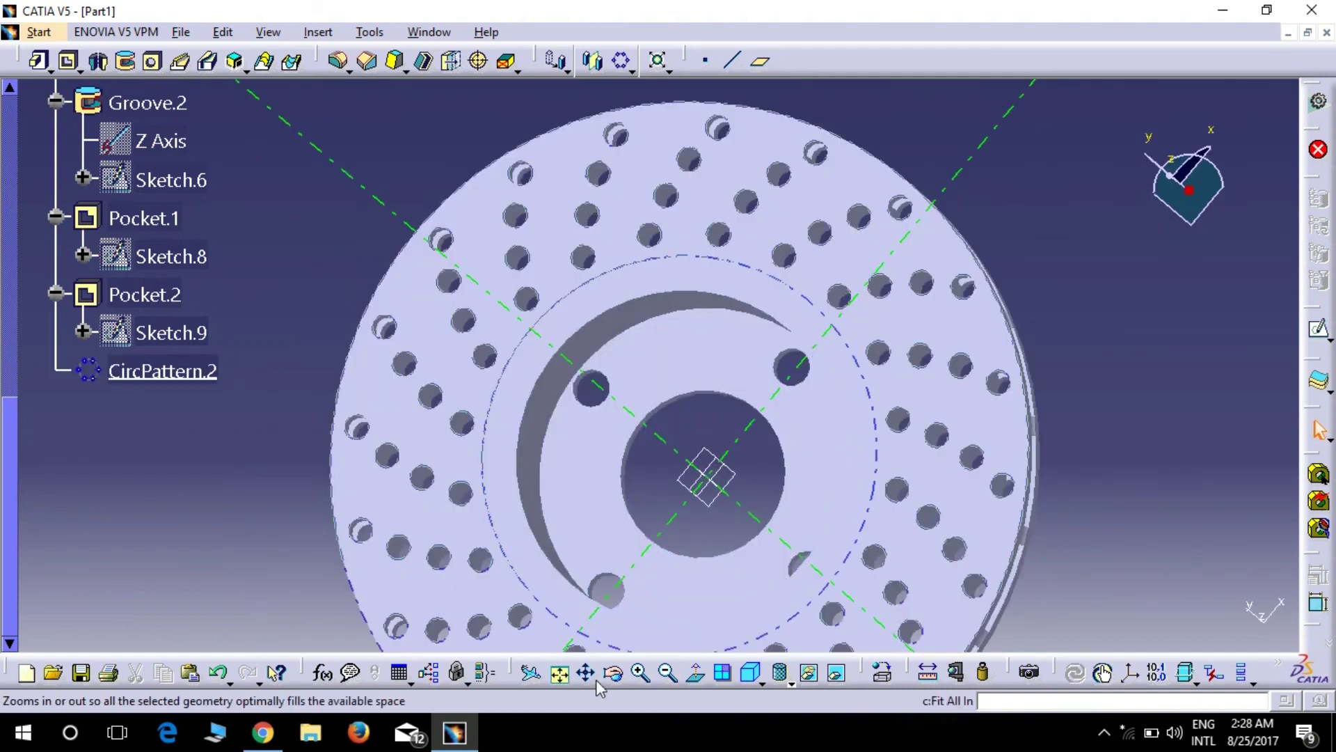
Fit the disc in view and hide the X axis line, then target the Y axis.
left_click(670, 672)
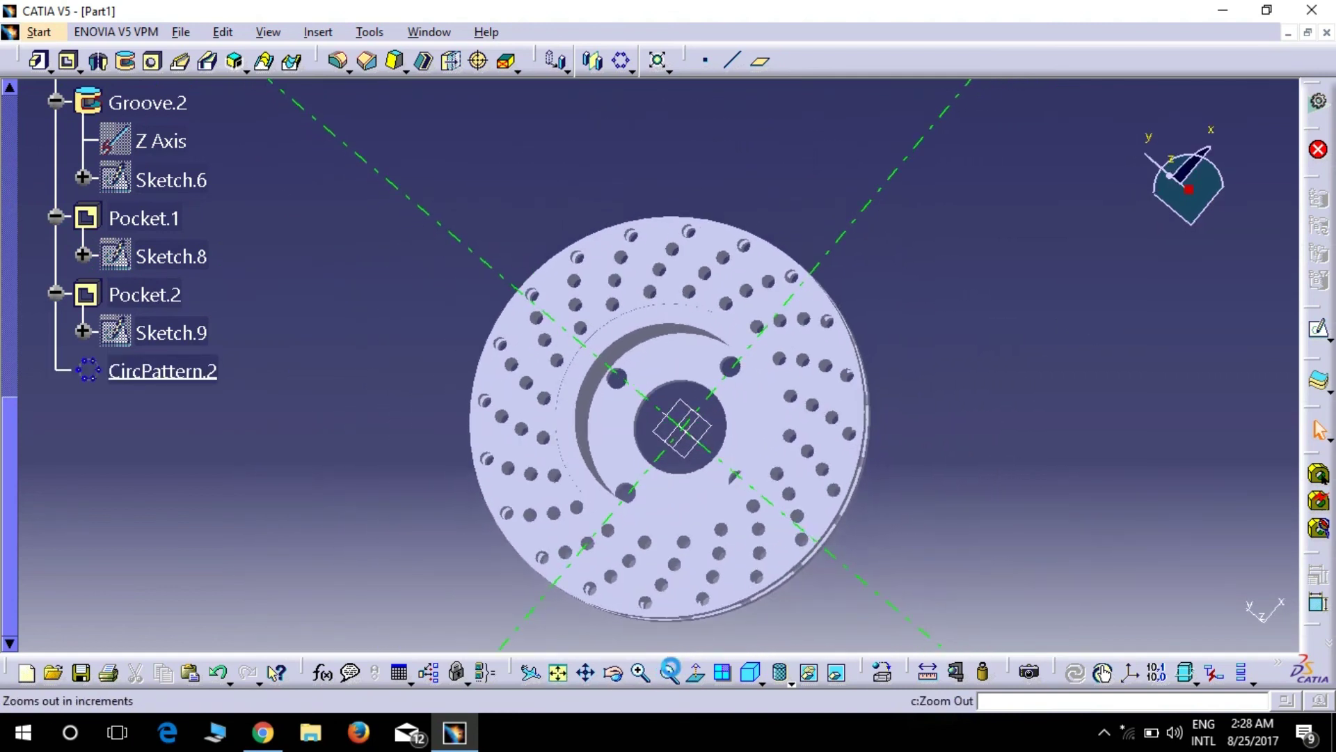
left_click(669, 672)
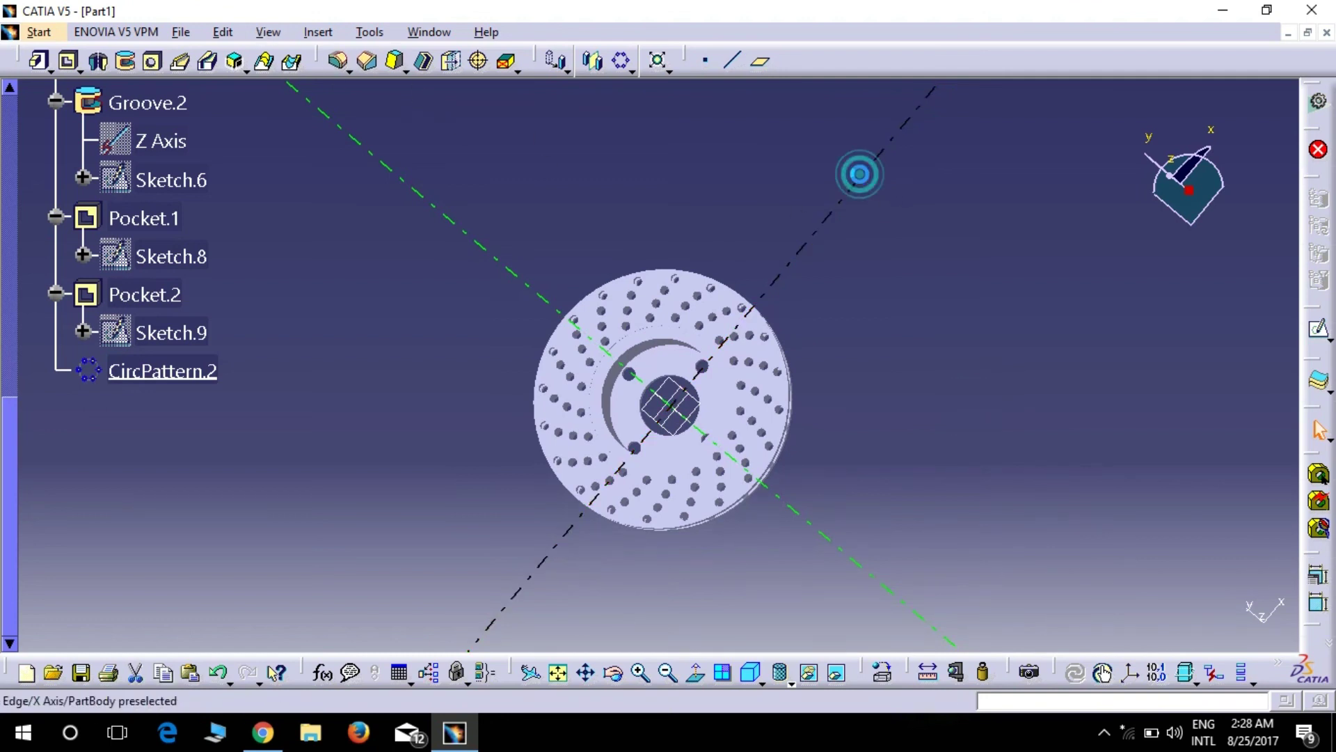
right_click(865, 176)
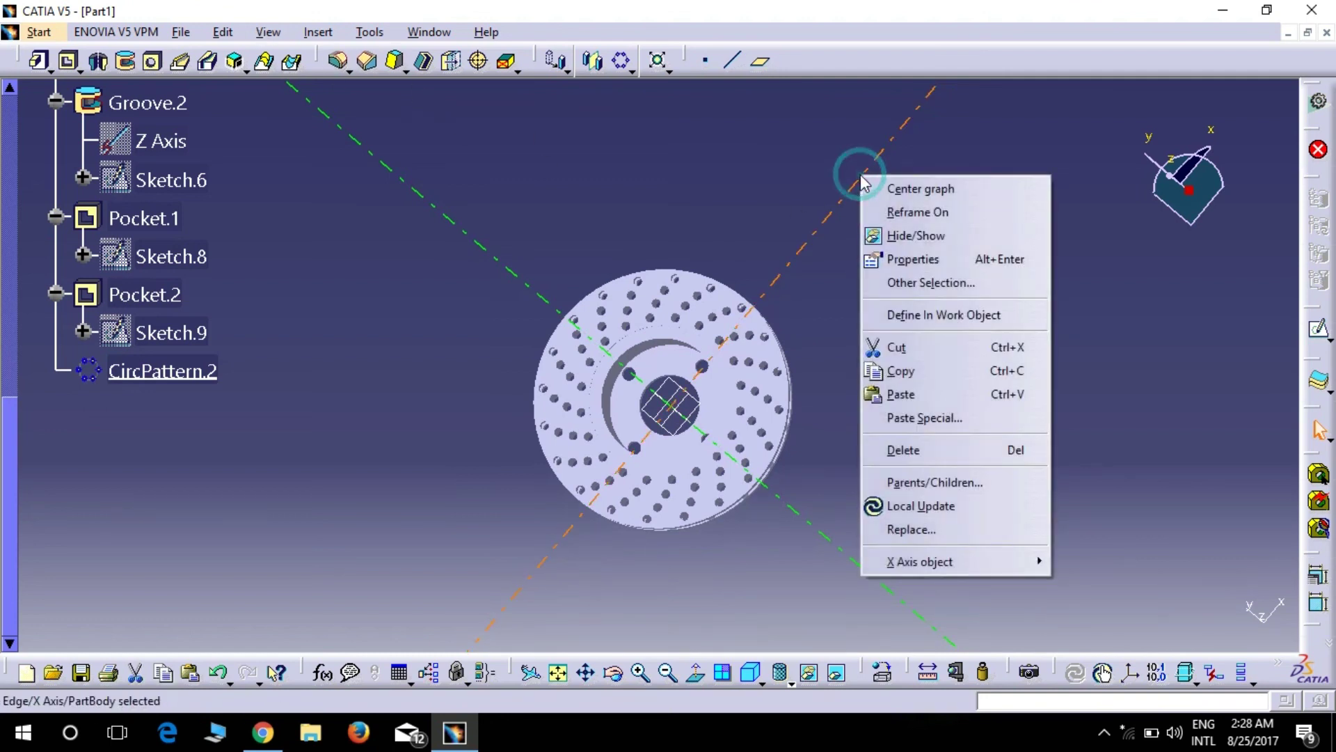
left_click(905, 236)
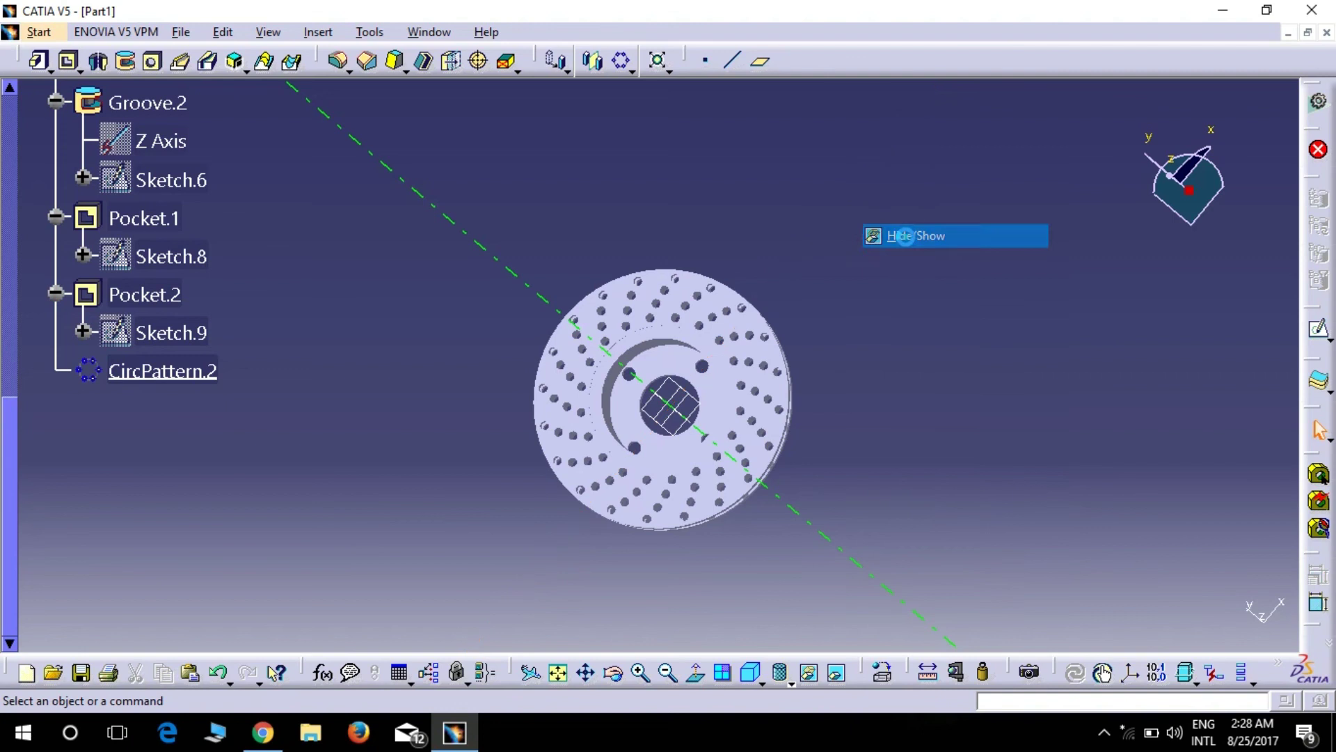
right_click(451, 220)
Hide the Y axis line and collapse the PartBody feature list.
left_click(496, 282)
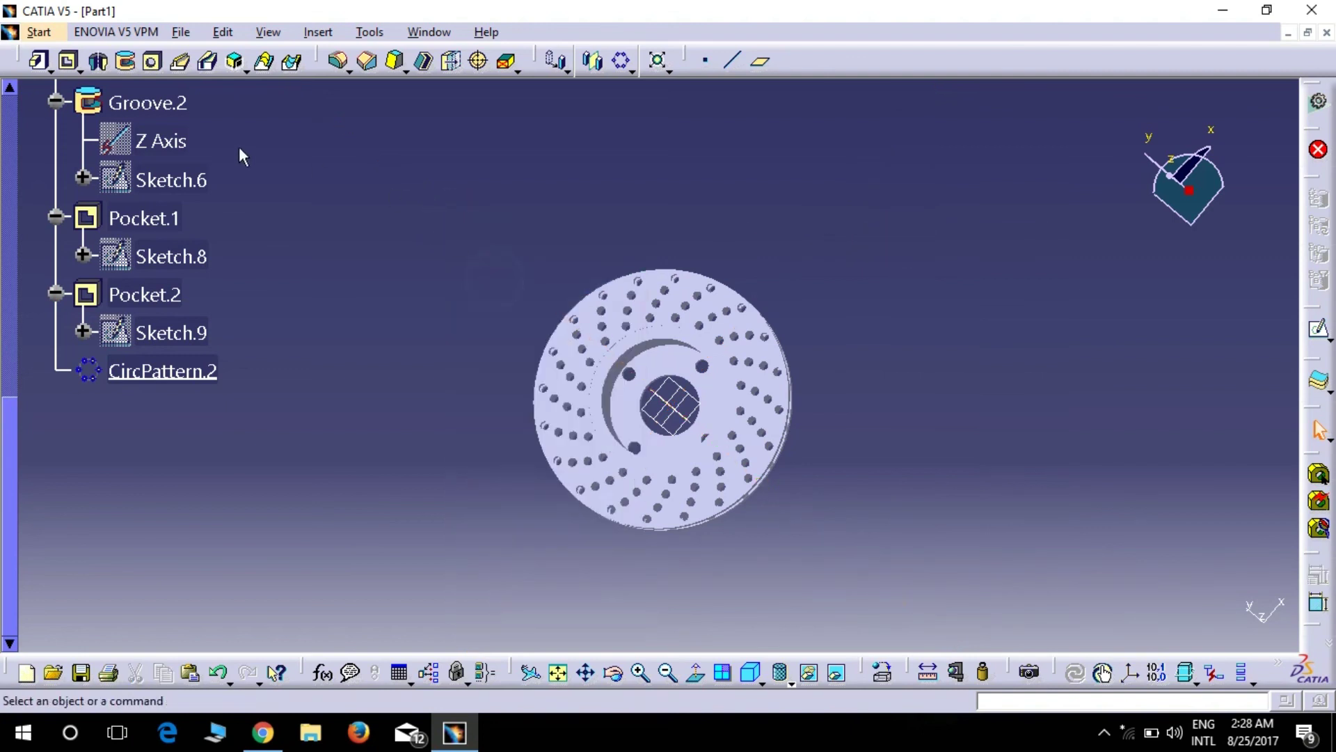
scroll(222, 153, "up", 5)
scroll(206, 160, "up", 5)
scroll(185, 164, "up", 5)
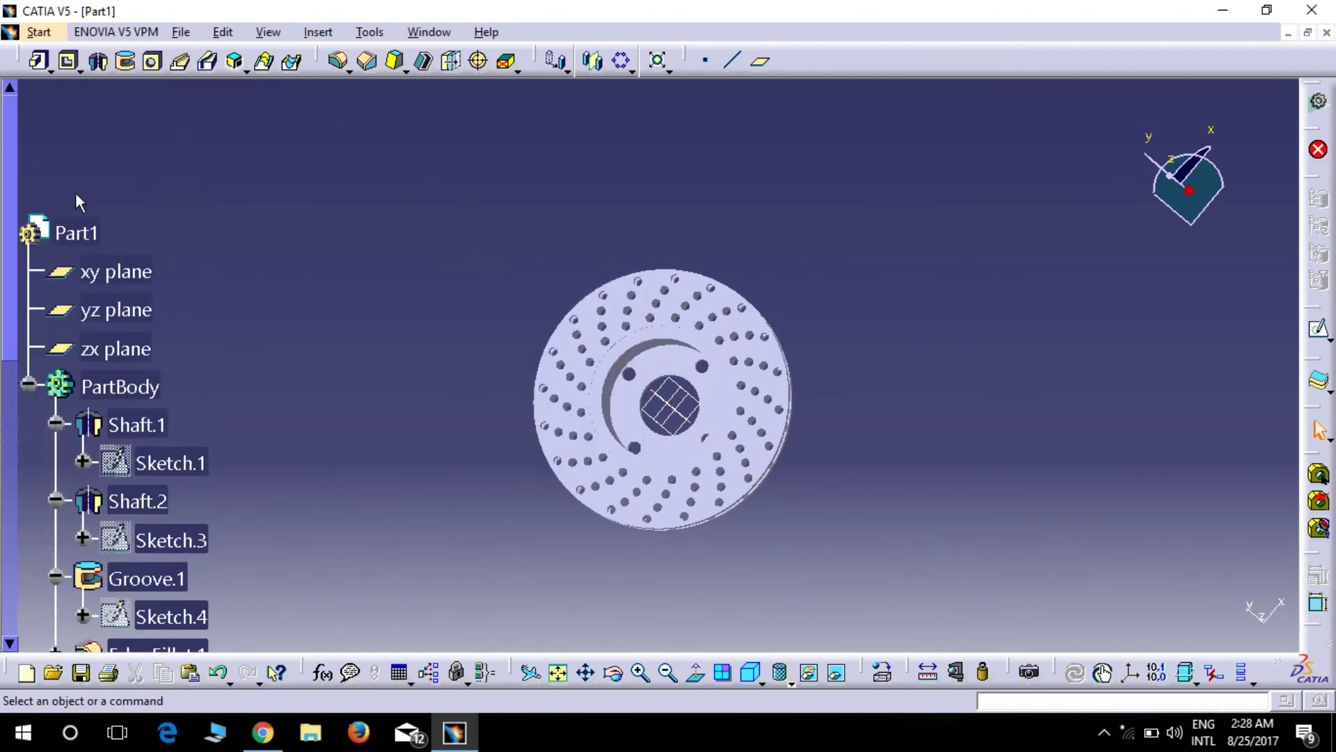
left_click(30, 386)
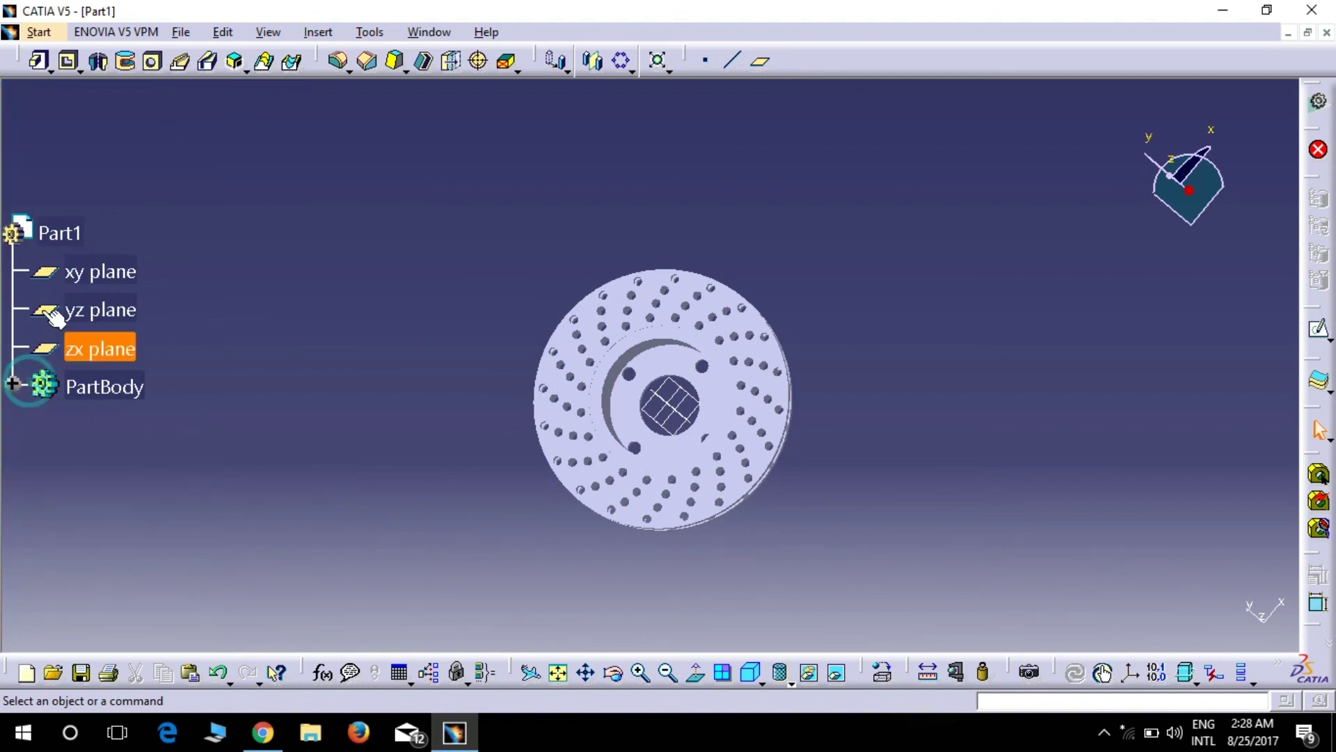
Hide the xy, yz and zx reference planes.
right_click(68, 271)
left_click(142, 333)
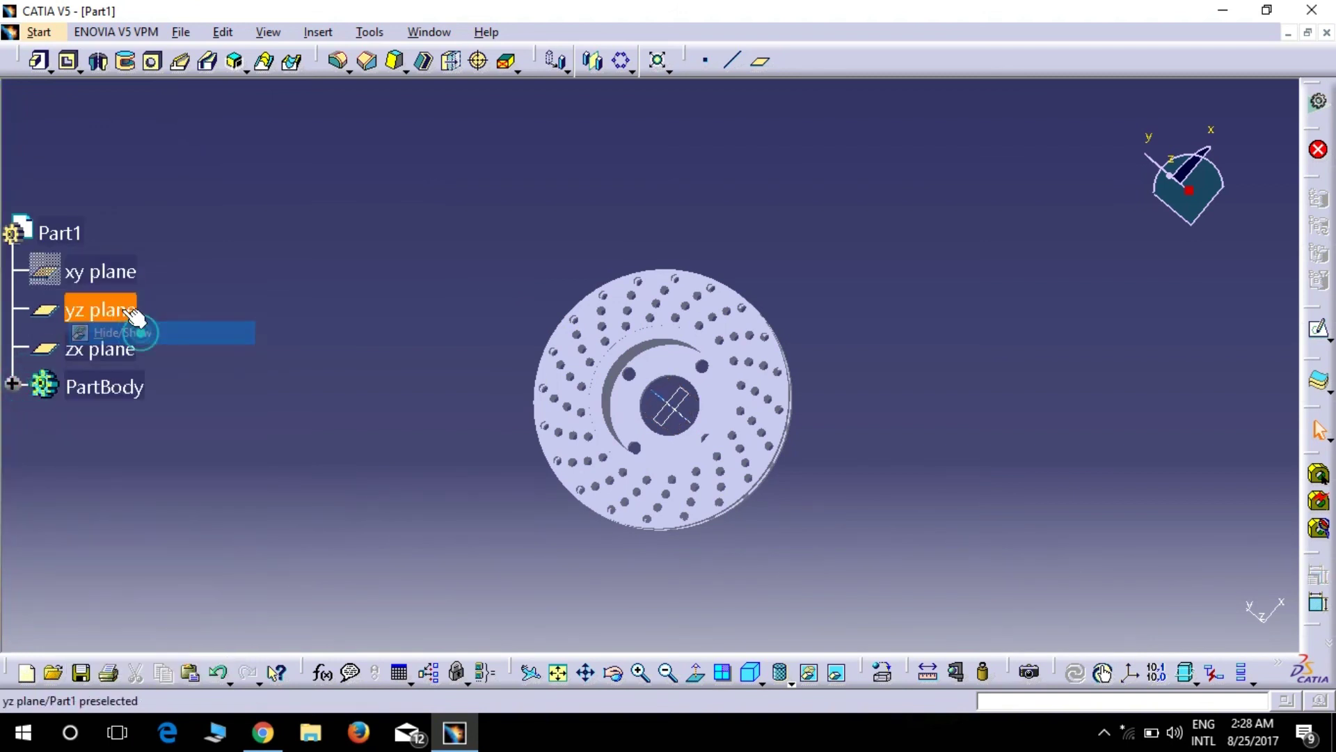
right_click(123, 310)
left_click(179, 370)
right_click(113, 351)
left_click(155, 372)
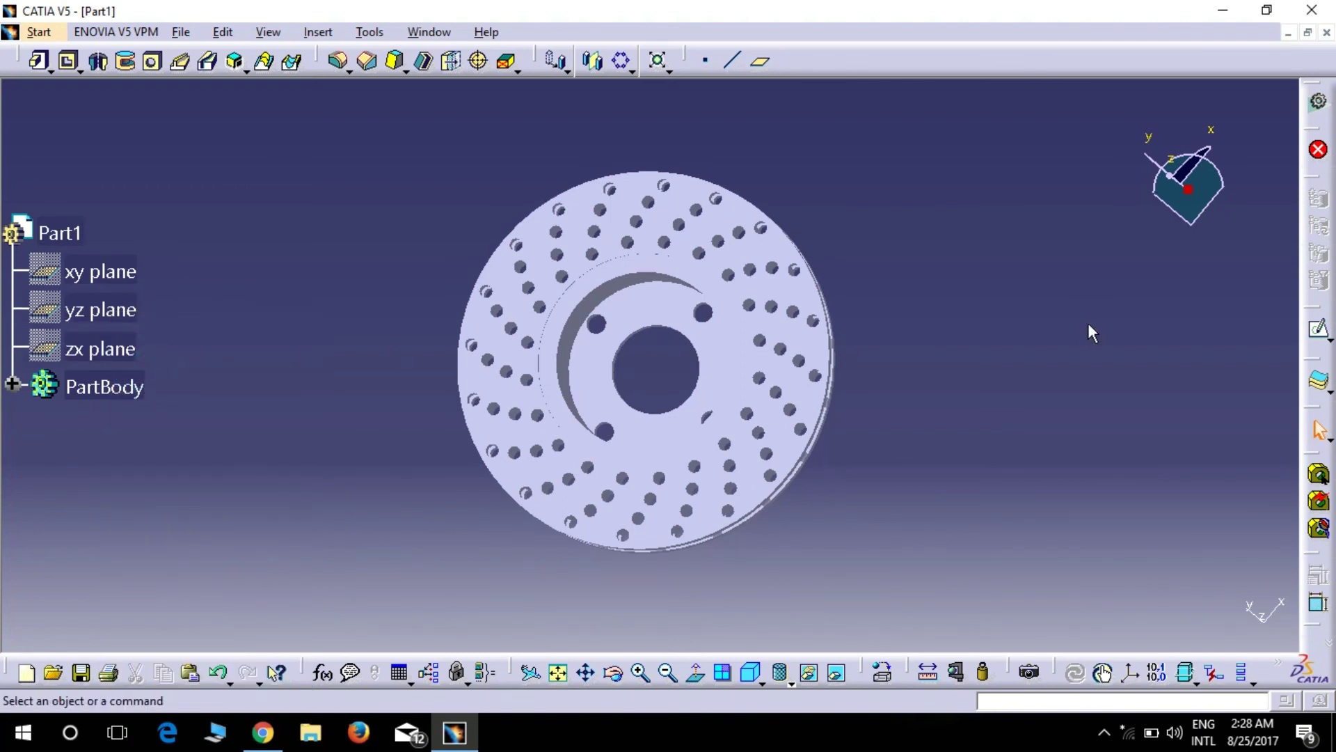
Orbit to an oblique view of the hub and begin File > Save As.
mouse_move(945, 334)
middle_mouse_down()
mouse_move(850, 343)
mouse_move(687, 403)
mouse_move(761, 478)
mouse_move(497, 376)
mouse_move(378, 304)
mouse_move(358, 406)
mouse_move(471, 414)
mouse_move(768, 385)
mouse_move(832, 260)
mouse_move(456, 468)
middle_mouse_up()
mouse_move(1074, 361)
middle_mouse_down()
mouse_move(879, 291)
mouse_move(612, 319)
middle_mouse_up()
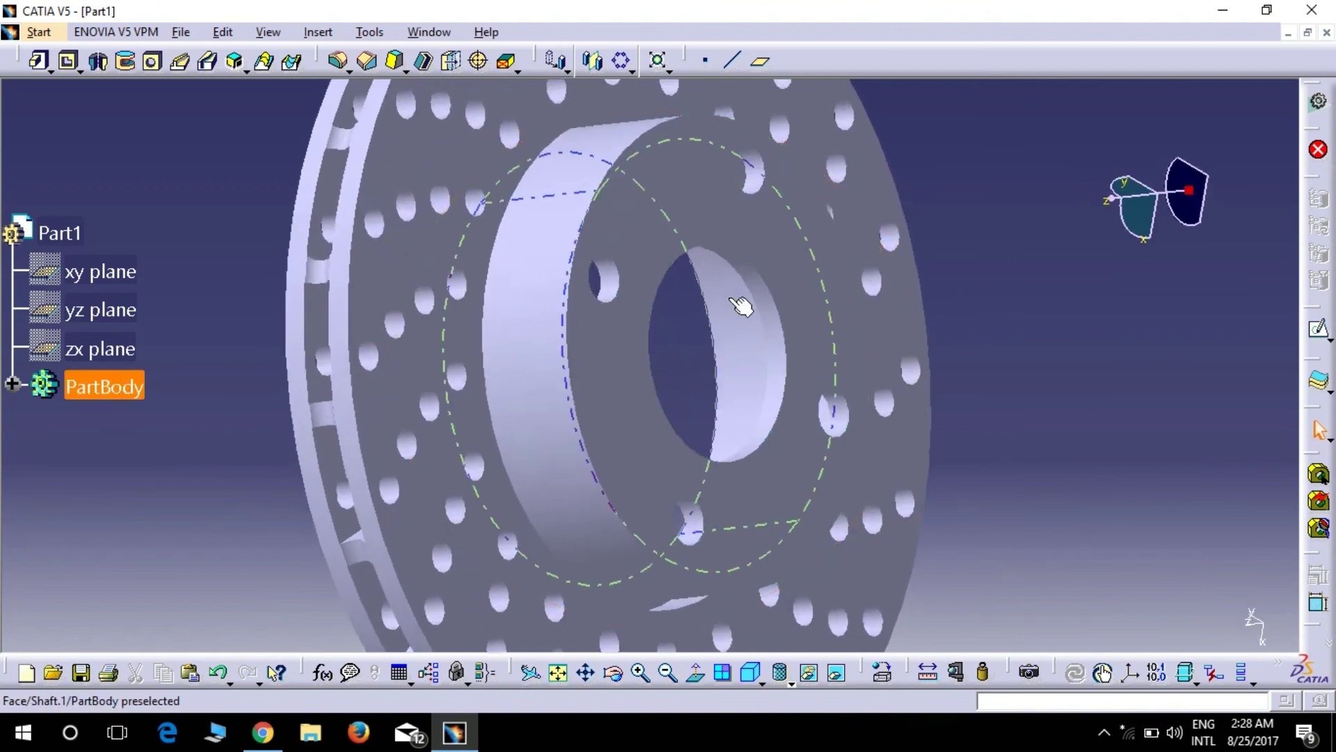
left_click(173, 33)
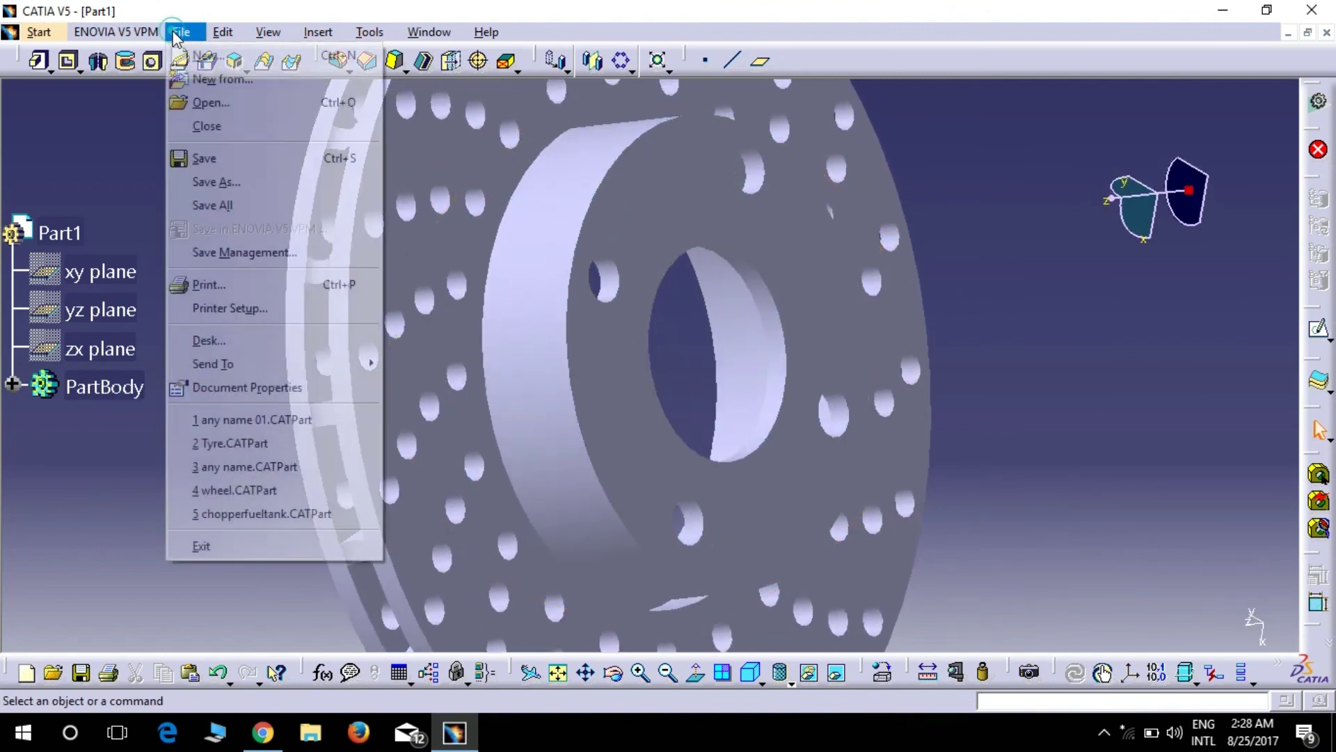